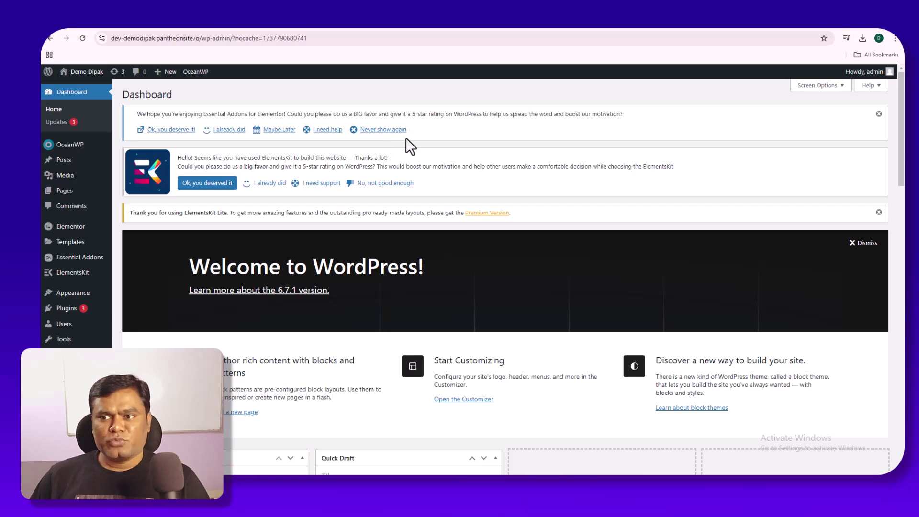
# Look over the notices and widget boxes on the WordPress dashboard.
pyautogui.scroll(-9, 446, 196)
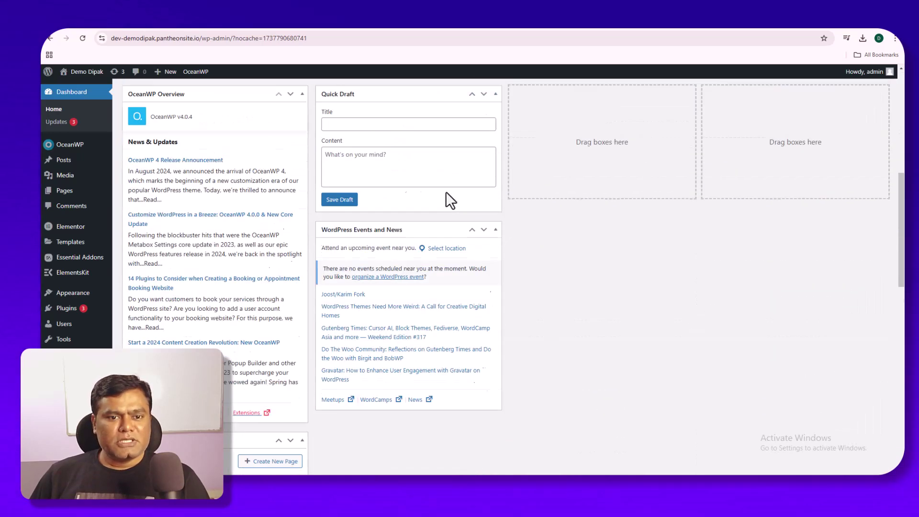
pyautogui.scroll(5, 446, 196)
pyautogui.scroll(5, 446, 191)
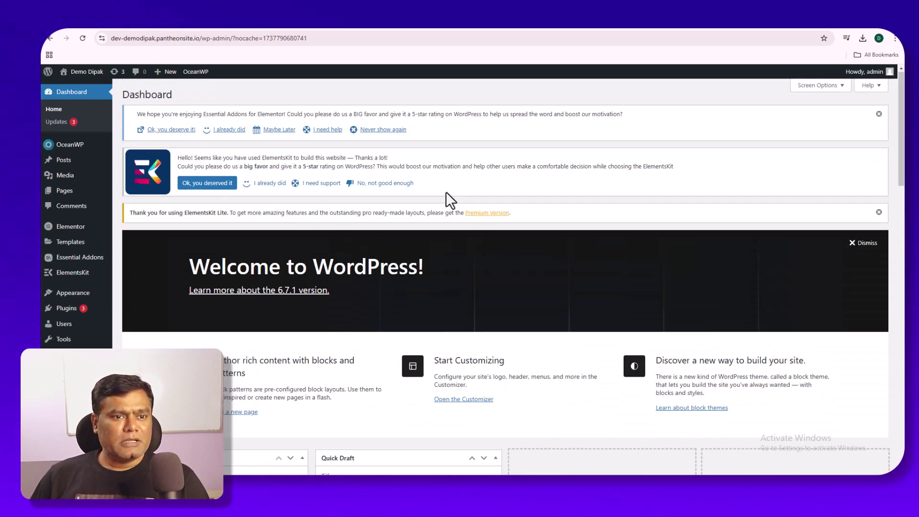
pyautogui.scroll(-4, 446, 191)
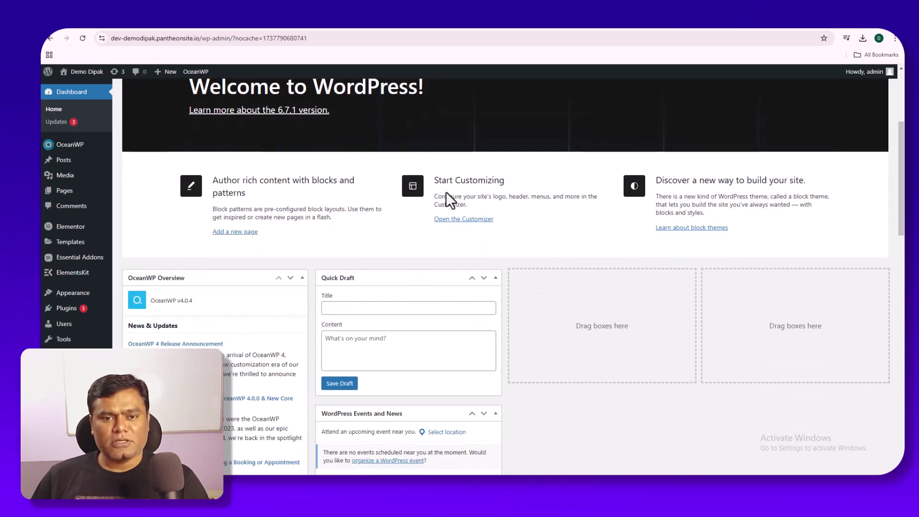
pyautogui.scroll(-4, 446, 191)
pyautogui.scroll(-10, 446, 191)
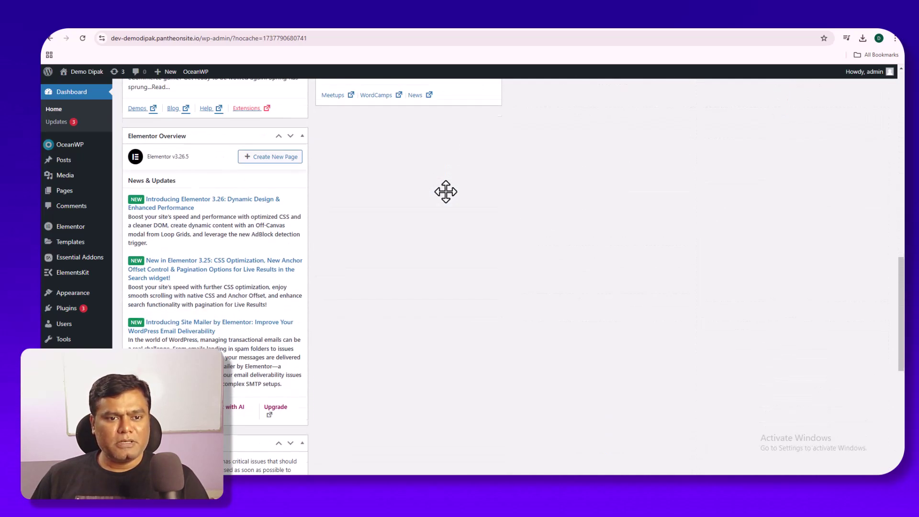
pyautogui.scroll(12, 446, 192)
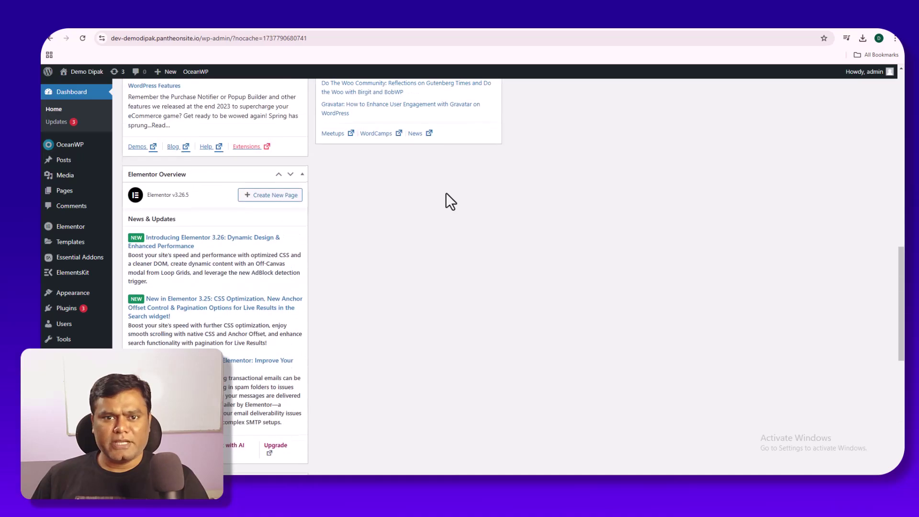
pyautogui.scroll(3, 446, 192)
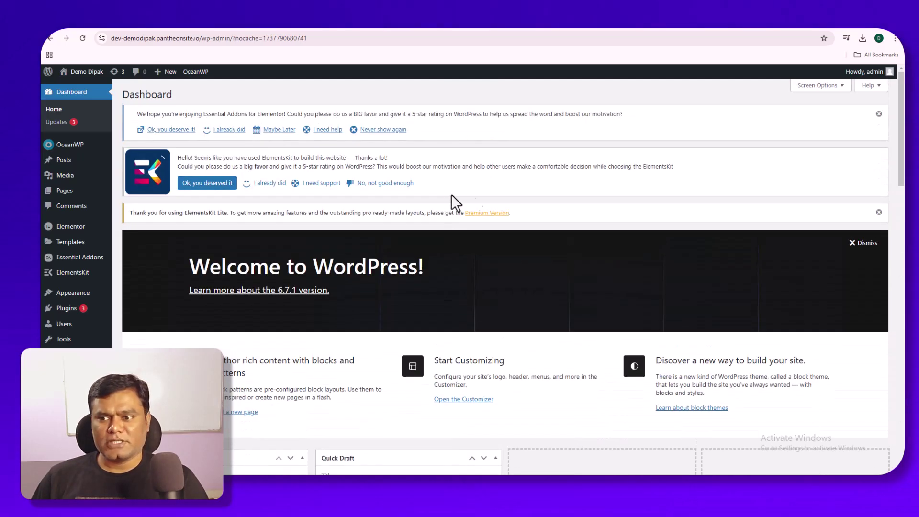
# Dismiss the Welcome panel and hide the At a Glance, Activity, Quick Draft, and WordPress Events and News boxes on the dashboard.
pyautogui.click(871, 244)
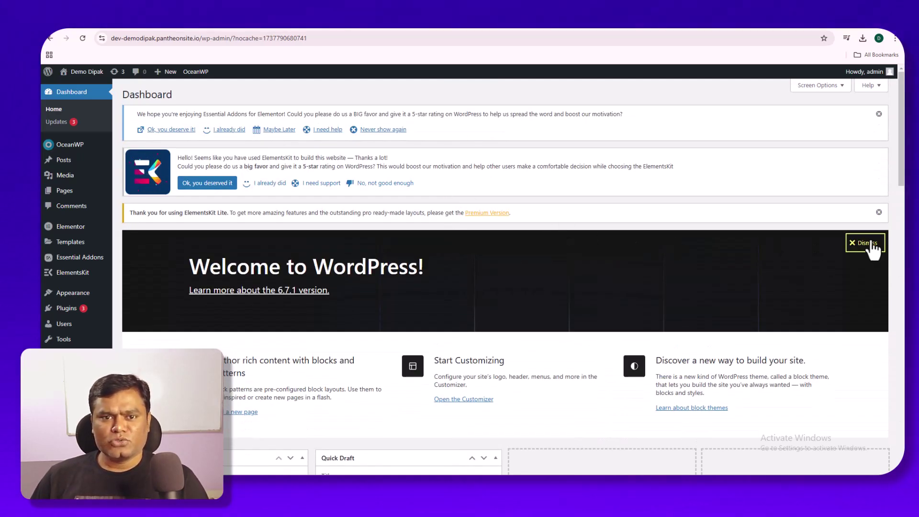
pyautogui.click(820, 87)
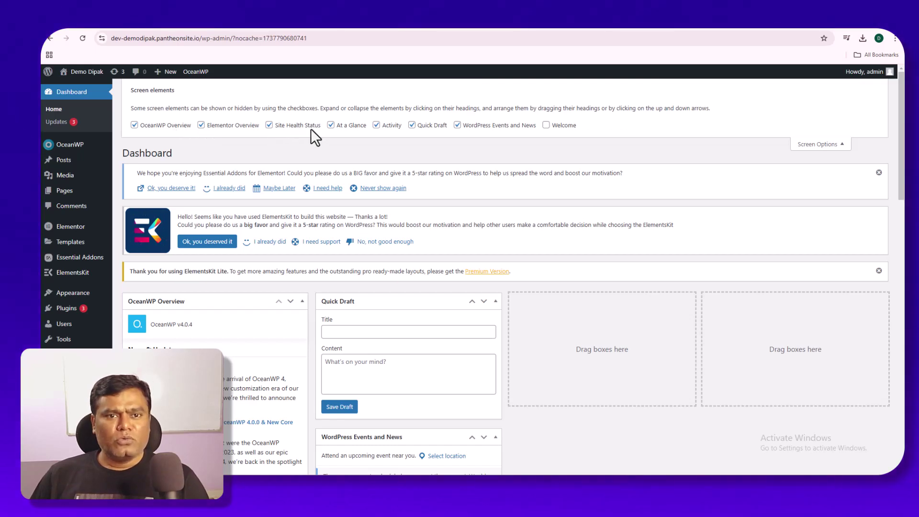
pyautogui.click(331, 125)
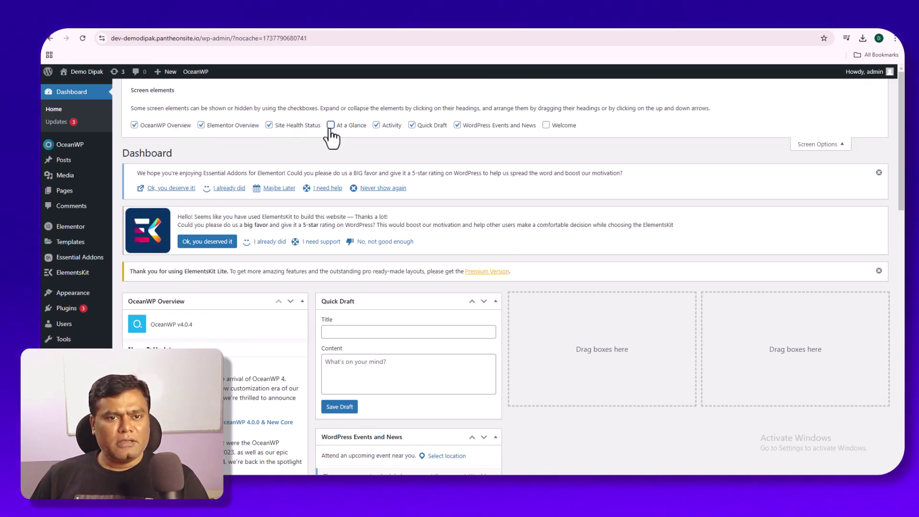
pyautogui.click(377, 125)
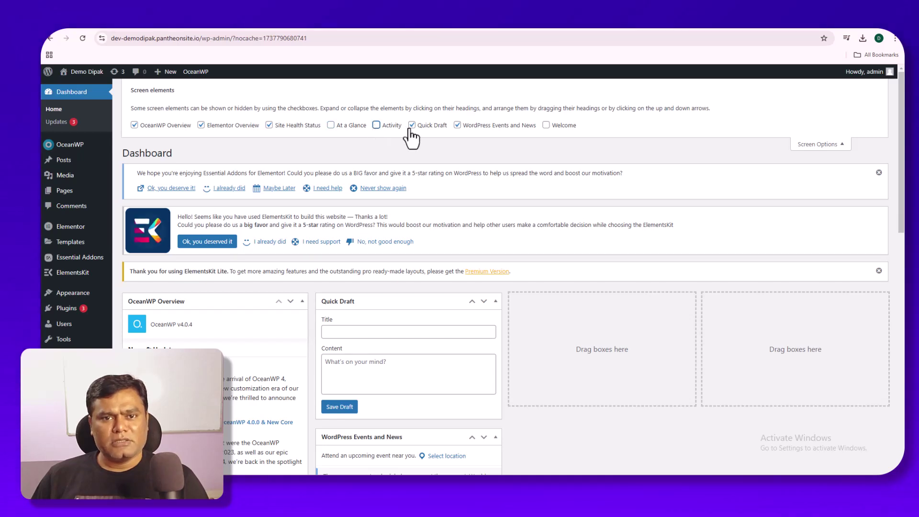
pyautogui.click(412, 126)
pyautogui.click(457, 126)
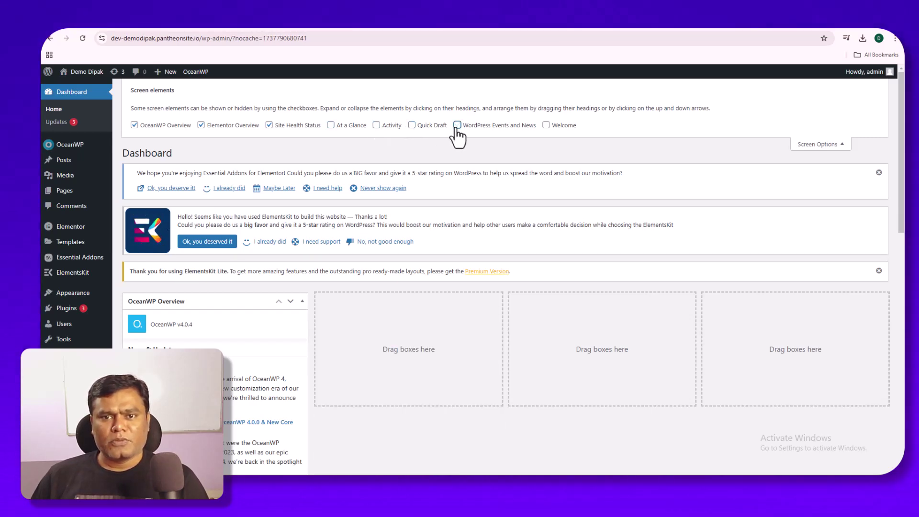
# Dismiss the Essential Addons rating notice and the ElementsKit Lite premium notice on the dashboard.
pyautogui.scroll(-5, 366, 274)
pyautogui.scroll(5, 367, 275)
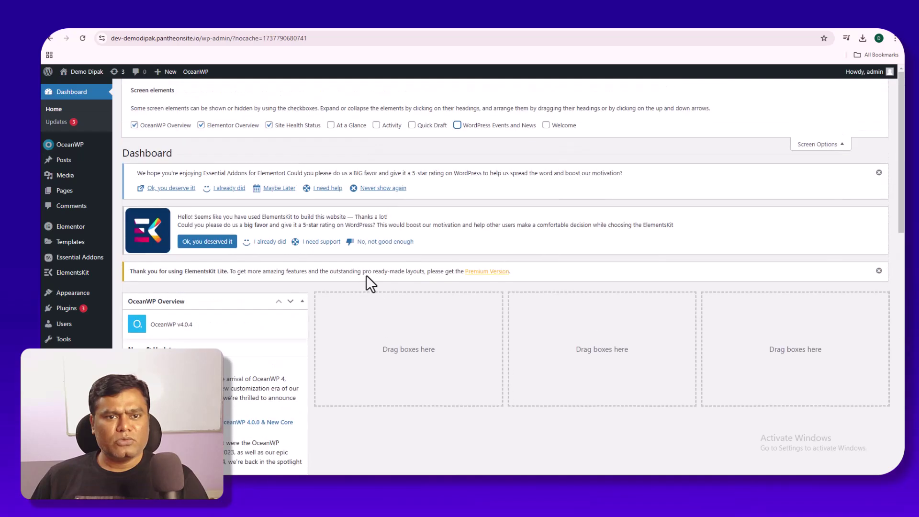
pyautogui.click(878, 173)
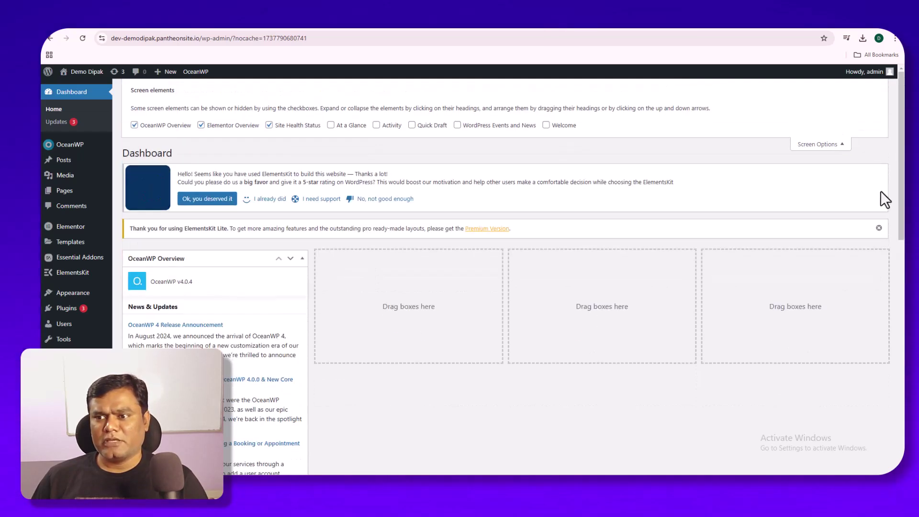
pyautogui.click(879, 228)
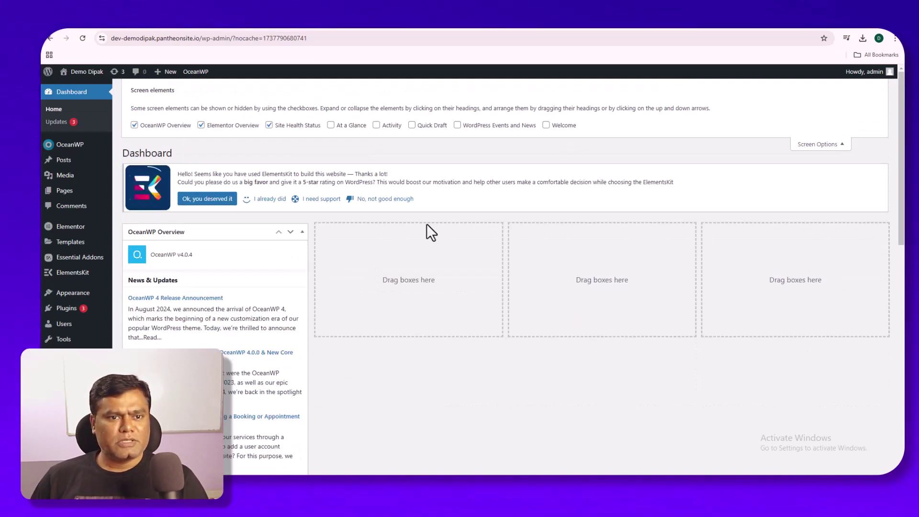
# Hide the Elementor Overview, Site Health Status and OceanWP Overview boxes and close the dashboard's screen options.
pyautogui.scroll(-6, 260, 222)
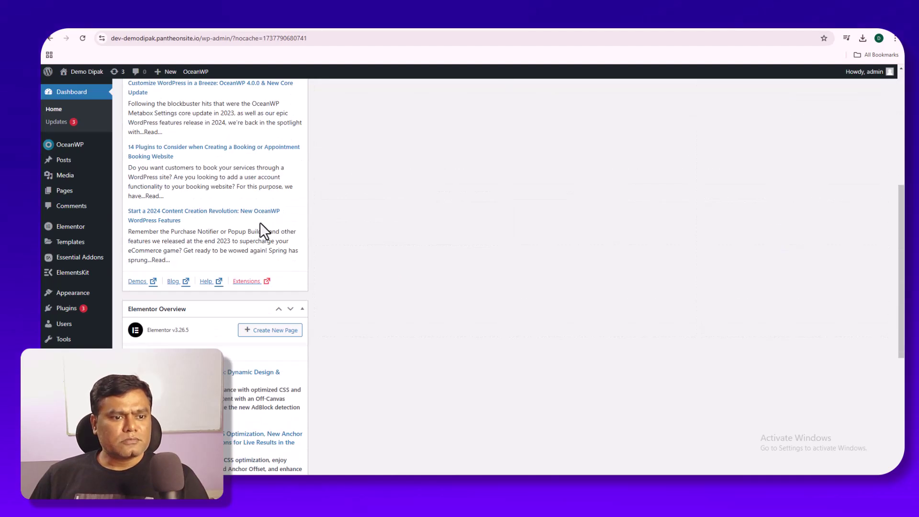
pyautogui.scroll(6, 199, 271)
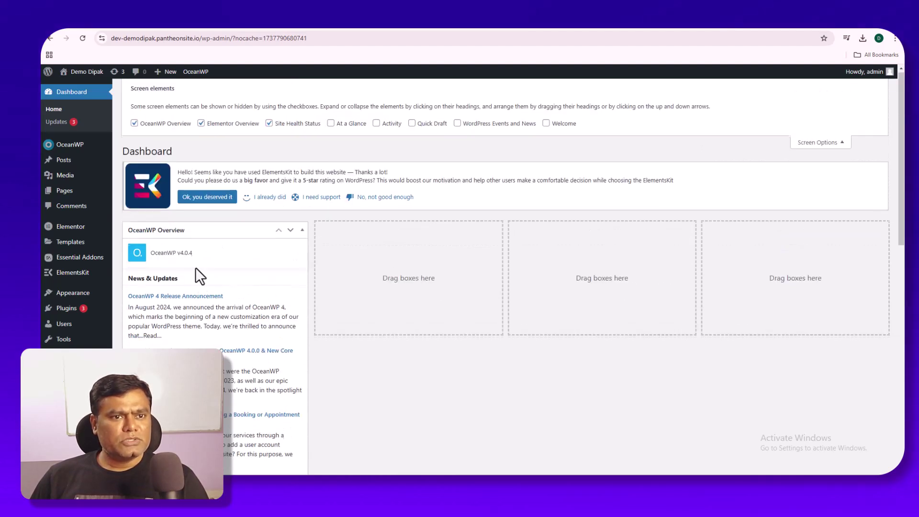
pyautogui.click(201, 125)
pyautogui.click(269, 125)
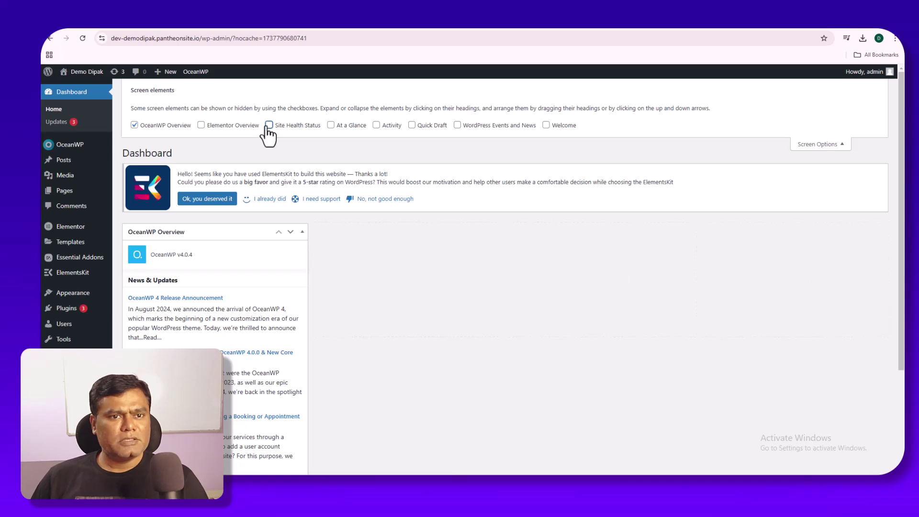
pyautogui.click(134, 126)
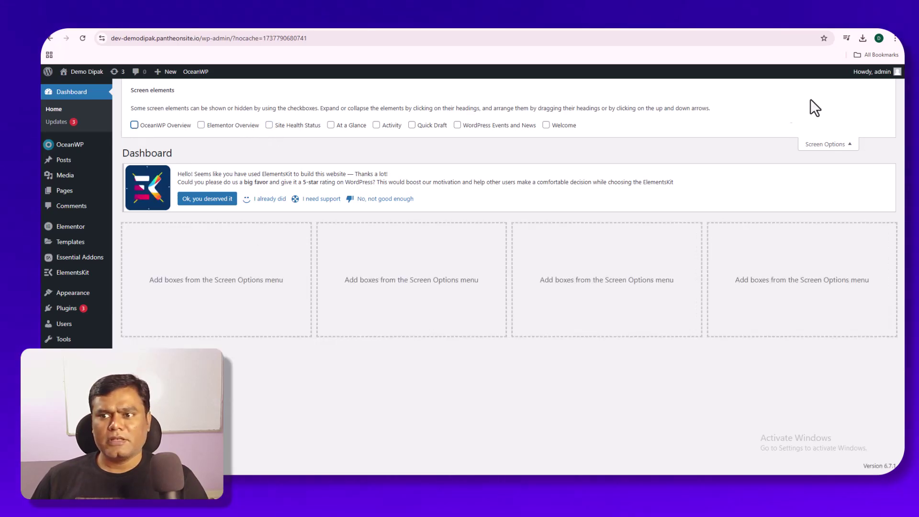
pyautogui.click(833, 145)
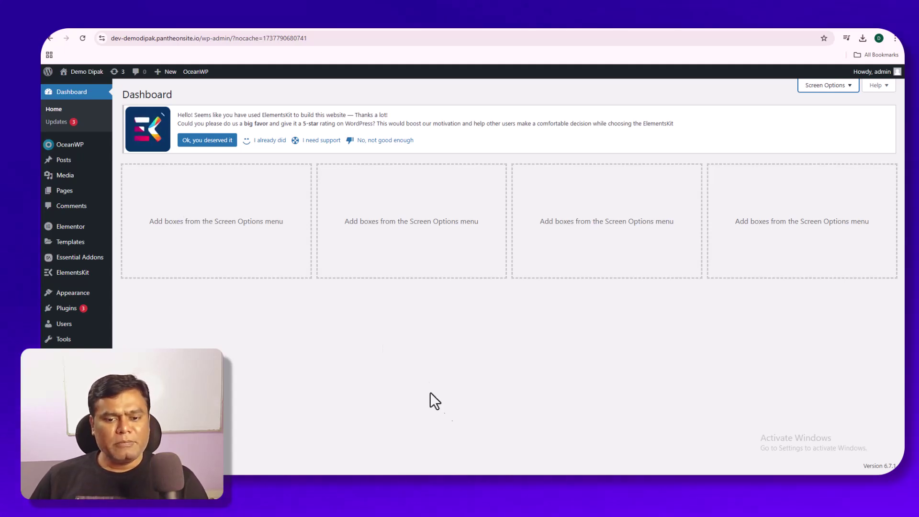
pyautogui.click(503, 484)
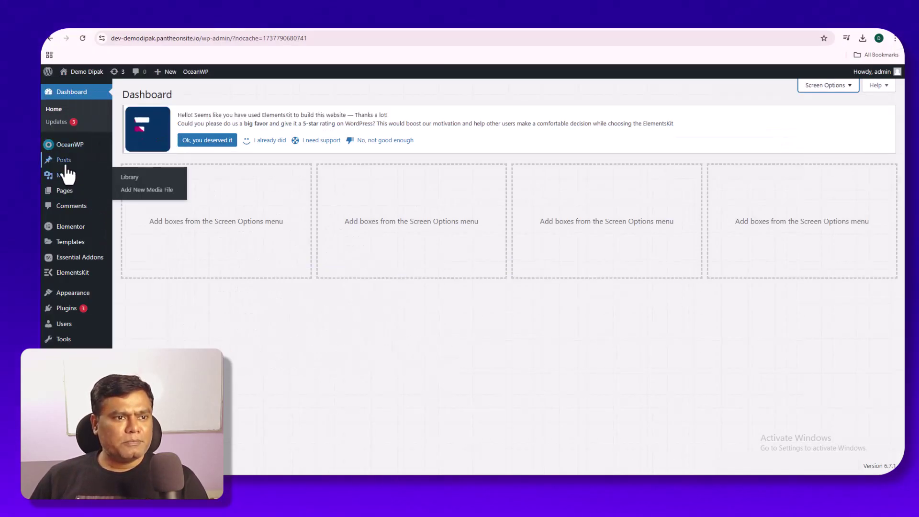
# Open the new post editor in a separate browser tab and close its block editor welcome guide.
pyautogui.moveTo(64, 164)
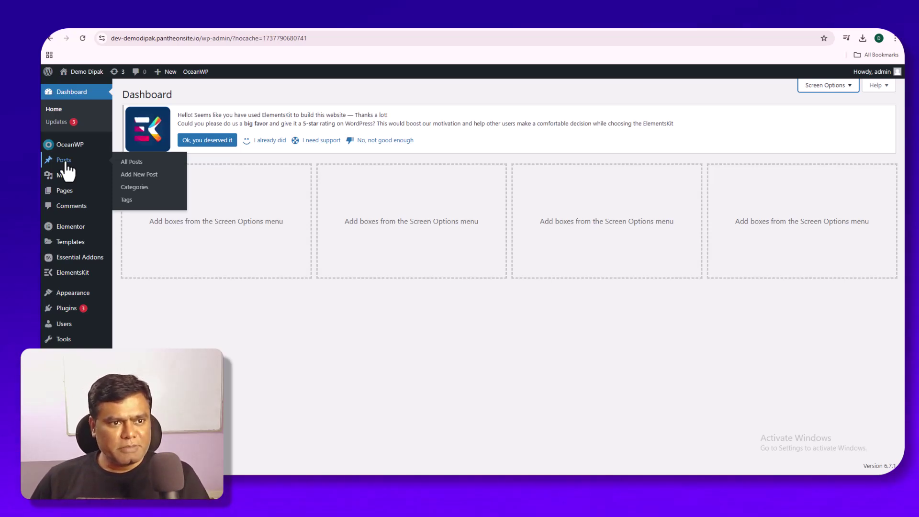
pyautogui.rightClick(131, 175)
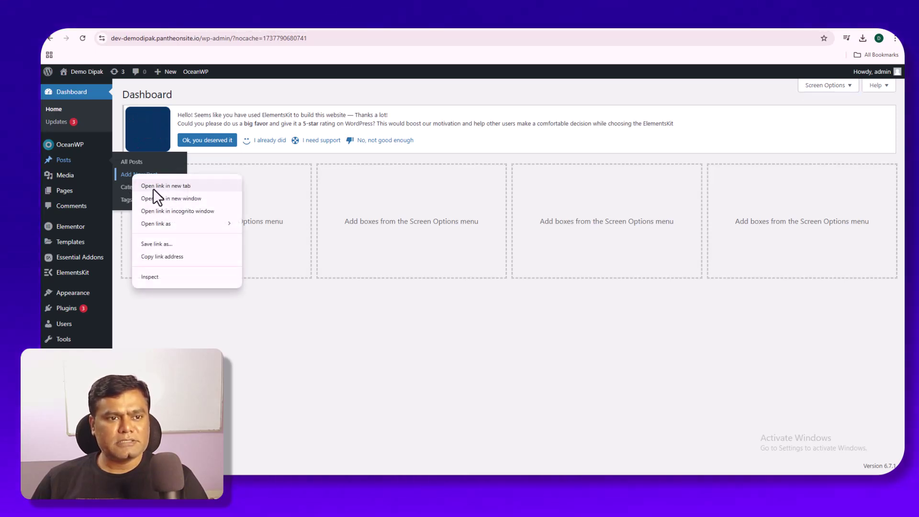
pyautogui.click(152, 187)
pyautogui.click(304, 15)
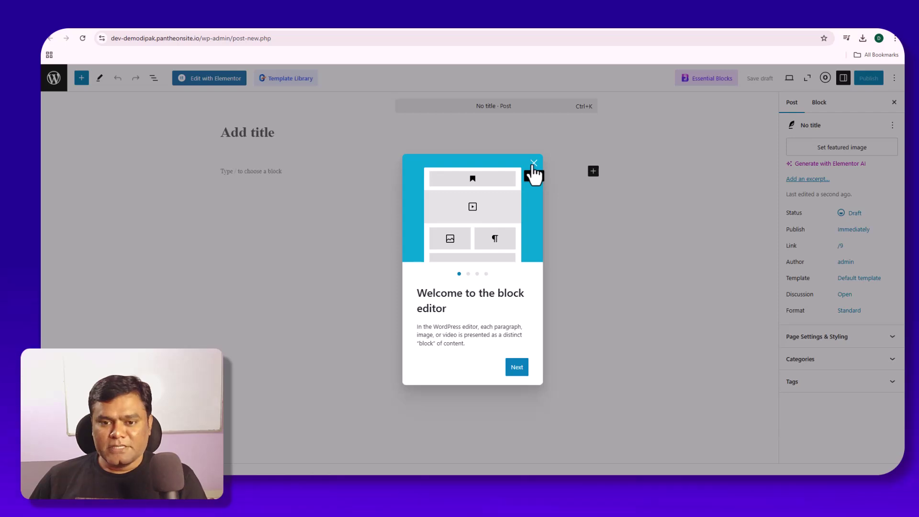
pyautogui.click(533, 163)
pyautogui.click(339, 133)
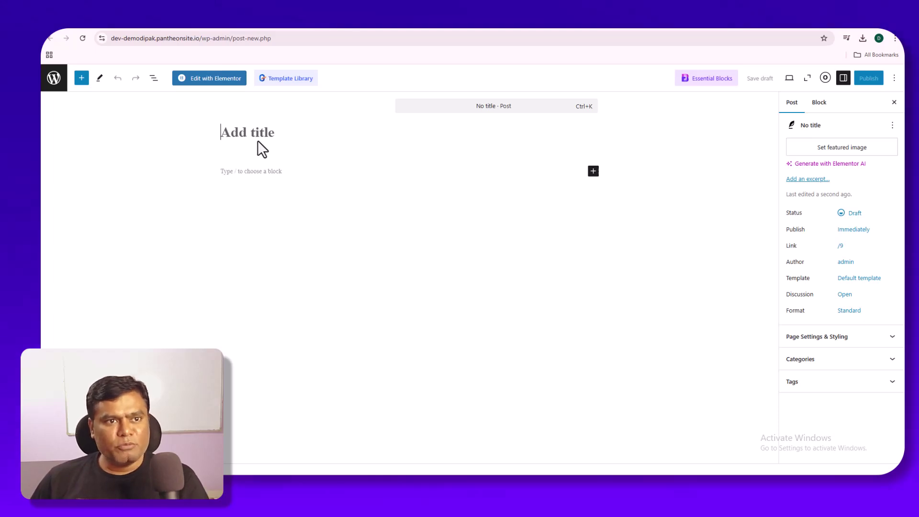
# Return to the WordPress dashboard and open the site's public front end in a new browser tab.
pyautogui.click(215, 25)
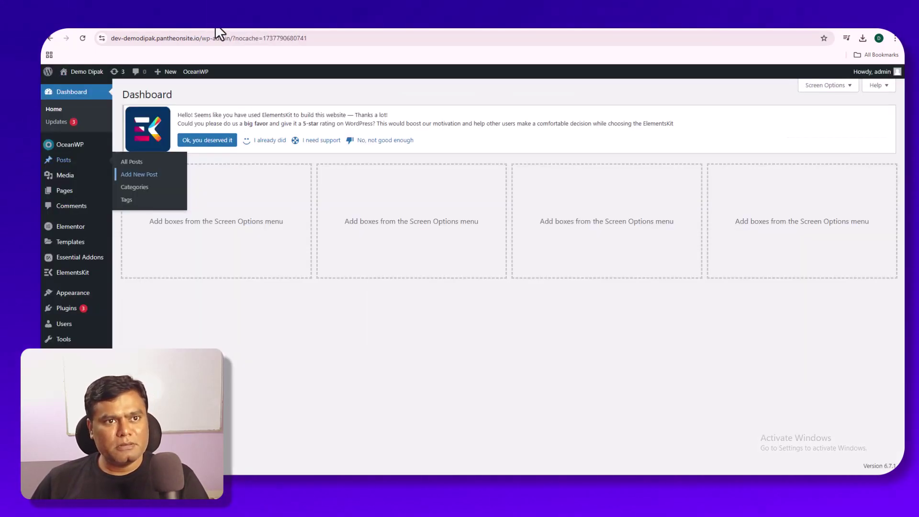
pyautogui.click(314, 28)
pyautogui.click(220, 24)
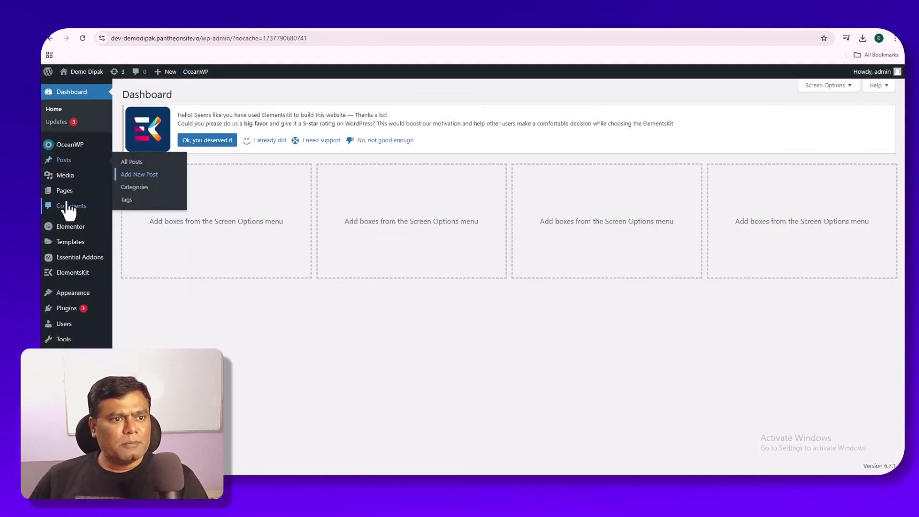
pyautogui.moveTo(67, 197)
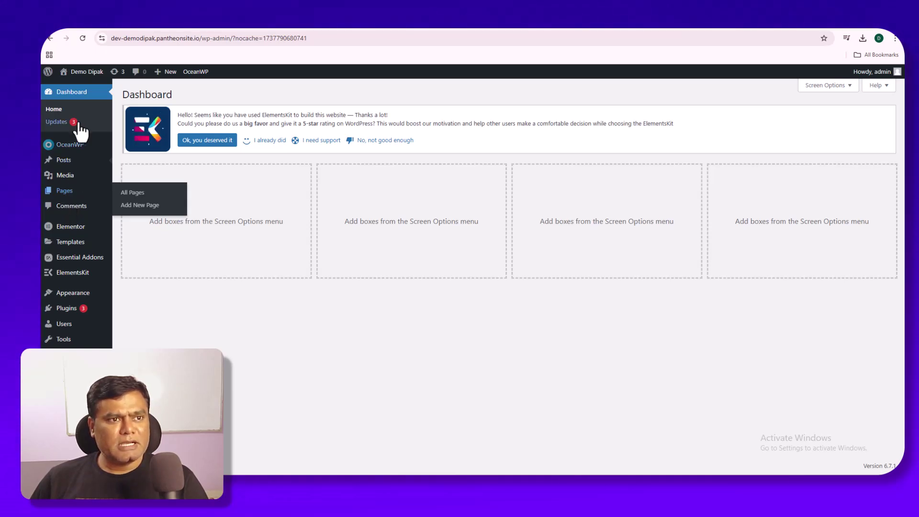
pyautogui.moveTo(77, 71)
pyautogui.rightClick(79, 89)
pyautogui.click(97, 100)
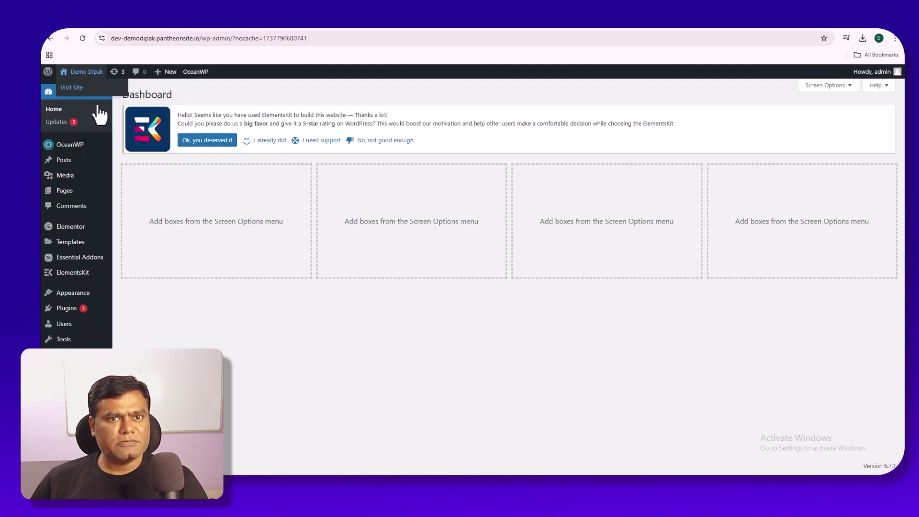
pyautogui.click(403, 28)
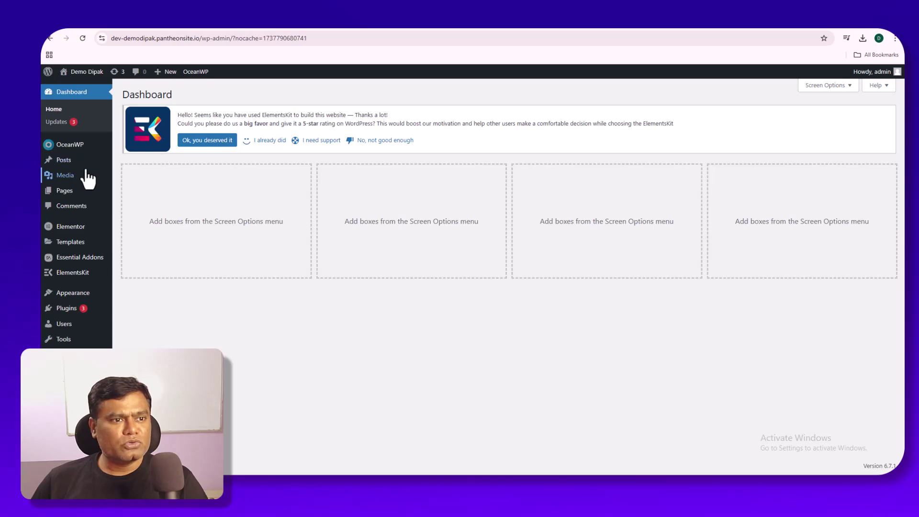
pyautogui.moveTo(86, 177)
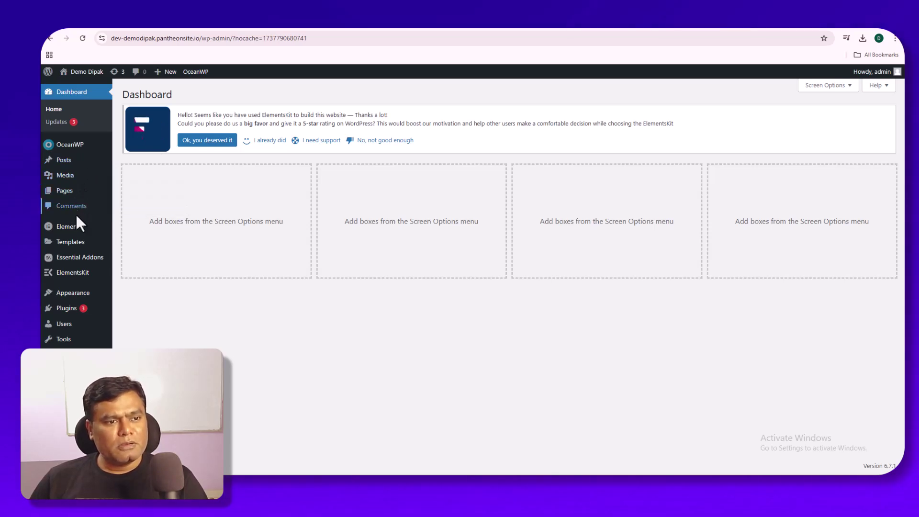
pyautogui.moveTo(79, 299)
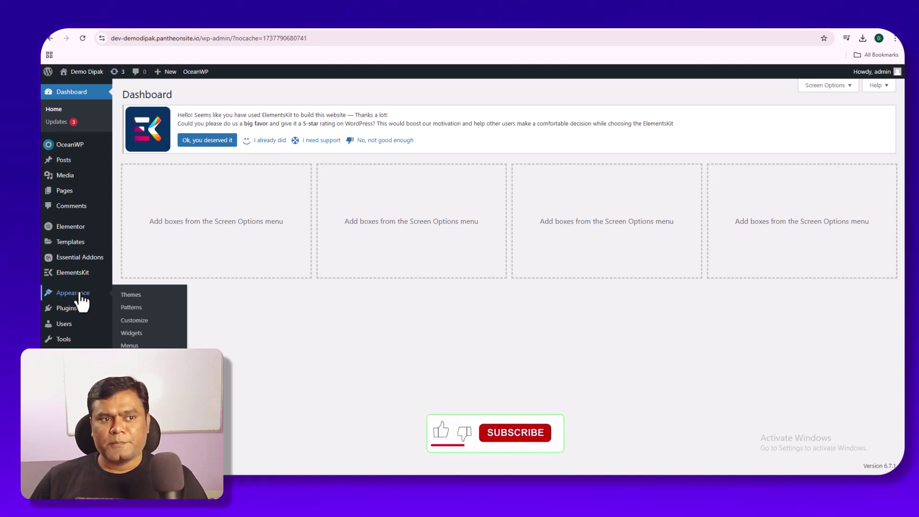
pyautogui.moveTo(67, 163)
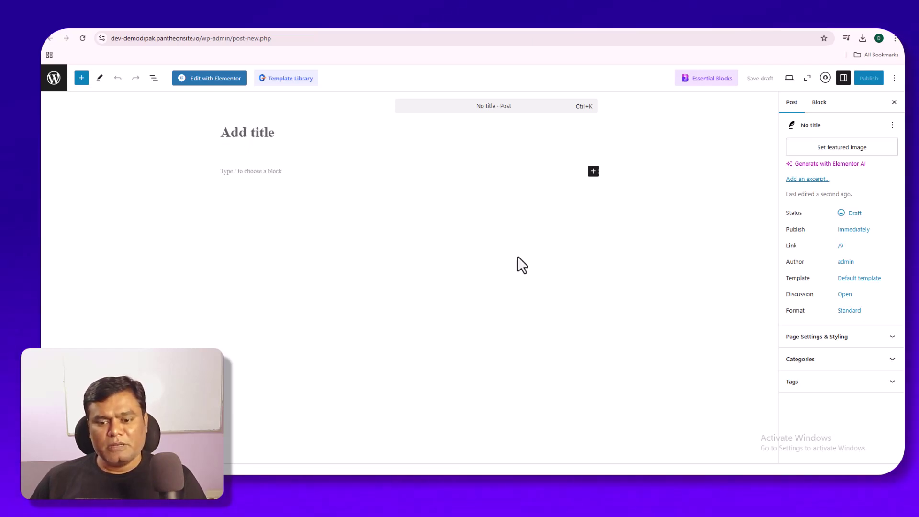
# Switch to ChatGPT and go through the Ai Marketing Strategies 2025 blog document back to its introduction.
pyautogui.moveTo(522, 484)
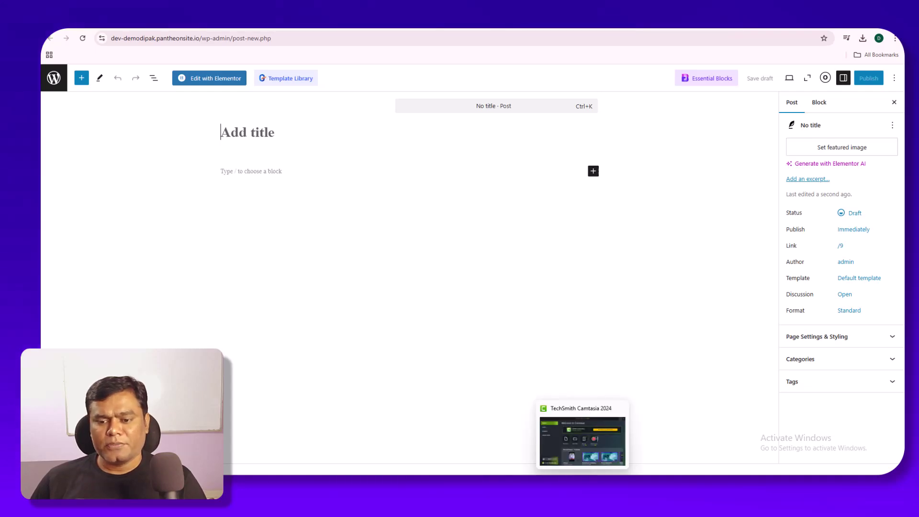
pyautogui.click(626, 483)
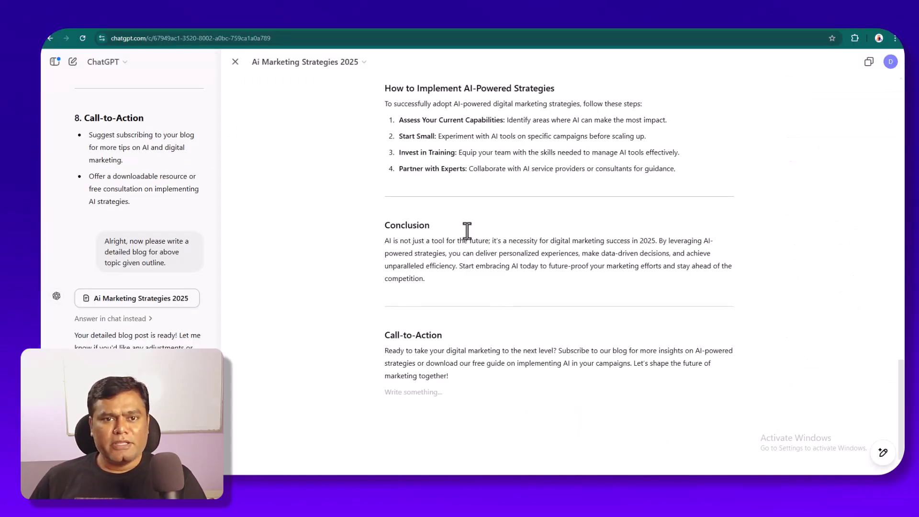
pyautogui.scroll(6, 466, 231)
pyautogui.scroll(6, 467, 230)
pyautogui.scroll(6, 467, 231)
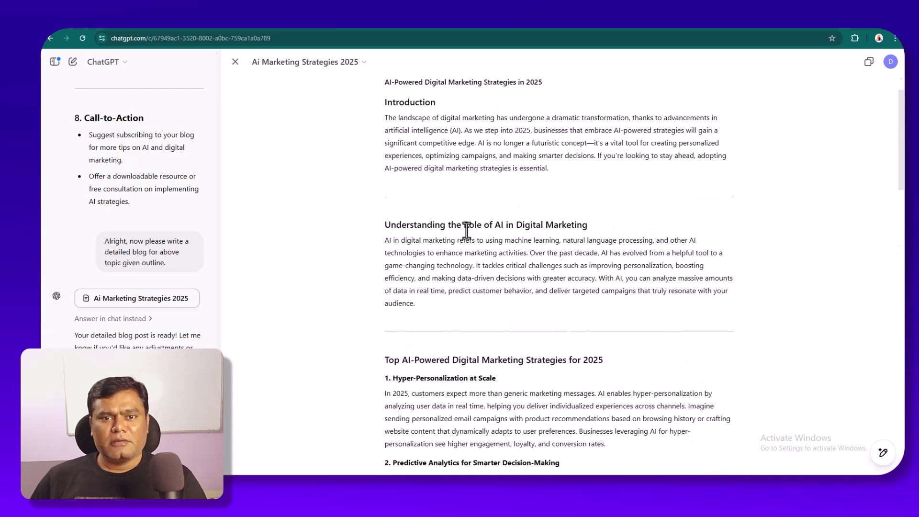
# Close the blog document and examine the chat's opening prompt, selecting its focus keyword AI Powered Digital Marketing Strategies in 2025.
pyautogui.click(235, 62)
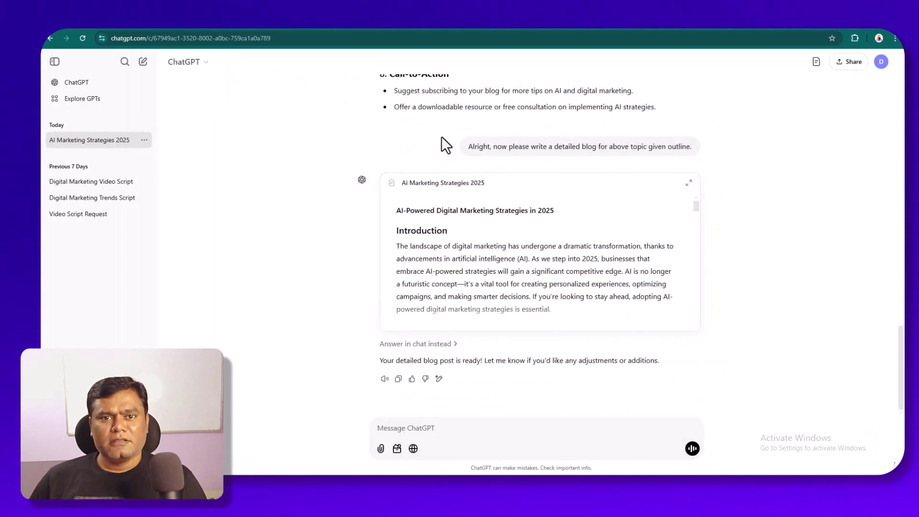
pyautogui.scroll(15, 441, 136)
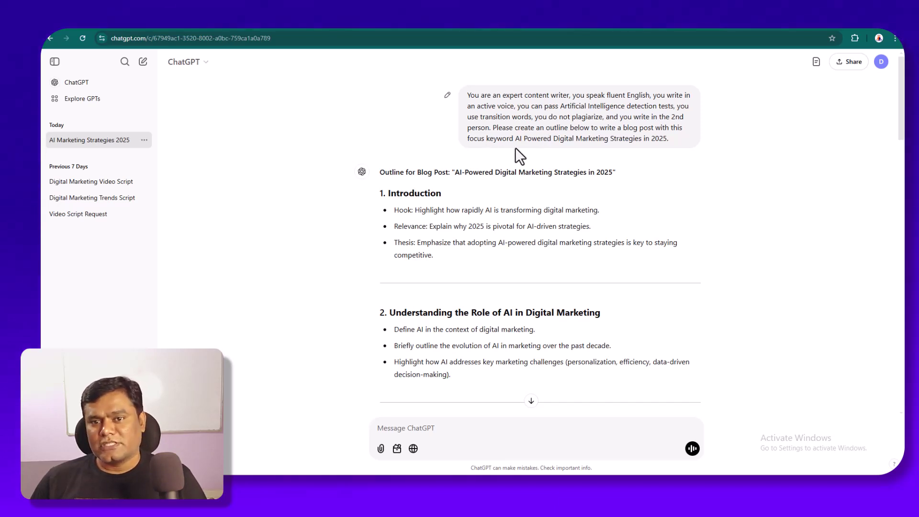
pyautogui.moveTo(514, 139); pyautogui.dragTo(542, 143)
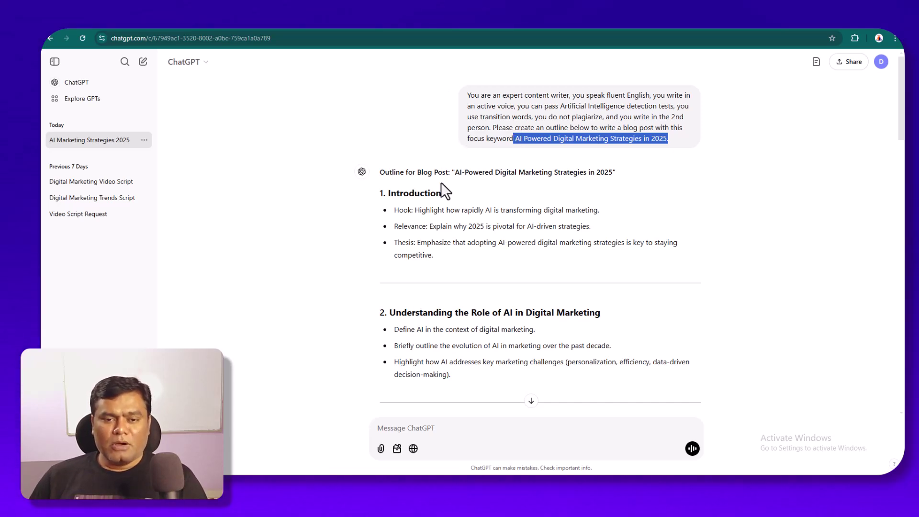
pyautogui.scroll(-1, 441, 183)
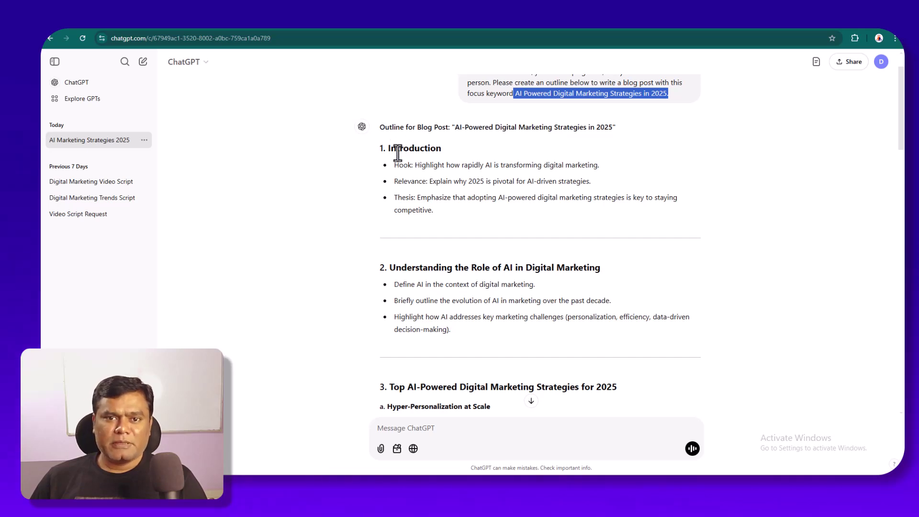
pyautogui.moveTo(513, 94); pyautogui.dragTo(664, 100)
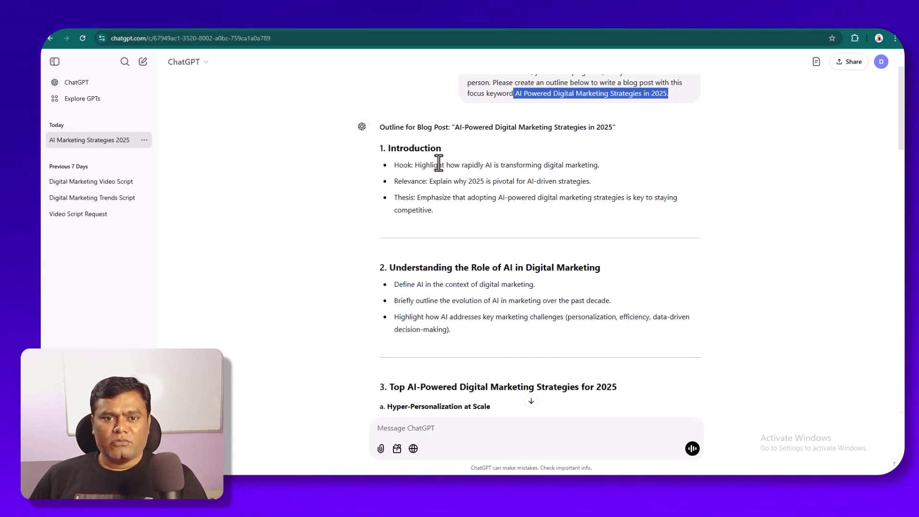
# Go through the blog outline down to its Call-to-Action section and the follow-up request for a detailed blog.
pyautogui.scroll(-7, 439, 164)
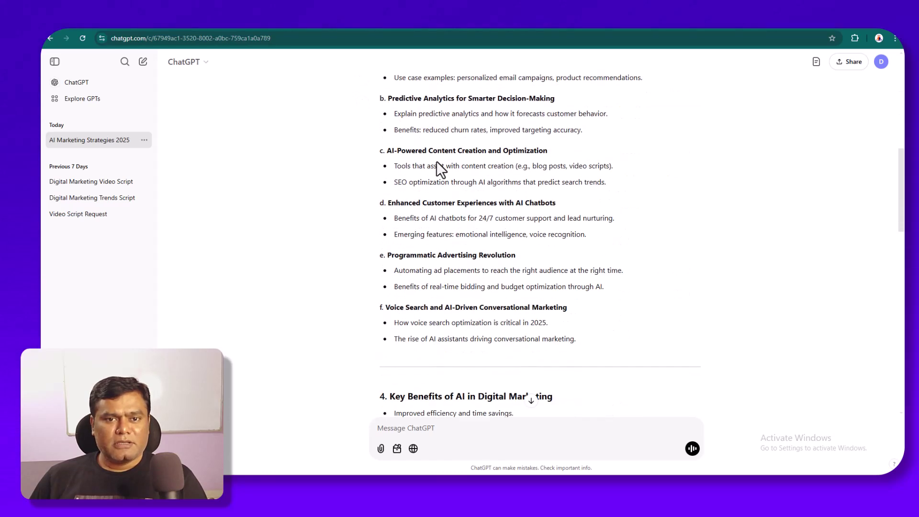
pyautogui.scroll(-5, 436, 161)
pyautogui.scroll(-8, 435, 161)
pyautogui.scroll(5, 436, 161)
pyautogui.scroll(10, 436, 161)
pyautogui.scroll(-12, 436, 161)
pyautogui.scroll(-7, 435, 161)
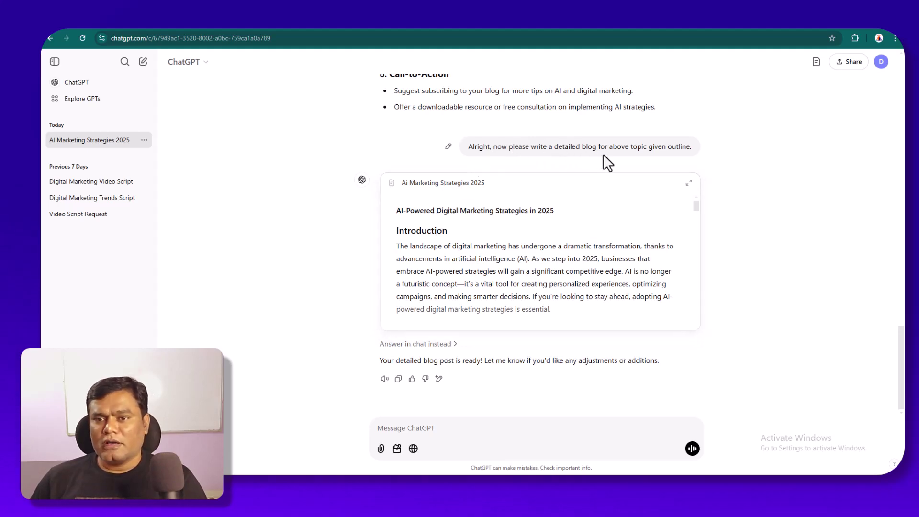
pyautogui.scroll(8, 604, 154)
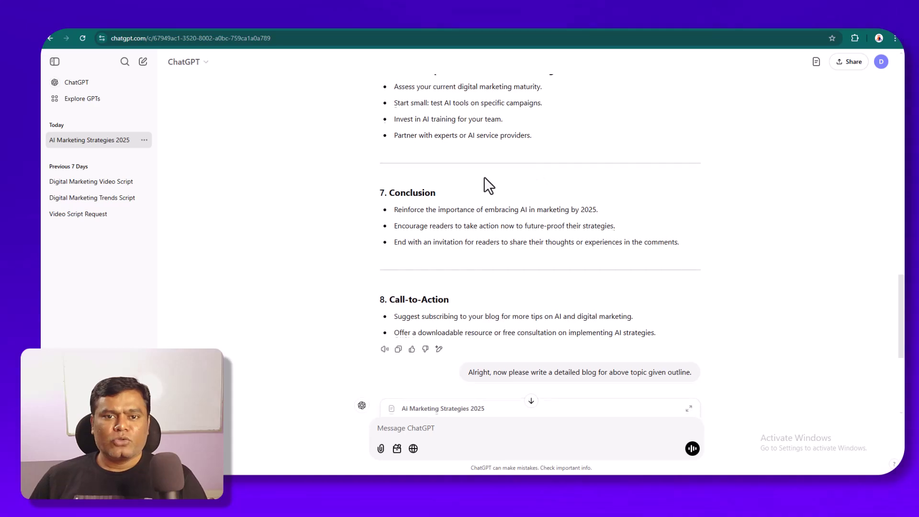
pyautogui.scroll(-8, 484, 177)
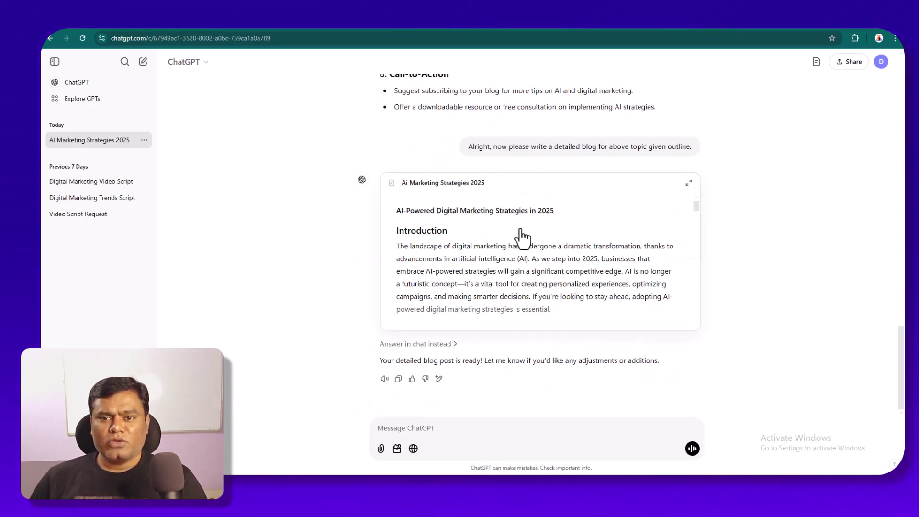
# Reopen the Ai Marketing Strategies 2025 document and copy its heading "AI-Powered Digital Marketing Strategies in 2025" into the WordPress post's title.
pyautogui.click(566, 263)
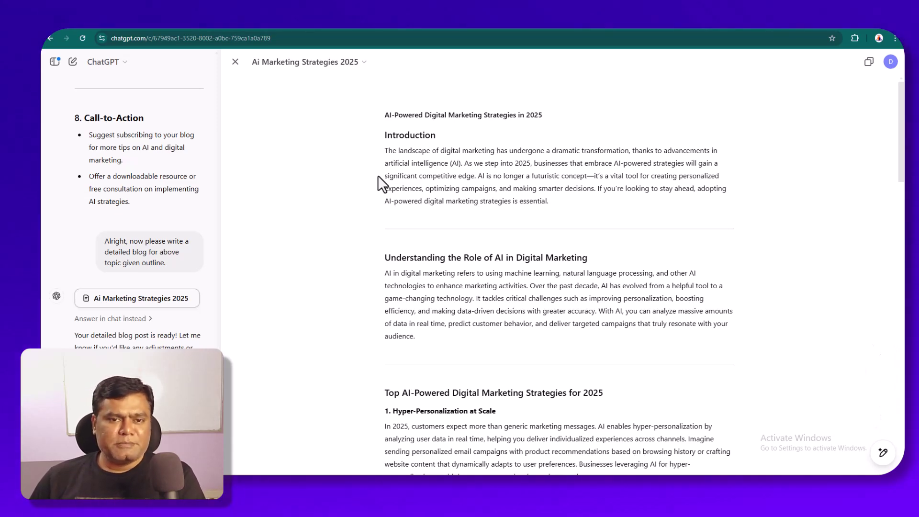
pyautogui.scroll(-3, 378, 176)
pyautogui.scroll(3, 378, 176)
pyautogui.scroll(-5, 378, 178)
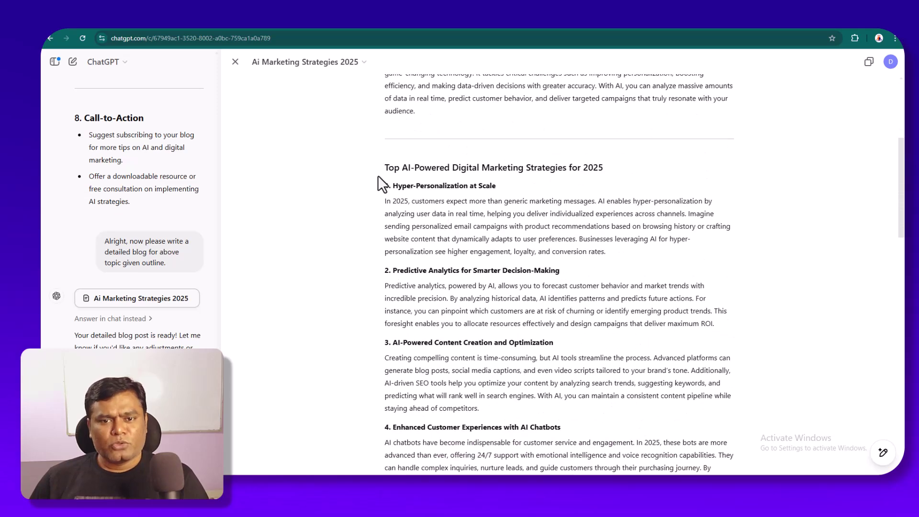
pyautogui.scroll(5, 381, 177)
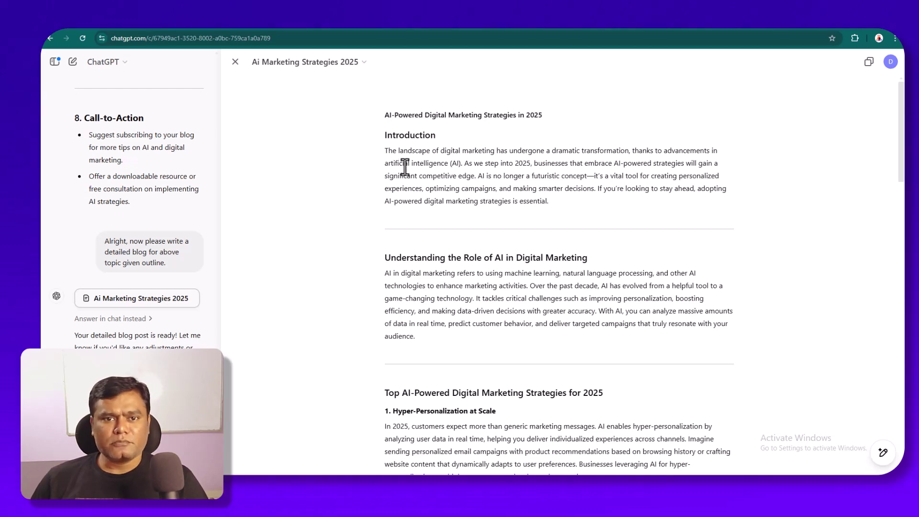
pyautogui.moveTo(384, 117); pyautogui.dragTo(555, 120)
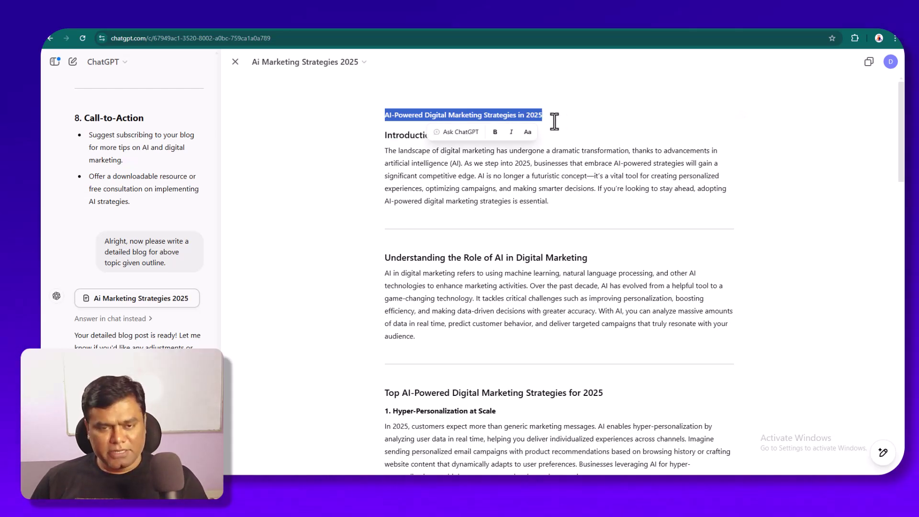
pyautogui.moveTo(523, 474)
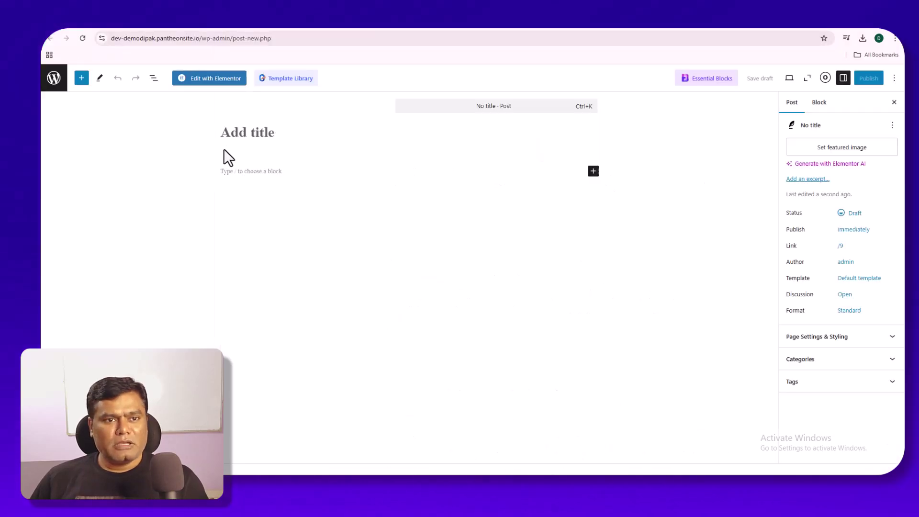
pyautogui.write('AI-Powered Digital Marketing Strategies in 2025')
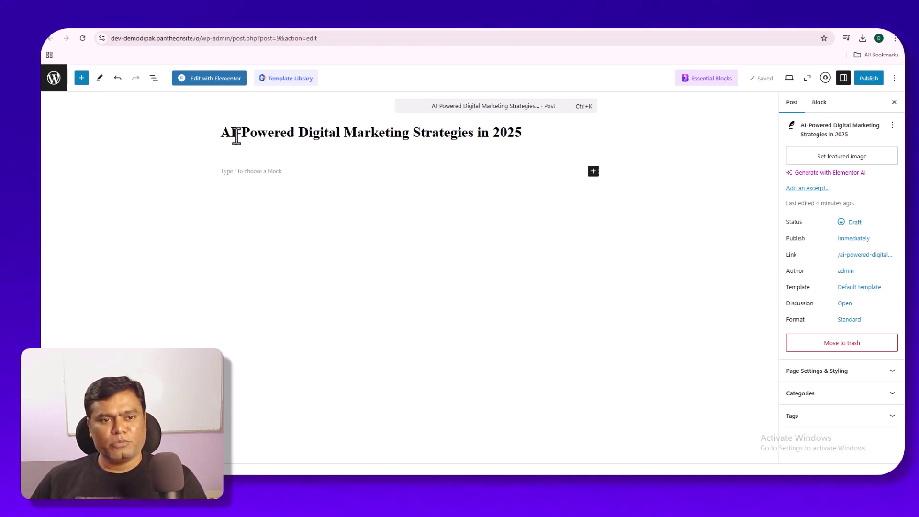
# Return to the ChatGPT document and copy the article text from the Introduction heading through the end of Call-to-Action.
pyautogui.click(241, 174)
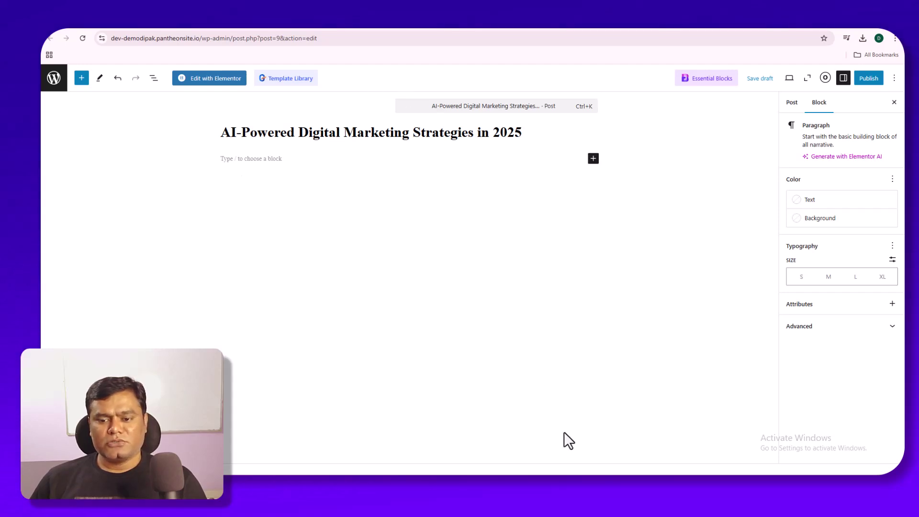
pyautogui.moveTo(642, 485)
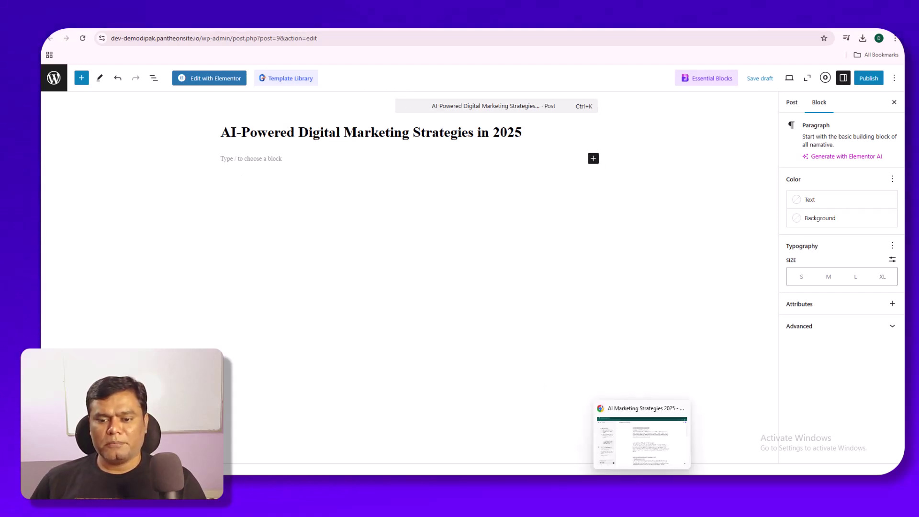
pyautogui.click(642, 485)
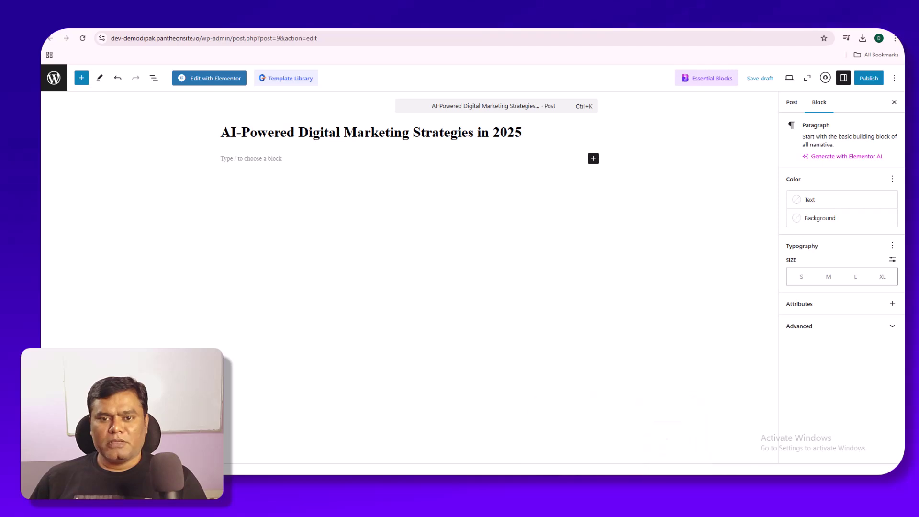
pyautogui.click(379, 150)
pyautogui.click(382, 134)
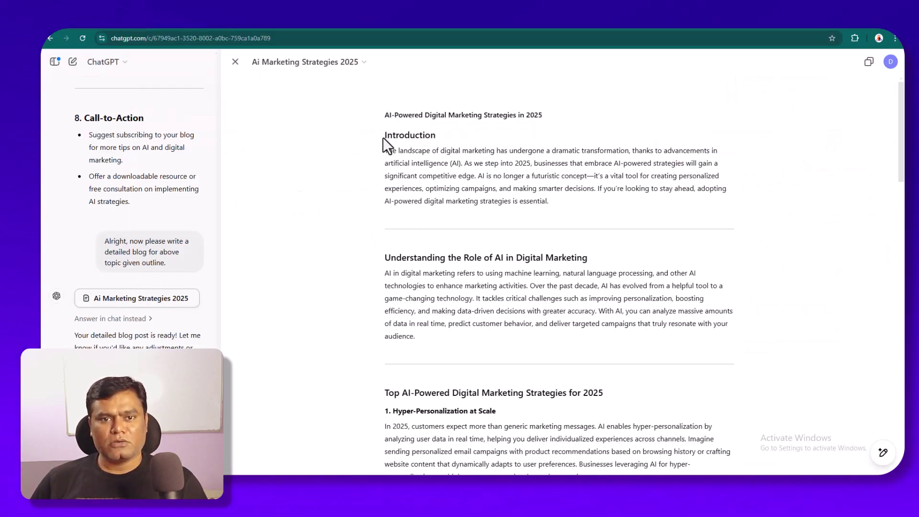
pyautogui.tripleClick(410, 201)
pyautogui.click(397, 163)
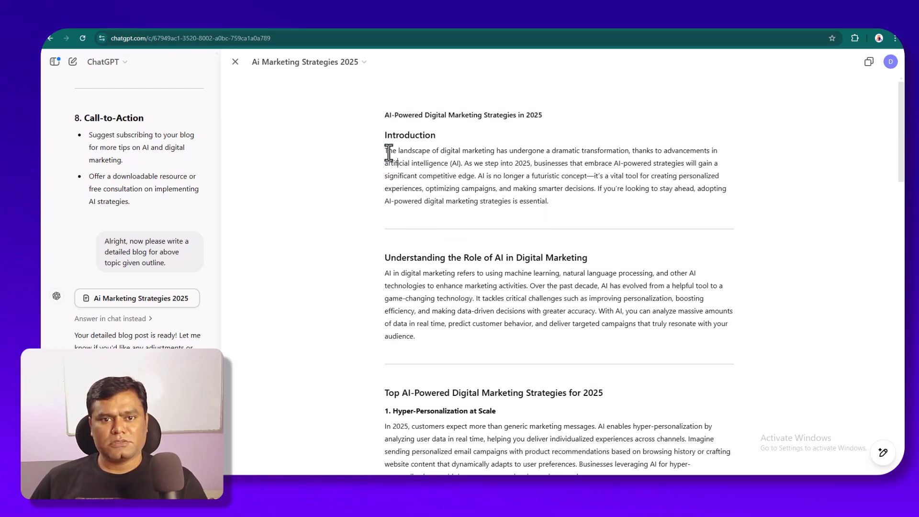
pyautogui.moveTo(386, 149); pyautogui.dragTo(410, 206)
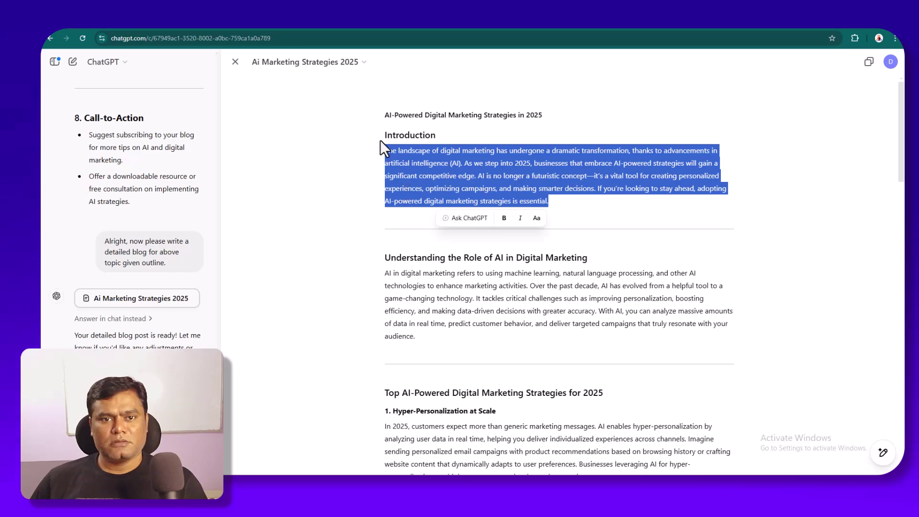
pyautogui.moveTo(384, 136); pyautogui.dragTo(496, 275)
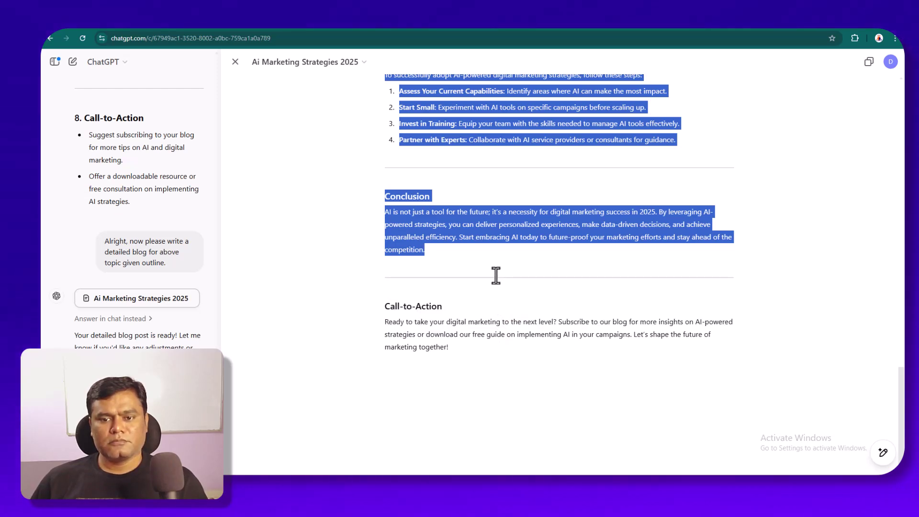
pyautogui.moveTo(496, 275); pyautogui.dragTo(500, 347)
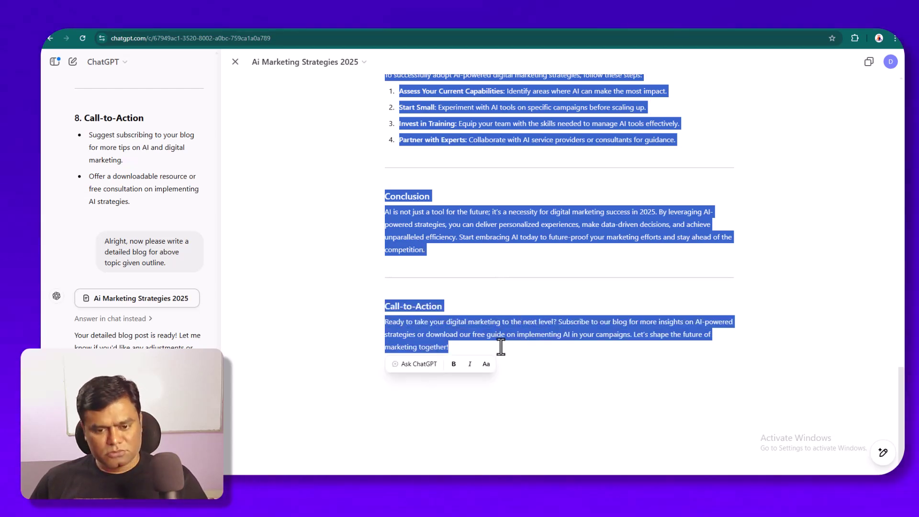
# Switch to the WordPress post editor and paste the copied article into the empty body block.
pyautogui.hotkey('alt', 'Tab')
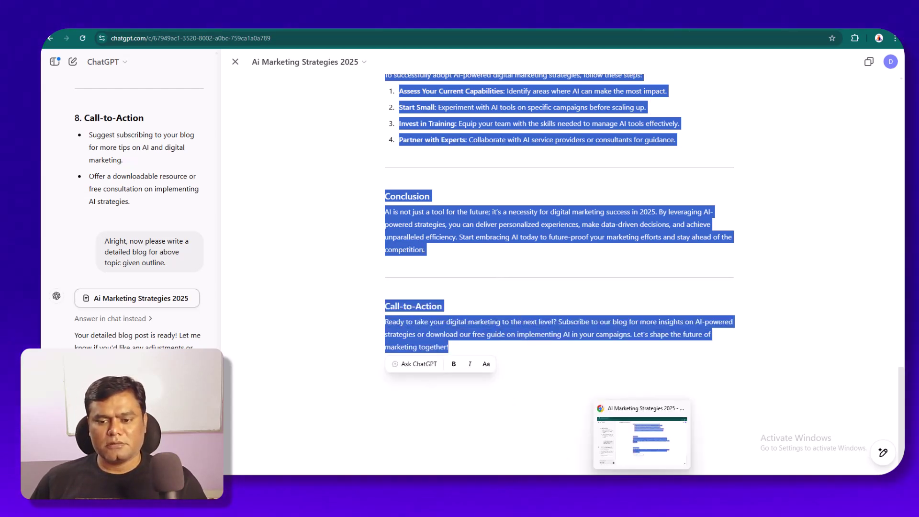
pyautogui.hotkey('alt', 'Tab')
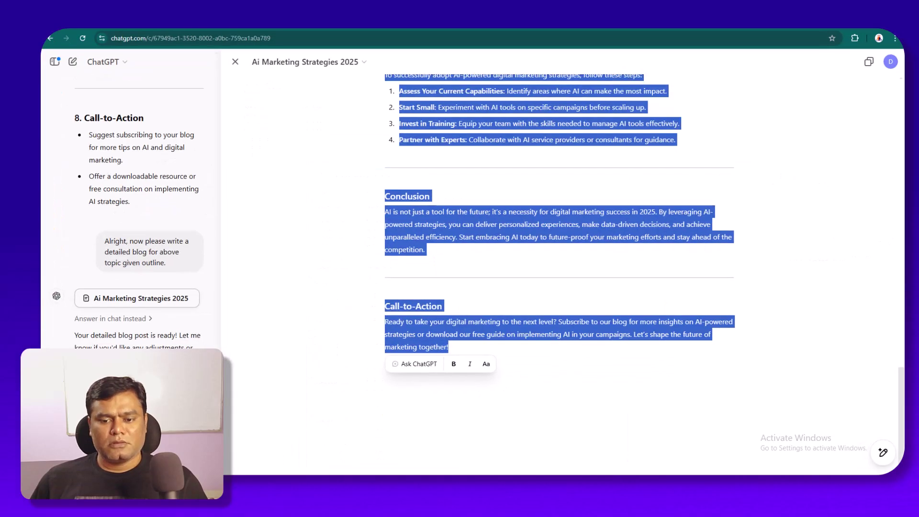
pyautogui.hotkey('alt', 'Tab')
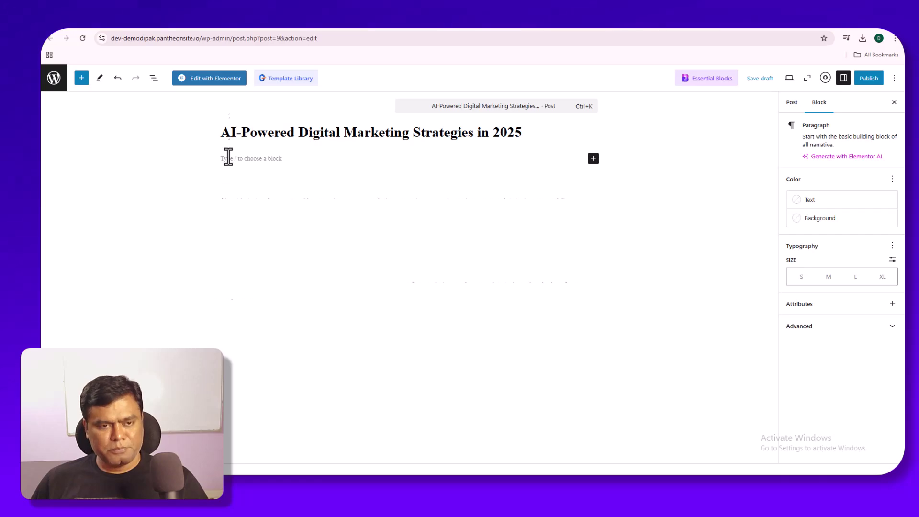
pyautogui.hotkey('ctrl', 'v')
pyautogui.scroll(10, 272, 180)
pyautogui.scroll(10, 272, 181)
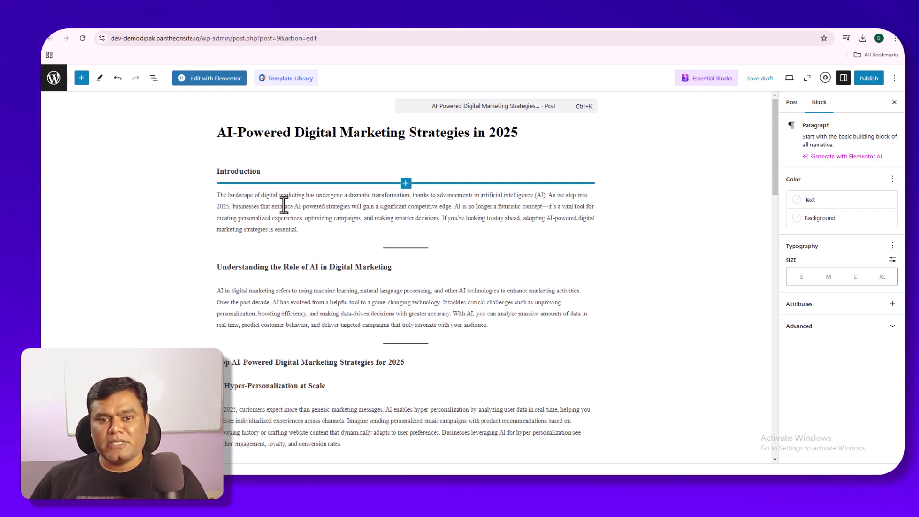
# Check the pasted article's headings and paragraphs, and undo the paste.
pyautogui.scroll(-5, 396, 344)
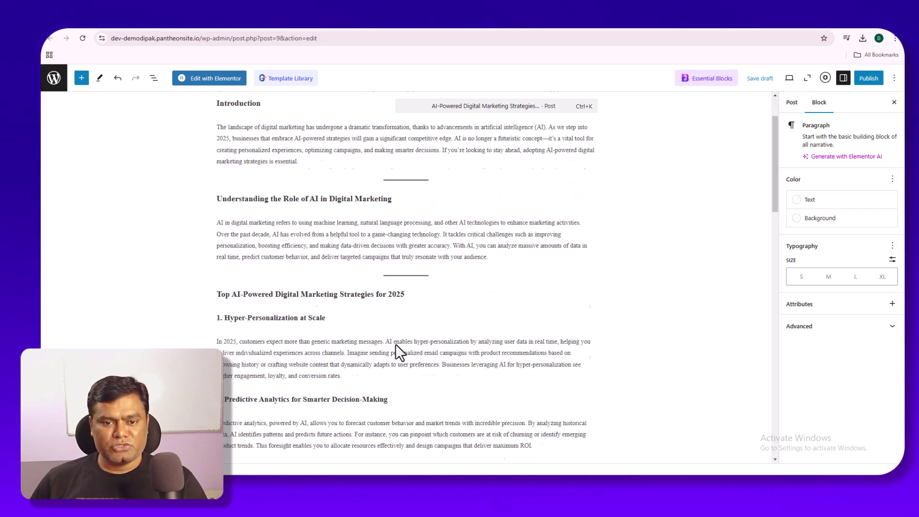
pyautogui.scroll(5, 391, 340)
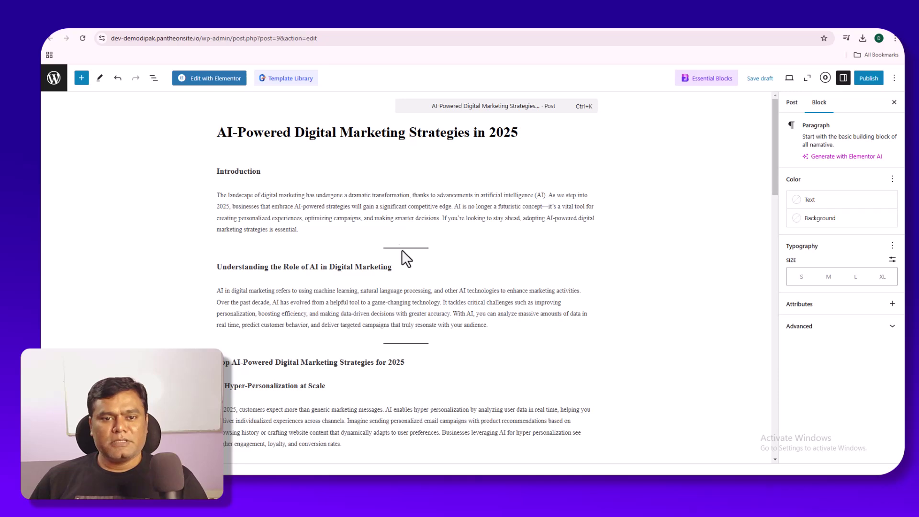
pyautogui.click(343, 201)
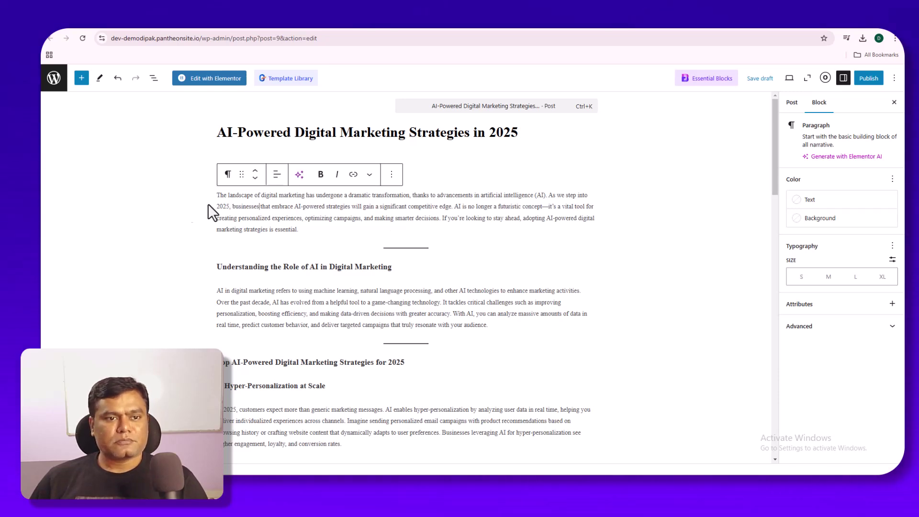
pyautogui.click(178, 204)
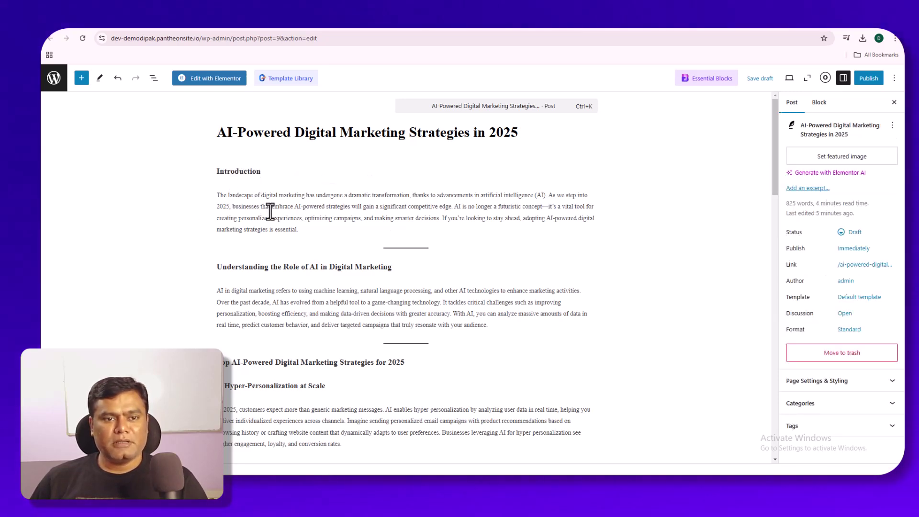
pyautogui.hotkey('ctrl', 'z')
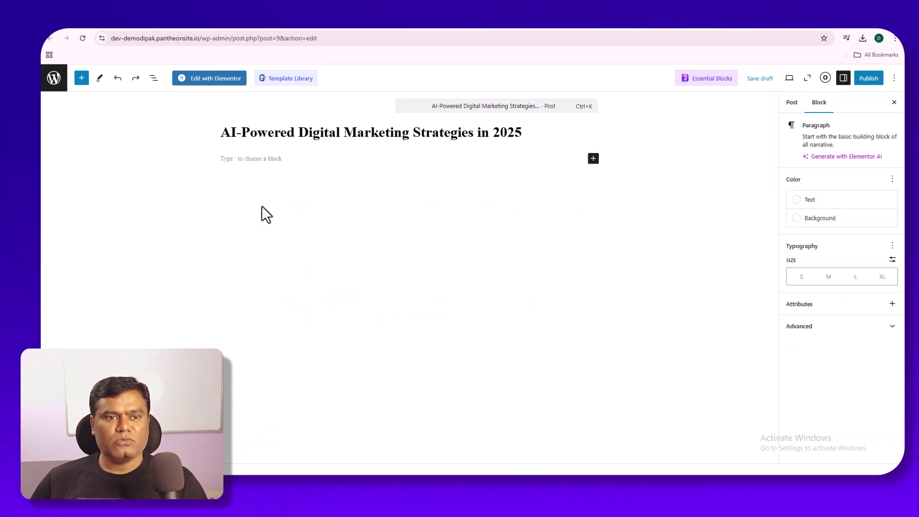
# Browse the full block library and add a Heading block reading "Inroduction" below the post title.
pyautogui.click(593, 160)
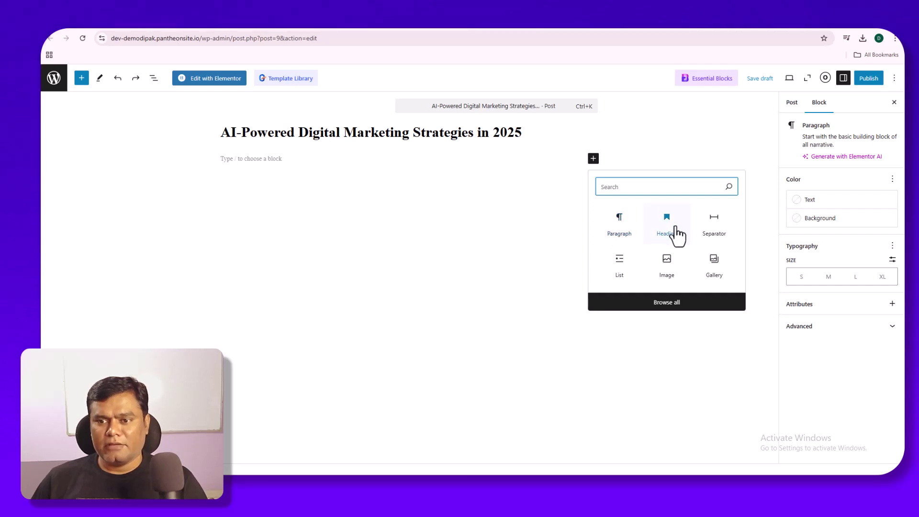
pyautogui.click(664, 306)
pyautogui.scroll(-6, 117, 260)
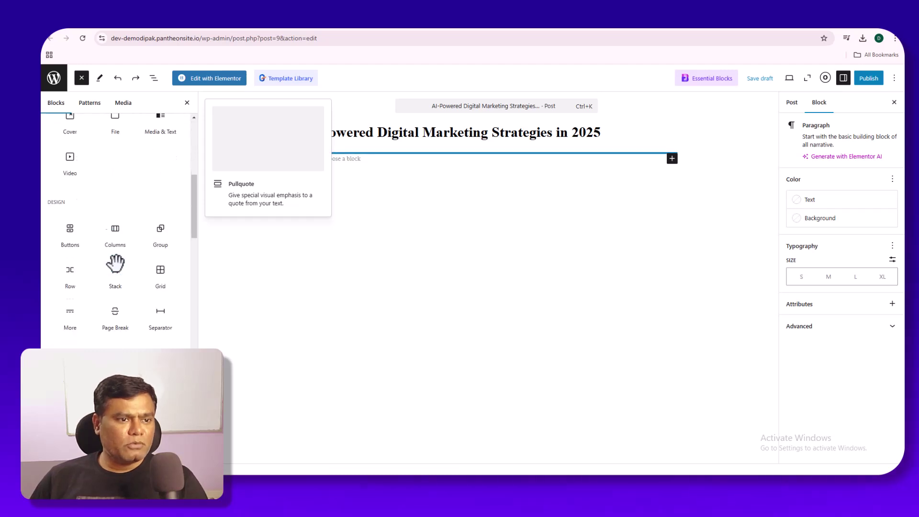
pyautogui.scroll(6, 115, 261)
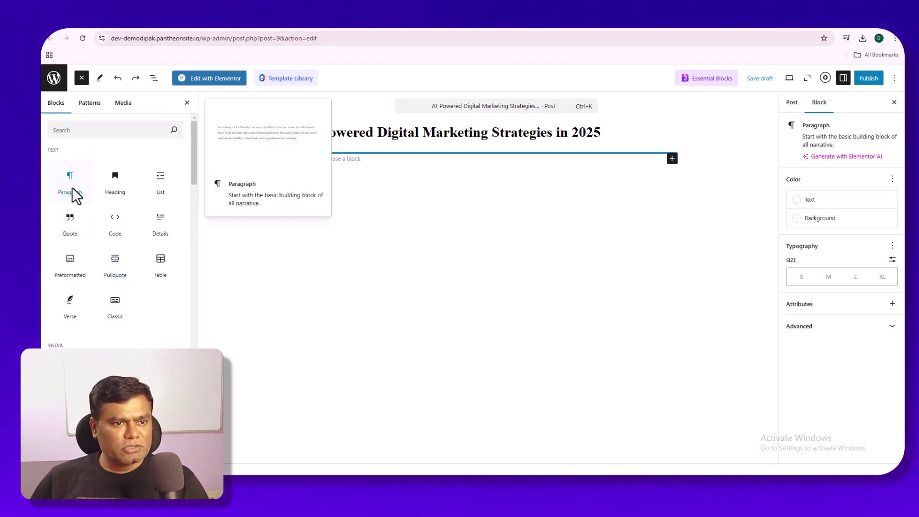
pyautogui.click(115, 181)
pyautogui.click(329, 172)
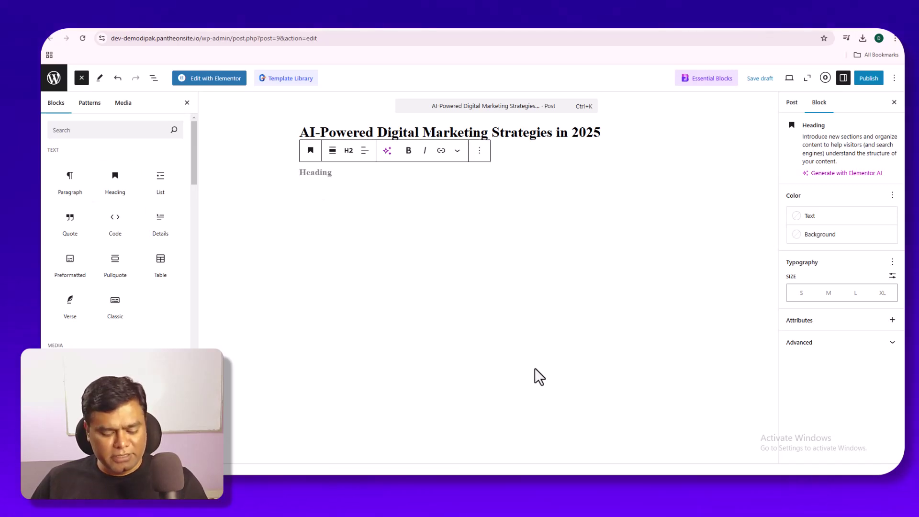
pyautogui.write('Inroduction')
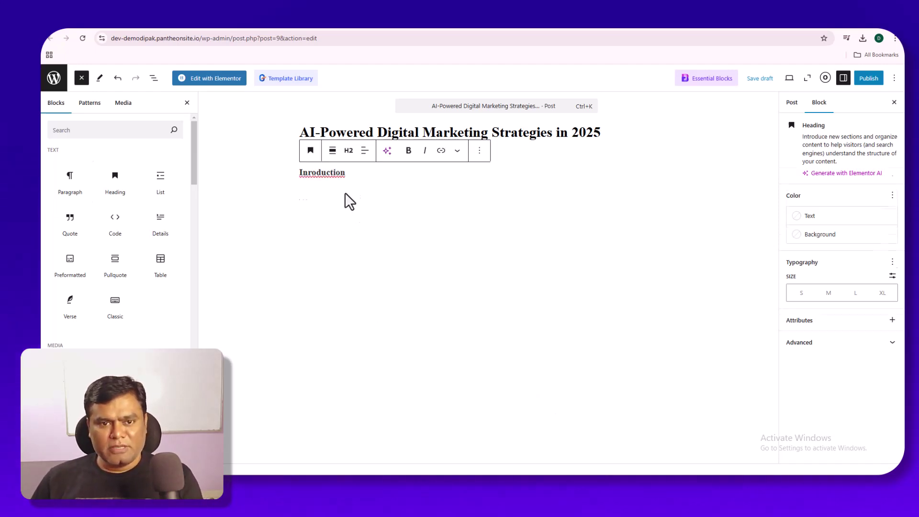
# Add an empty Paragraph block beneath the "Inroduction" heading.
pyautogui.press('Return')
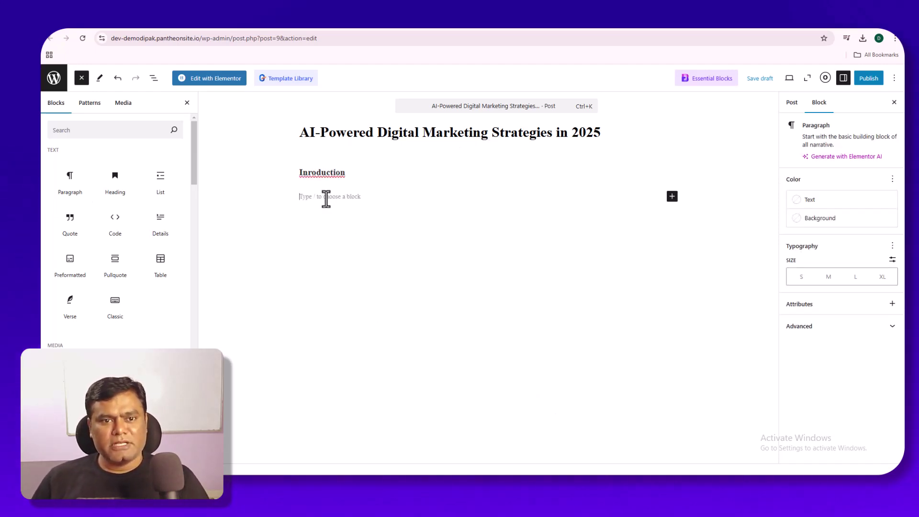
pyautogui.click(671, 198)
pyautogui.click(616, 265)
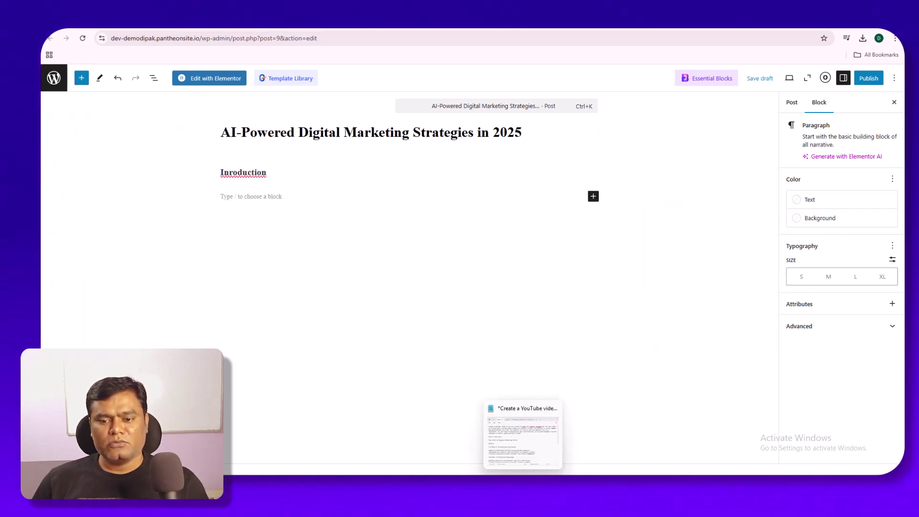
# Switch to the ChatGPT document and copy only the paragraph under its Introduction heading.
pyautogui.click(647, 485)
pyautogui.scroll(20, 460, 215)
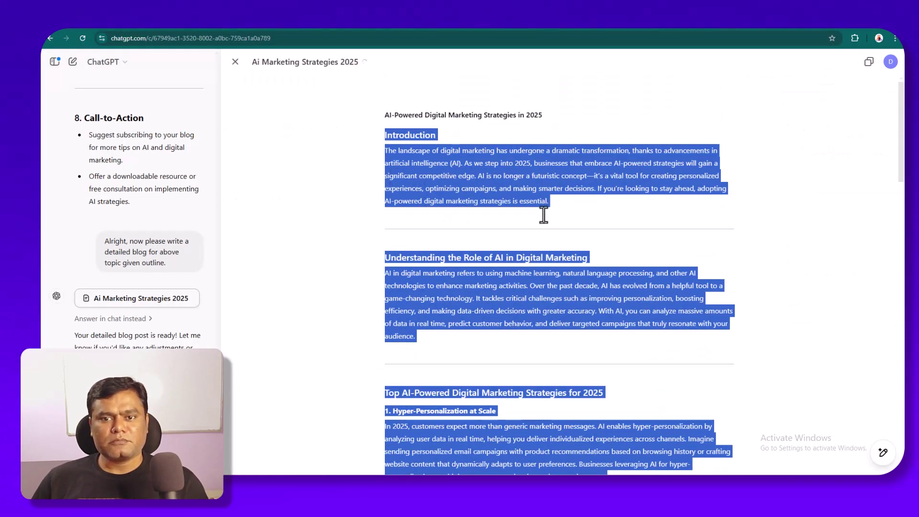
pyautogui.click(544, 215)
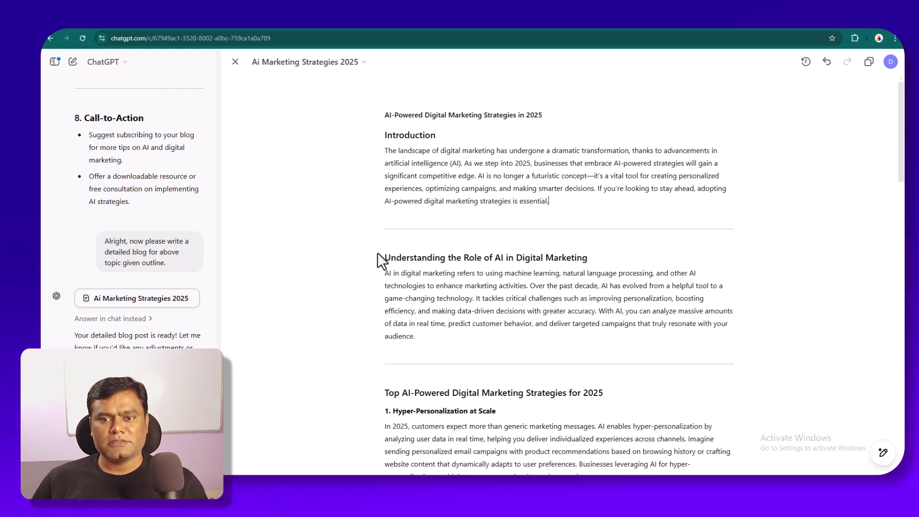
pyautogui.moveTo(546, 201); pyautogui.dragTo(384, 150)
pyautogui.hotkey('ctrl', 'c')
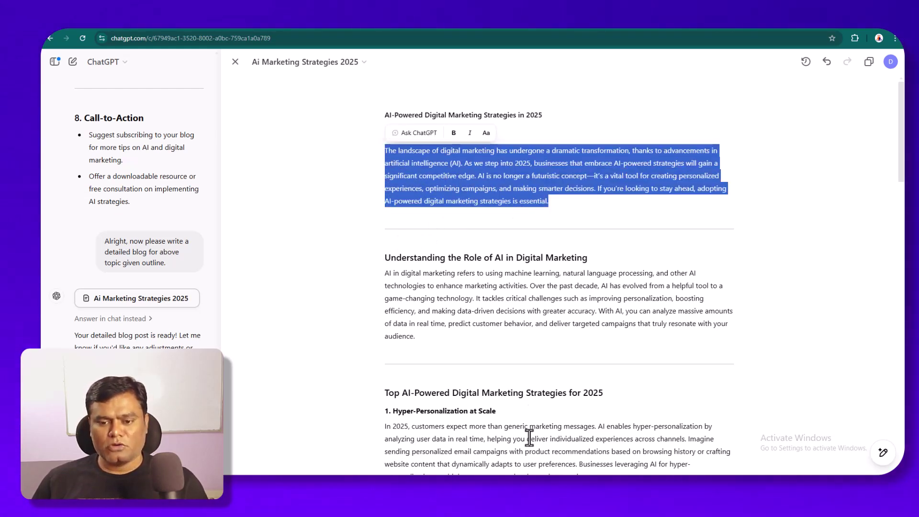
# Return to the WordPress post editor and paste the copied introduction text into the empty paragraph block.
pyautogui.click(503, 483)
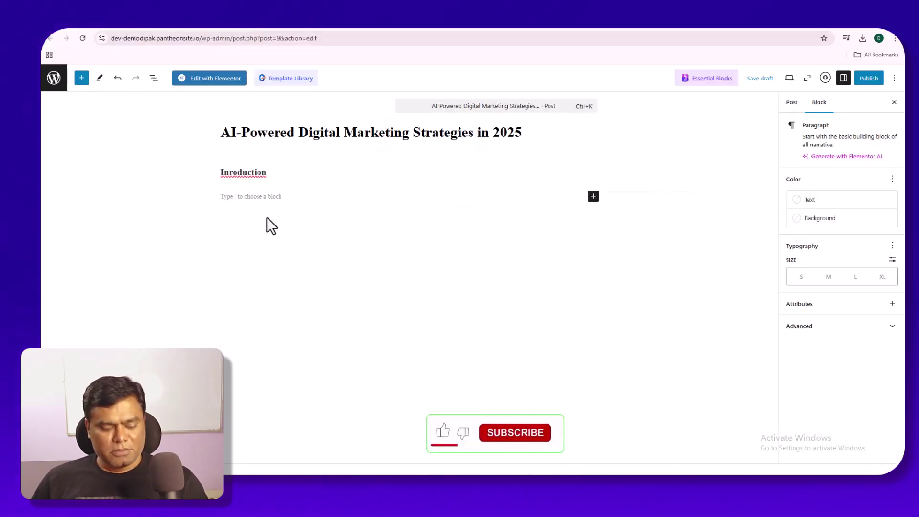
pyautogui.hotkey('ctrl', 'v')
pyautogui.click(299, 242)
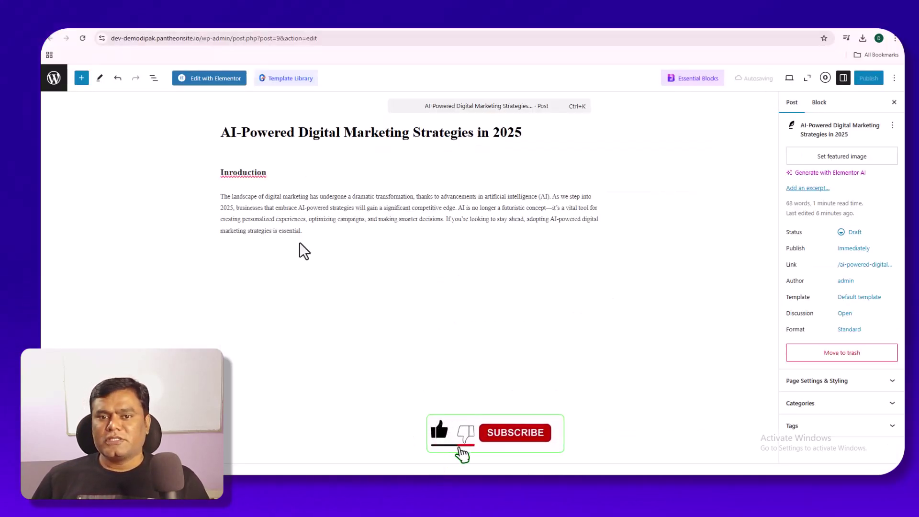
pyautogui.click(352, 237)
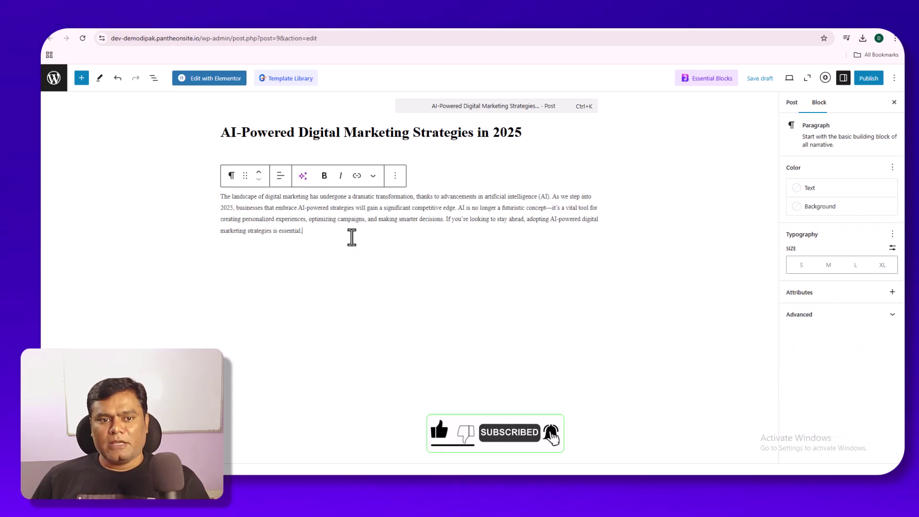
# Insert an Image block below the introduction paragraph, and check the media library for available images.
pyautogui.press('Return')
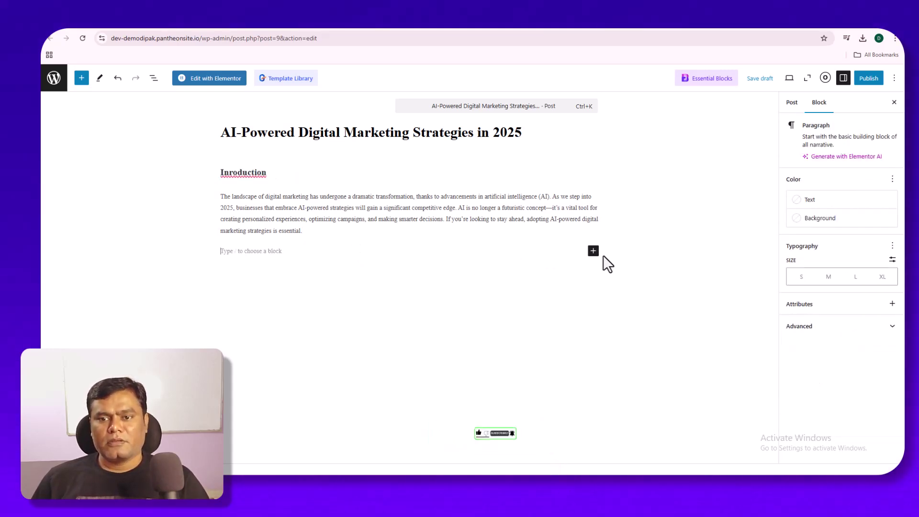
pyautogui.click(593, 252)
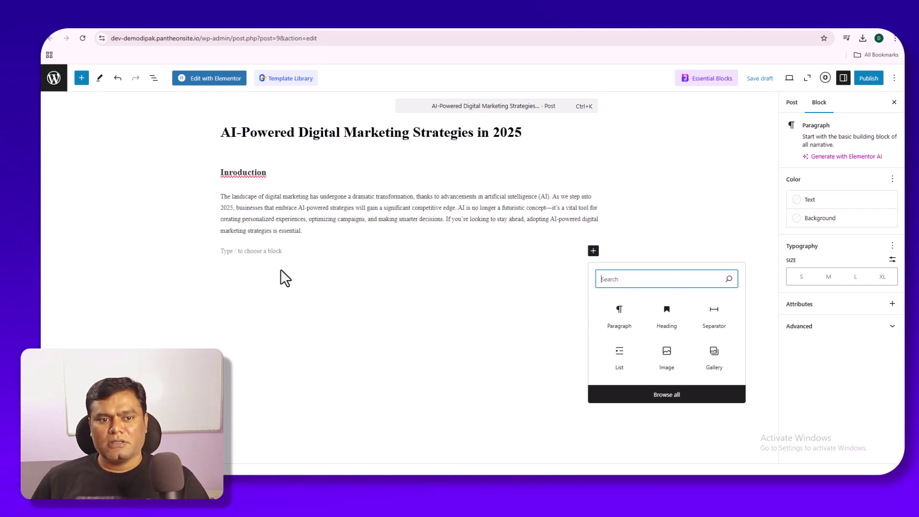
pyautogui.click(665, 356)
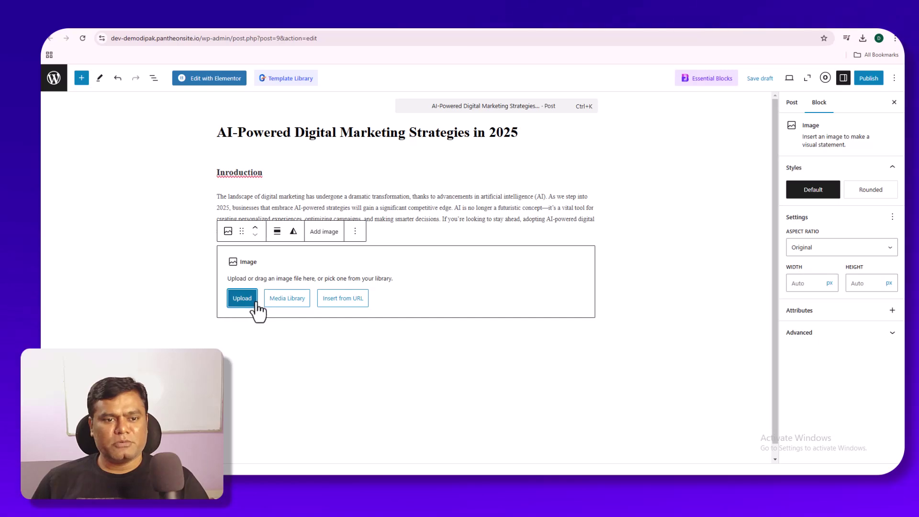
pyautogui.click(276, 302)
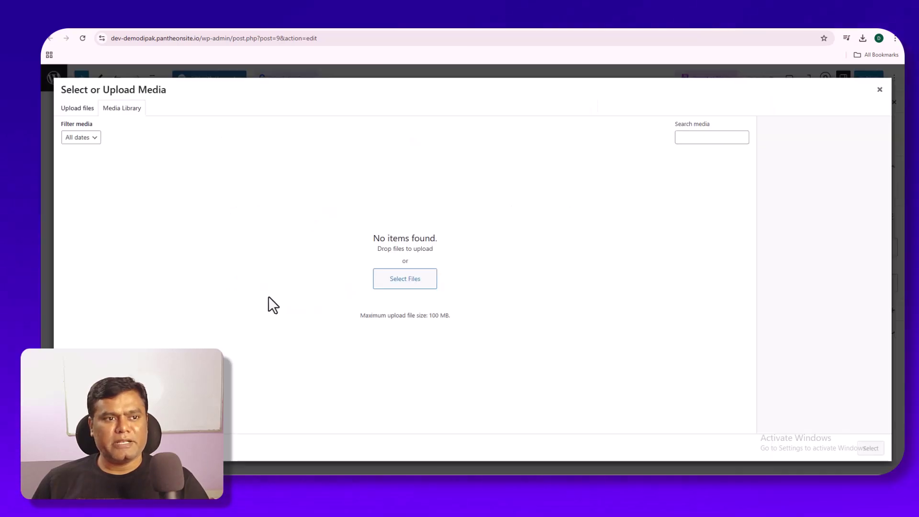
pyautogui.click(879, 90)
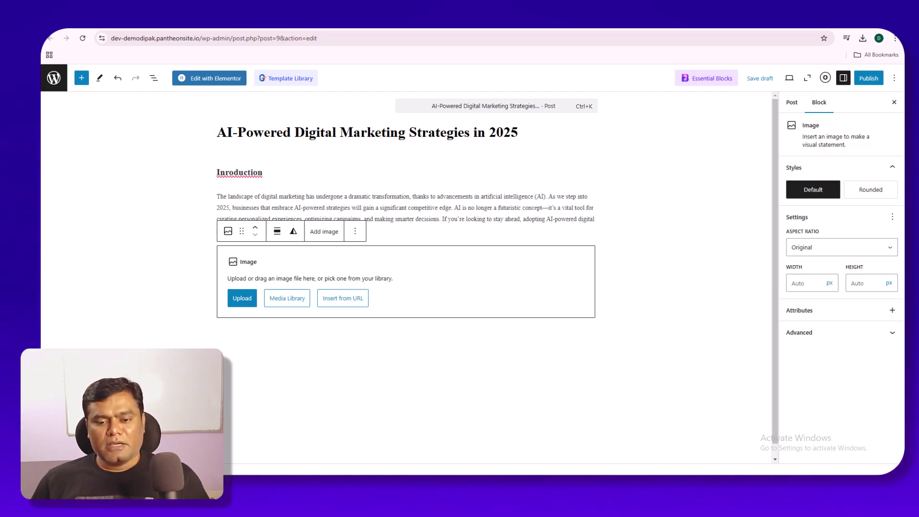
# Switch to Canva and create a new Blog Banner design of 2240 × 1260 px by searching design types for "blog".
pyautogui.click(502, 485)
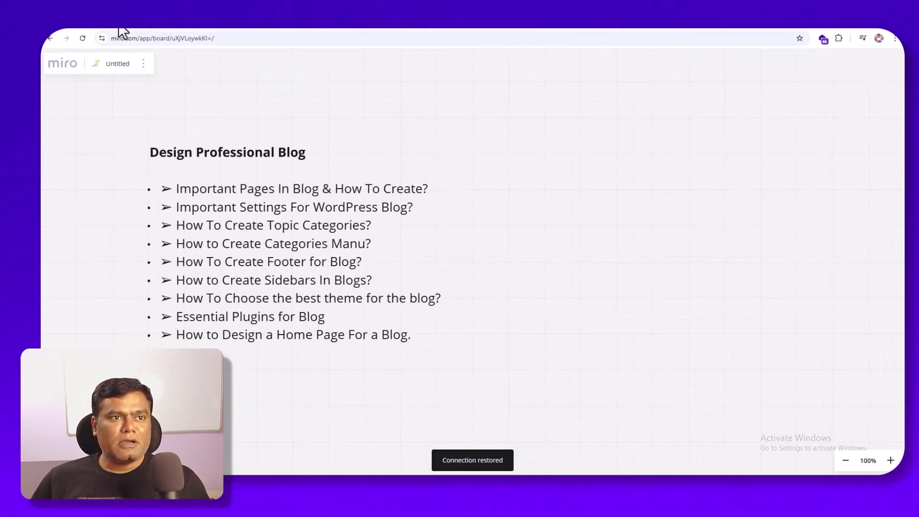
pyautogui.click(118, 22)
pyautogui.click(141, 87)
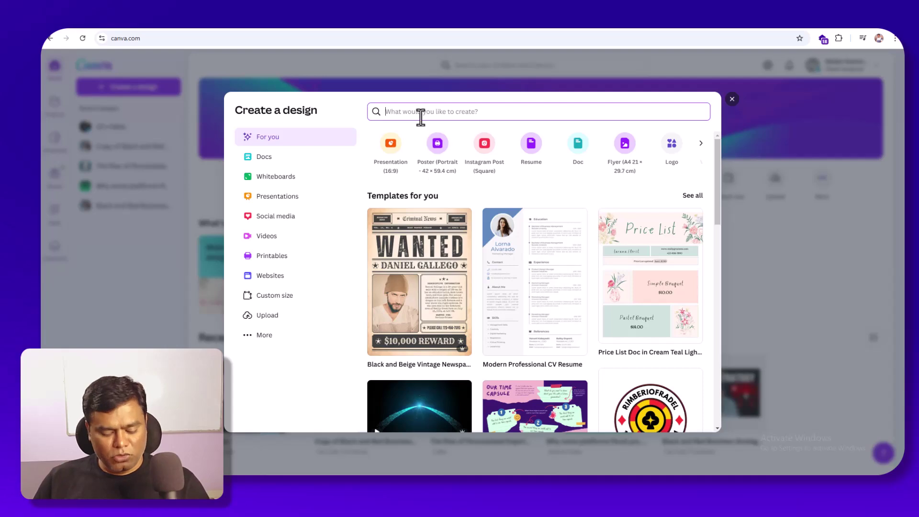
pyautogui.write('blogh')
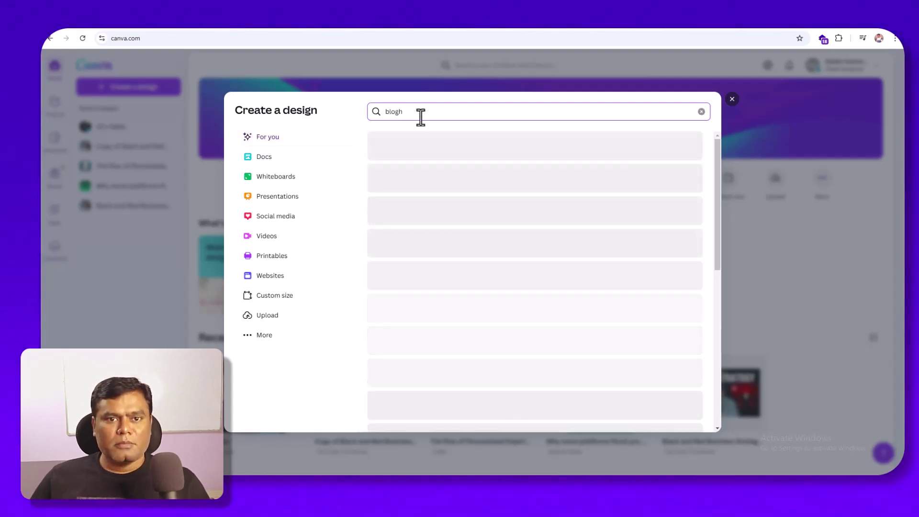
pyautogui.press('BackSpace')
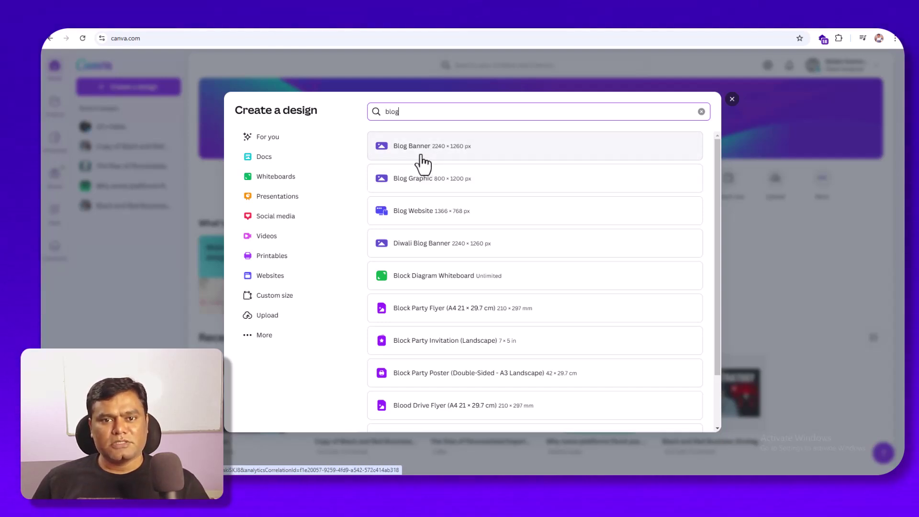
pyautogui.click(421, 159)
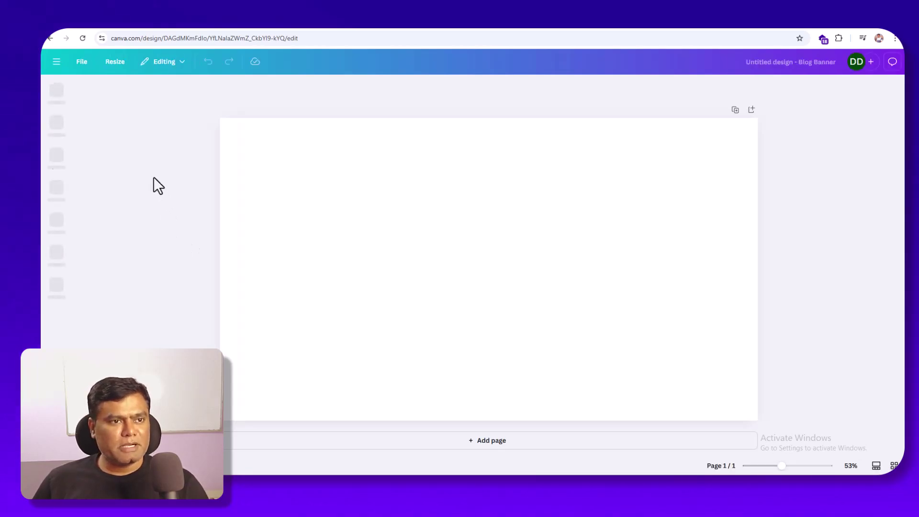
# Search the Blog Banner templates for "digital marketing".
pyautogui.click(142, 95)
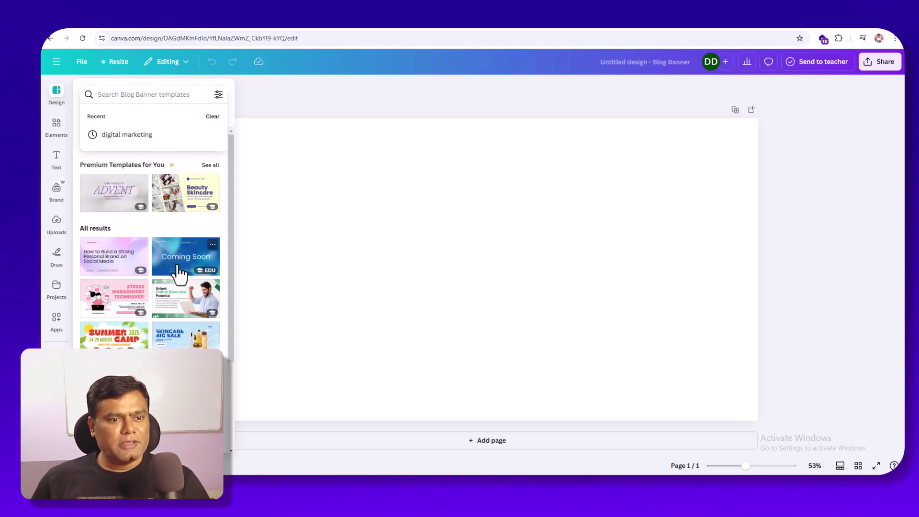
pyautogui.write('digit')
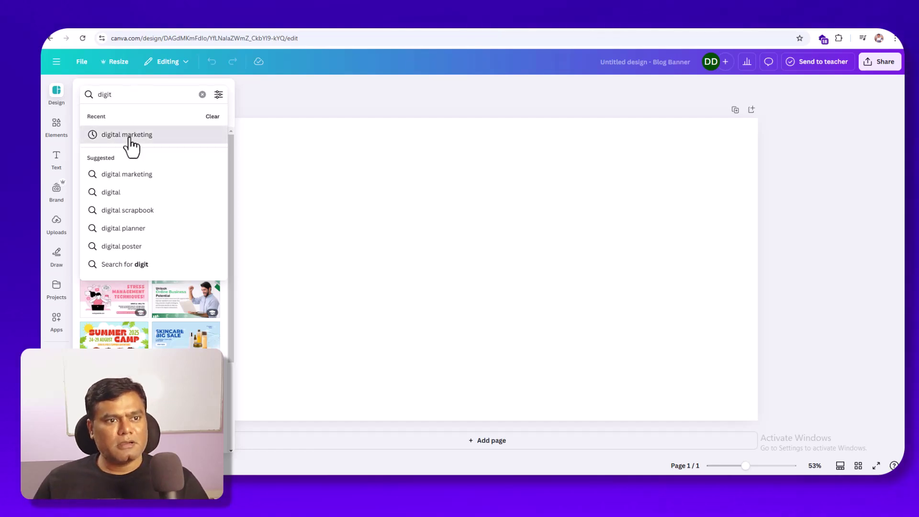
pyautogui.click(131, 137)
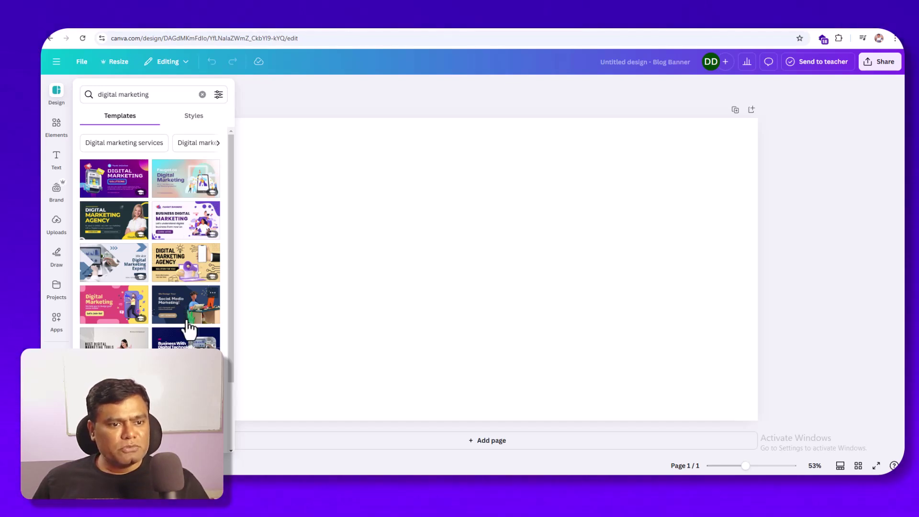
# Apply the blue "Digital Marketing Strategies" template to the page and delete its illustration.
pyautogui.scroll(-4, 189, 329)
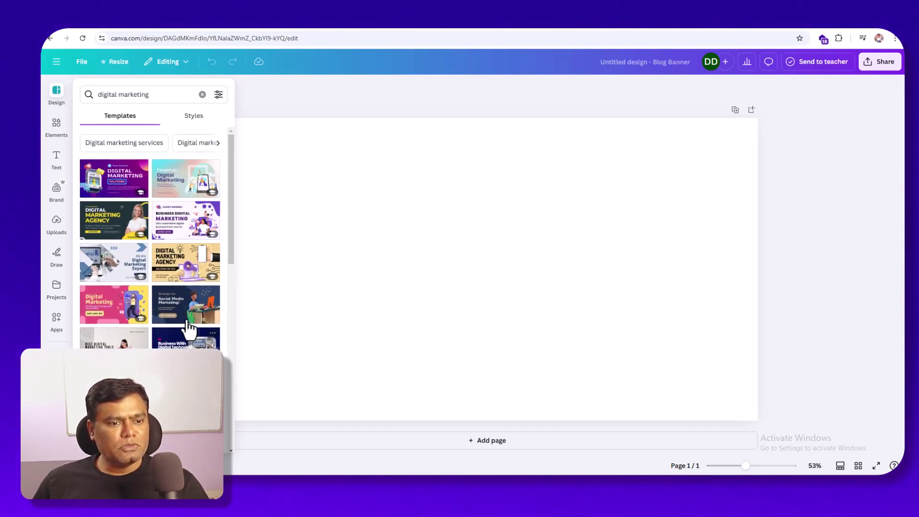
pyautogui.scroll(-5, 189, 329)
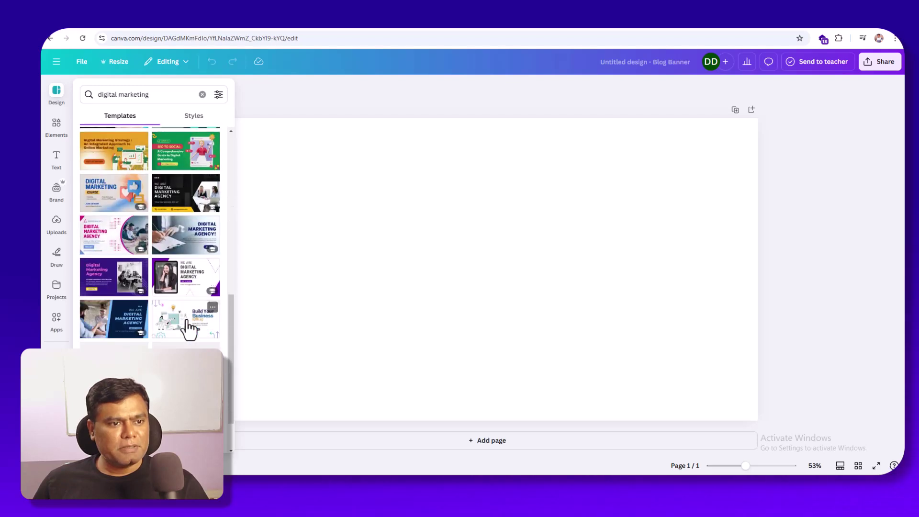
pyautogui.scroll(-2, 189, 329)
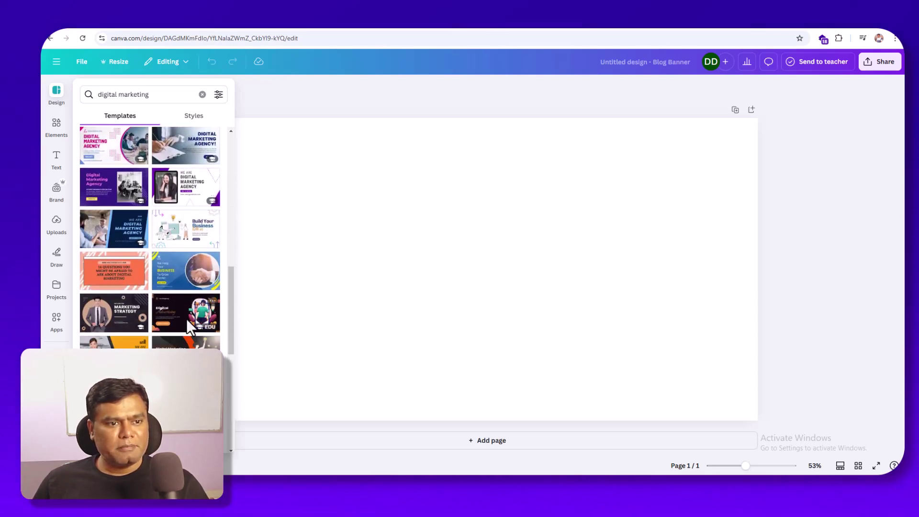
pyautogui.scroll(-5, 187, 322)
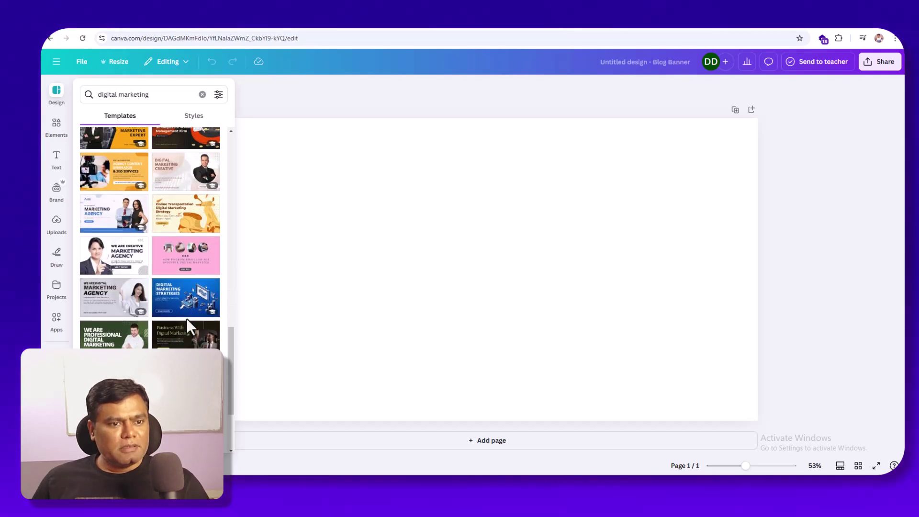
pyautogui.click(190, 314)
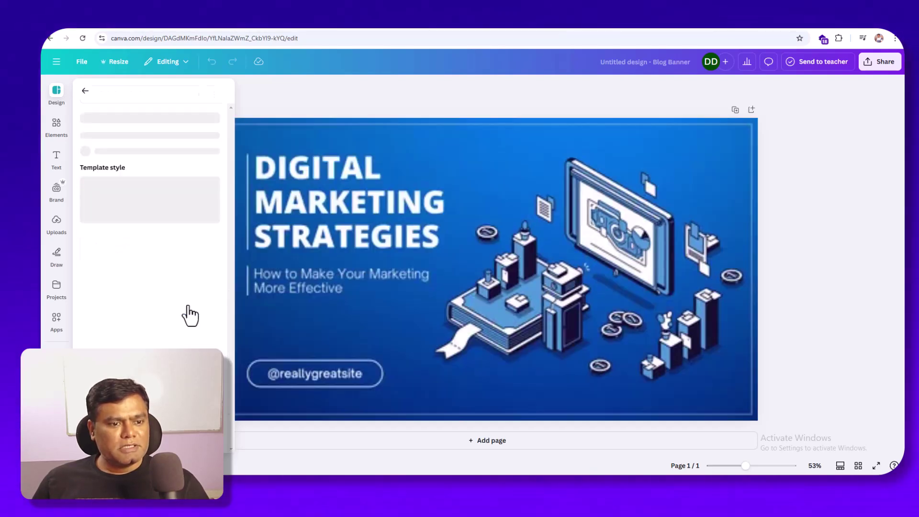
pyautogui.click(524, 256)
pyautogui.press('Delete')
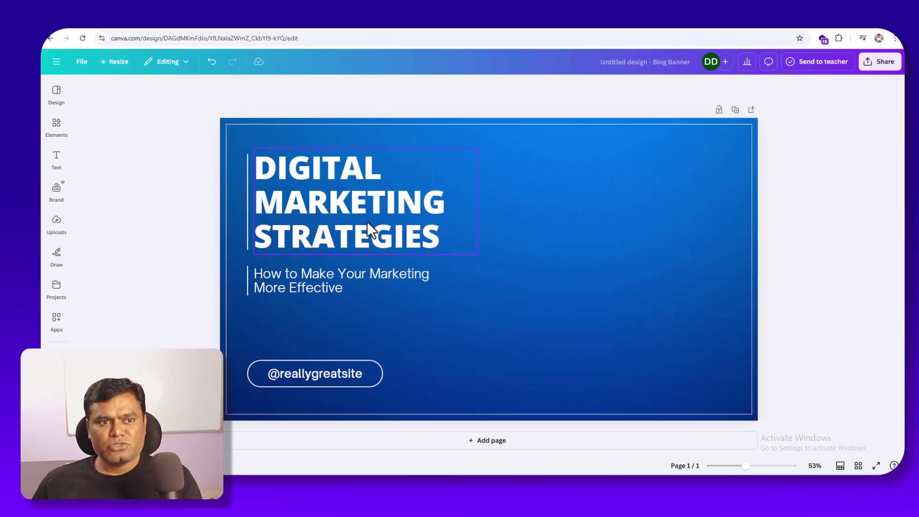
# Search the elements for "ai" photos and add the photo of the thinking person's silhouette to the page.
pyautogui.click(56, 123)
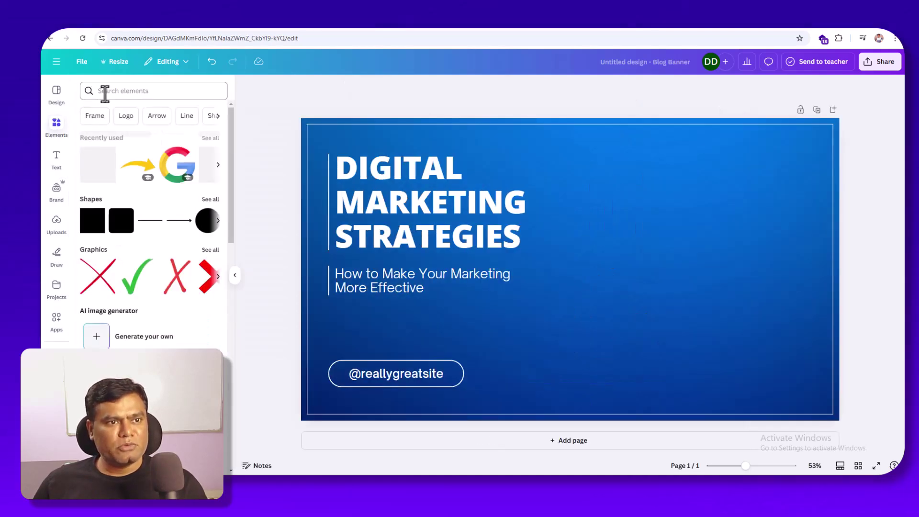
pyautogui.click(105, 93)
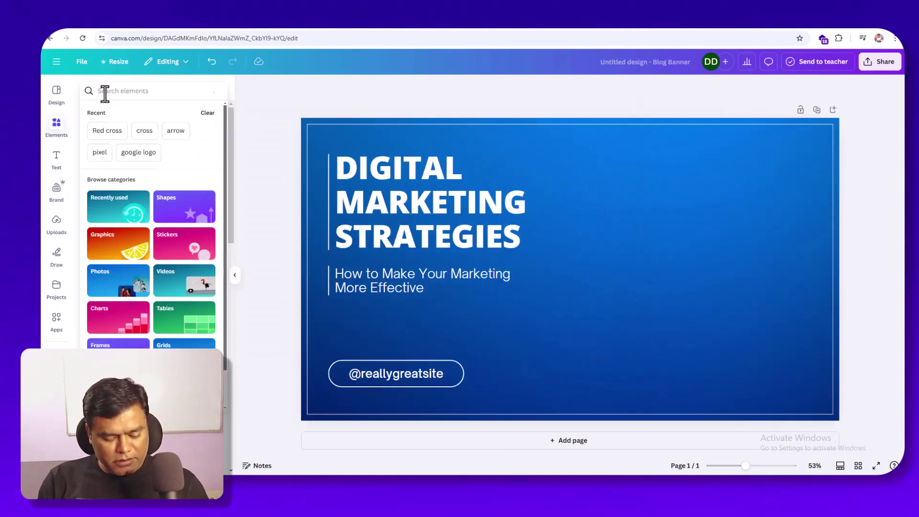
pyautogui.write('ai')
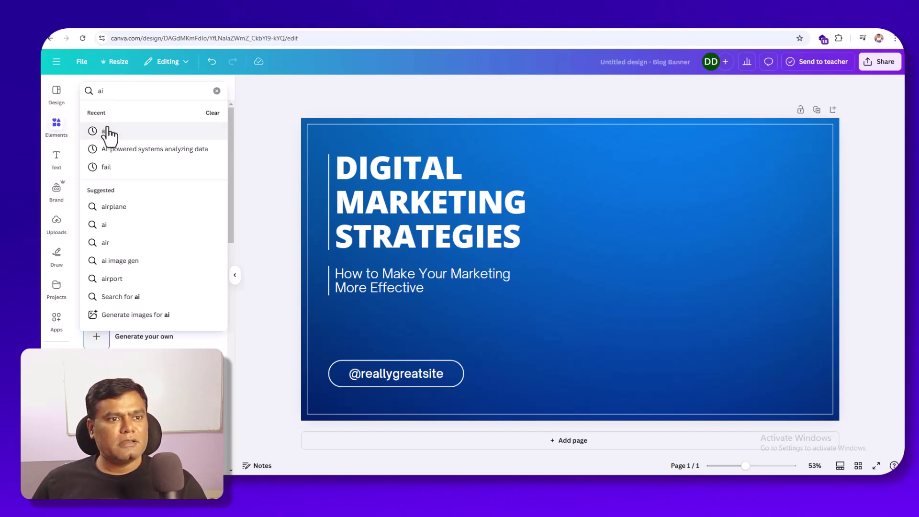
pyautogui.click(106, 130)
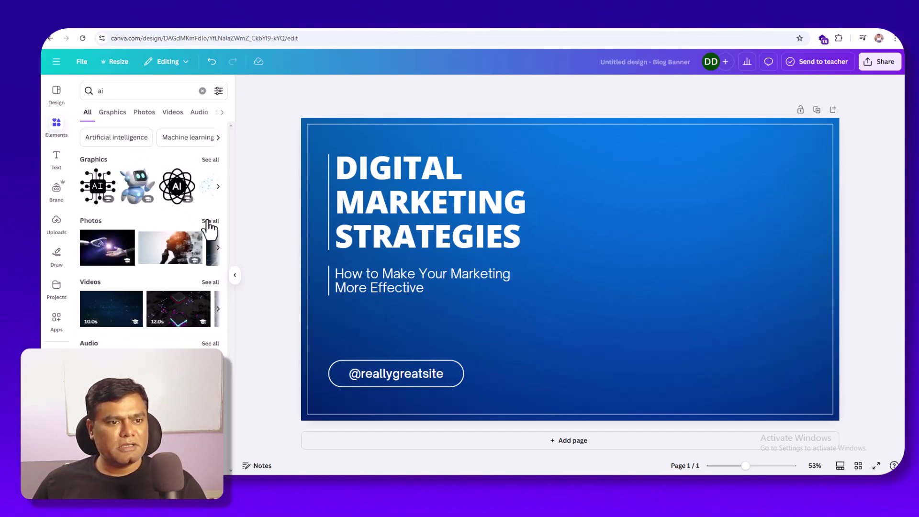
pyautogui.click(213, 222)
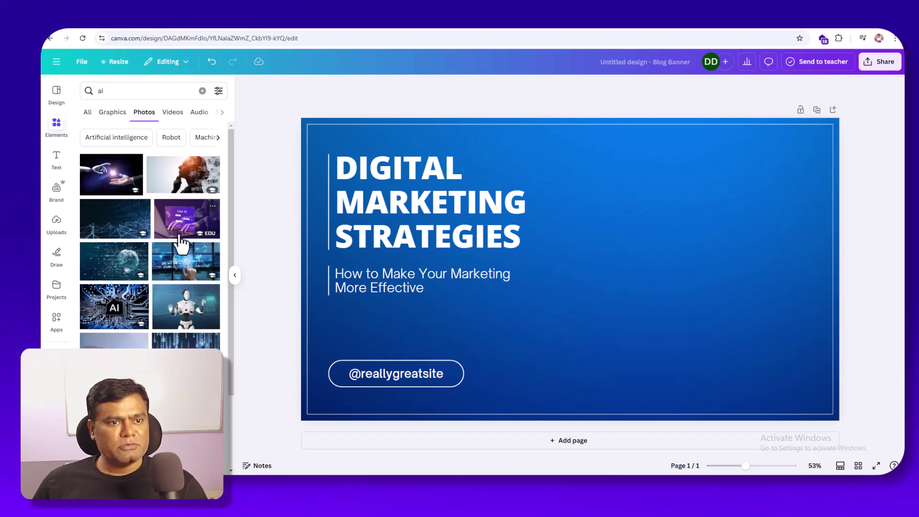
pyautogui.click(181, 192)
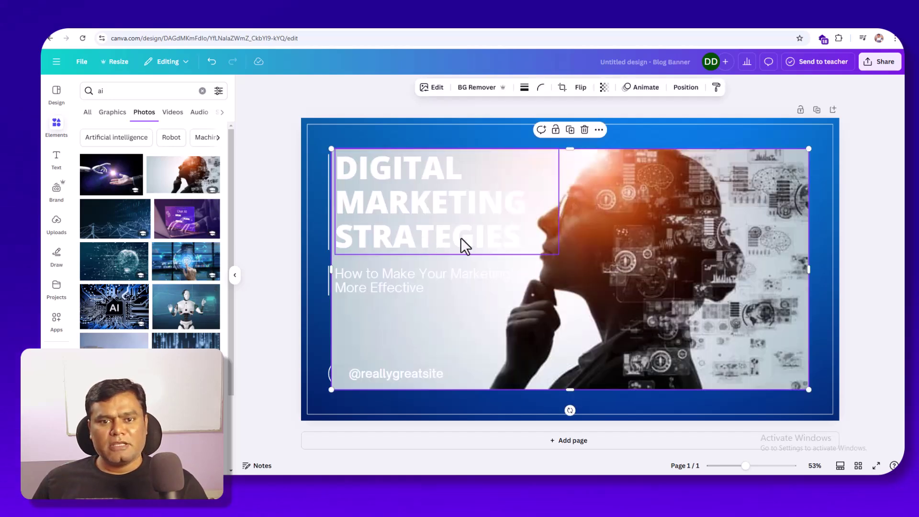
# Try setting the silhouette photo as the page background and fading the frame over it to a transparency of 7.
pyautogui.rightClick(527, 263)
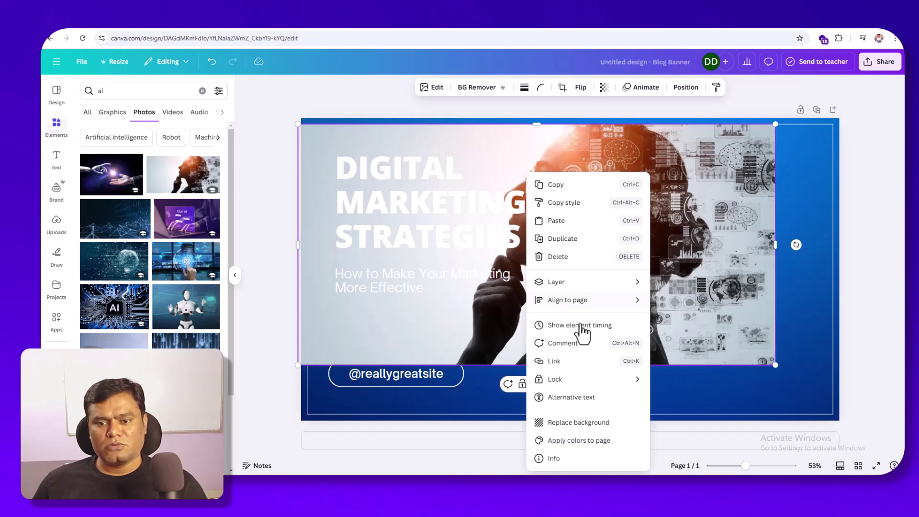
pyautogui.click(592, 421)
pyautogui.click(602, 310)
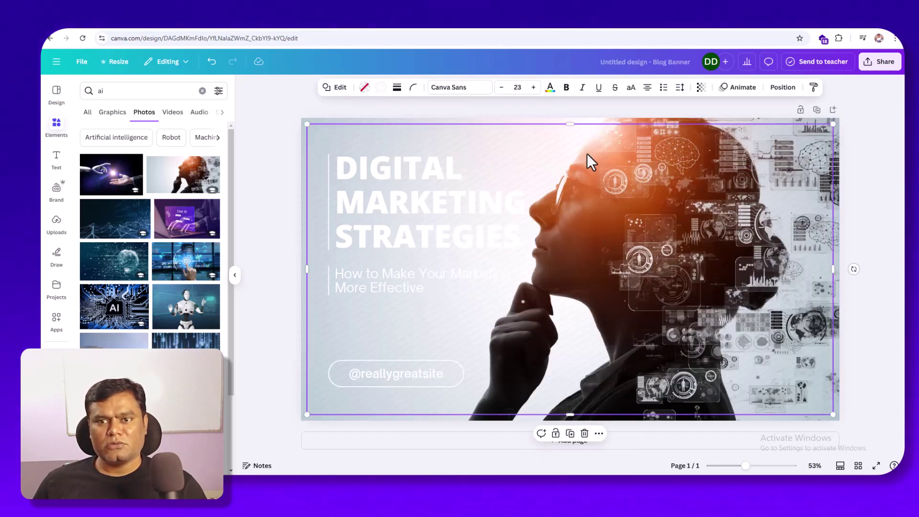
pyautogui.click(701, 87)
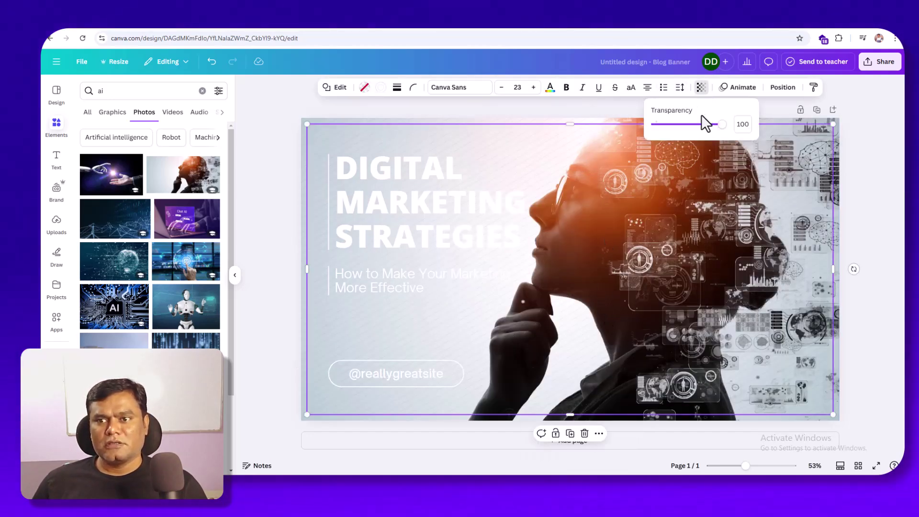
pyautogui.moveTo(702, 123); pyautogui.dragTo(657, 134)
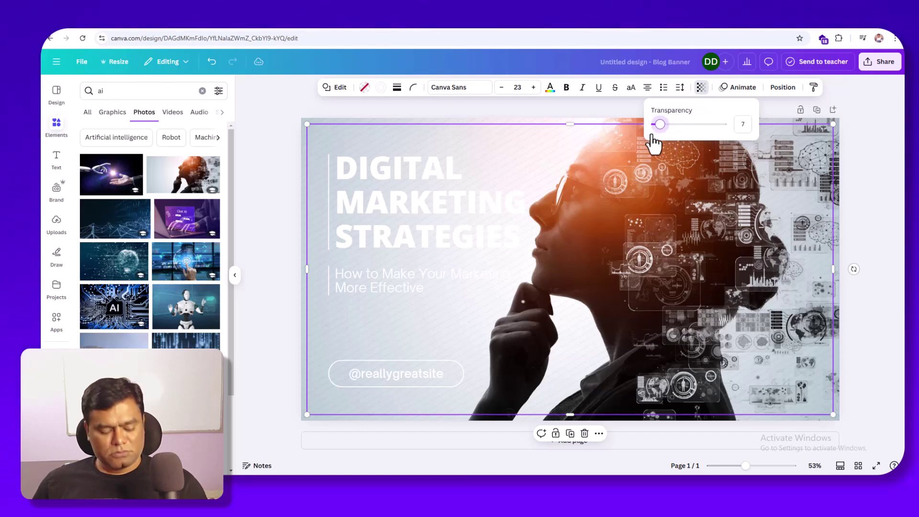
pyautogui.press('BackSpace')
pyautogui.press('BackSpace')
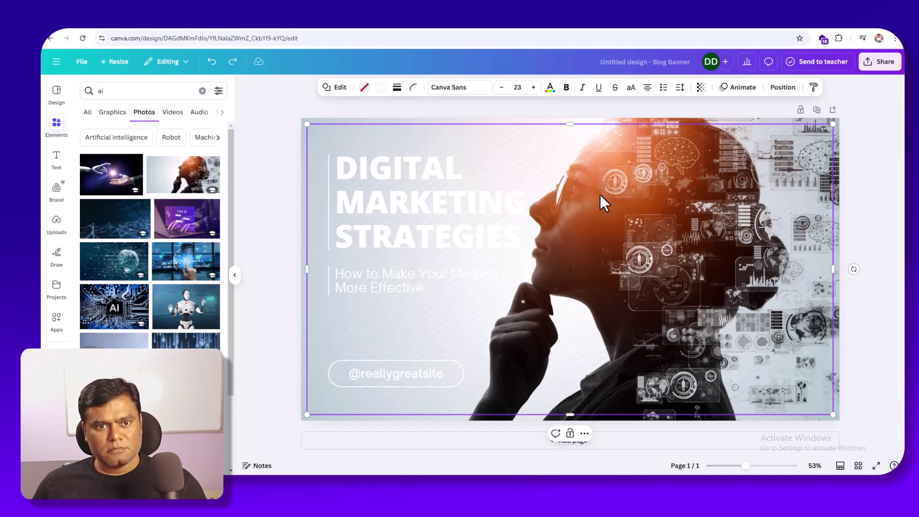
pyautogui.hotkey('ctrl', 'z')
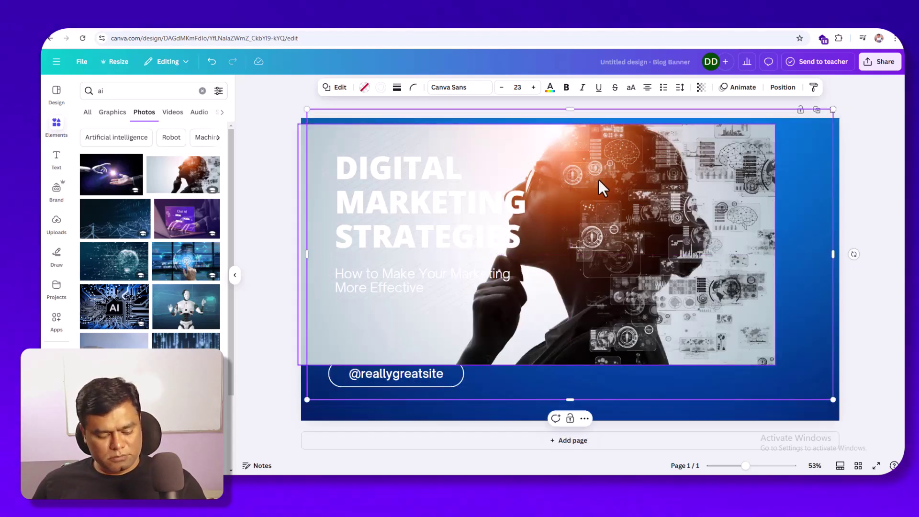
# Enlarge the silhouette photo to cover the whole page and set its transparency to 13.
pyautogui.click(610, 197)
pyautogui.moveTo(657, 188); pyautogui.dragTo(659, 178)
pyautogui.moveTo(783, 360); pyautogui.dragTo(884, 464)
pyautogui.rightClick(680, 196)
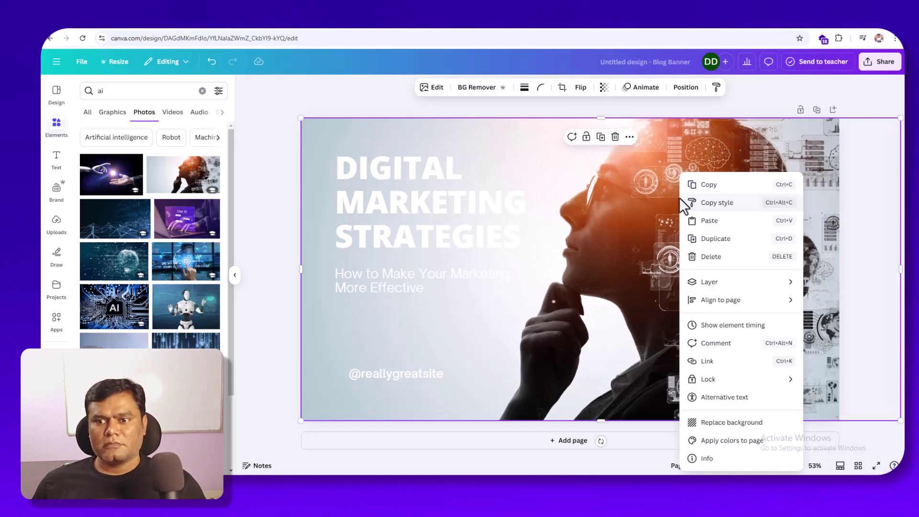
pyautogui.click(674, 135)
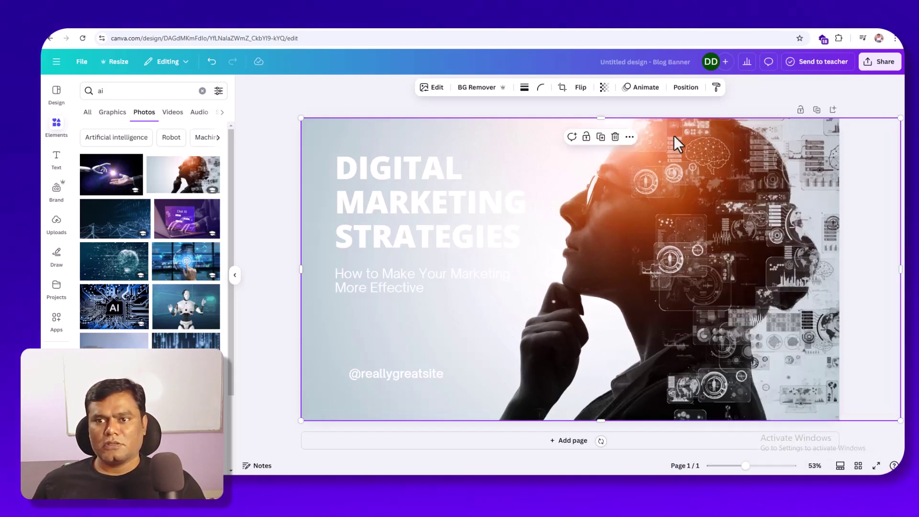
pyautogui.click(604, 87)
pyautogui.click(615, 125)
pyautogui.moveTo(615, 124); pyautogui.dragTo(567, 126)
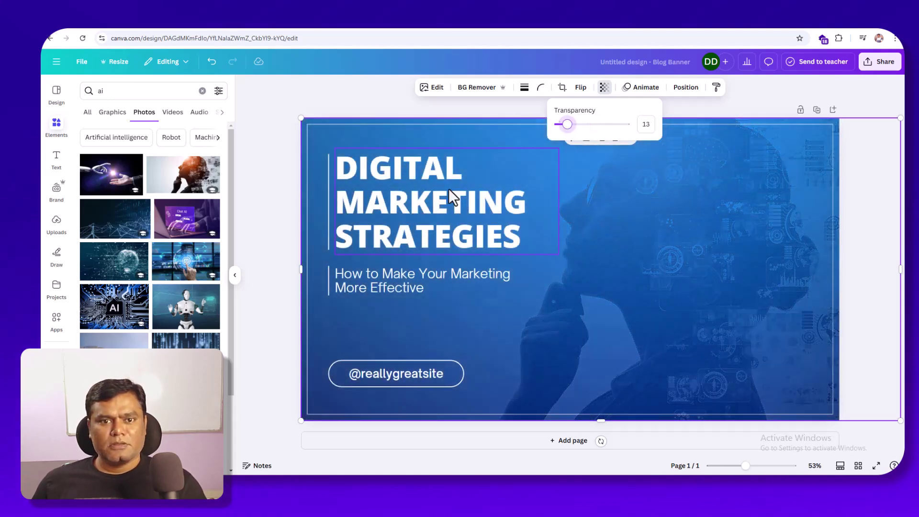
# Widen the headline to two lines, with "DIGITAL MARKETING" on the first, and move it down towards the subtitle.
pyautogui.doubleClick(342, 168)
pyautogui.click(354, 178)
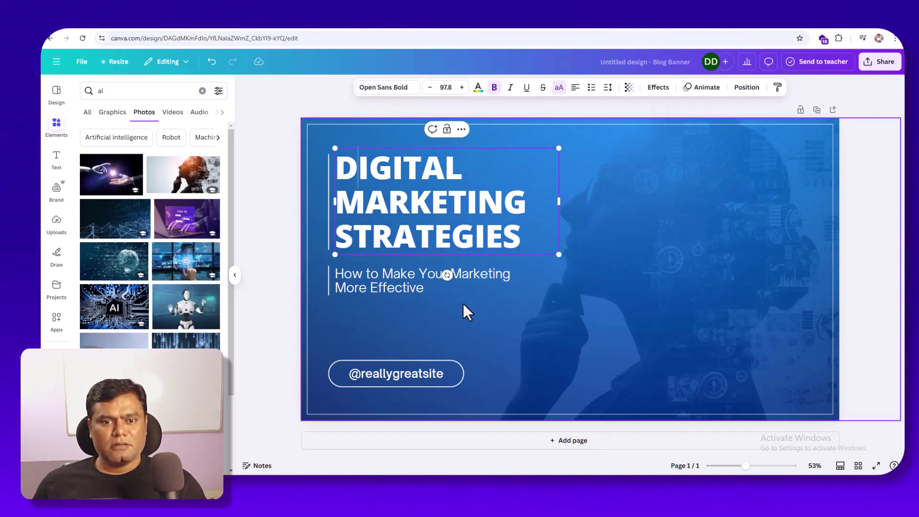
pyautogui.click(418, 291)
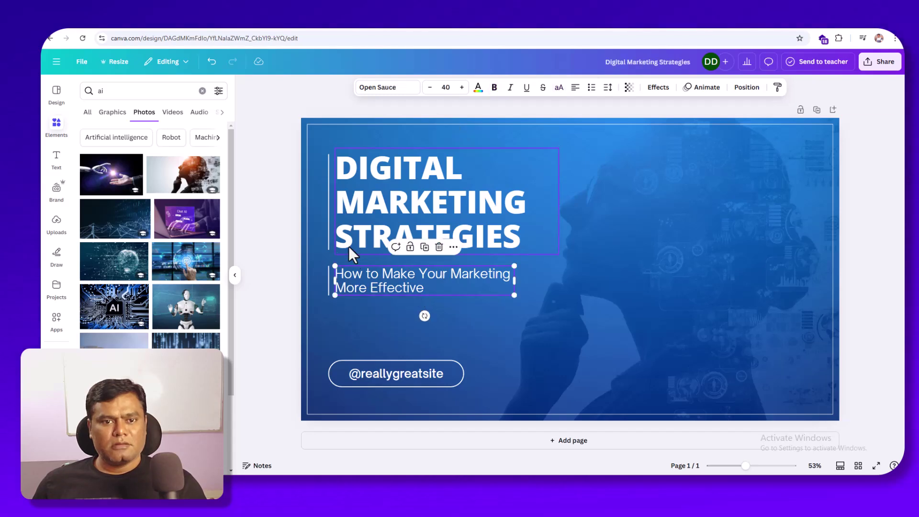
pyautogui.click(475, 315)
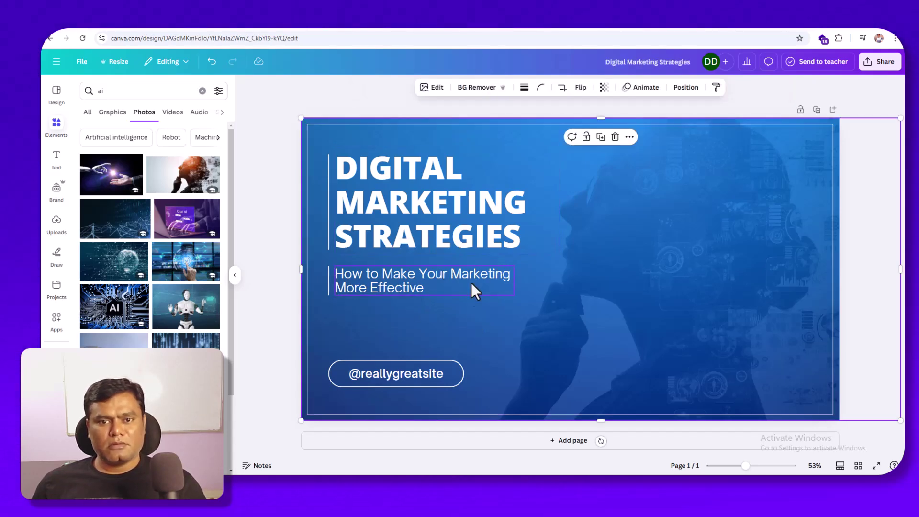
pyautogui.click(491, 244)
pyautogui.moveTo(563, 203); pyautogui.dragTo(686, 200)
pyautogui.doubleClick(344, 208)
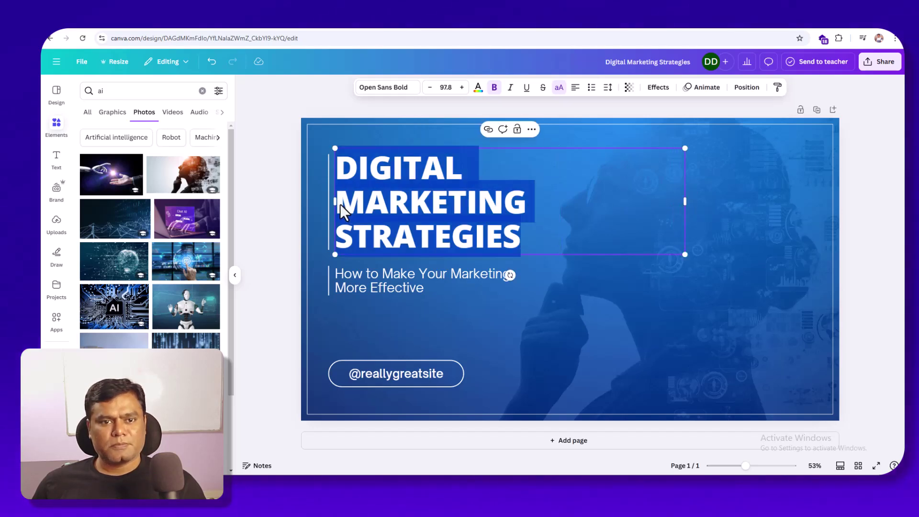
pyautogui.click(339, 204)
pyautogui.press('BackSpace')
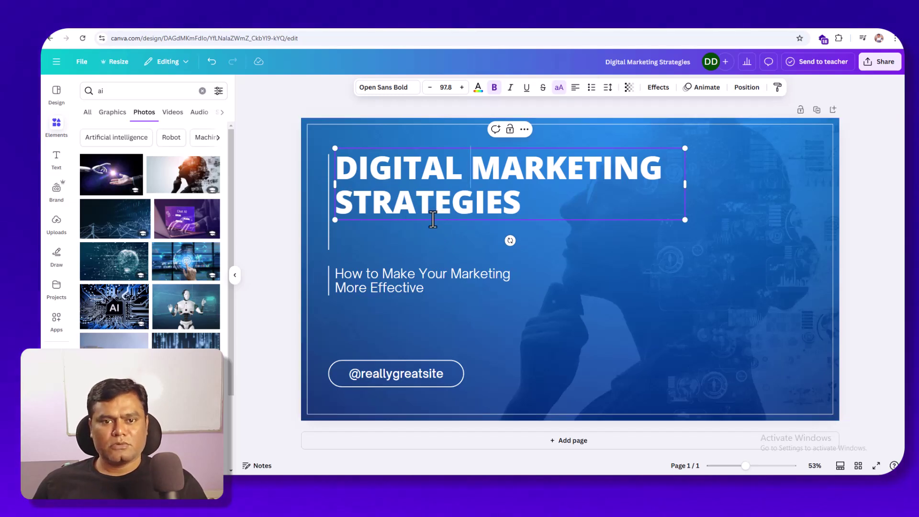
pyautogui.moveTo(438, 217); pyautogui.dragTo(437, 246)
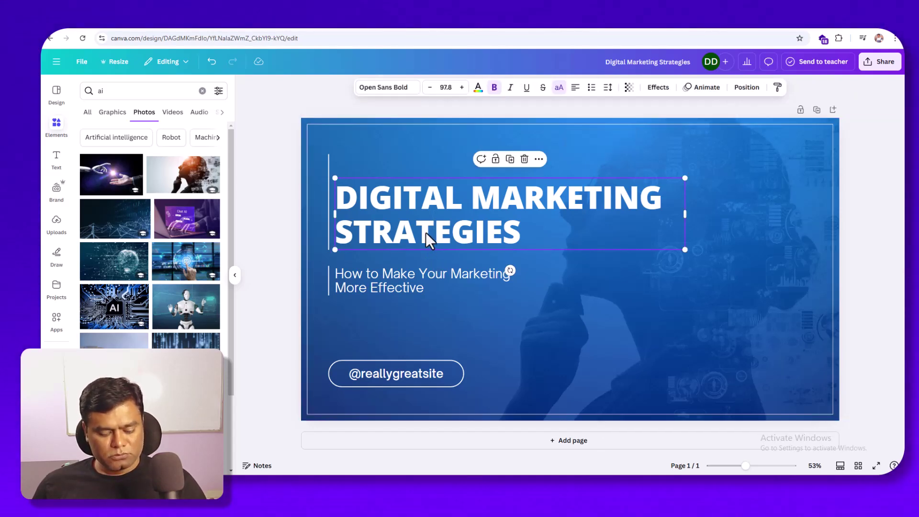
# Duplicate the headline, place the copy above the original and change its text to "AI-POWERED".
pyautogui.hotkey('ctrl', 'd')
pyautogui.moveTo(426, 233); pyautogui.dragTo(425, 194)
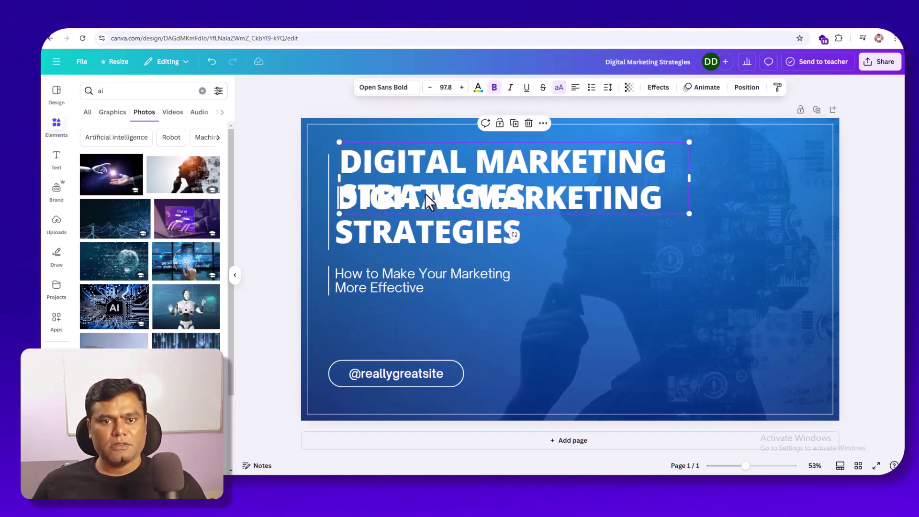
pyautogui.doubleClick(425, 194)
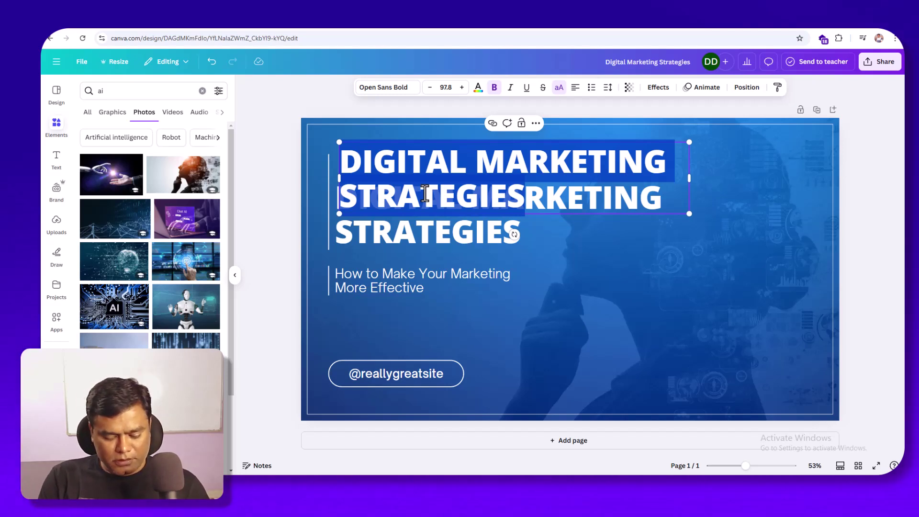
pyautogui.write('AI-POWER')
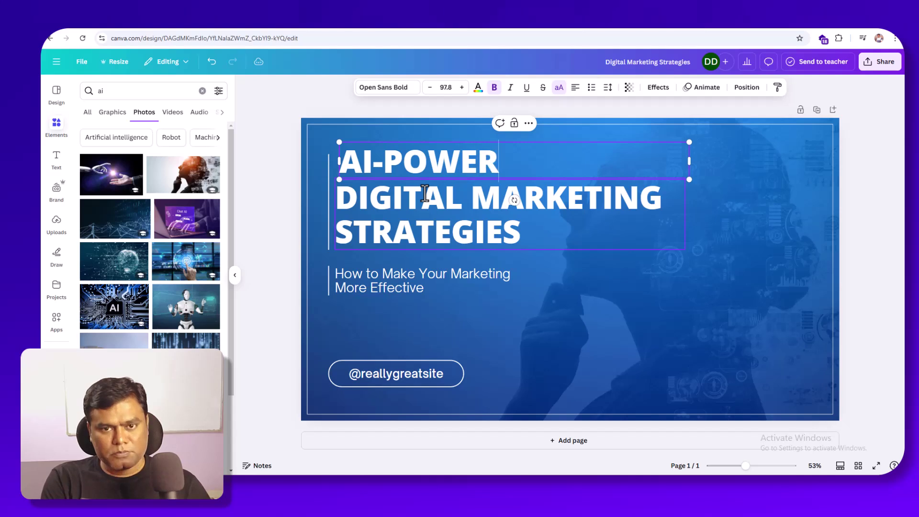
pyautogui.write('ES')
pyautogui.press('BackSpace')
pyautogui.write('D')
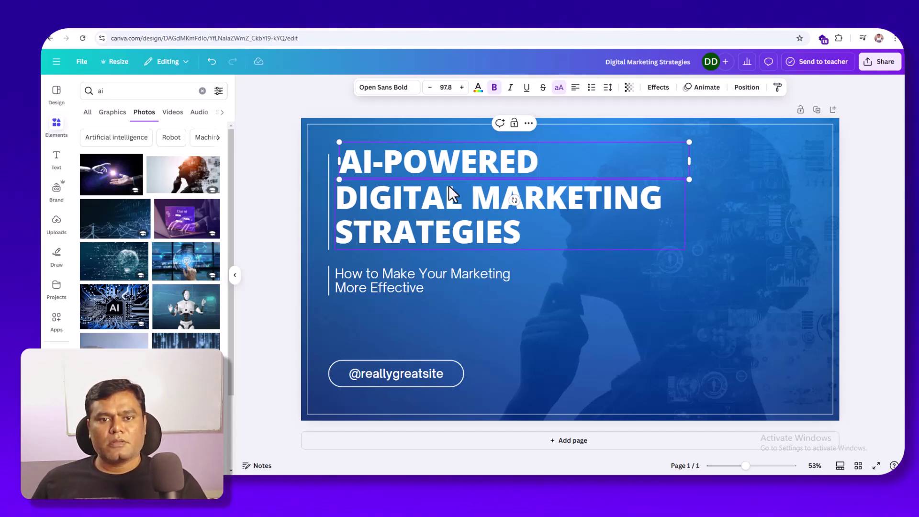
# Colour the "AI-POWERED" text light green and nudge the "DIGITAL MARKETING STRATEGIES" headline slightly down.
pyautogui.click(478, 87)
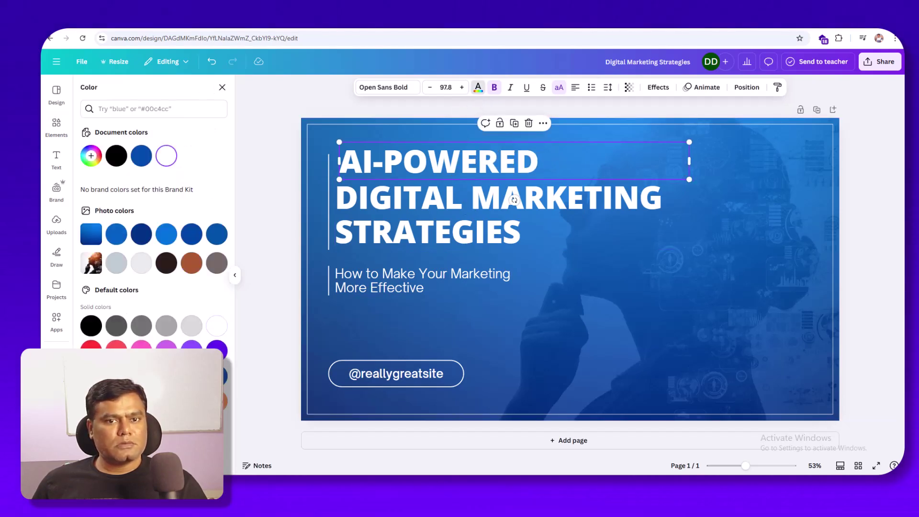
pyautogui.click(142, 401)
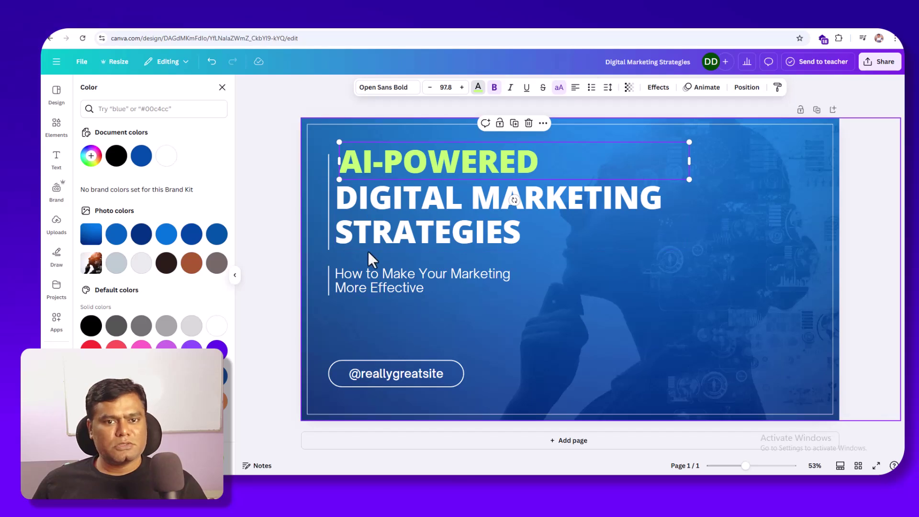
pyautogui.click(389, 234)
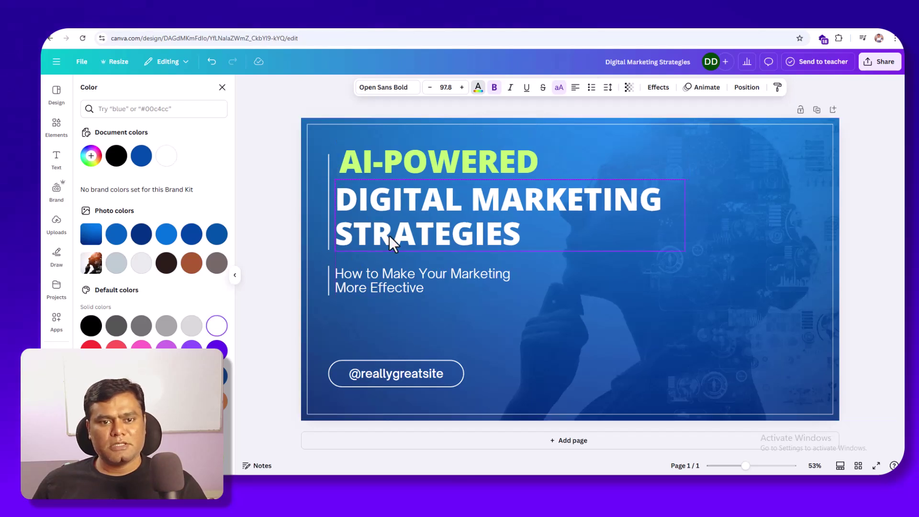
pyautogui.click(288, 278)
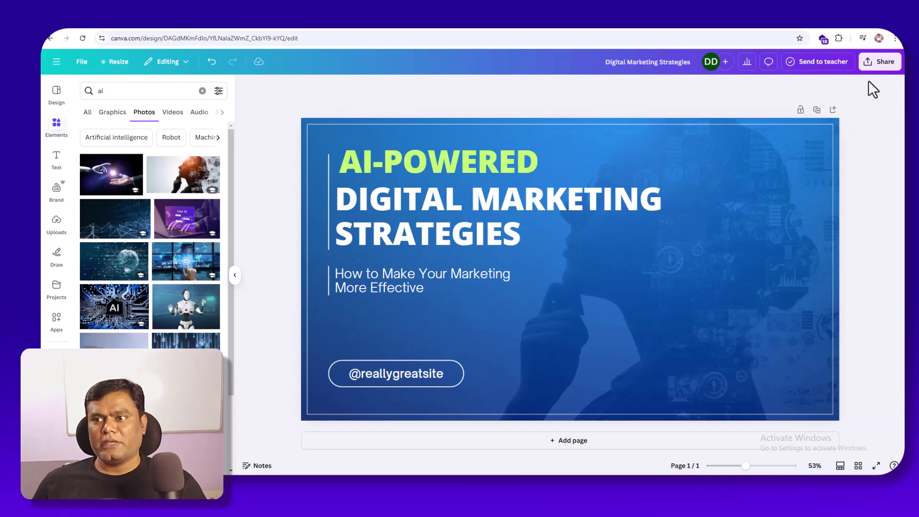
# Download the banner design as a PNG at 2,240 × 1,260 px.
pyautogui.click(876, 63)
pyautogui.click(742, 235)
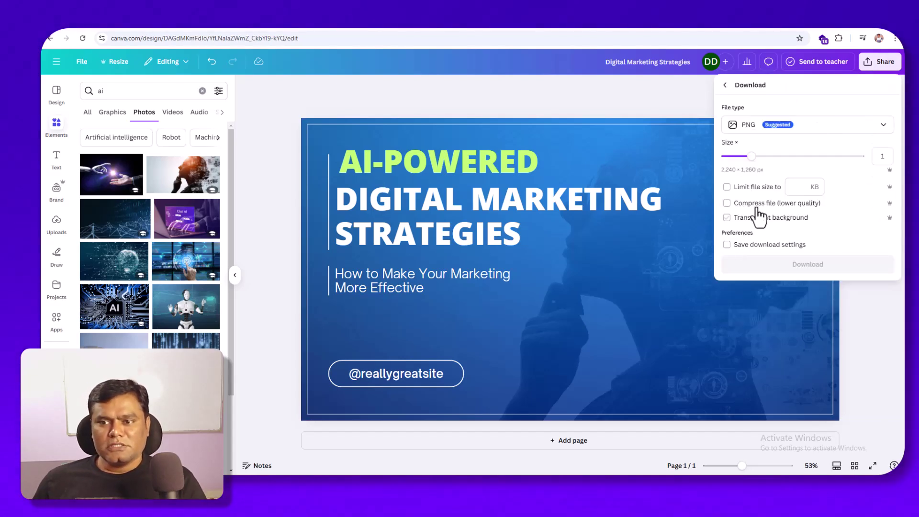
pyautogui.click(768, 265)
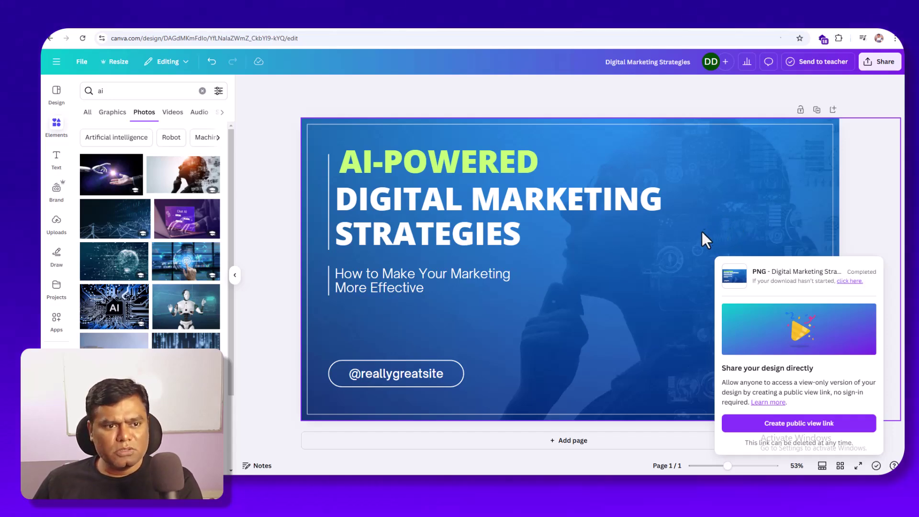
# Add a second page and set the blue circuit-board "AI" photo as its background.
pyautogui.click(573, 440)
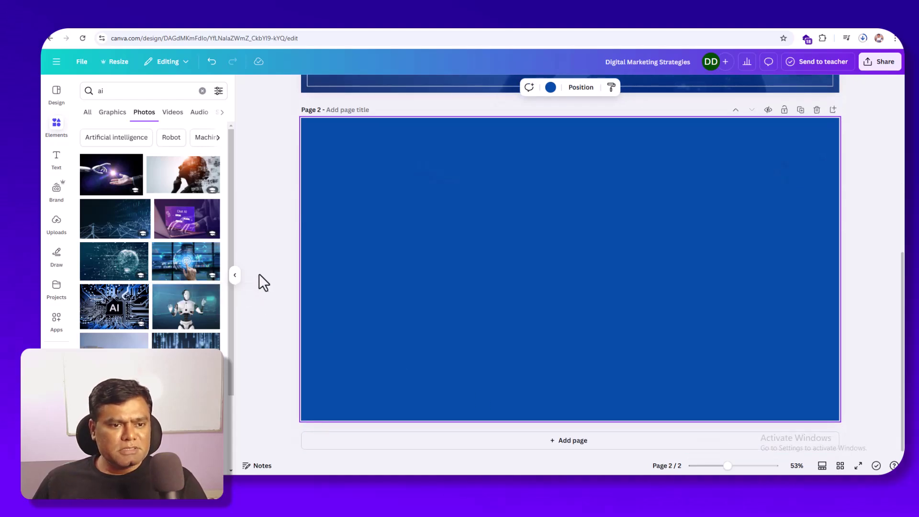
pyautogui.scroll(-2, 159, 325)
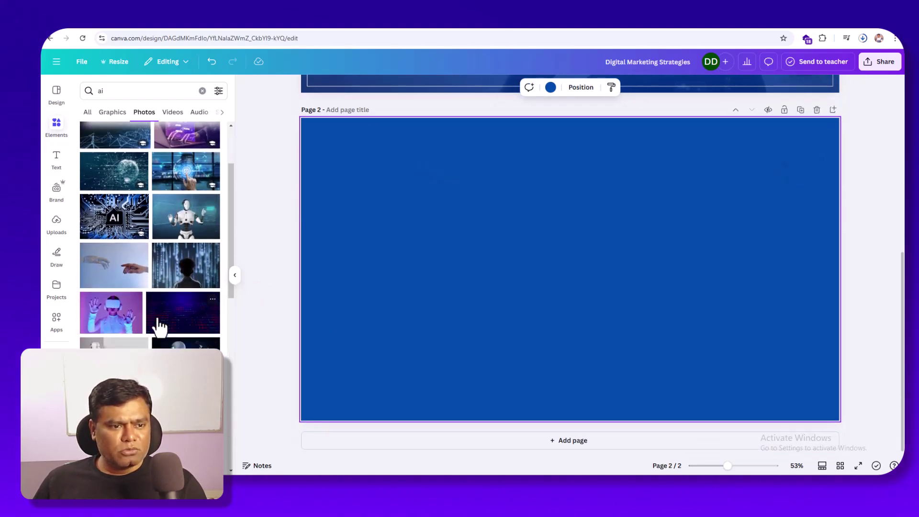
pyautogui.click(110, 225)
pyautogui.moveTo(541, 290); pyautogui.dragTo(454, 252)
pyautogui.rightClick(454, 252)
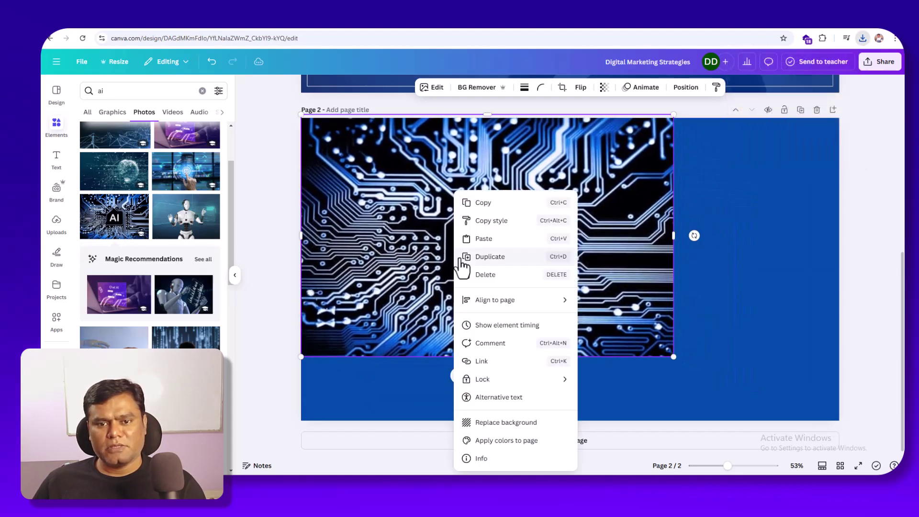
pyautogui.click(519, 422)
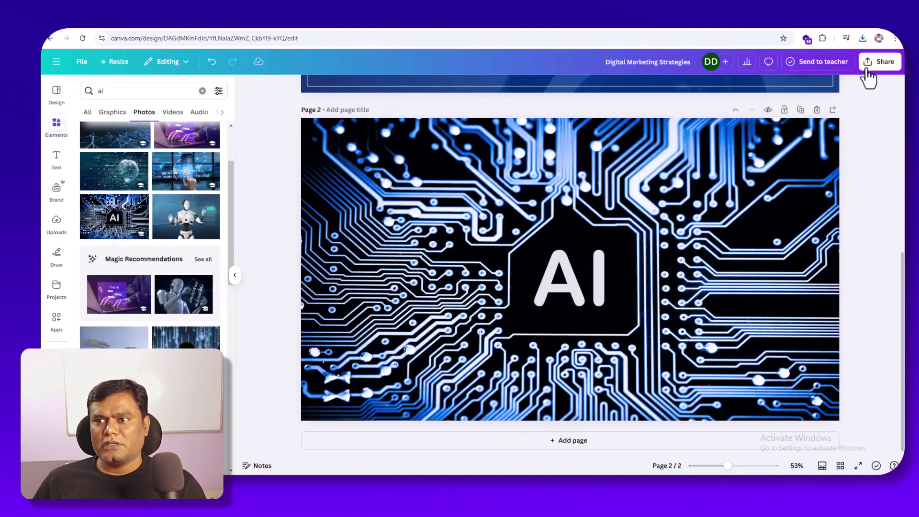
# Download only the current page, Page 2, of the design as a PNG.
pyautogui.click(879, 62)
pyautogui.click(740, 239)
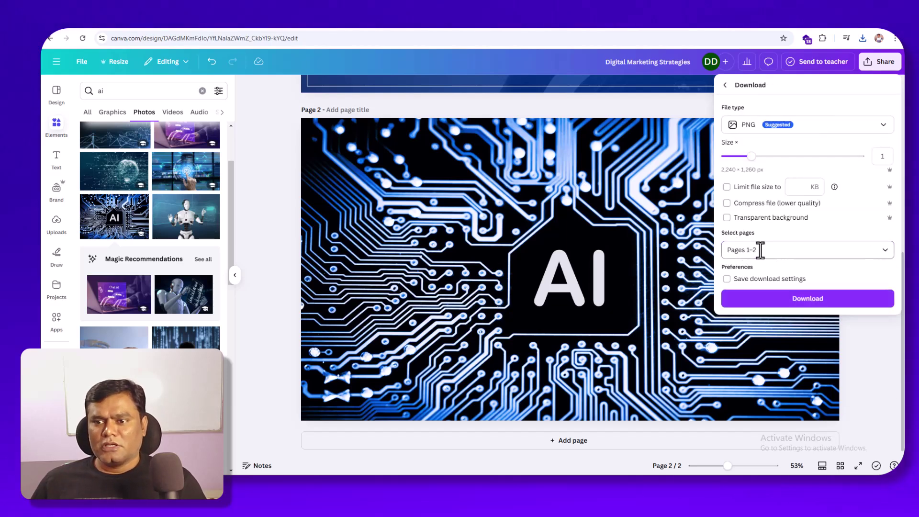
pyautogui.click(756, 249)
pyautogui.click(763, 275)
pyautogui.click(766, 293)
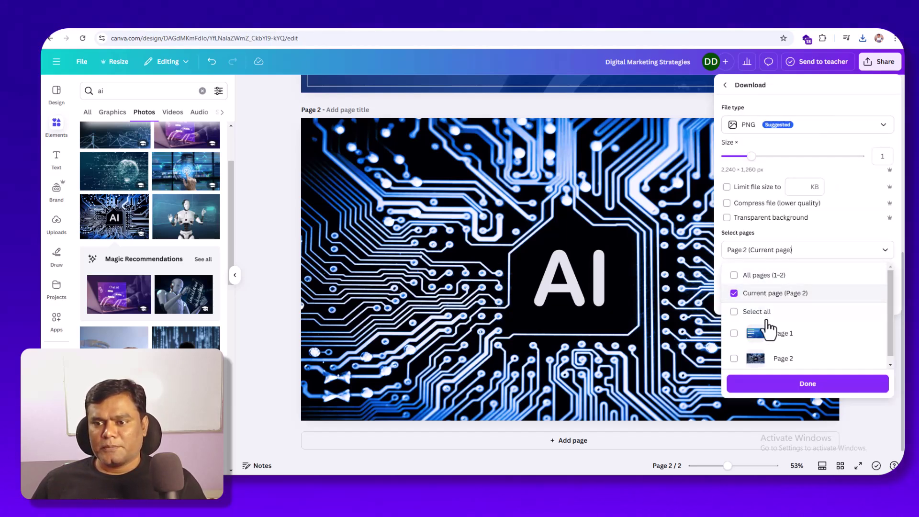
pyautogui.click(780, 393)
pyautogui.click(767, 302)
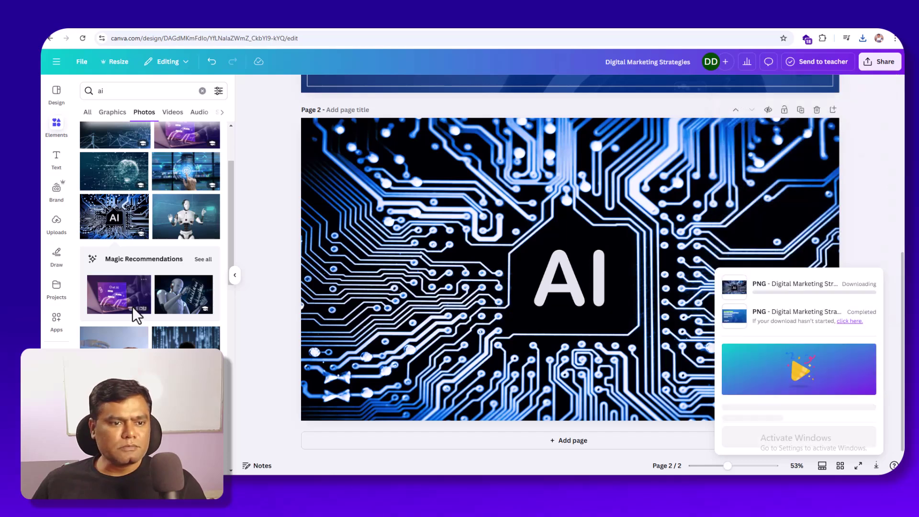
# Add a third page and set the photo of a hand touching glowing data charts as its background.
pyautogui.scroll(-4, 139, 316)
pyautogui.scroll(-5, 142, 325)
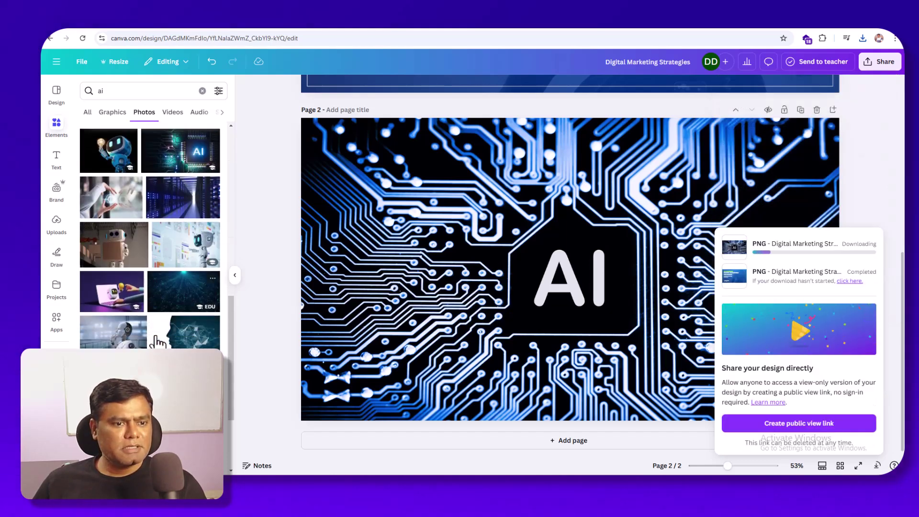
pyautogui.scroll(-5, 157, 340)
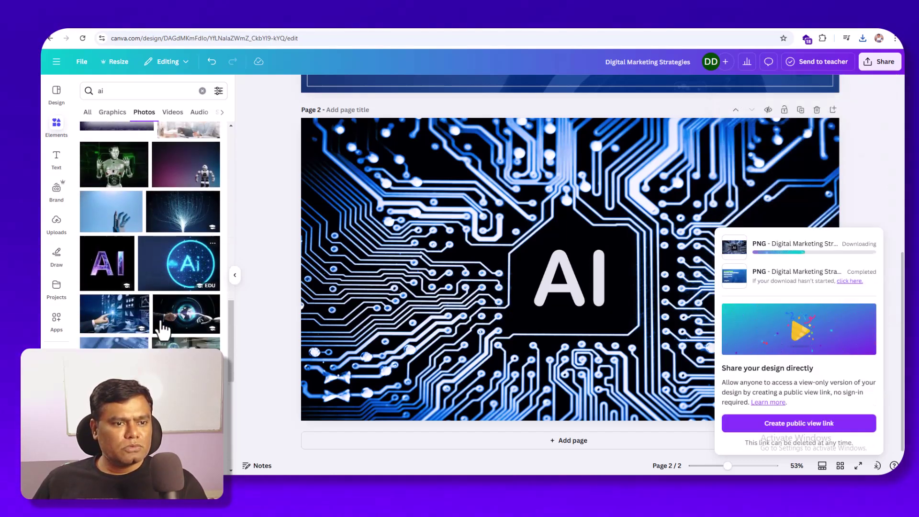
pyautogui.click(433, 440)
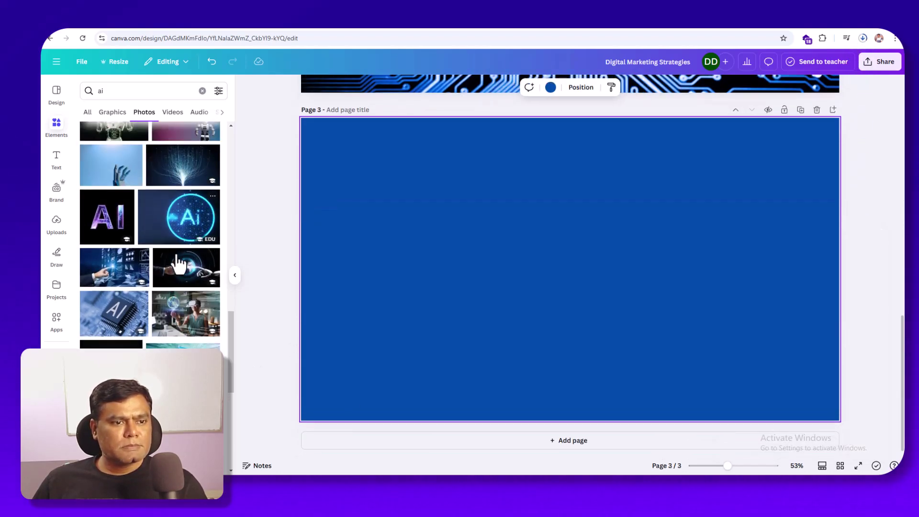
pyautogui.click(132, 277)
pyautogui.rightClick(473, 277)
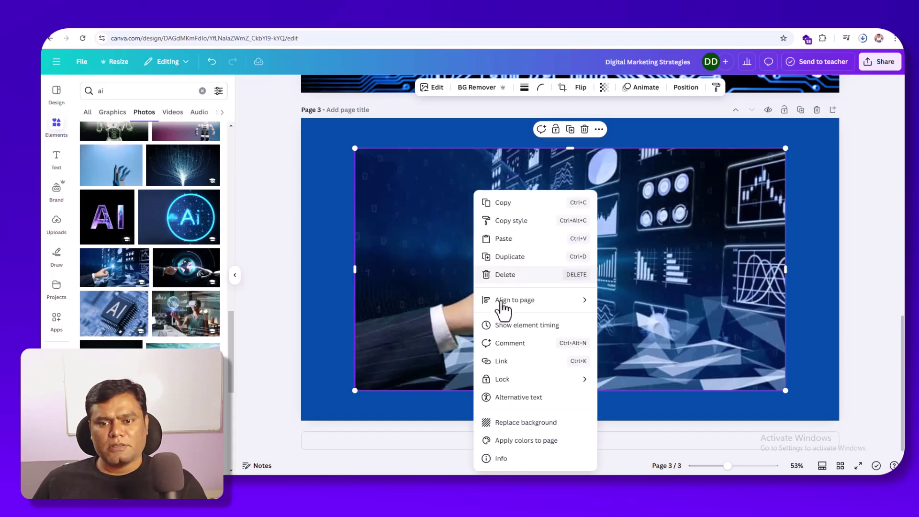
pyautogui.click(532, 419)
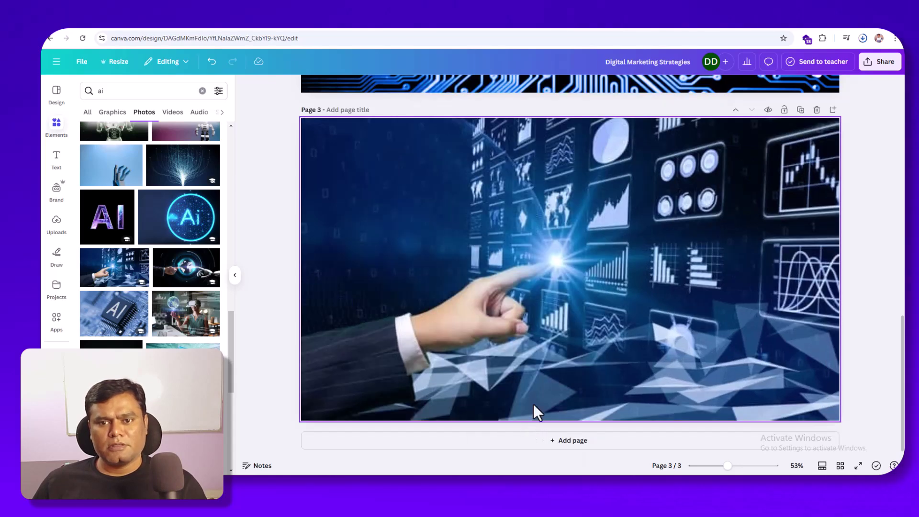
# Download only Page 3 of the design as a PNG at 2,240 × 1,260 px.
pyautogui.click(878, 68)
pyautogui.click(740, 242)
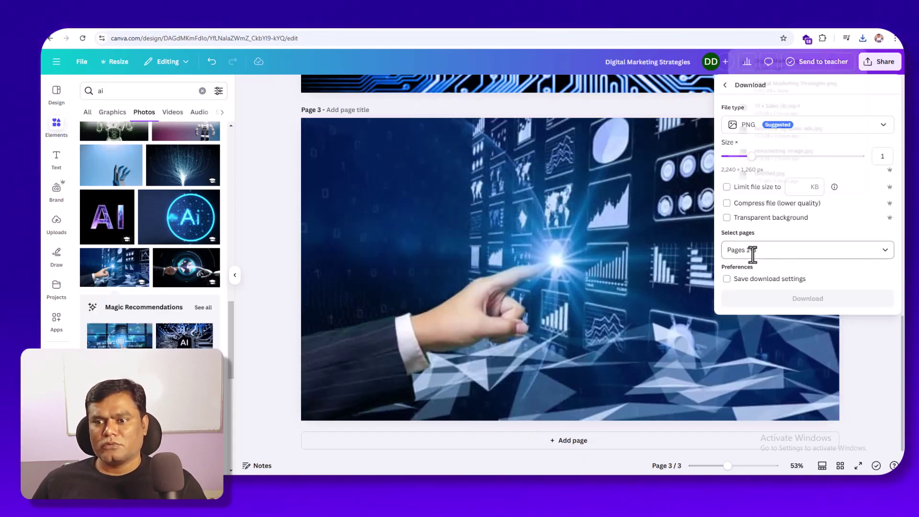
pyautogui.click(753, 250)
pyautogui.click(754, 274)
pyautogui.click(761, 291)
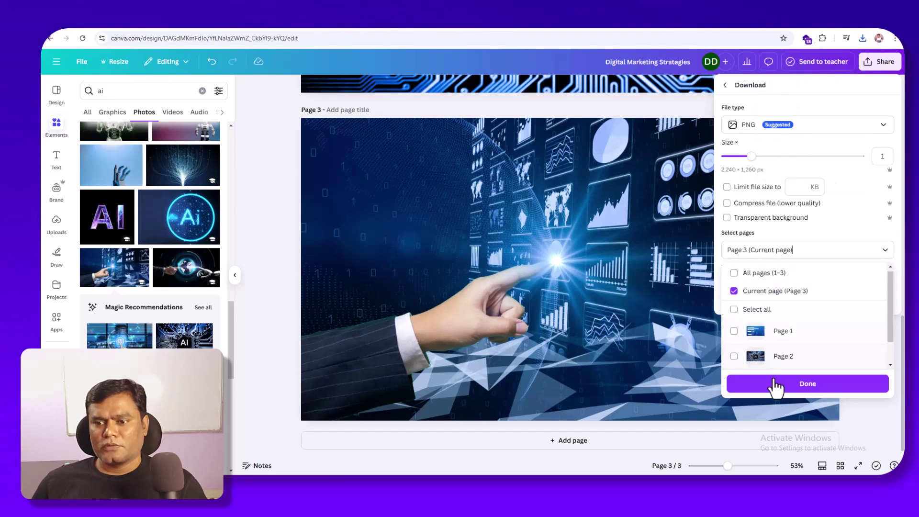
pyautogui.click(774, 381)
pyautogui.click(766, 302)
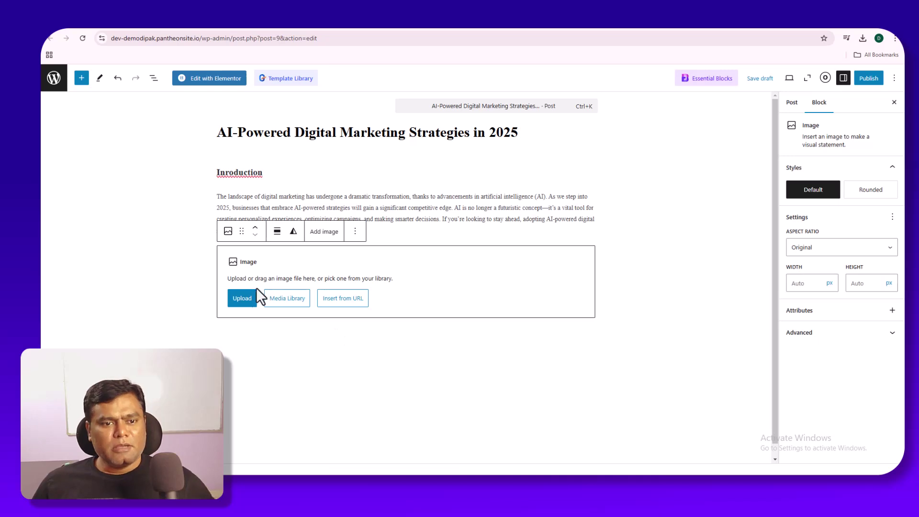
# In the WordPress post's image block, upload the files "Digital Marketing Strategies" and "Digital Marketing Strategies (1)" from Downloads to the media library.
pyautogui.click(277, 303)
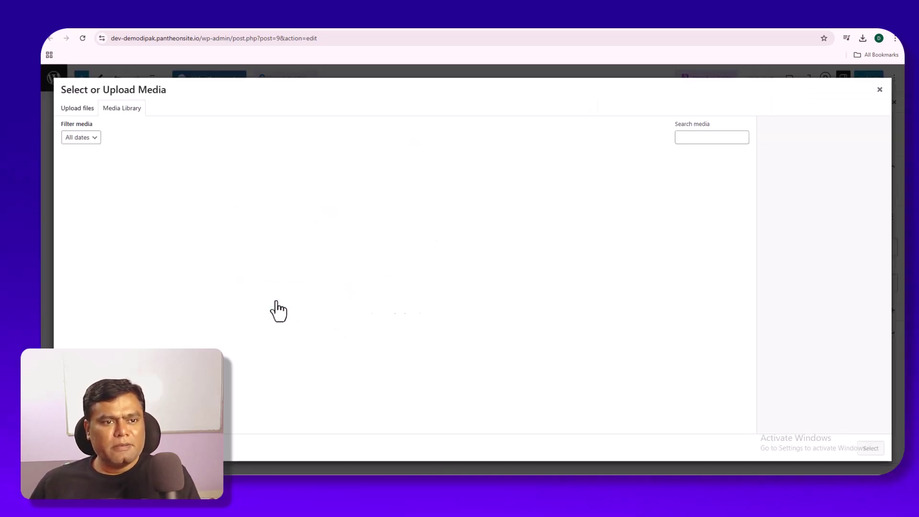
pyautogui.click(393, 280)
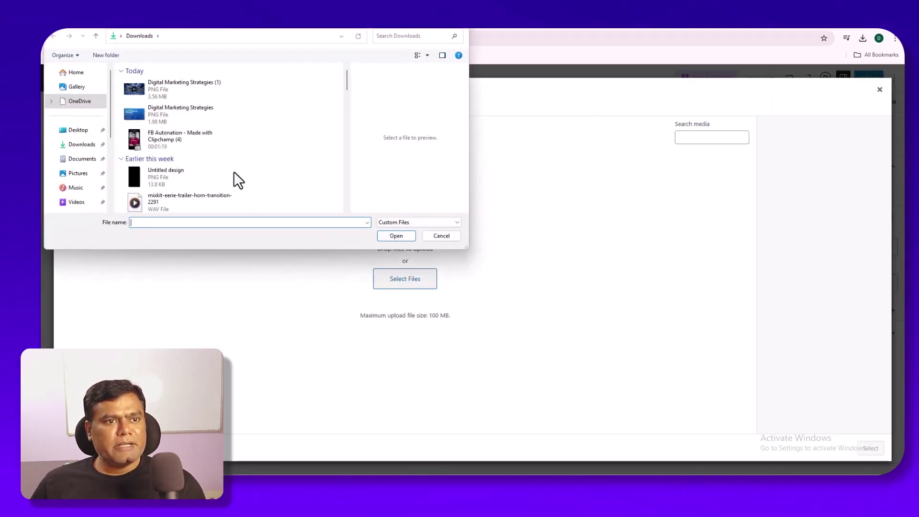
pyautogui.click(193, 96)
pyautogui.keyDown('ctrl'); pyautogui.click(195, 110); pyautogui.keyUp('ctrl')
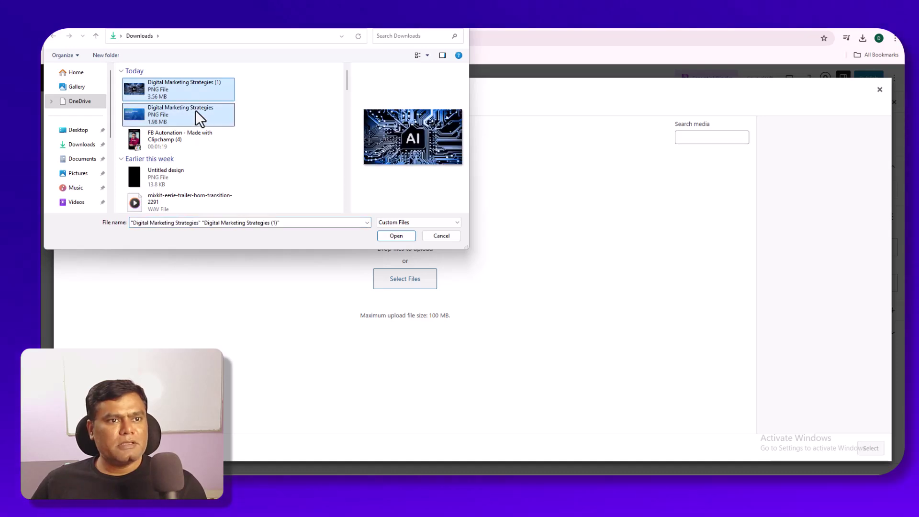
pyautogui.click(397, 237)
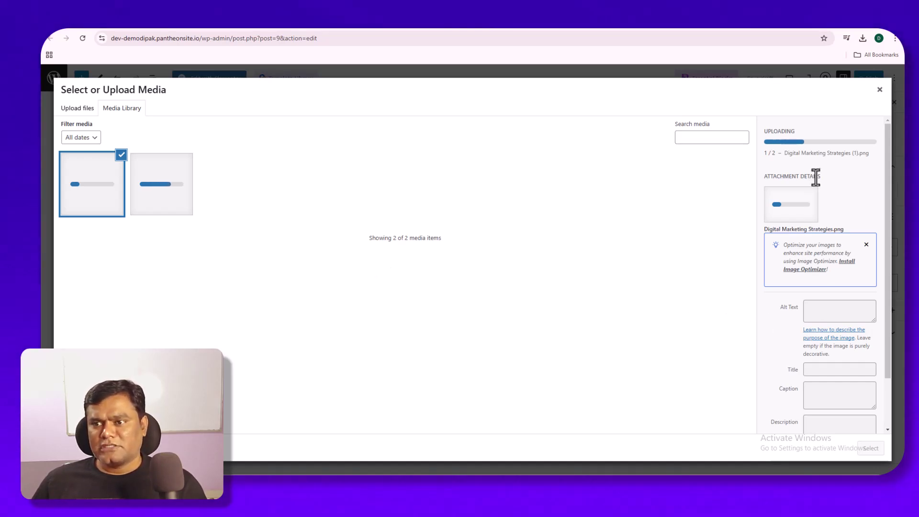
# Insert the uploaded circuit-board "AI" image into the image block below the introduction.
pyautogui.click(828, 312)
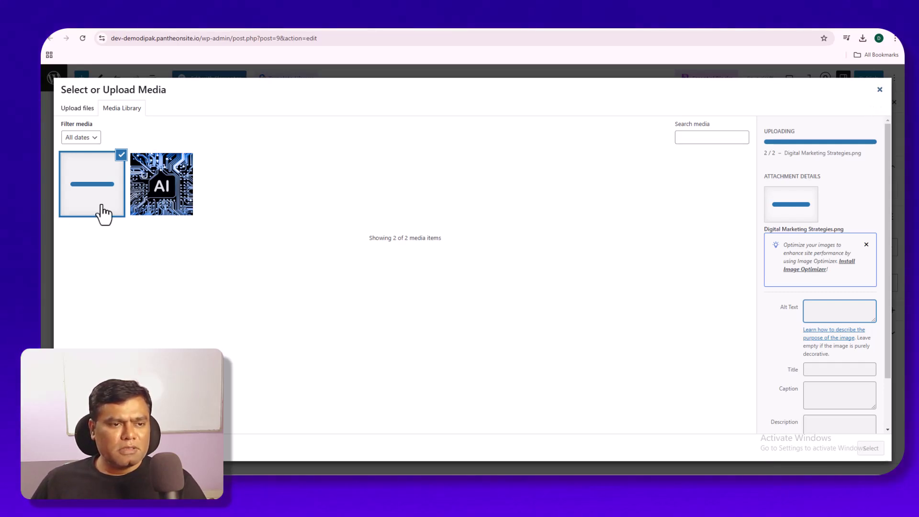
pyautogui.click(136, 205)
pyautogui.click(89, 205)
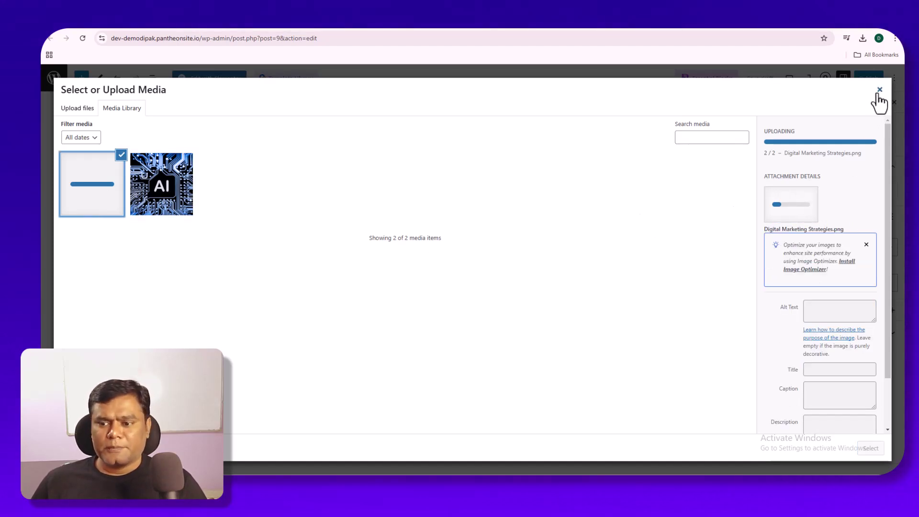
pyautogui.click(185, 184)
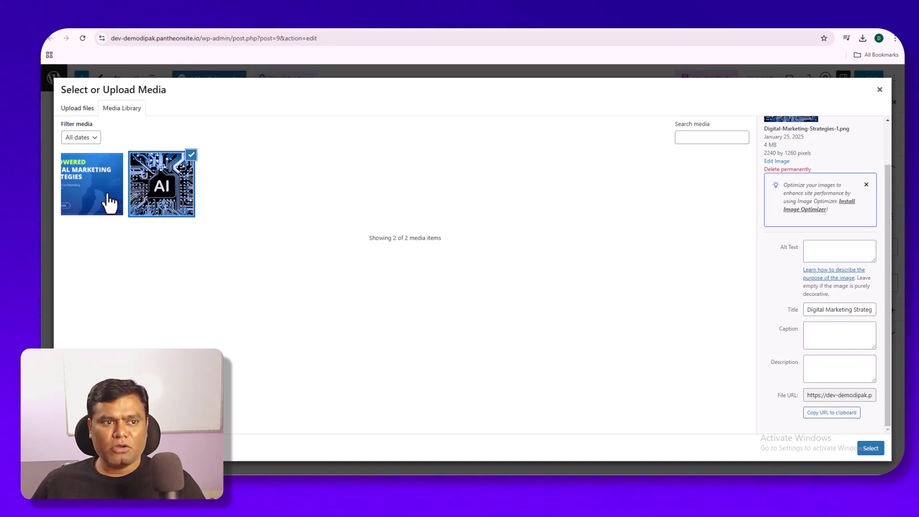
pyautogui.click(870, 451)
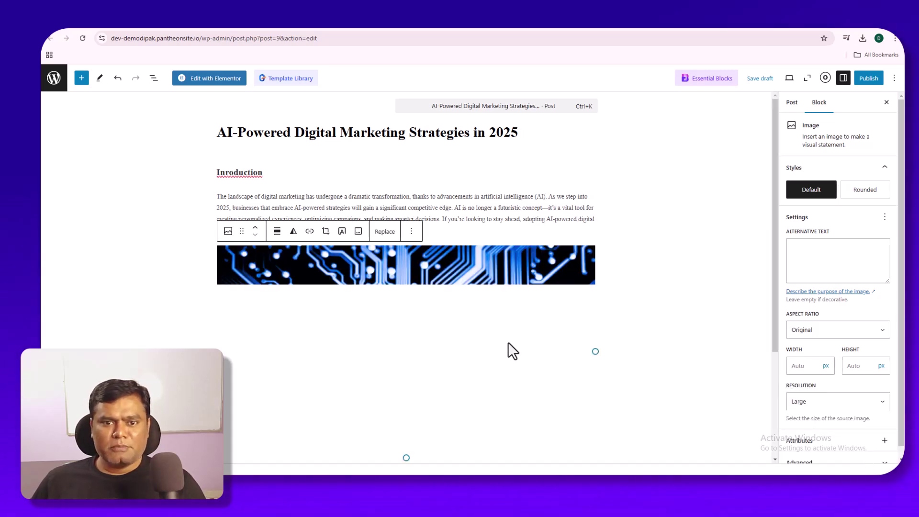
# Try left alignment on the circuit-board "AI" image and set its alignment to center.
pyautogui.scroll(-2, 507, 342)
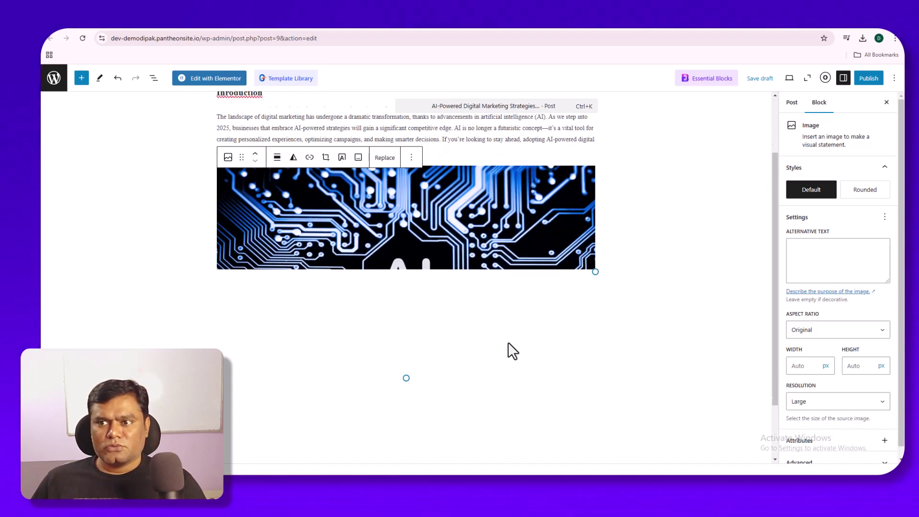
pyautogui.scroll(2, 508, 342)
pyautogui.scroll(-3, 507, 342)
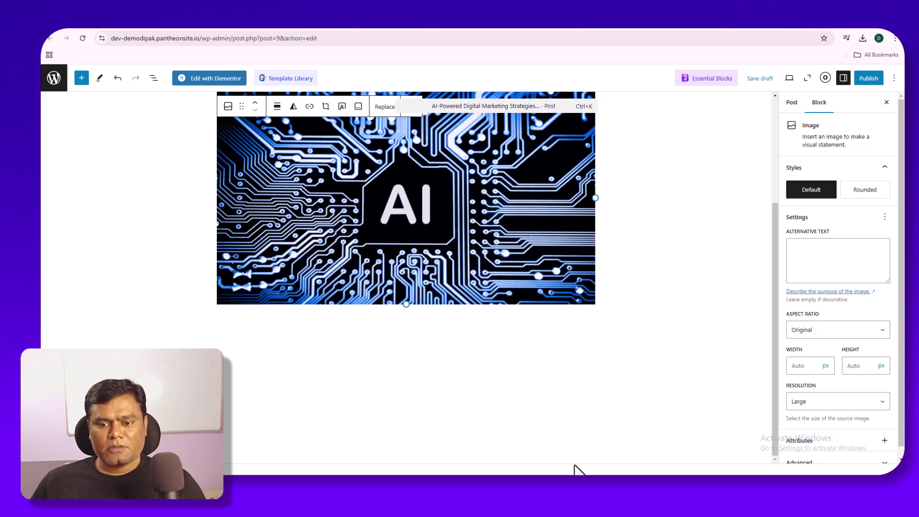
pyautogui.moveTo(563, 484)
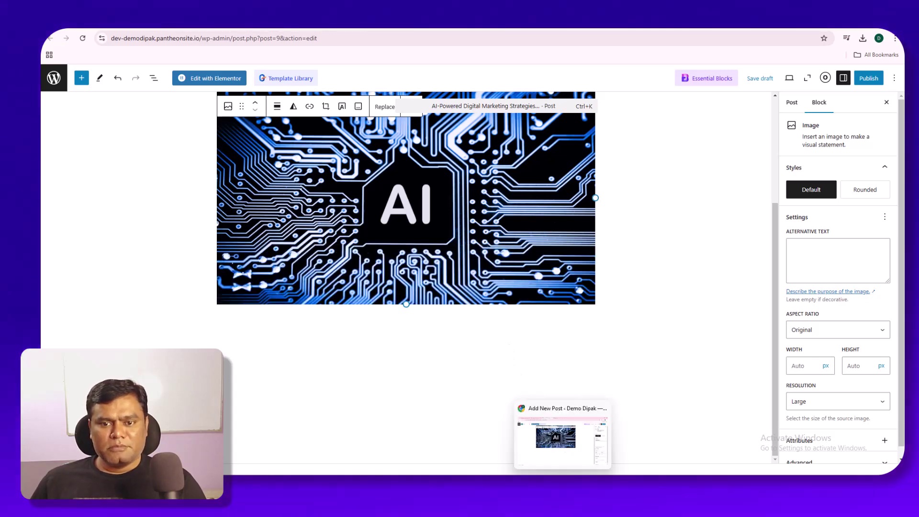
pyautogui.scroll(2, 414, 324)
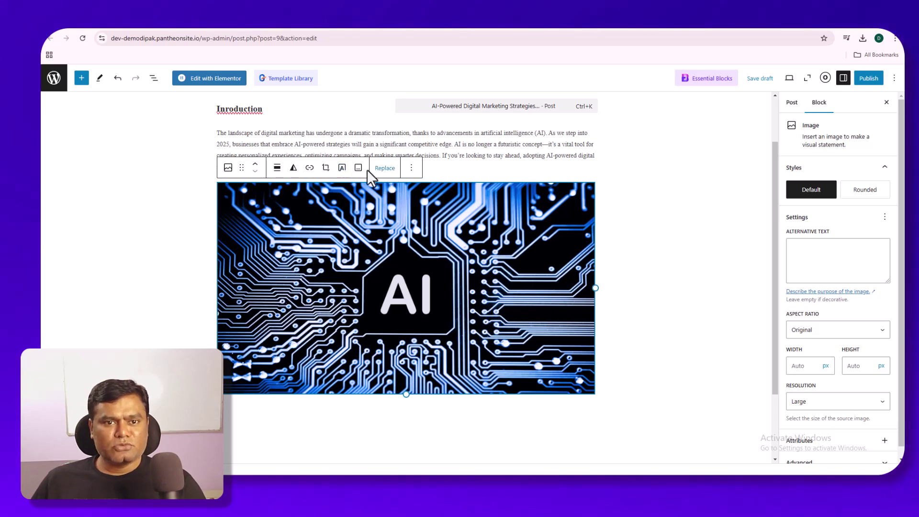
pyautogui.click(277, 169)
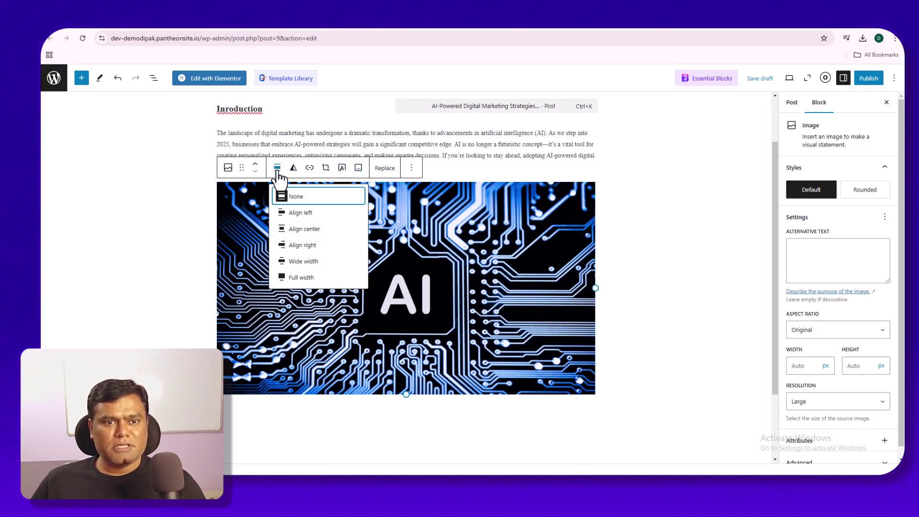
pyautogui.click(301, 214)
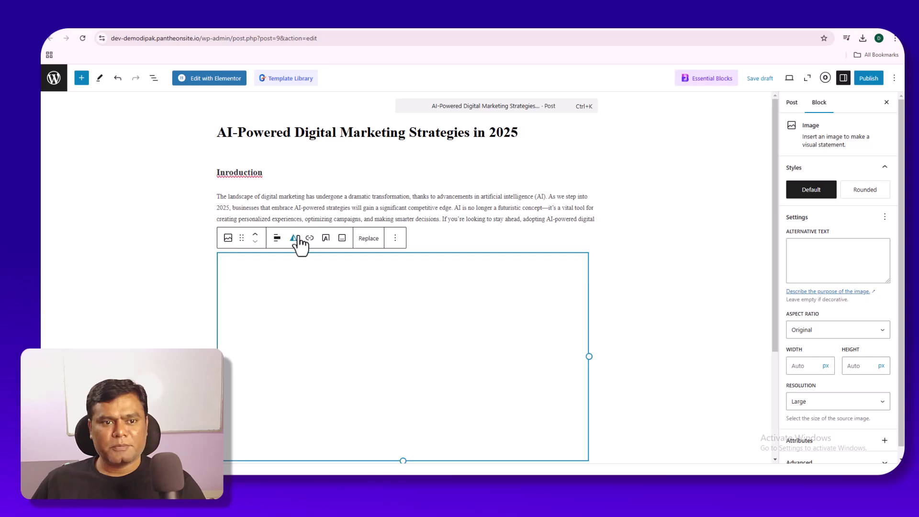
pyautogui.click(277, 238)
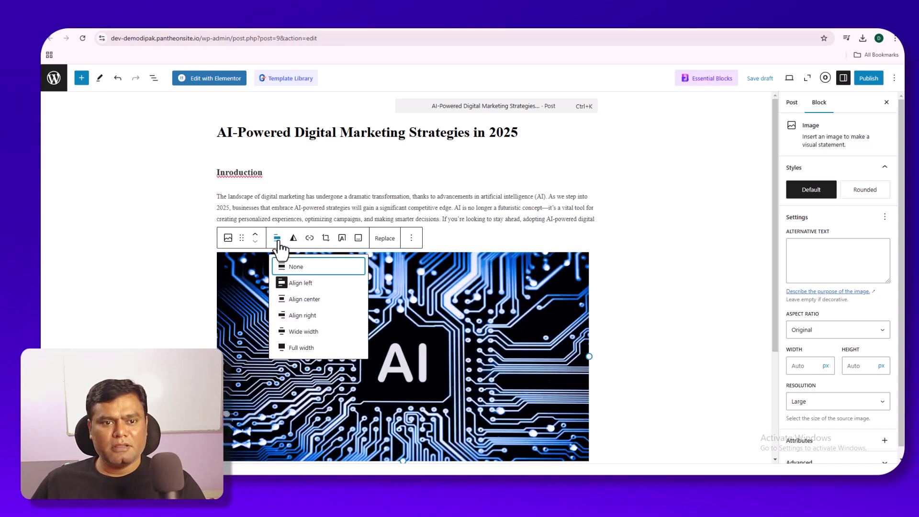
pyautogui.click(297, 299)
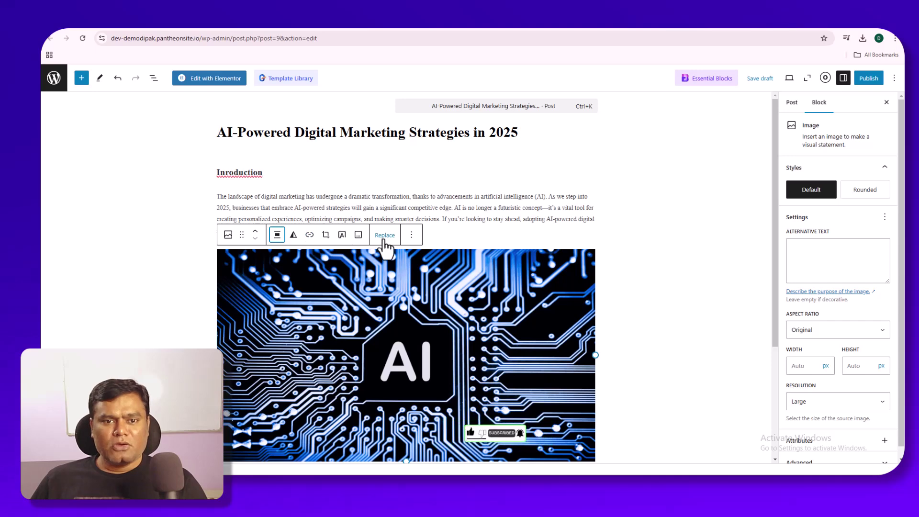
# Try the black-and-grey duotone effect on the "AI" image and remove it again.
pyautogui.click(293, 235)
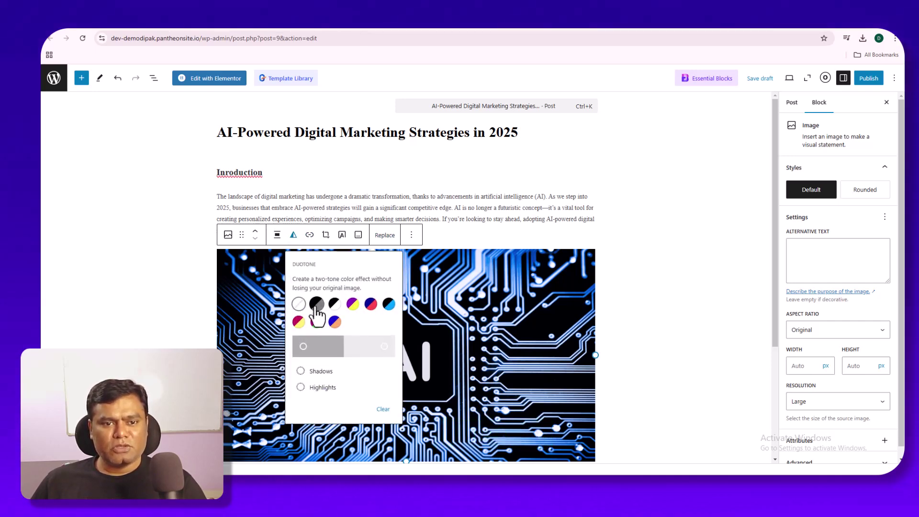
pyautogui.click(316, 306)
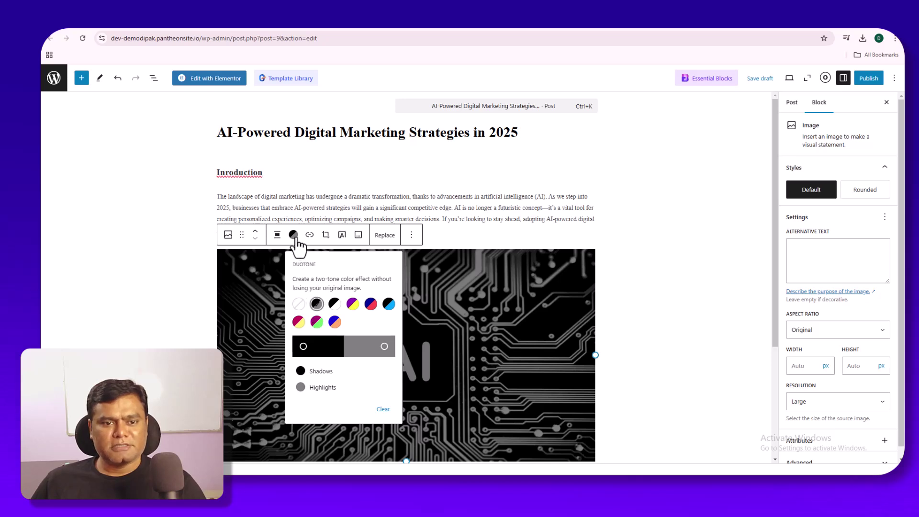
pyautogui.click(298, 305)
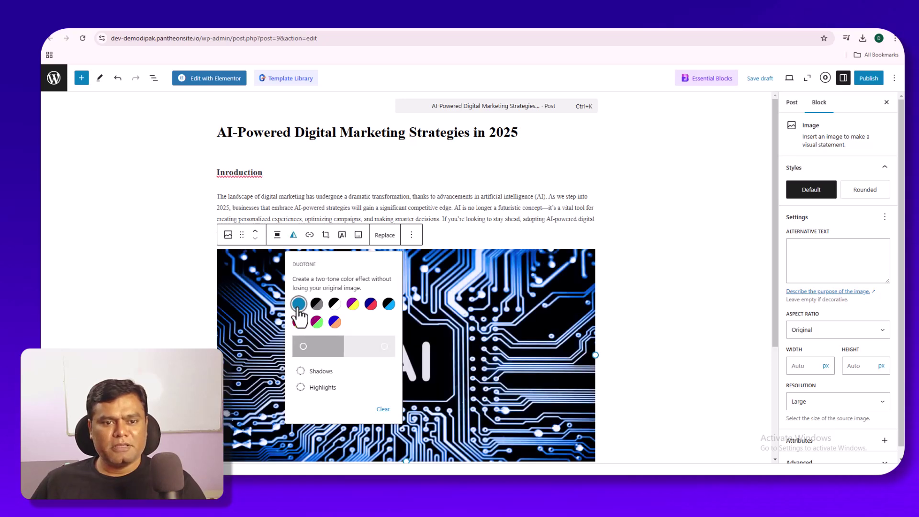
# Try a caption on the "AI" image and an empty block before it, and undo the additions.
pyautogui.click(358, 235)
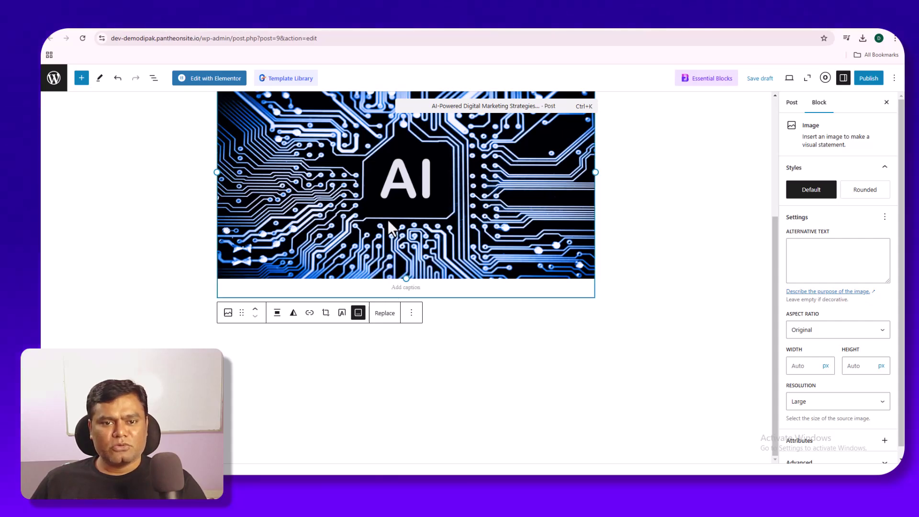
pyautogui.scroll(3, 388, 220)
pyautogui.click(411, 187)
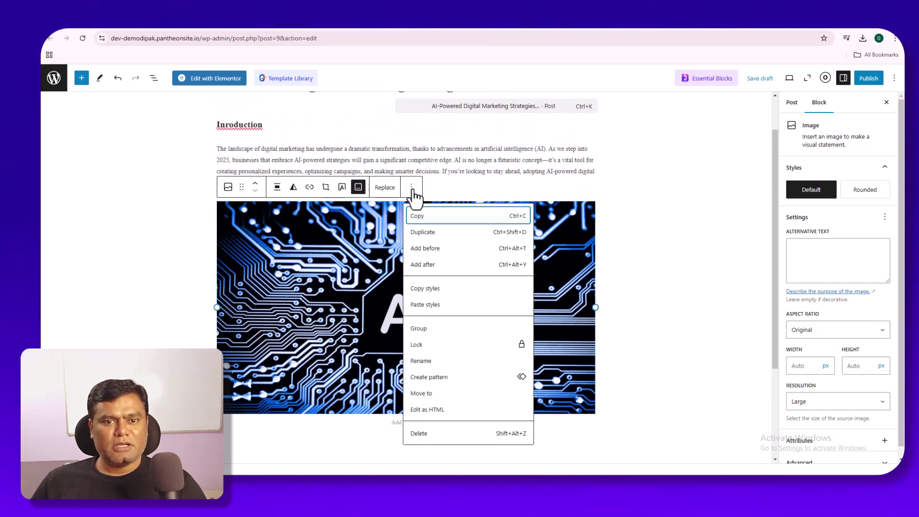
pyautogui.click(425, 249)
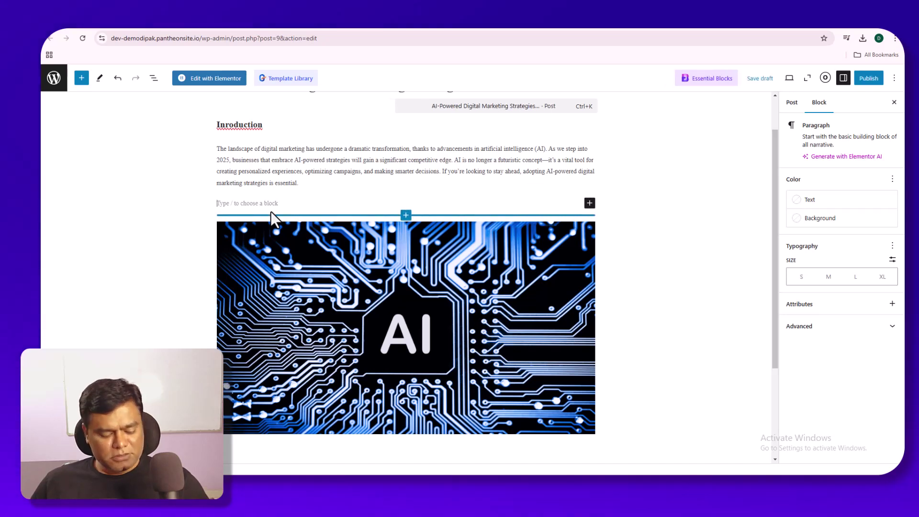
pyautogui.hotkey('ctrl', 'z')
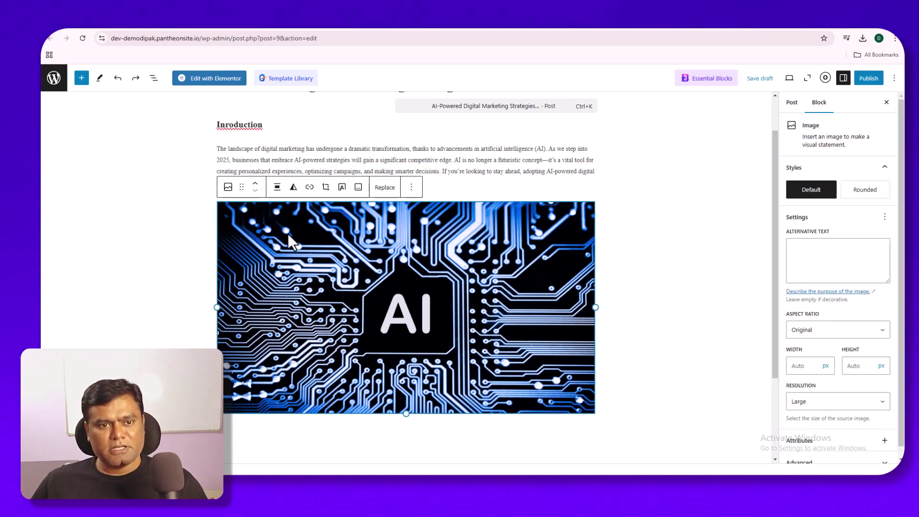
# Try the Rounded style on the circuit-board "AI" image and undo it.
pyautogui.click(234, 195)
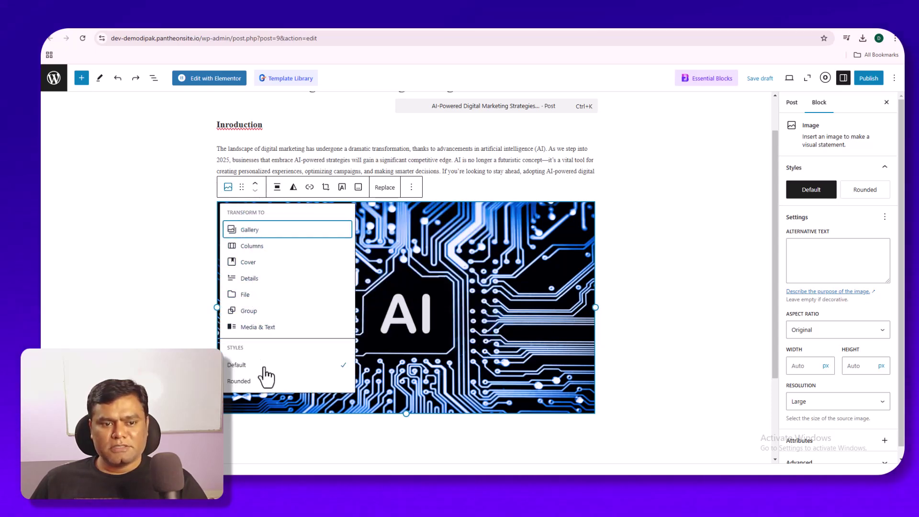
pyautogui.click(407, 376)
pyautogui.scroll(-2, 406, 376)
pyautogui.scroll(3, 407, 376)
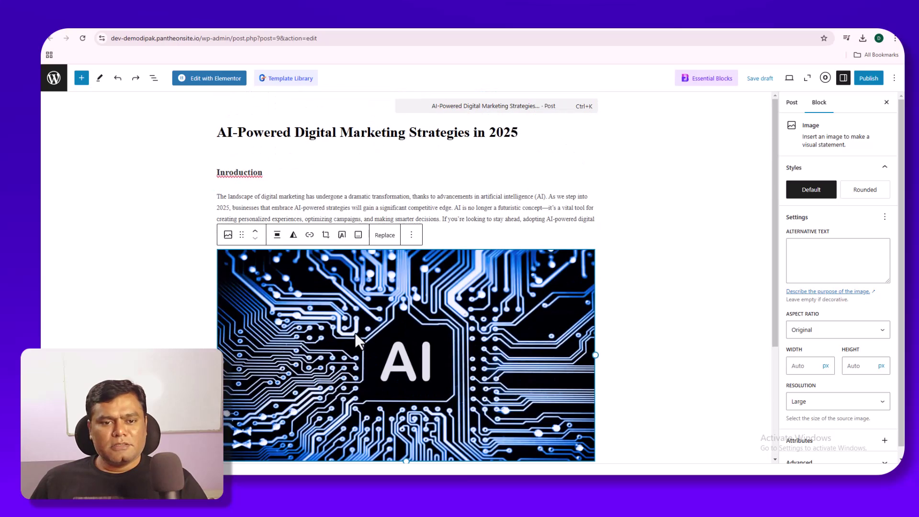
pyautogui.click(227, 234)
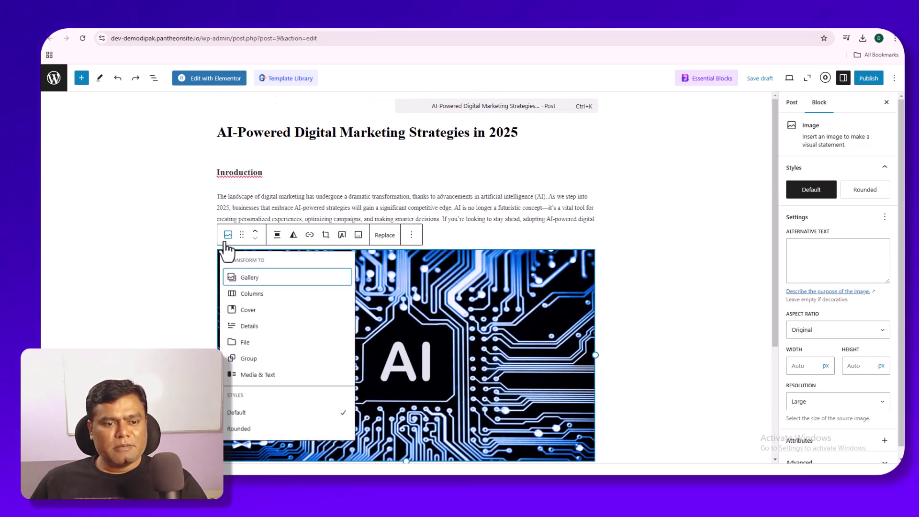
pyautogui.click(263, 429)
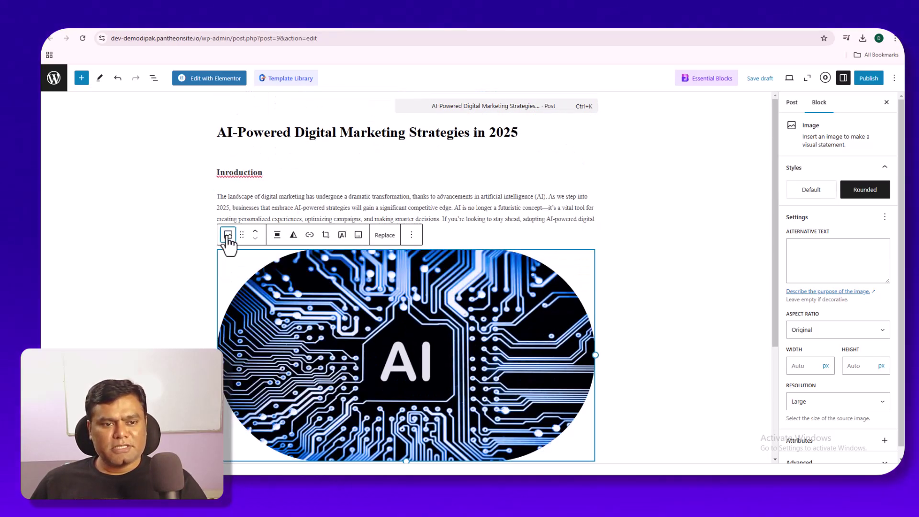
pyautogui.click(228, 235)
pyautogui.hotkey('ctrl', 'z')
pyautogui.click(640, 320)
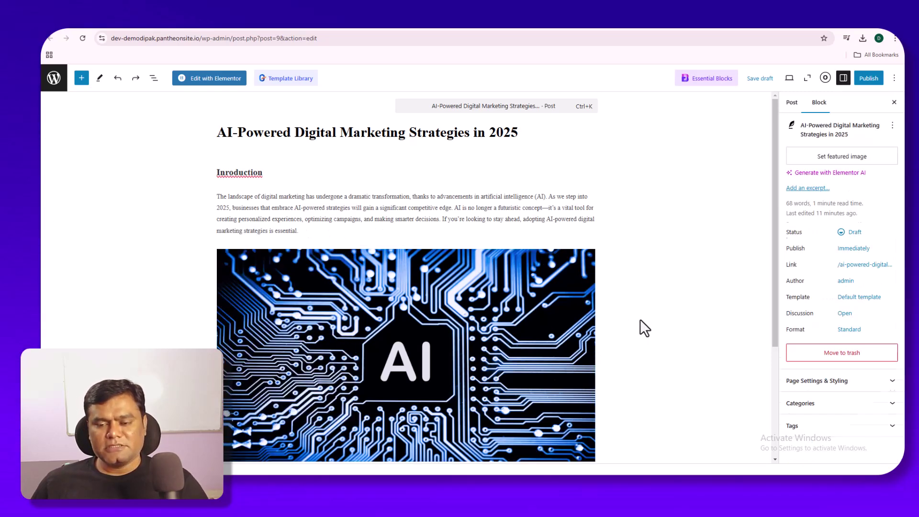
# Switch to the ChatGPT article and copy its text from the heading "Understanding the Role of AI in Digital Marketing" to the end.
pyautogui.scroll(-3, 526, 328)
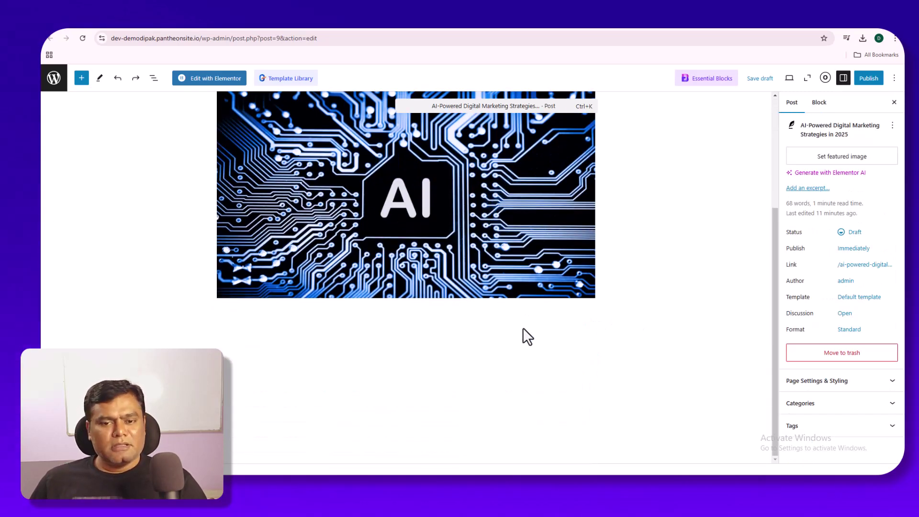
pyautogui.scroll(3, 521, 326)
pyautogui.scroll(-3, 519, 323)
pyautogui.scroll(-1, 524, 334)
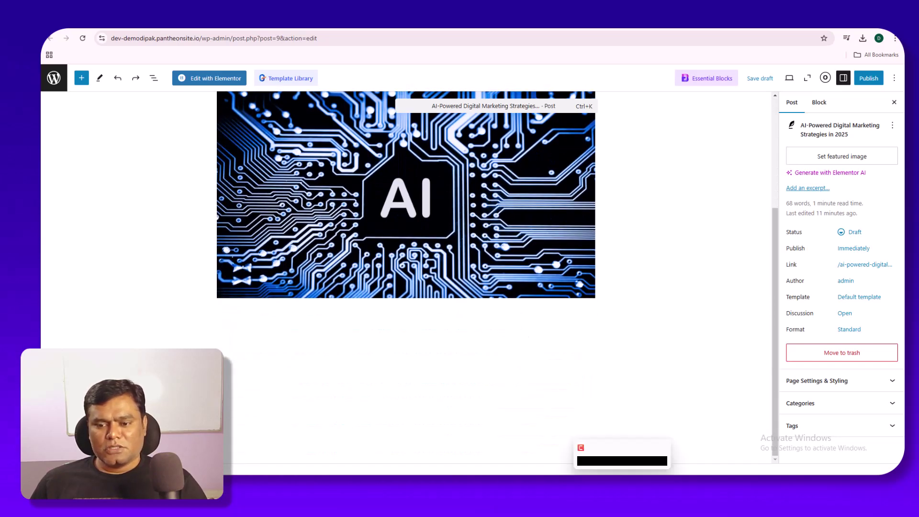
pyautogui.click(563, 484)
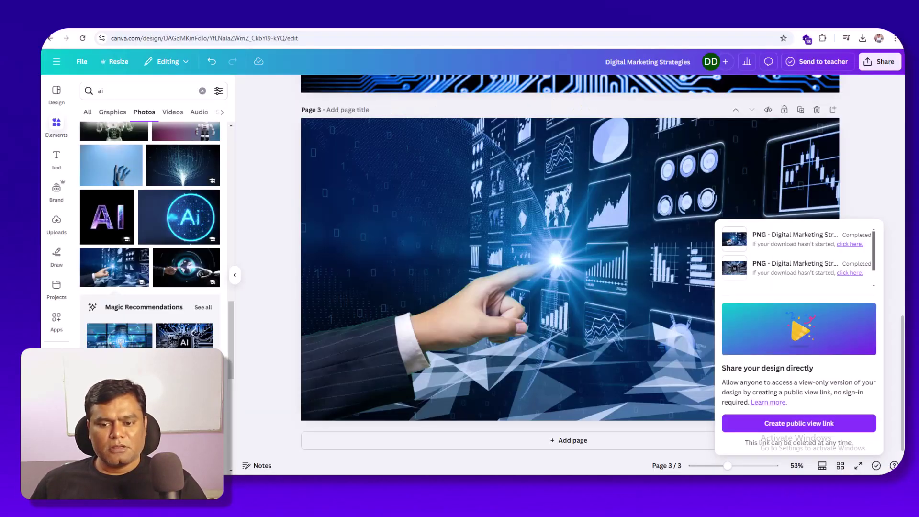
pyautogui.click(563, 484)
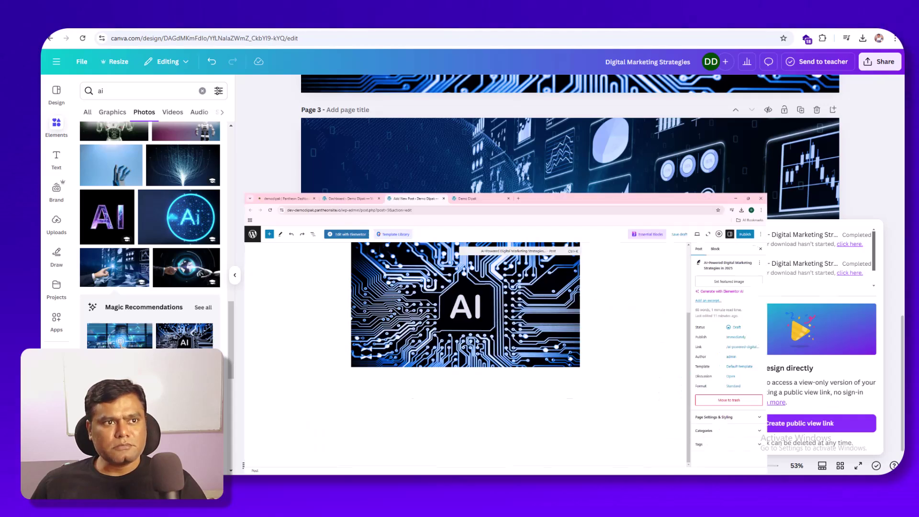
pyautogui.click(575, 484)
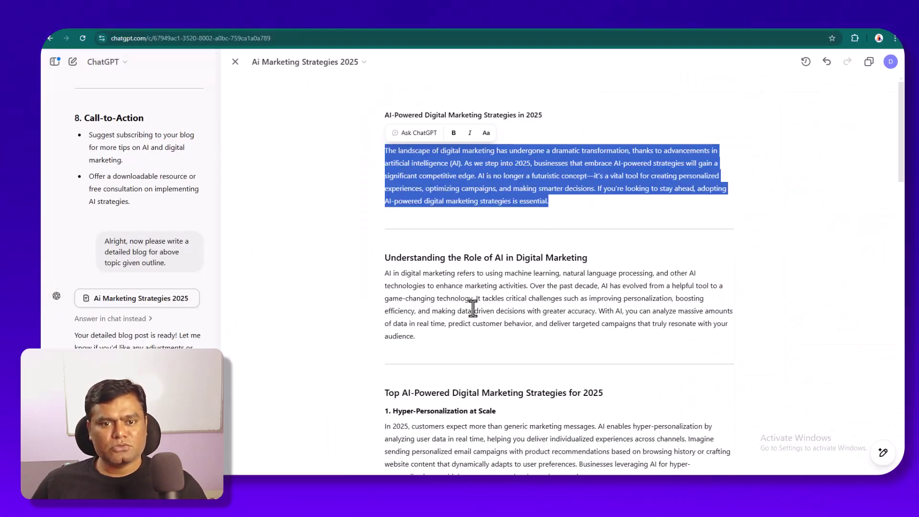
pyautogui.click(383, 259)
pyautogui.moveTo(385, 260); pyautogui.dragTo(472, 379)
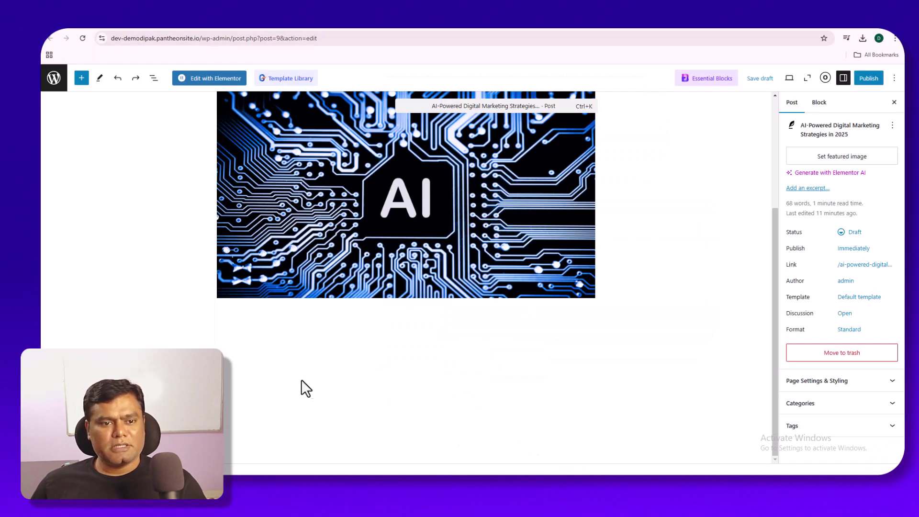
# Paste the copied article sections below the "AI" image in the WordPress post.
pyautogui.click(238, 327)
pyautogui.hotkey('ctrl', 'v')
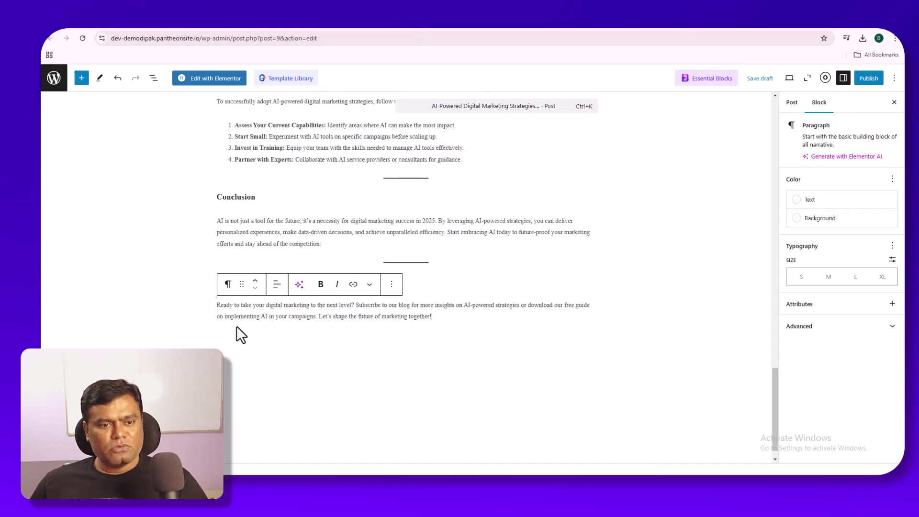
pyautogui.scroll(15, 295, 287)
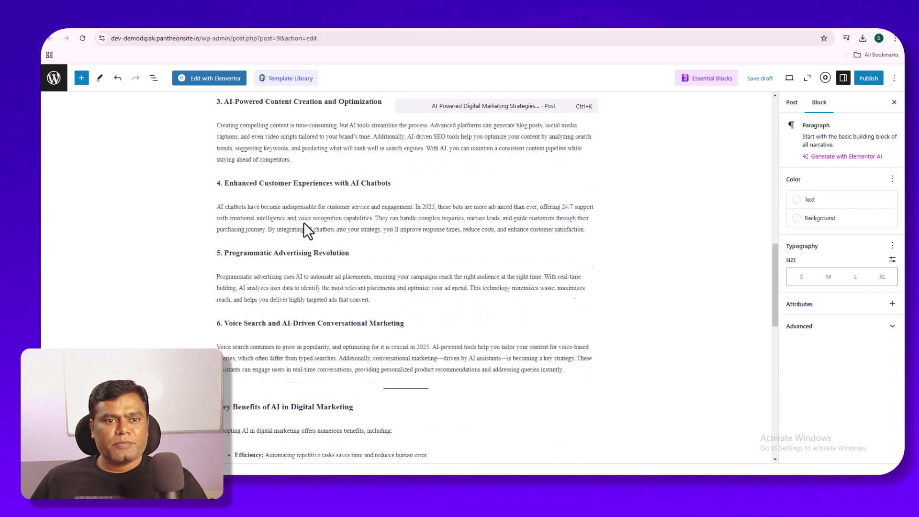
pyautogui.scroll(3, 308, 219)
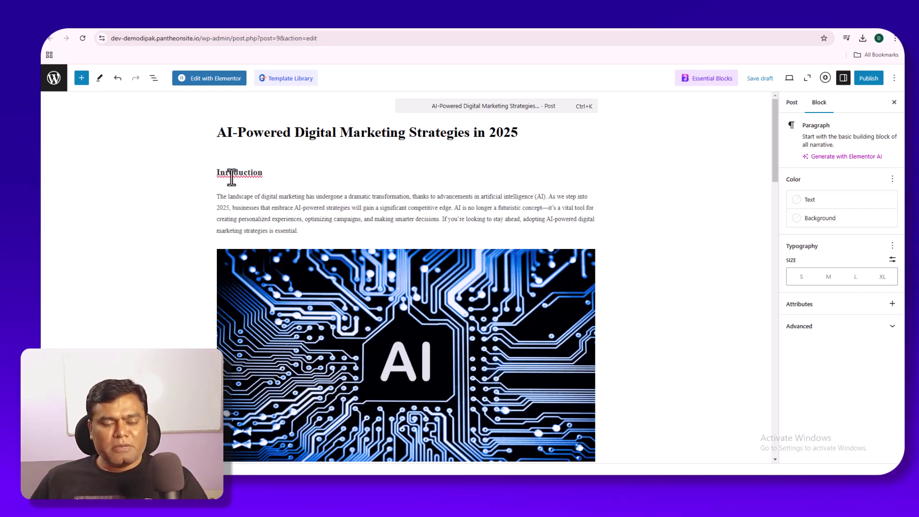
# Compare the section heading levels and set "Top AI-Powered Digital Marketing Strategies for 2025" to Heading 2.
pyautogui.scroll(-1, 230, 175)
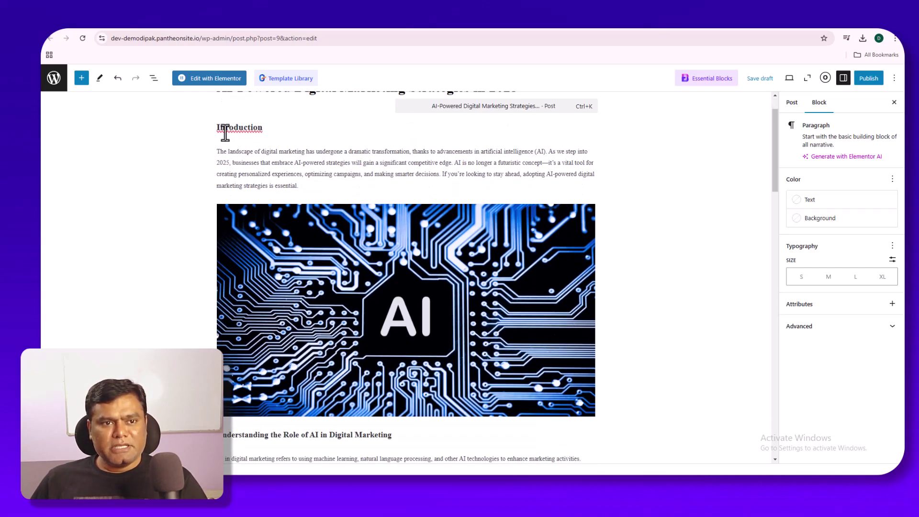
pyautogui.scroll(-5, 236, 164)
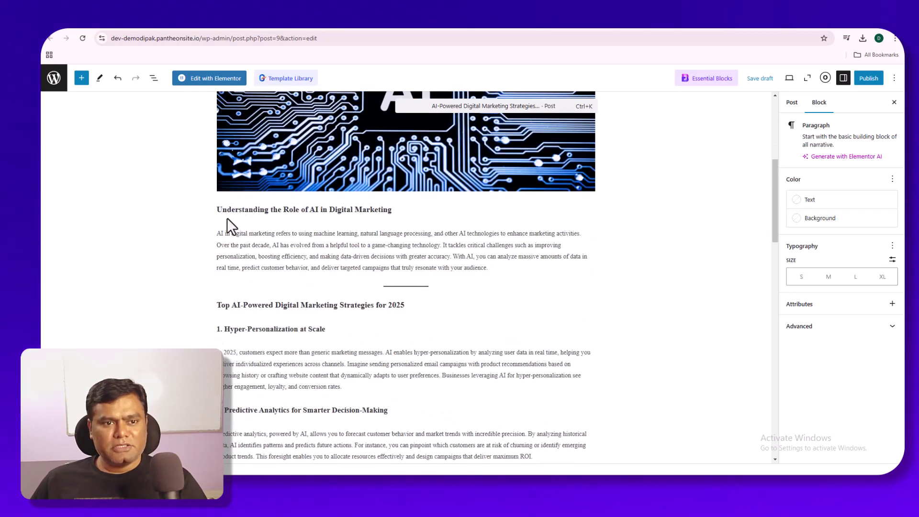
pyautogui.click(222, 310)
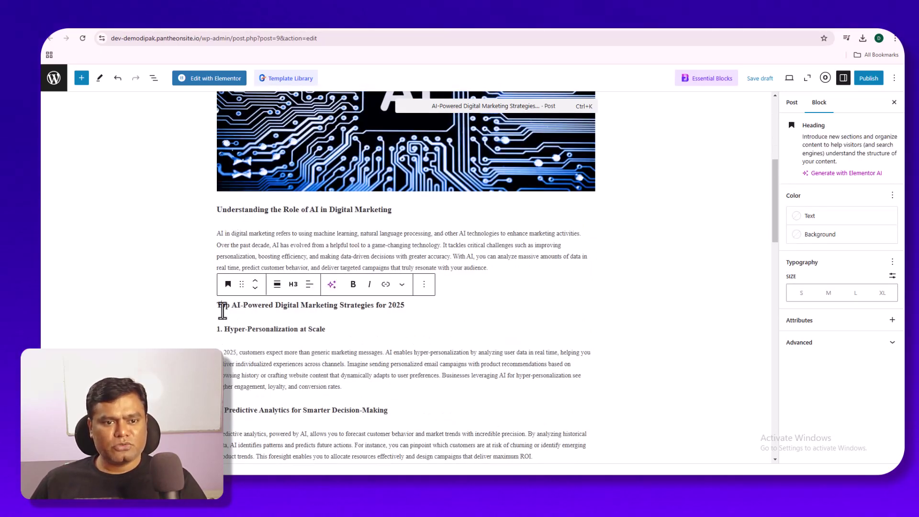
pyautogui.click(243, 211)
pyautogui.scroll(5, 242, 203)
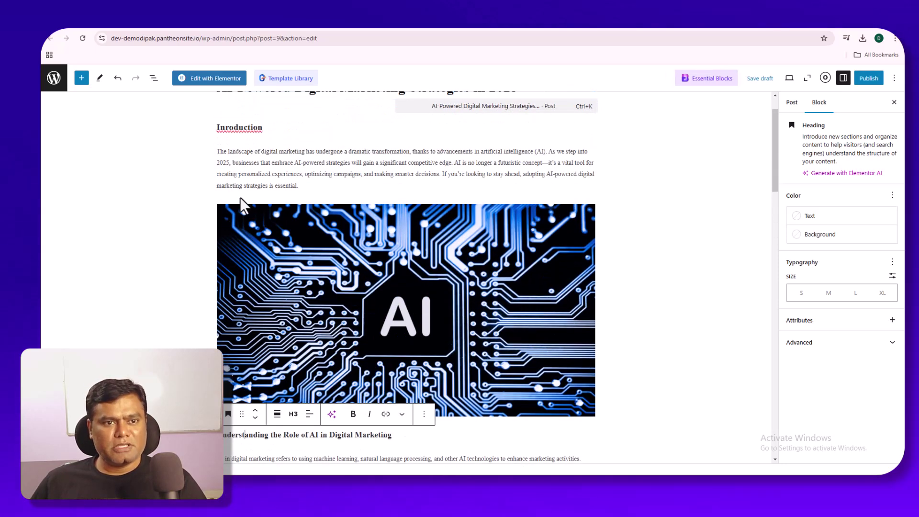
pyautogui.click(240, 127)
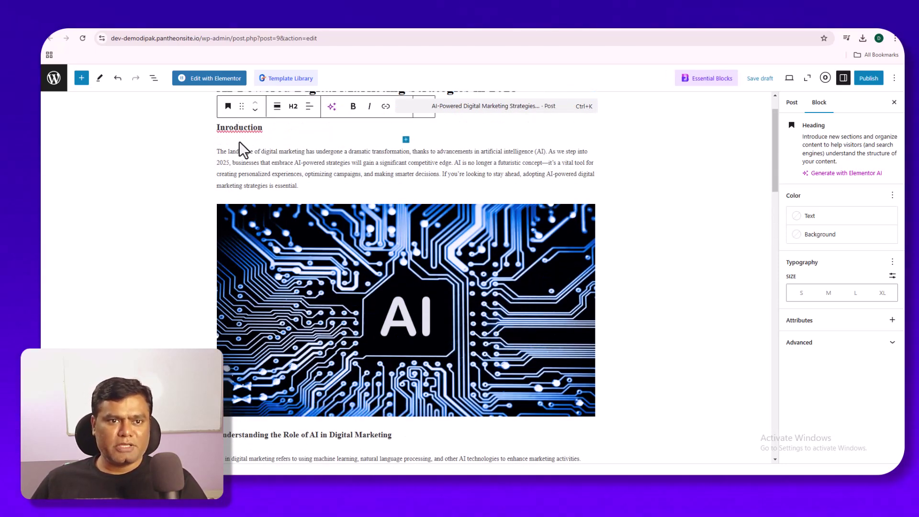
pyautogui.scroll(-6, 314, 206)
pyautogui.scroll(5, 313, 206)
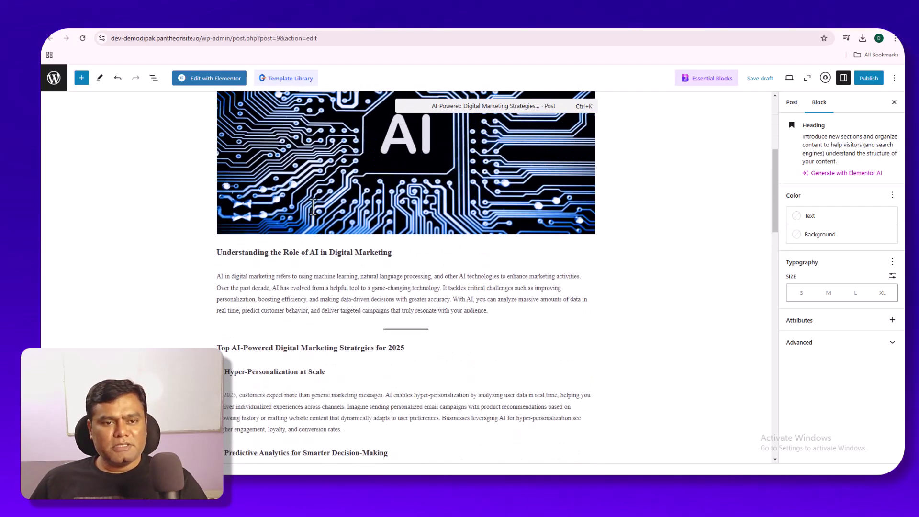
pyautogui.scroll(-3, 309, 208)
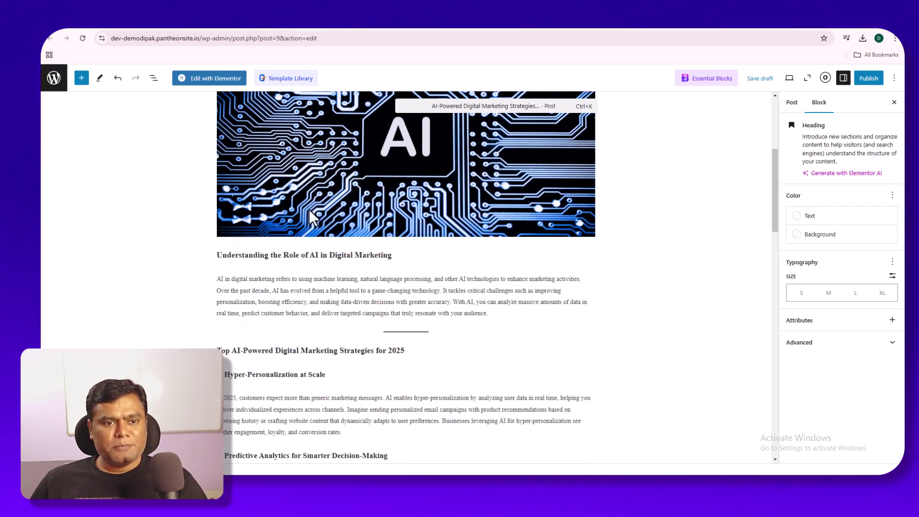
pyautogui.click(245, 351)
pyautogui.click(294, 330)
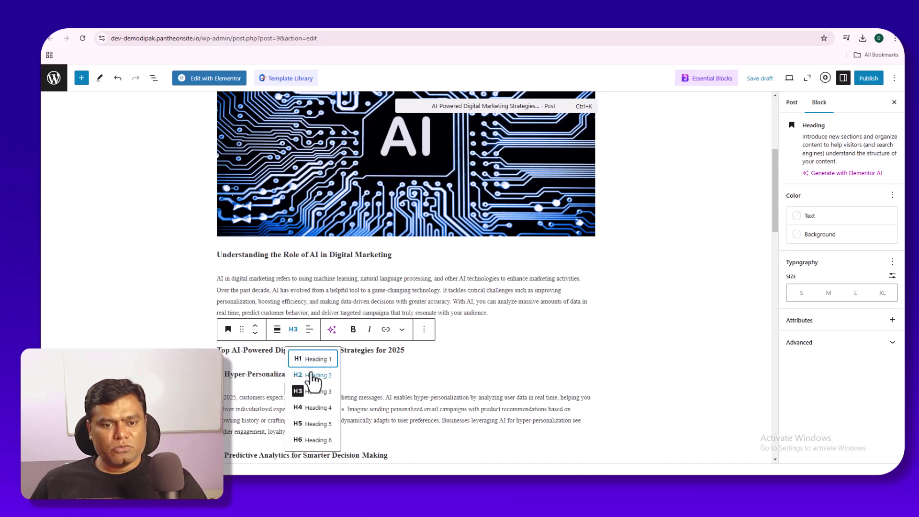
pyautogui.click(308, 378)
pyautogui.click(205, 334)
# Review the headings, numbered strategies and remaining sections of the pasted article, including the level of "1. Hyper-Personalization at Scale".
pyautogui.scroll(5, 314, 120)
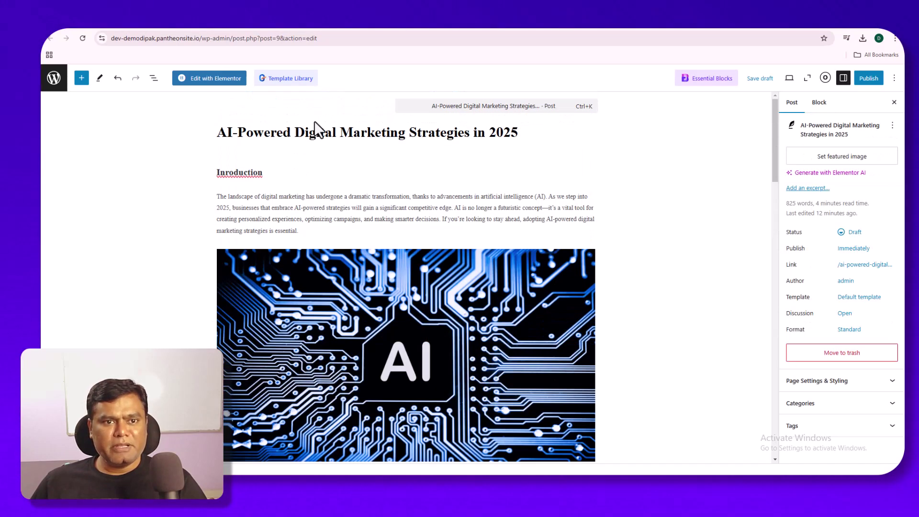
pyautogui.scroll(-1, 297, 139)
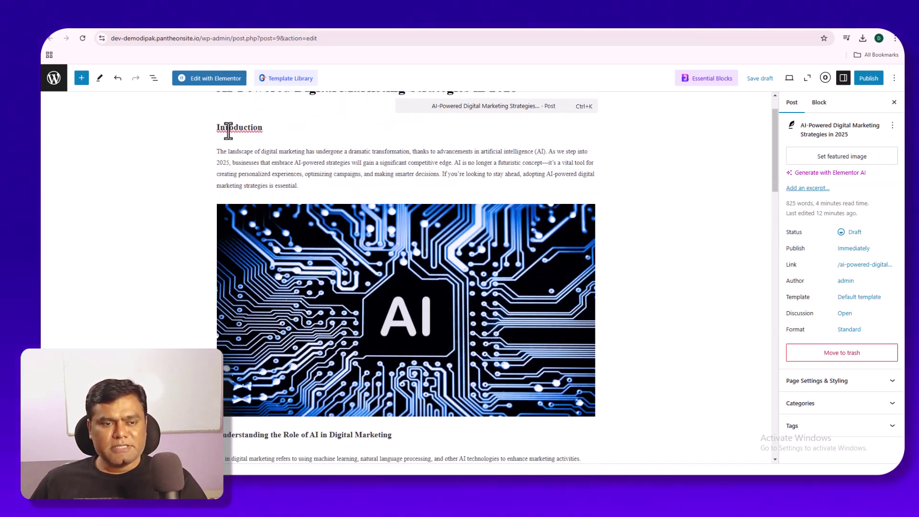
pyautogui.scroll(-5, 256, 282)
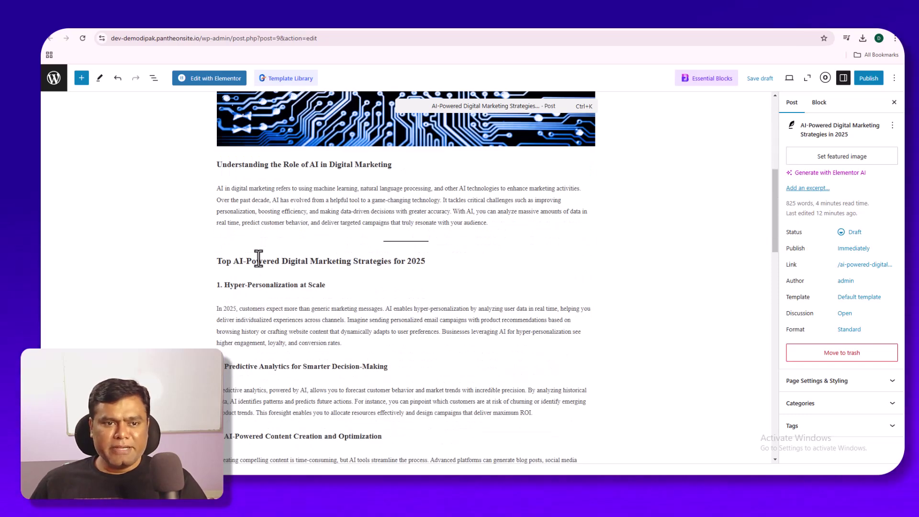
pyautogui.scroll(-3, 259, 259)
pyautogui.tripleClick(244, 149)
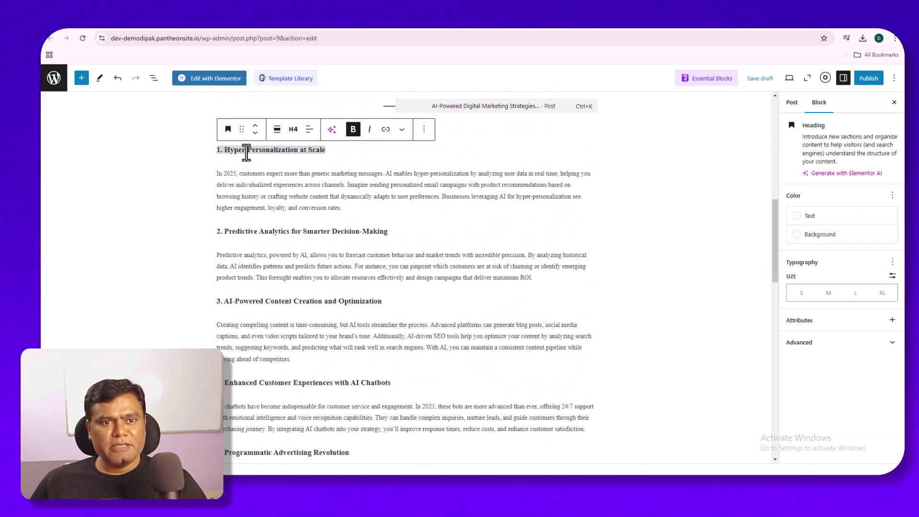
pyautogui.scroll(-5, 255, 259)
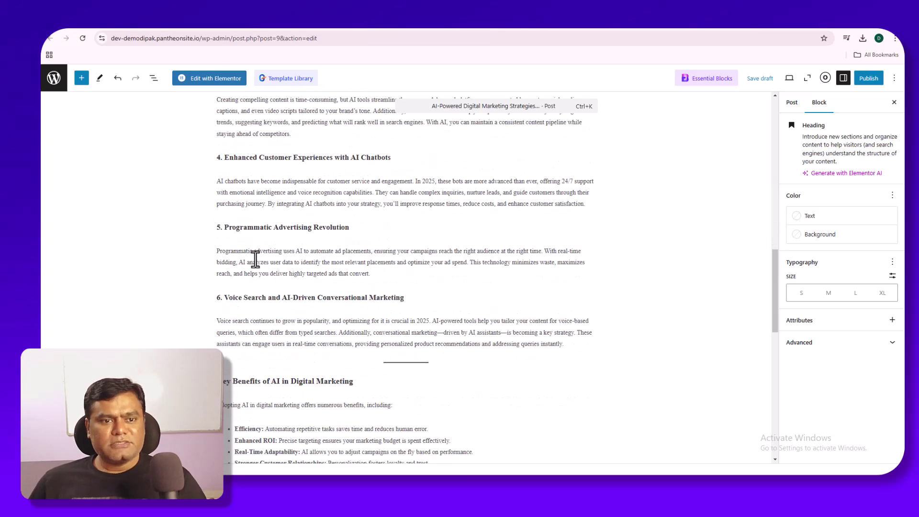
pyautogui.scroll(-2, 255, 259)
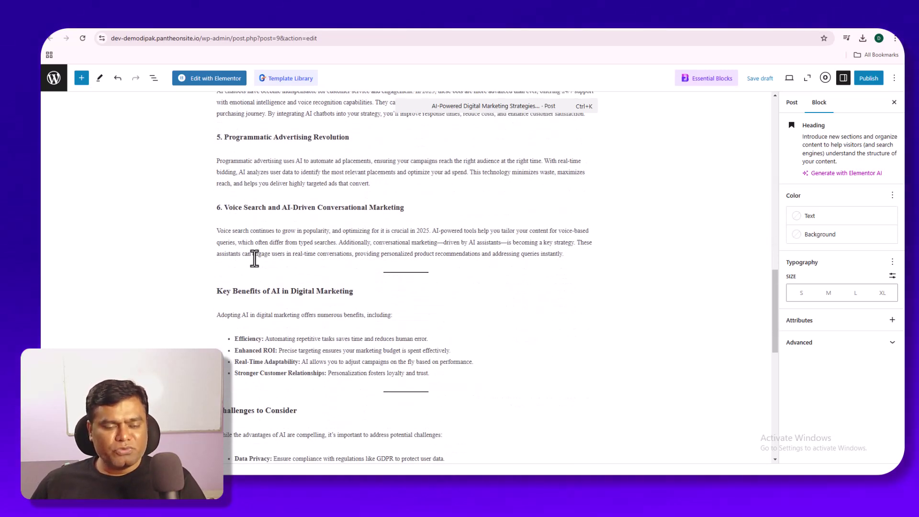
pyautogui.scroll(-2, 254, 259)
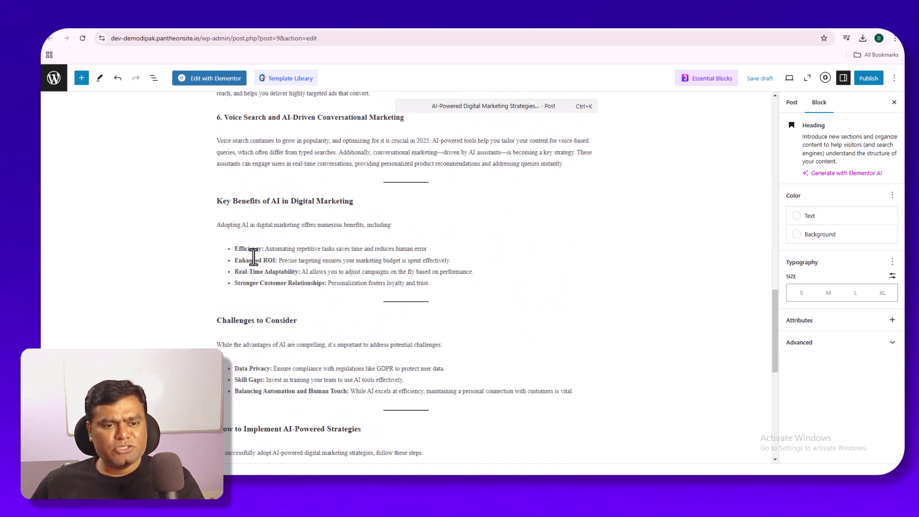
pyautogui.scroll(-2, 254, 257)
pyautogui.scroll(-4, 253, 258)
pyautogui.scroll(11, 253, 258)
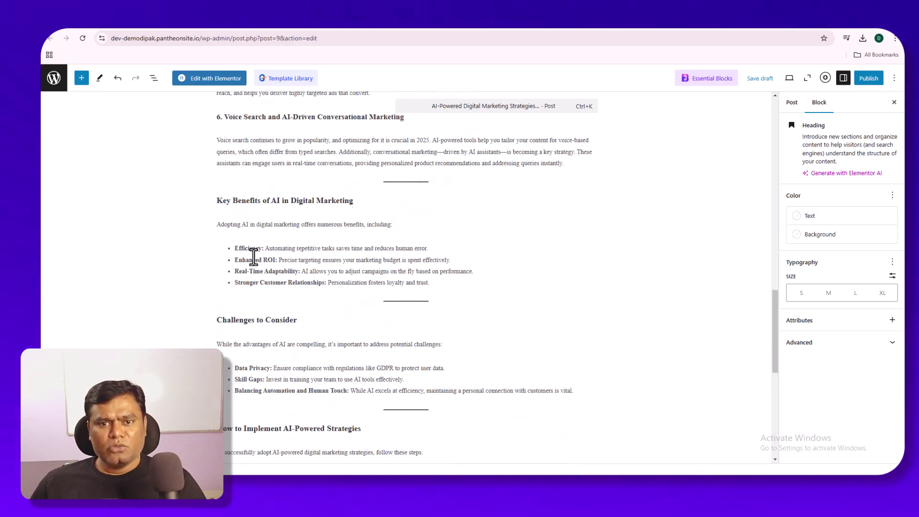
pyautogui.scroll(12, 254, 257)
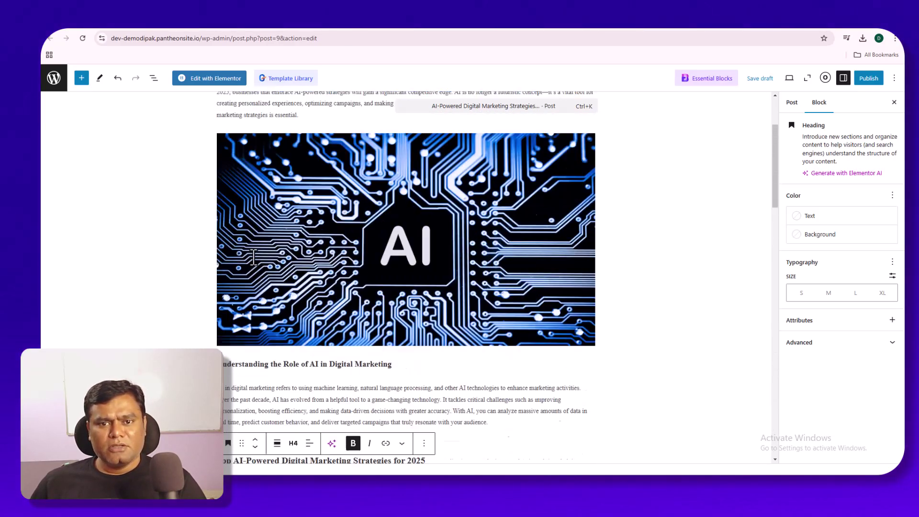
pyautogui.scroll(-3, 253, 259)
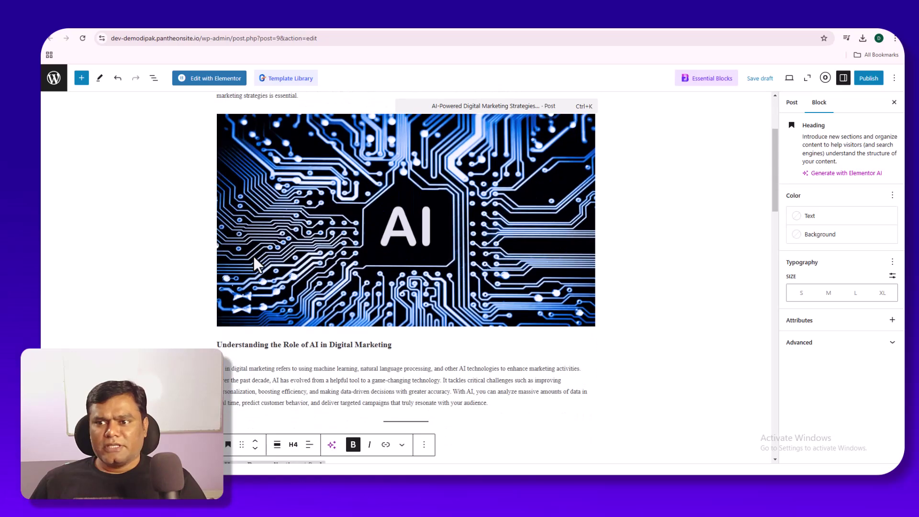
pyautogui.scroll(-1, 256, 263)
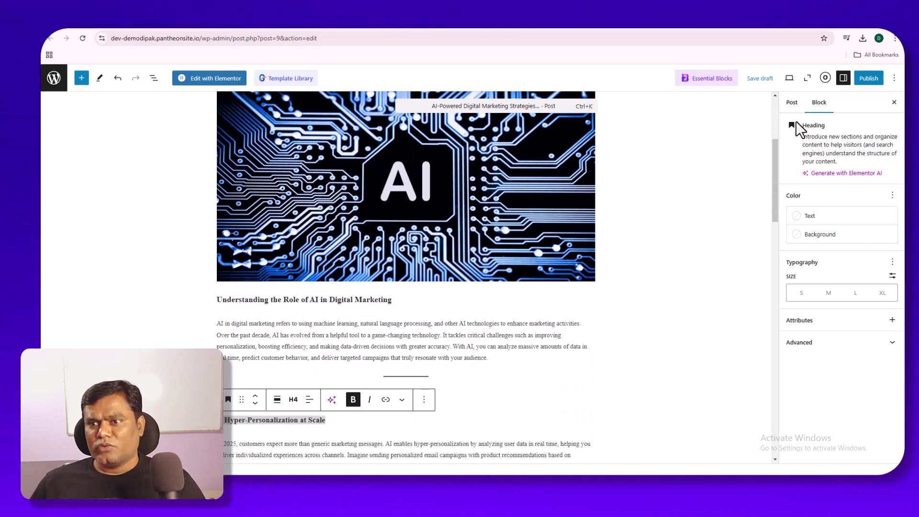
# Show the post-level settings and look over the beginning of the article.
pyautogui.click(792, 108)
pyautogui.scroll(4, 413, 252)
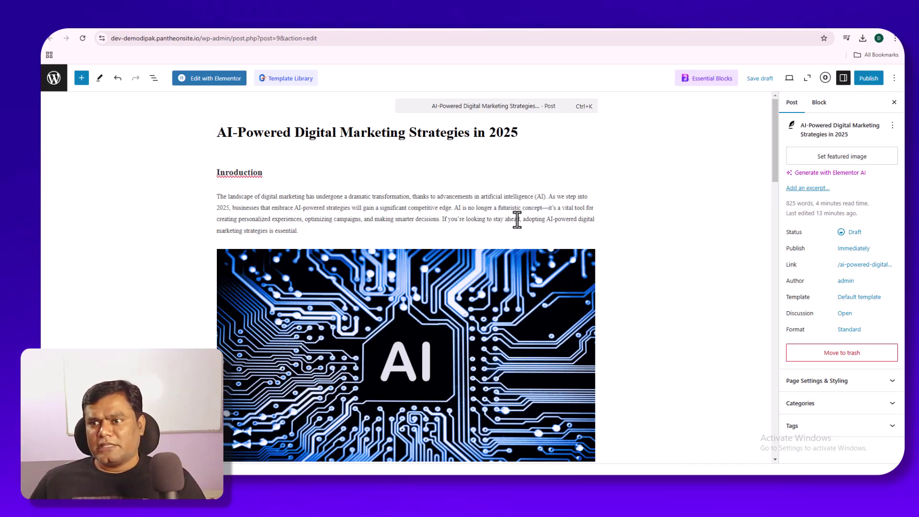
pyautogui.scroll(-10, 441, 270)
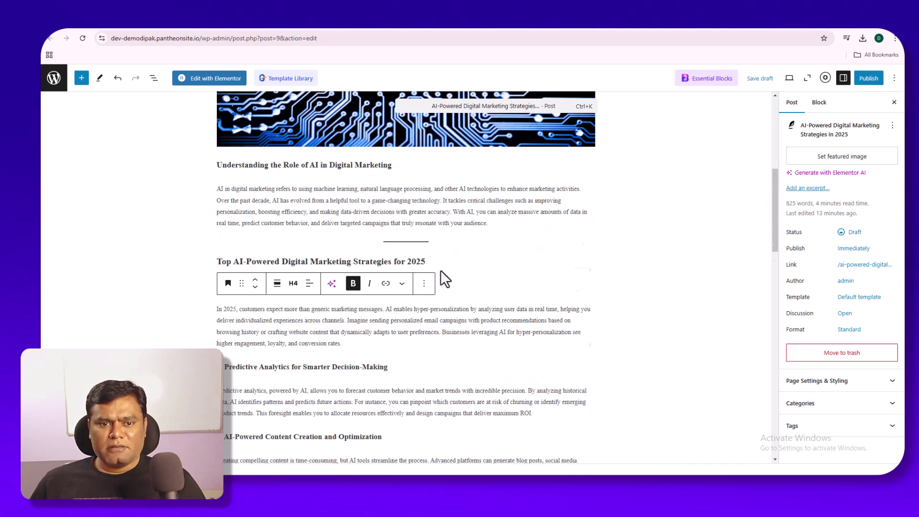
# Examine the post's Categories and Page Settings & Styling sections and the selected heading's color, typography and advanced block settings.
pyautogui.scroll(-2, 598, 352)
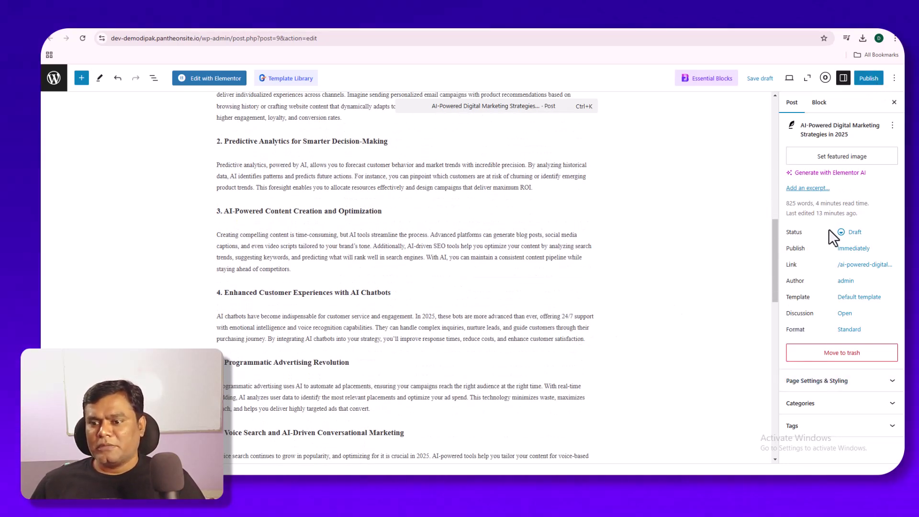
pyautogui.click(821, 406)
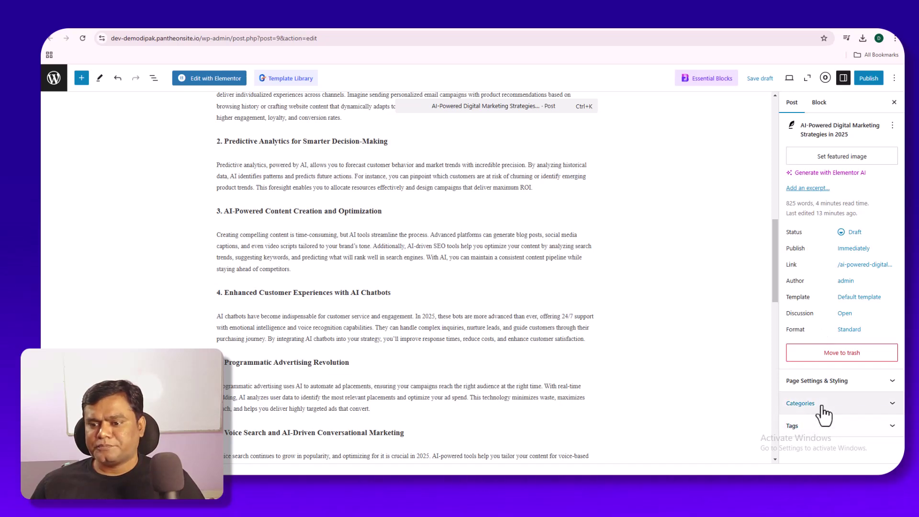
pyautogui.click(821, 405)
pyautogui.click(822, 383)
pyautogui.scroll(-1, 816, 371)
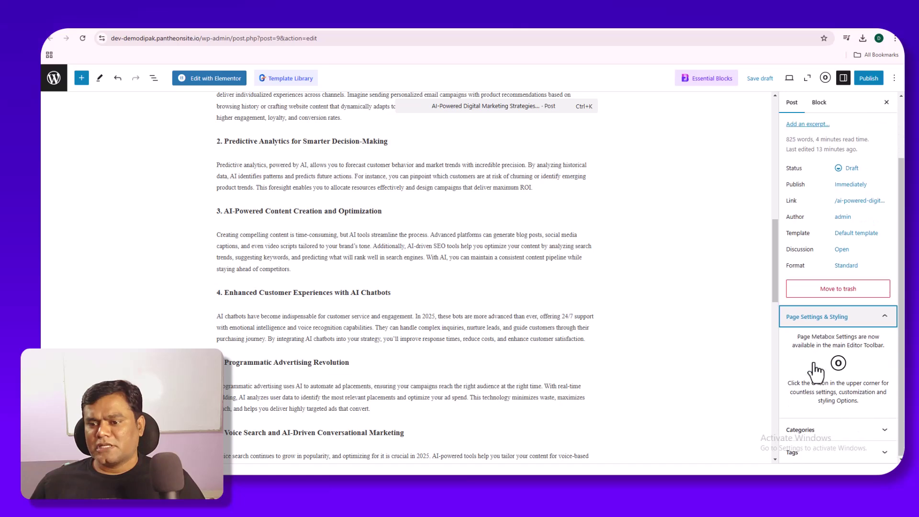
pyautogui.scroll(2, 815, 364)
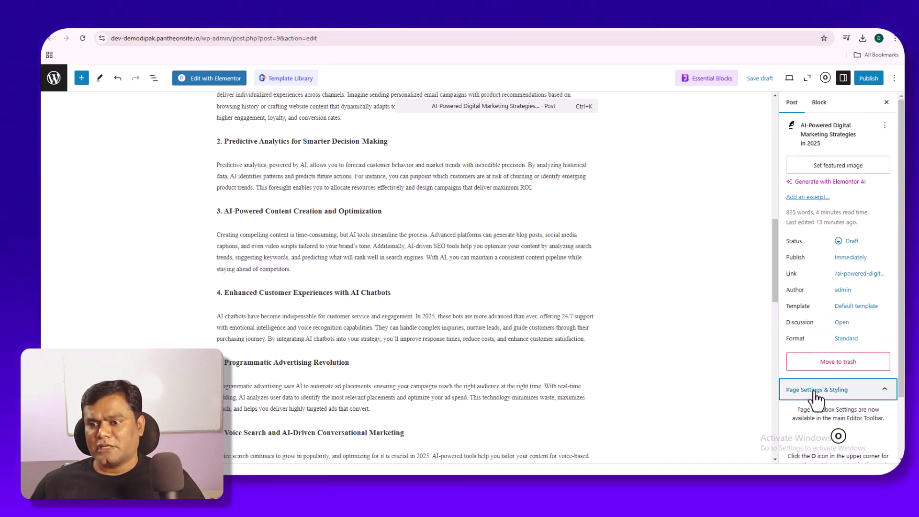
pyautogui.click(820, 378)
pyautogui.click(821, 103)
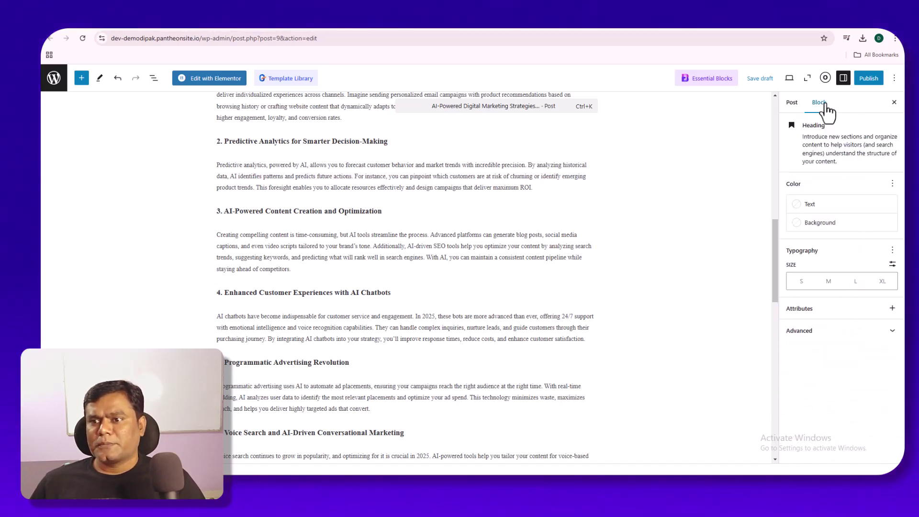
pyautogui.click(834, 330)
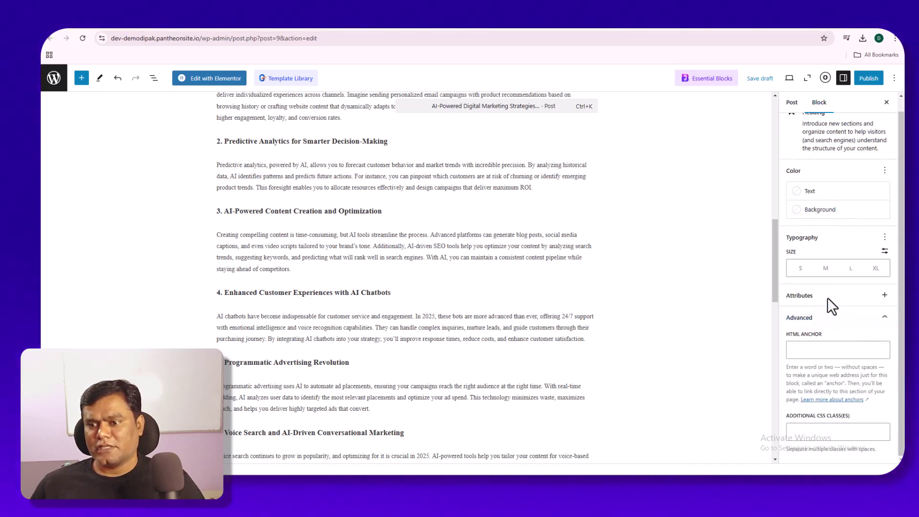
pyautogui.scroll(1, 796, 207)
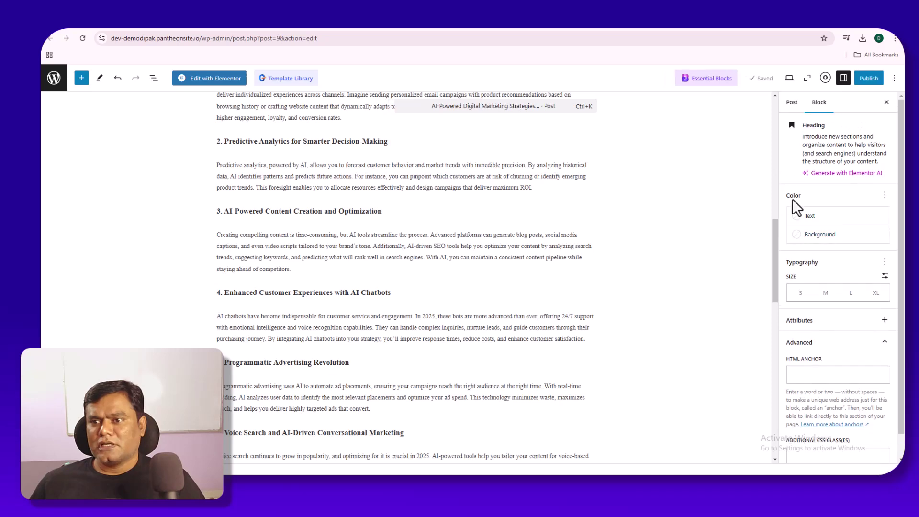
# Look over the post-level settings again, including Page Settings & Styling, and the editor's view and tool options.
pyautogui.click(792, 102)
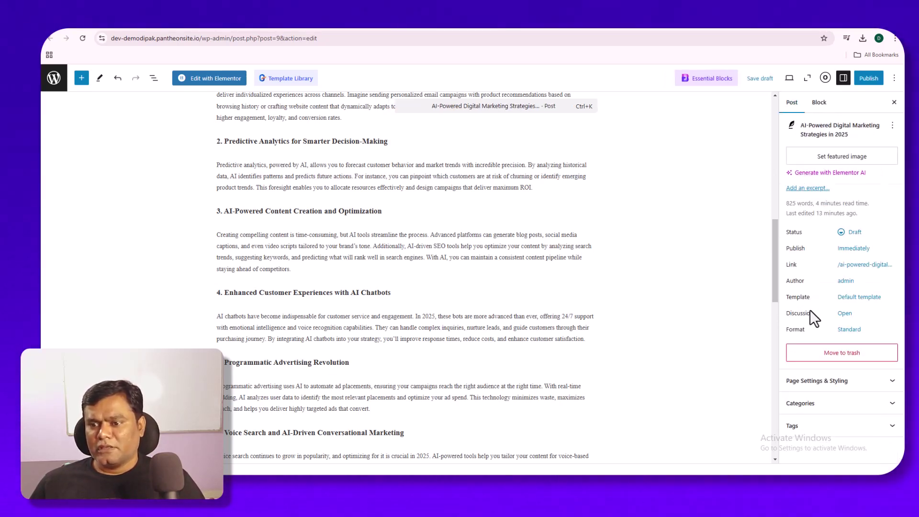
pyautogui.click(809, 382)
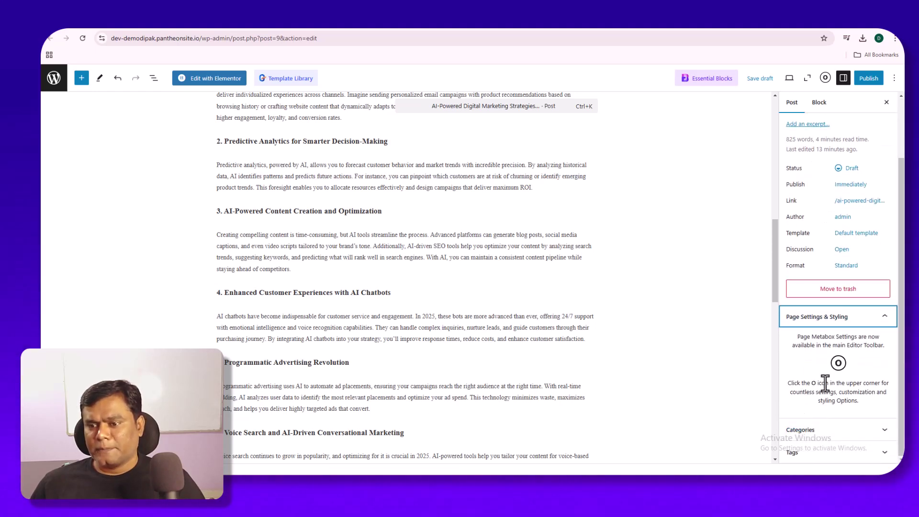
pyautogui.click(829, 319)
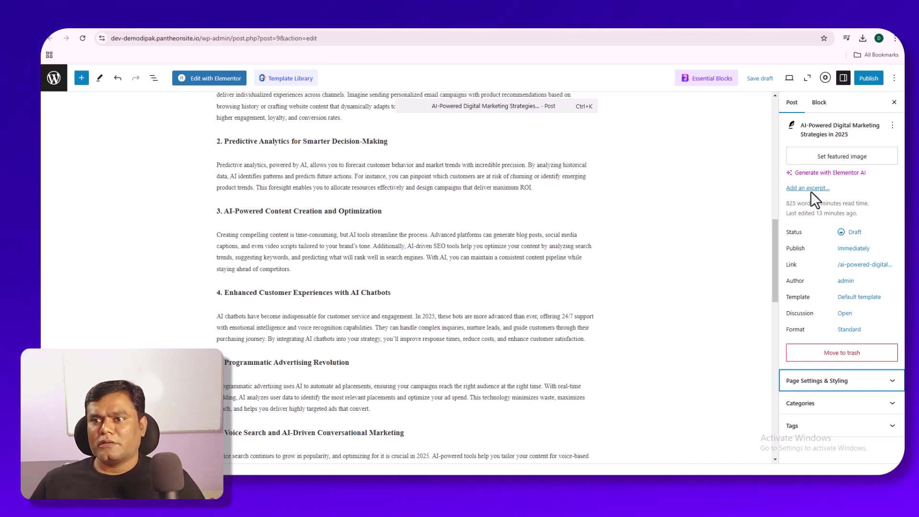
pyautogui.click(894, 79)
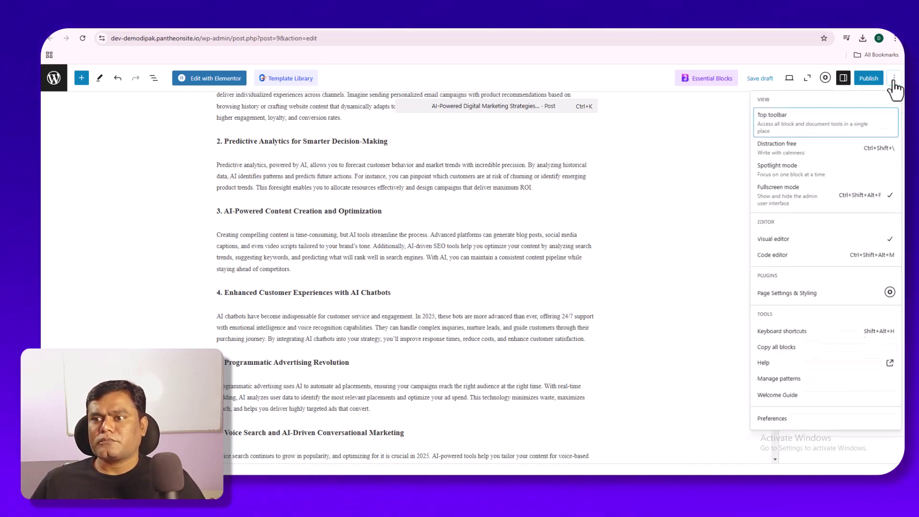
pyautogui.click(894, 81)
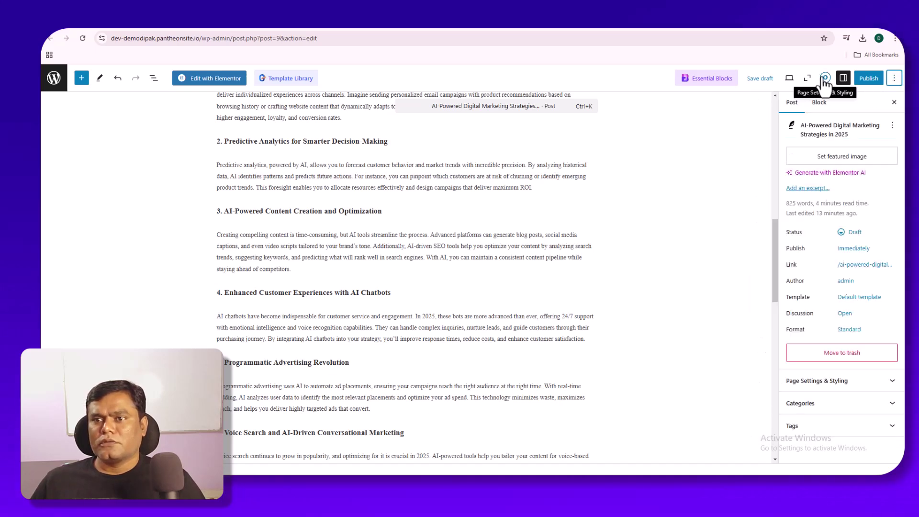
# Open the media library to choose a featured image for the post.
pyautogui.click(828, 157)
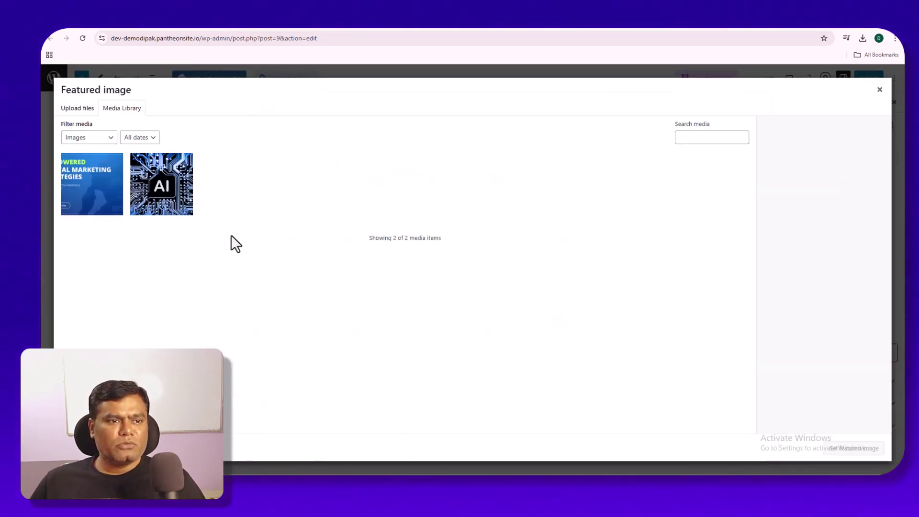
# Set Digital-Marketing-Strategies.png as the post's featured image, and remove it again.
pyautogui.click(102, 205)
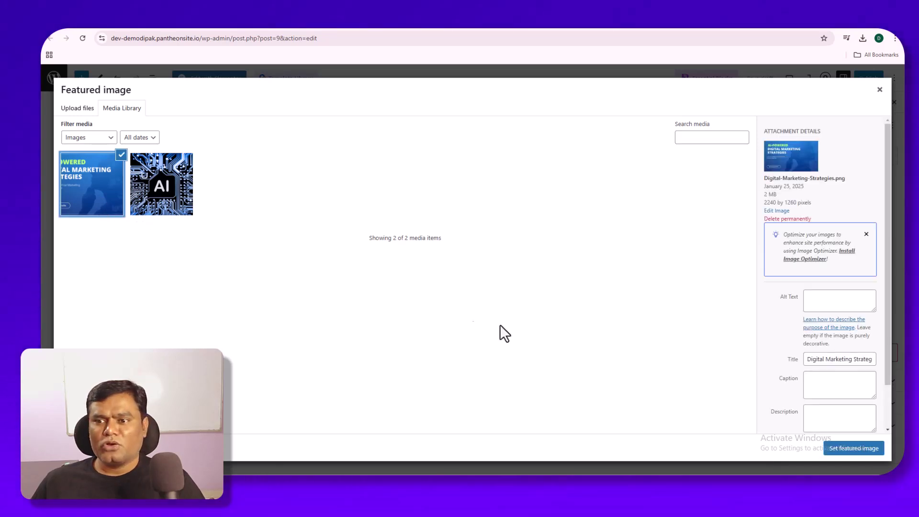
pyautogui.click(840, 452)
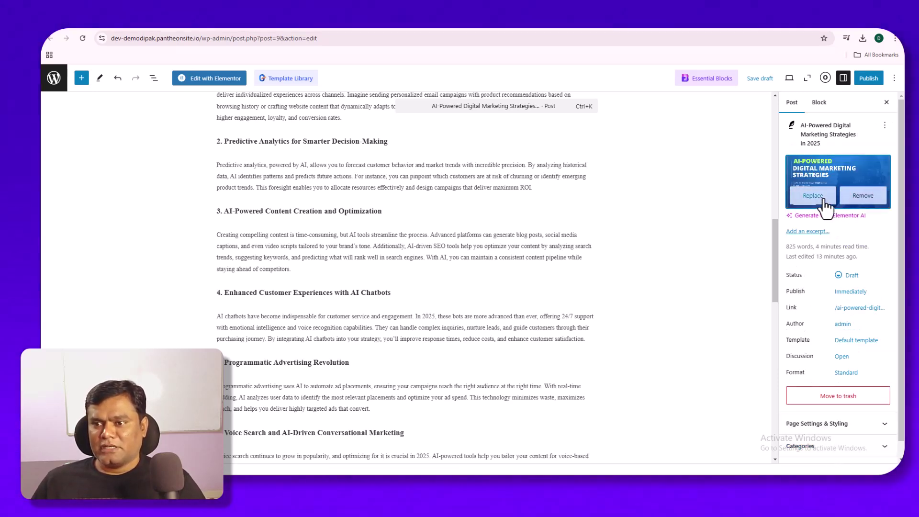
pyautogui.click(864, 196)
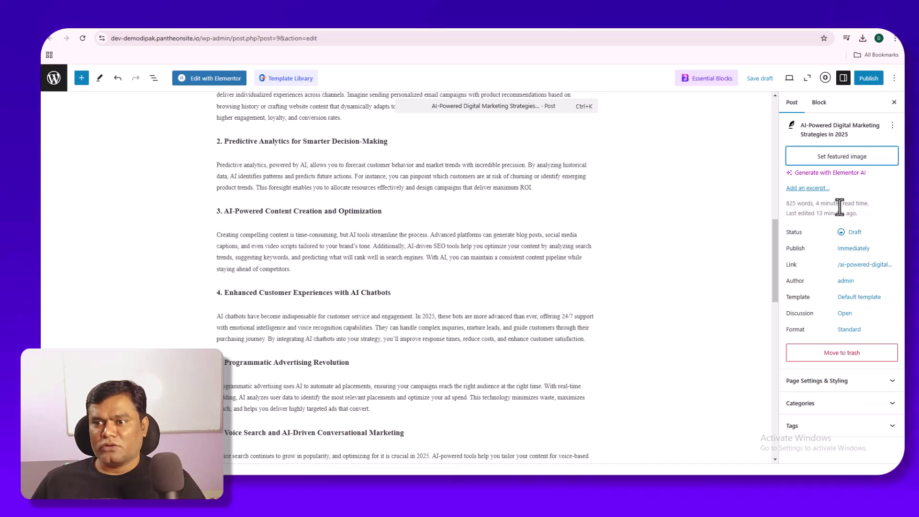
# Start publishing the post and review its visibility choices and publish date and time settings.
pyautogui.click(864, 83)
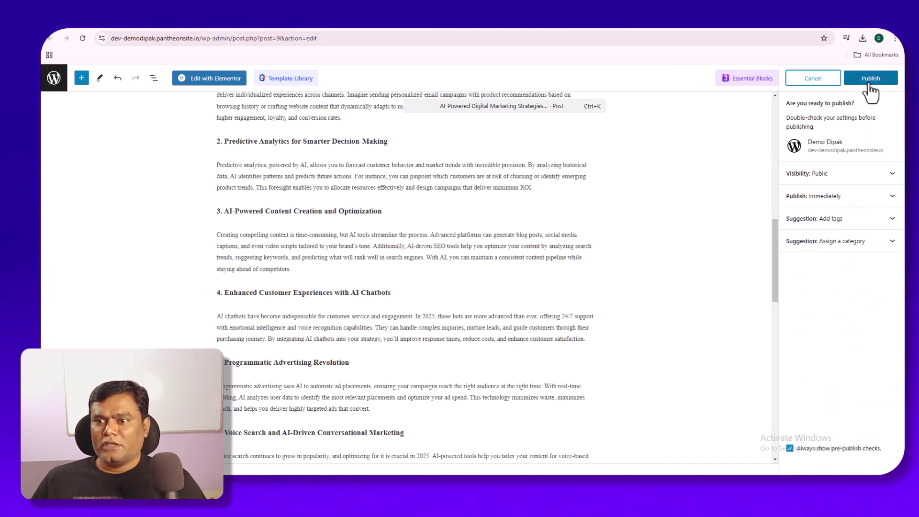
pyautogui.click(842, 175)
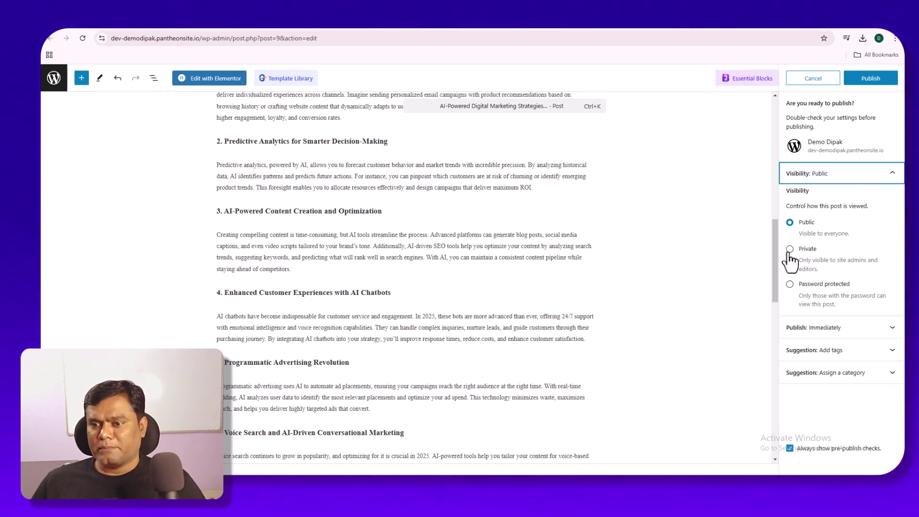
pyautogui.click(835, 328)
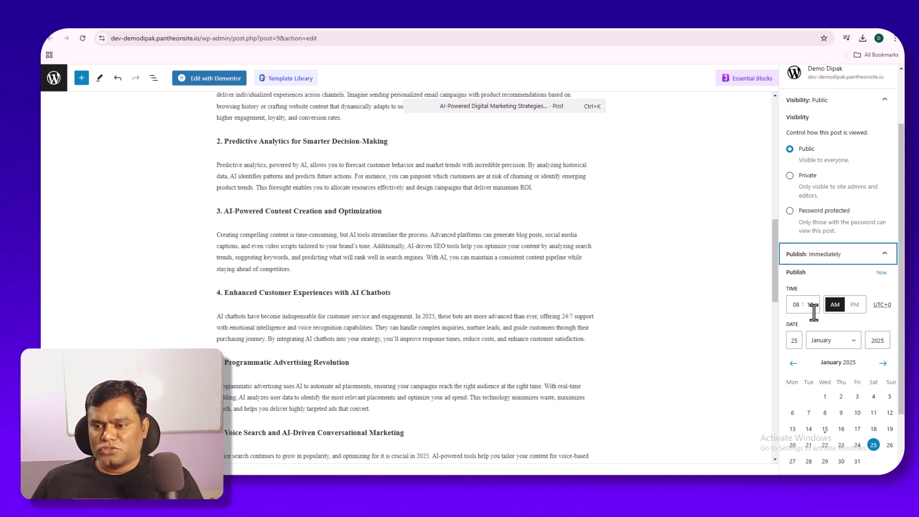
pyautogui.scroll(-3, 814, 312)
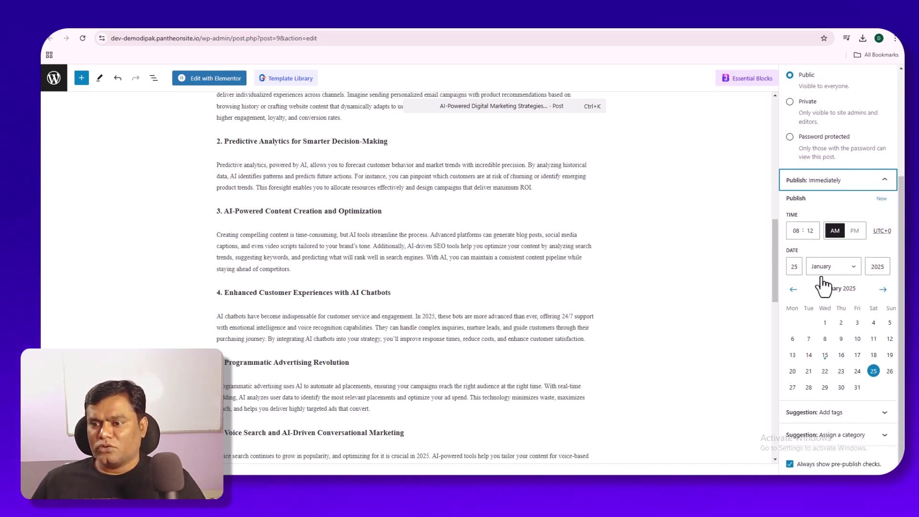
pyautogui.scroll(1, 821, 372)
pyautogui.scroll(-2, 821, 372)
pyautogui.scroll(2, 821, 358)
pyautogui.scroll(-2, 821, 359)
# Examine the suggested tags section of the pre-publish checks, and cancel publishing.
pyautogui.click(855, 421)
pyautogui.click(815, 393)
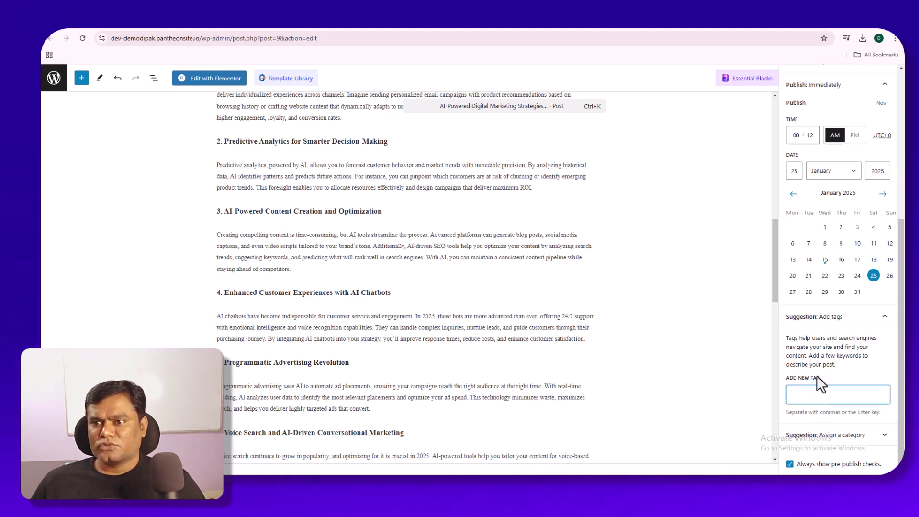
pyautogui.scroll(4, 842, 239)
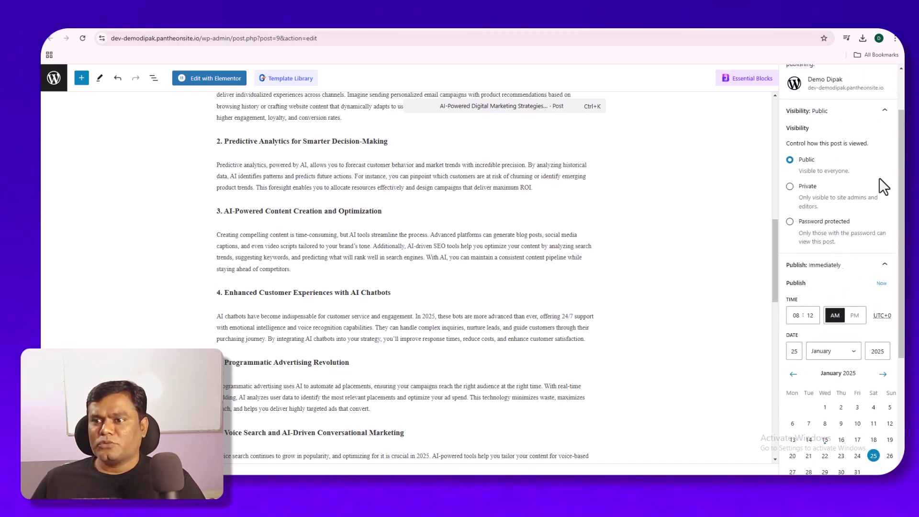
pyautogui.click(883, 113)
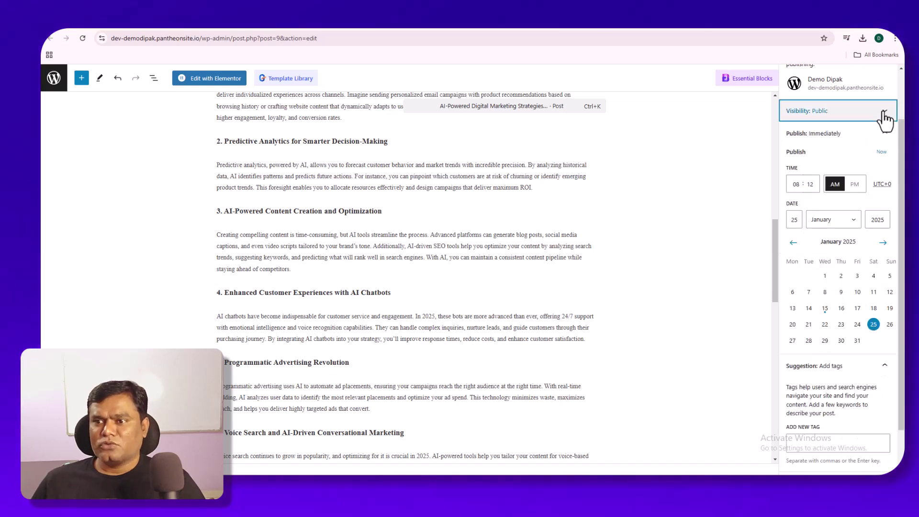
pyautogui.scroll(-3, 829, 334)
pyautogui.scroll(2, 830, 334)
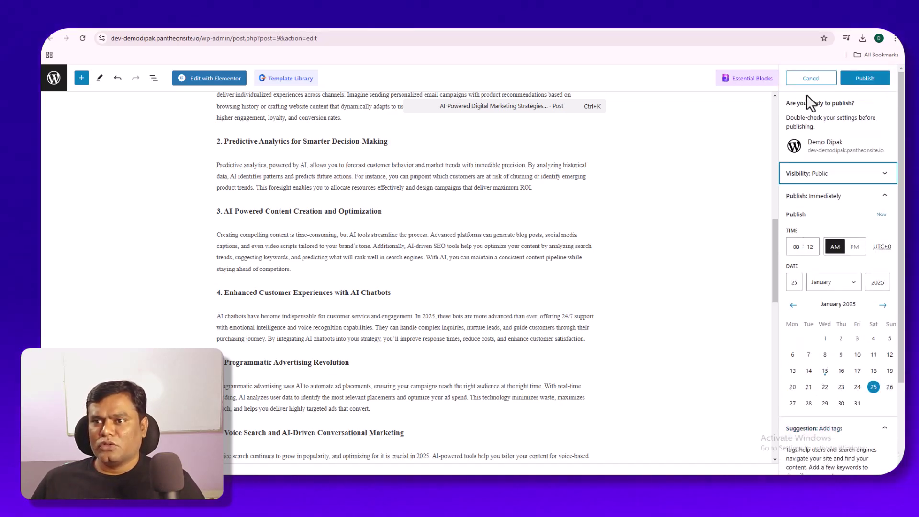
pyautogui.click(811, 78)
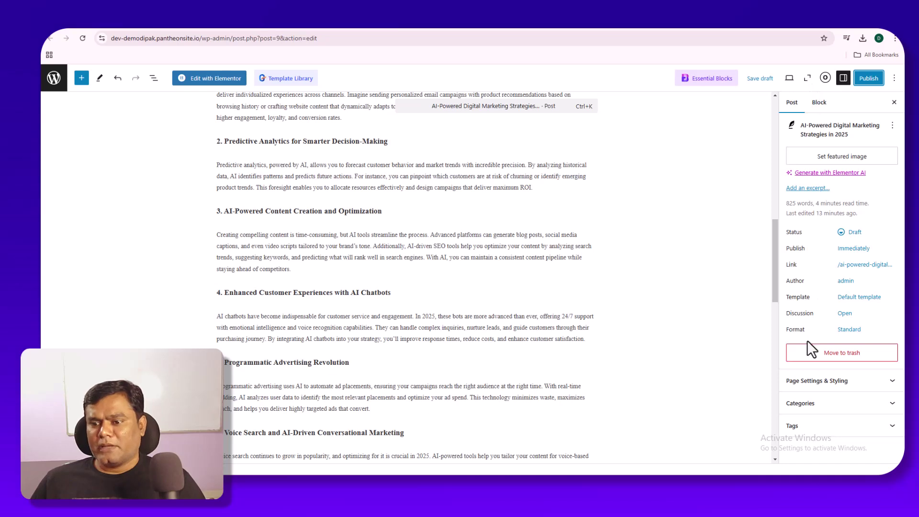
# Add the tags "Digital marketing" and "AI" to the post.
pyautogui.click(819, 403)
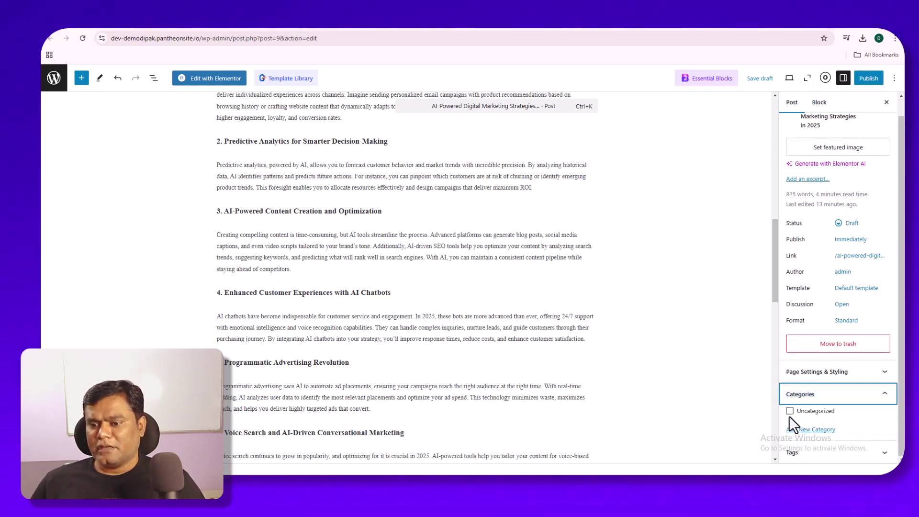
pyautogui.click(817, 404)
pyautogui.click(813, 431)
pyautogui.click(809, 430)
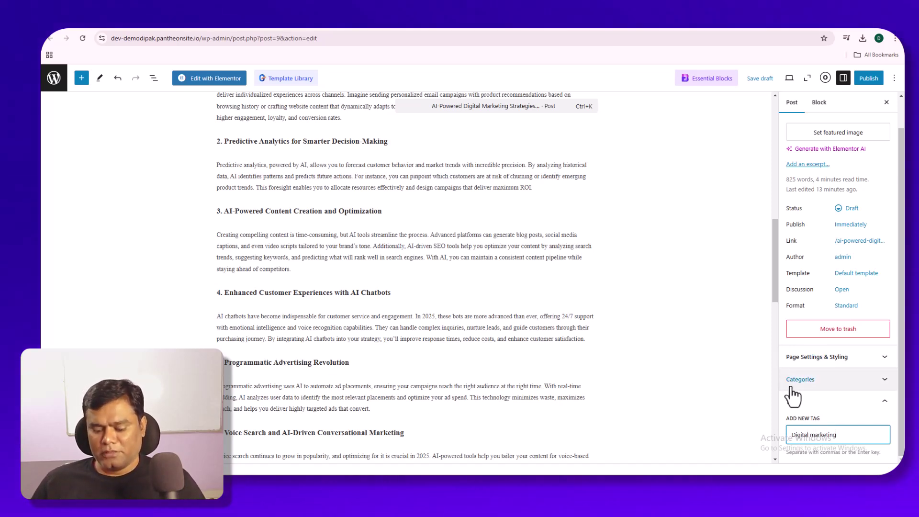
pyautogui.press('Return')
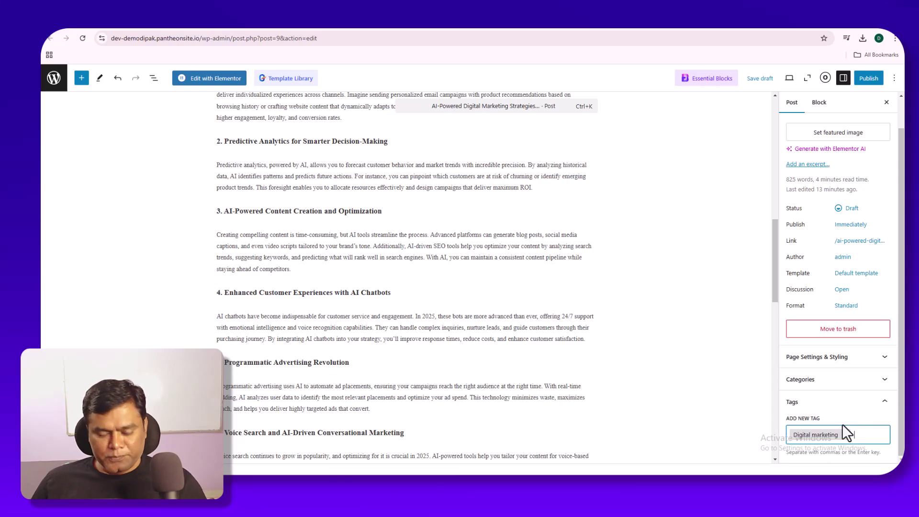
pyautogui.write('ai')
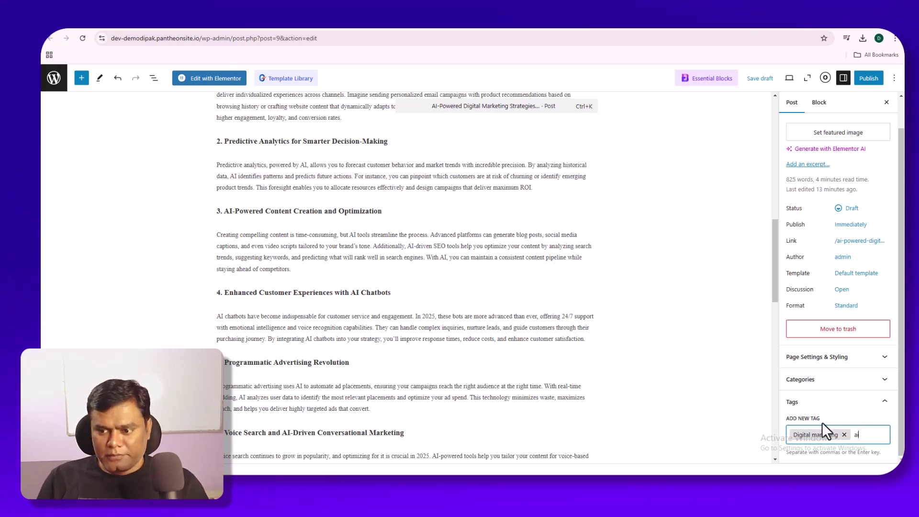
pyautogui.press('BackSpace')
pyautogui.write('AI')
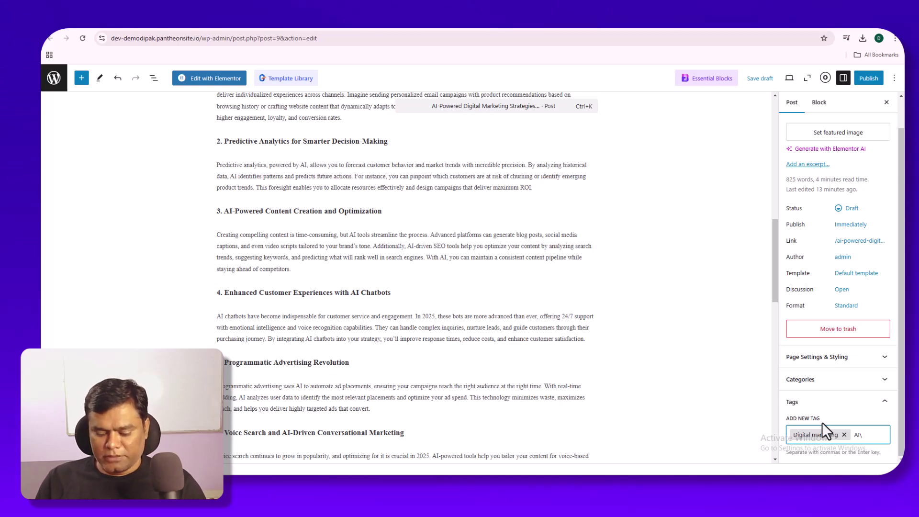
pyautogui.press('Return')
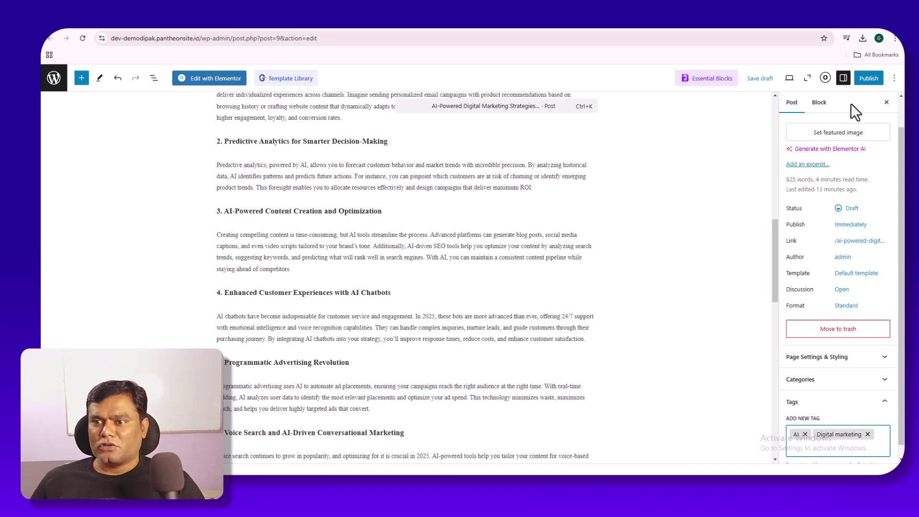
# Publish the post and open the live version in a new browser tab.
pyautogui.click(868, 79)
pyautogui.click(865, 78)
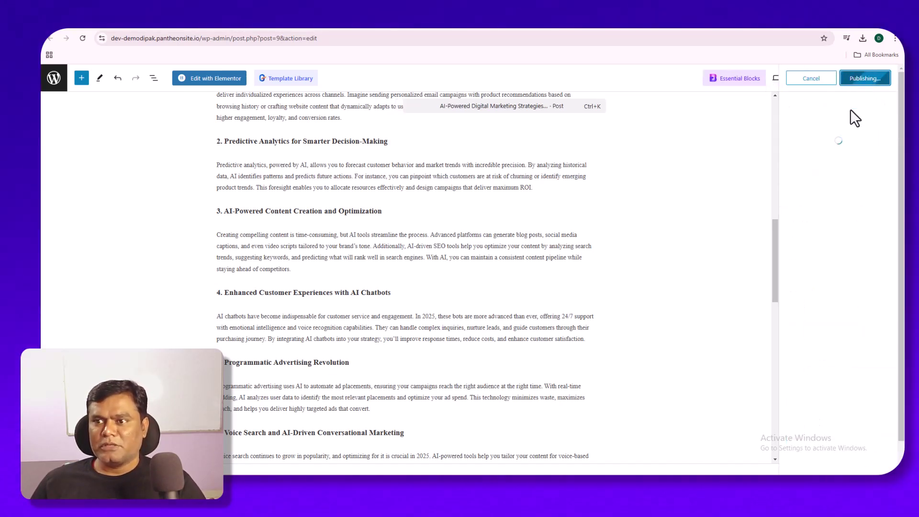
pyautogui.rightClick(810, 191)
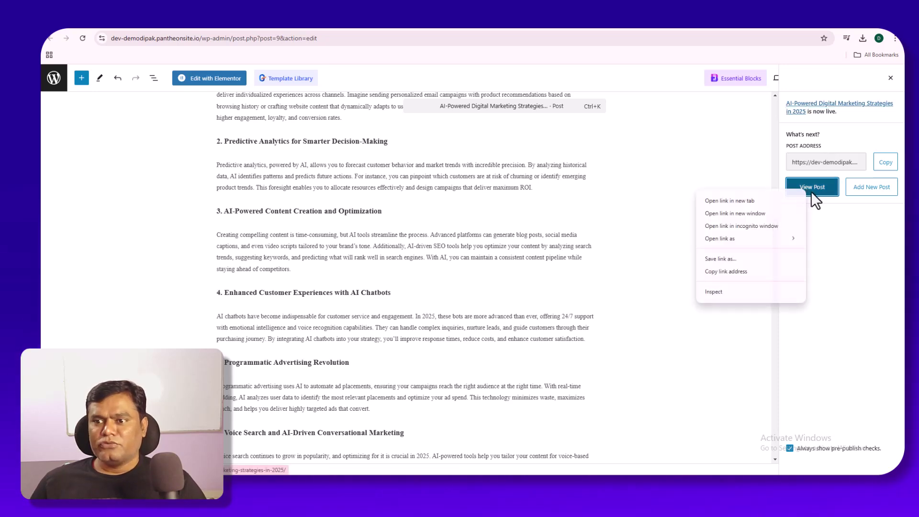
pyautogui.click(759, 198)
pyautogui.click(406, 21)
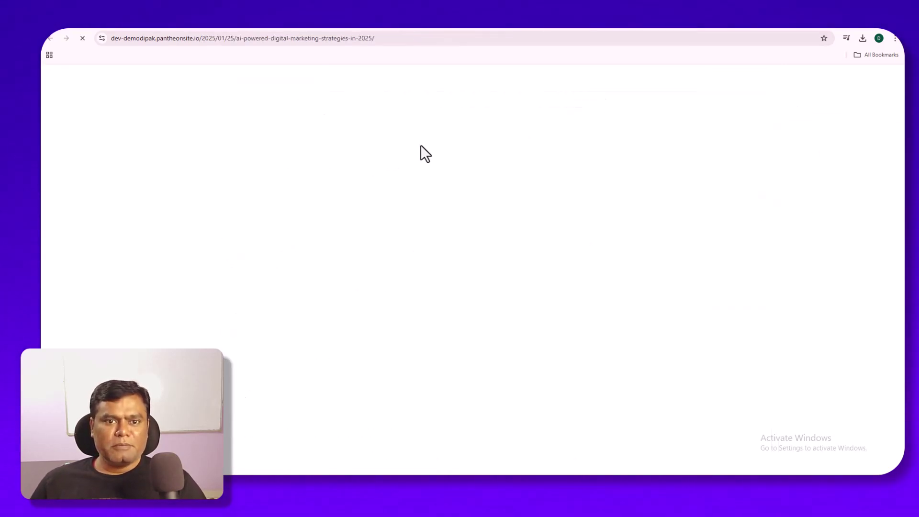
# Look through the published post's title, images, headings and body text on the live site.
pyautogui.scroll(-8, 408, 200)
pyautogui.scroll(-10, 407, 200)
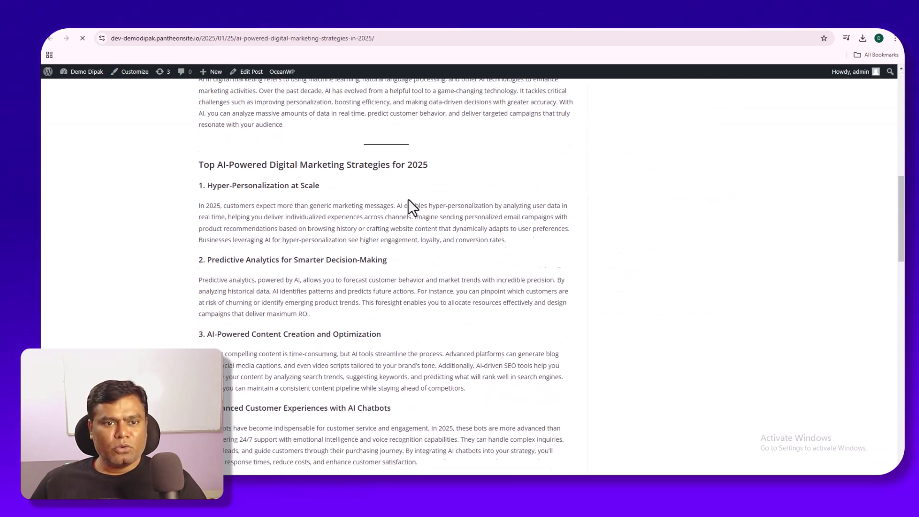
pyautogui.scroll(-2, 408, 199)
pyautogui.scroll(12, 407, 199)
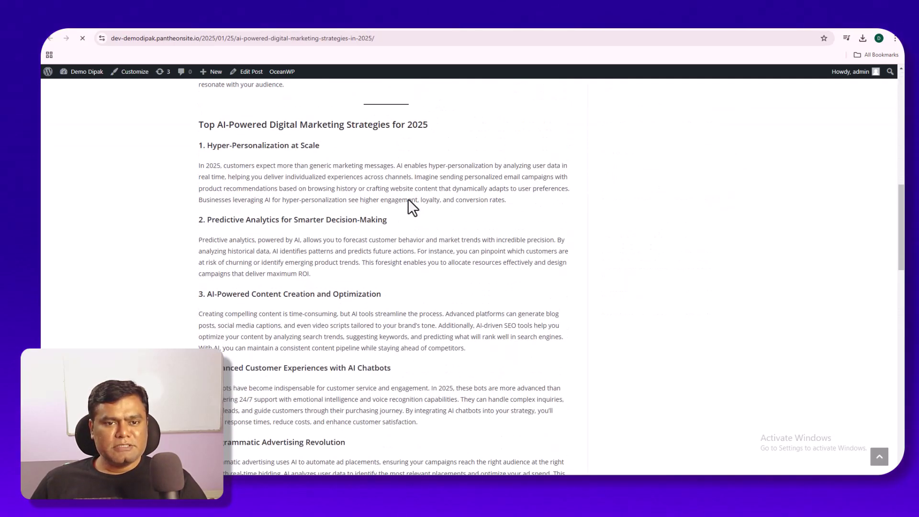
pyautogui.scroll(5, 408, 199)
pyautogui.scroll(-4, 408, 199)
pyautogui.scroll(4, 408, 199)
pyautogui.scroll(-2, 408, 199)
pyautogui.scroll(2, 408, 199)
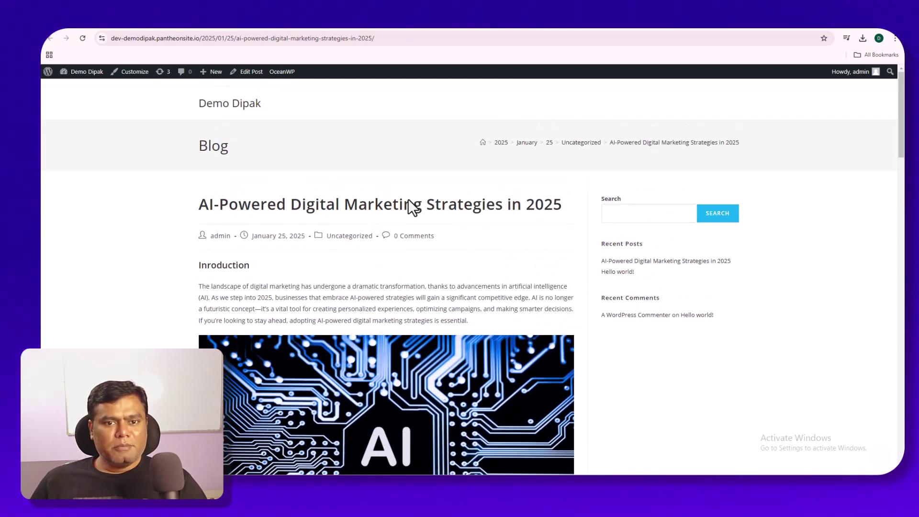
pyautogui.scroll(-4, 408, 199)
pyautogui.scroll(-5, 408, 199)
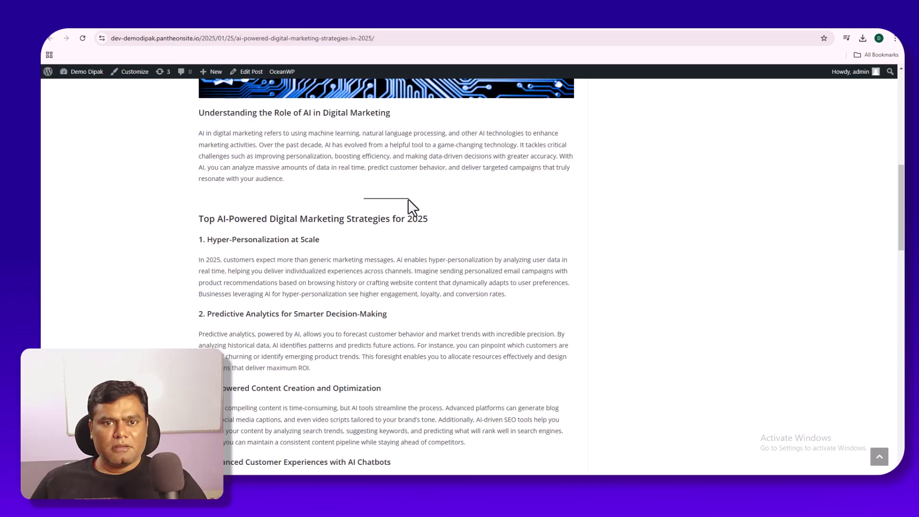
pyautogui.scroll(10, 407, 199)
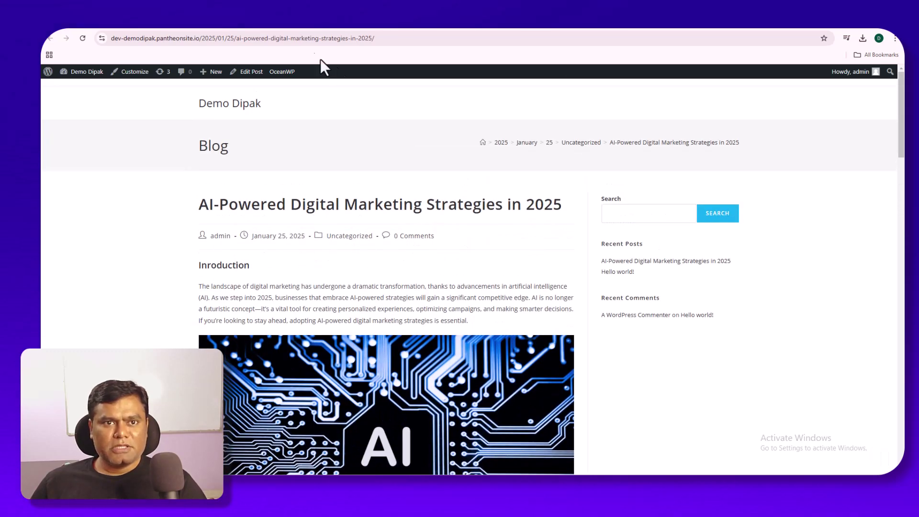
# Return to the post editor, set Digital-Marketing-Strategies.png as the featured image, and save the post.
pyautogui.click(308, 26)
pyautogui.click(890, 77)
pyautogui.click(844, 143)
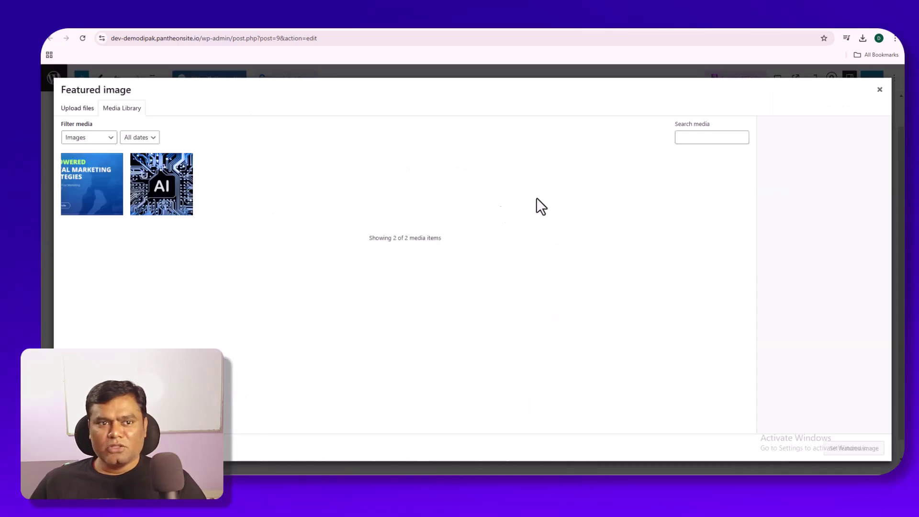
pyautogui.click(94, 194)
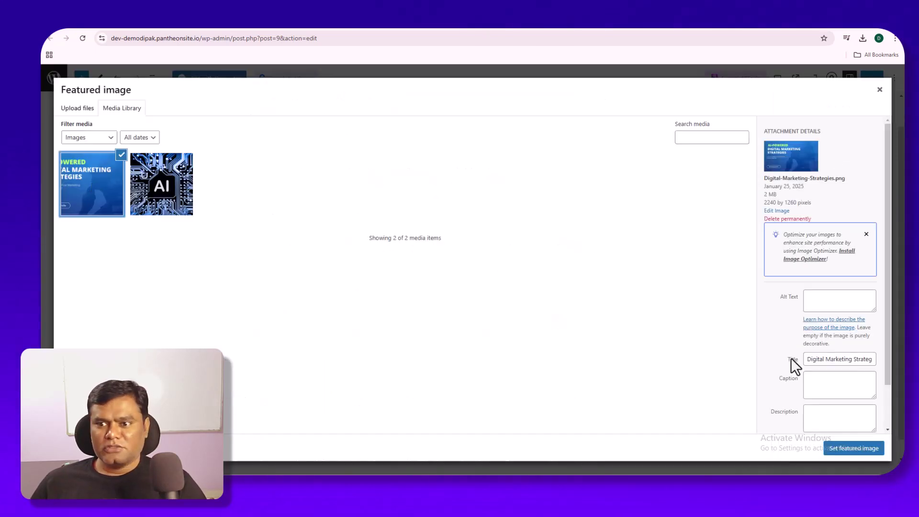
pyautogui.click(844, 452)
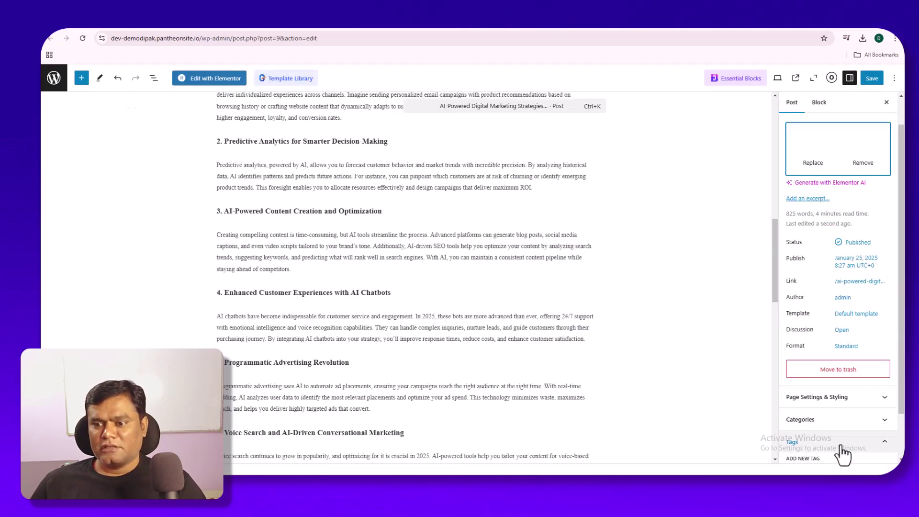
pyautogui.click(872, 79)
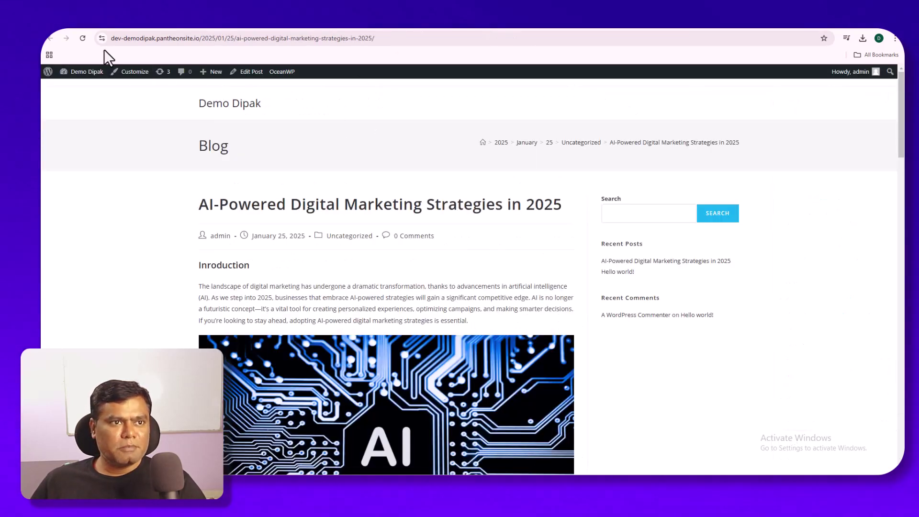
# Reload the live post and check its featured image and content.
pyautogui.click(83, 38)
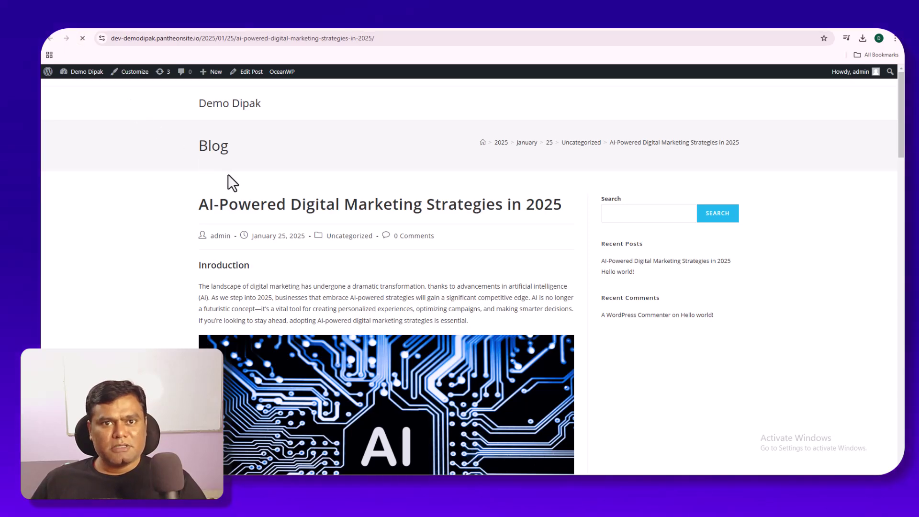
pyautogui.scroll(-2, 259, 217)
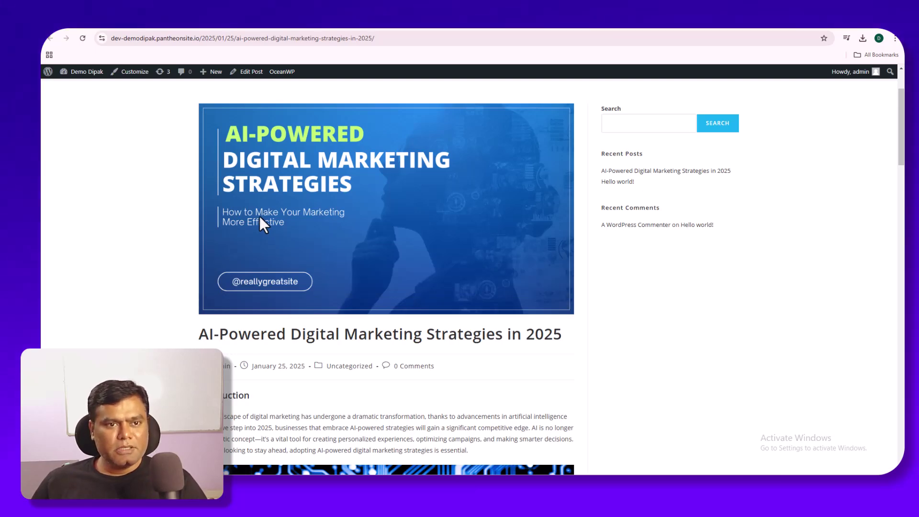
pyautogui.scroll(-2, 384, 210)
pyautogui.scroll(1, 384, 210)
pyautogui.scroll(-12, 386, 211)
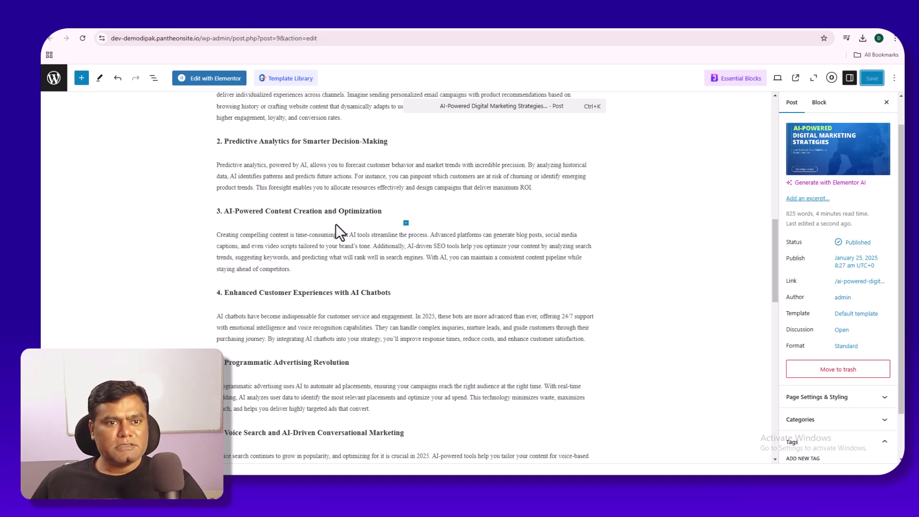
# Add an Image block below the "Top AI-Powered Digital Marketing Strategies for 2025" heading and open the media library for it.
pyautogui.scroll(7, 317, 206)
pyautogui.scroll(-3, 297, 205)
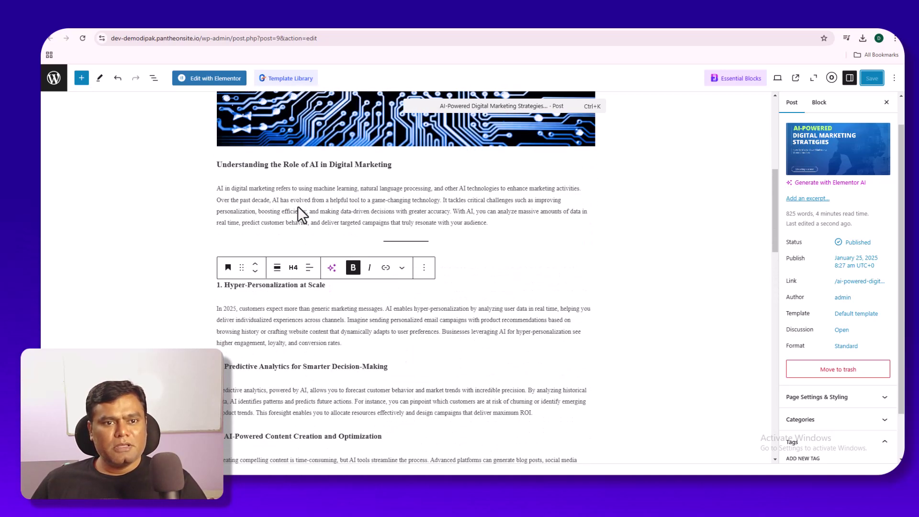
pyautogui.click(493, 227)
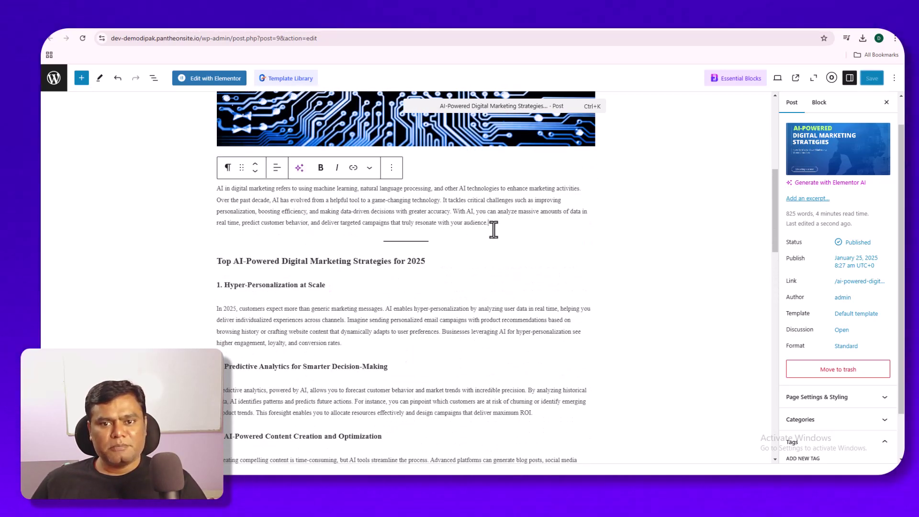
pyautogui.click(451, 263)
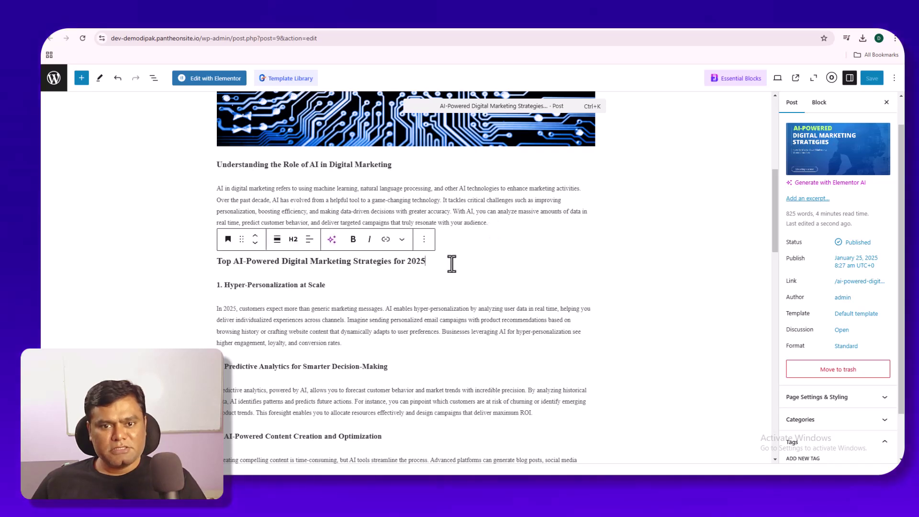
pyautogui.press('Return')
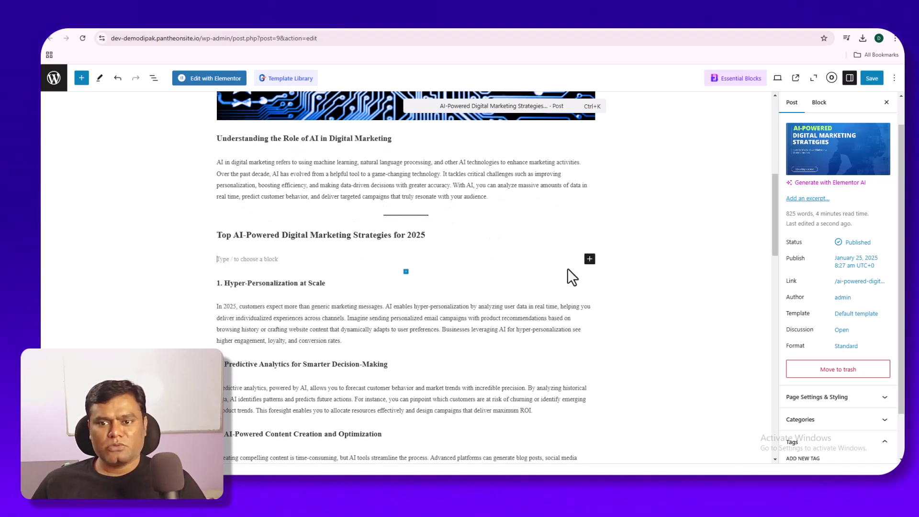
pyautogui.click(589, 259)
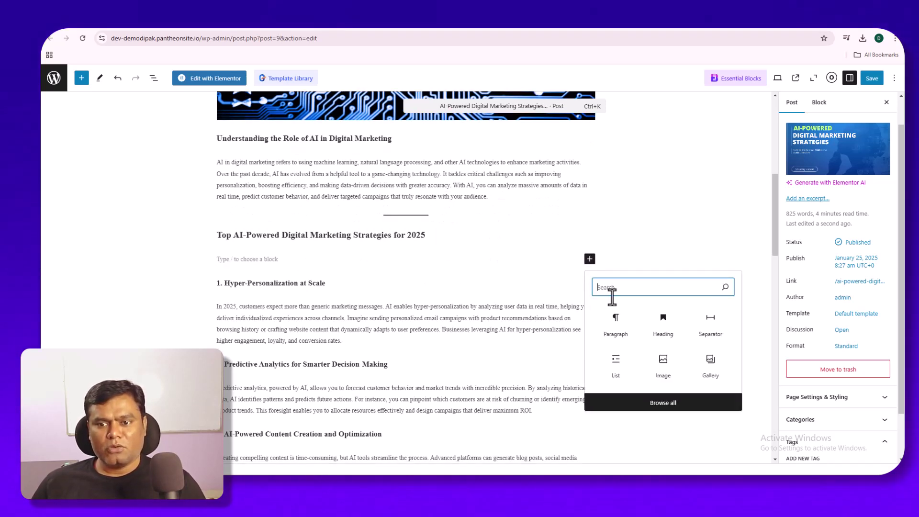
pyautogui.click(664, 366)
pyautogui.click(269, 307)
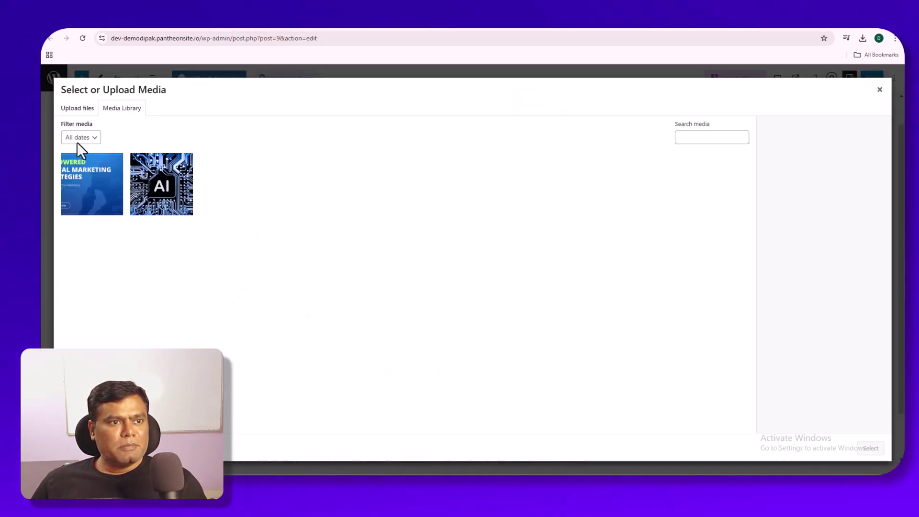
# Upload Digital Marketing Strategies (2).png from Downloads and insert it into the image block.
pyautogui.click(77, 109)
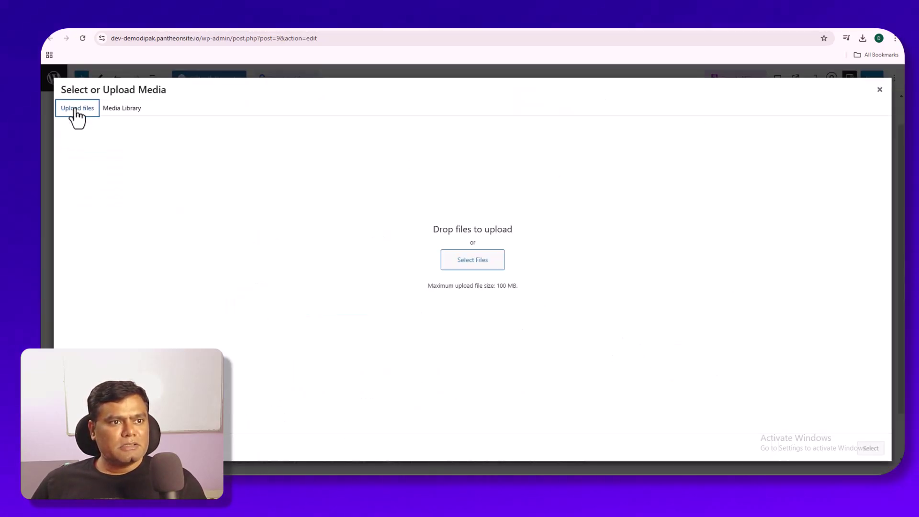
pyautogui.click(481, 265)
pyautogui.click(159, 91)
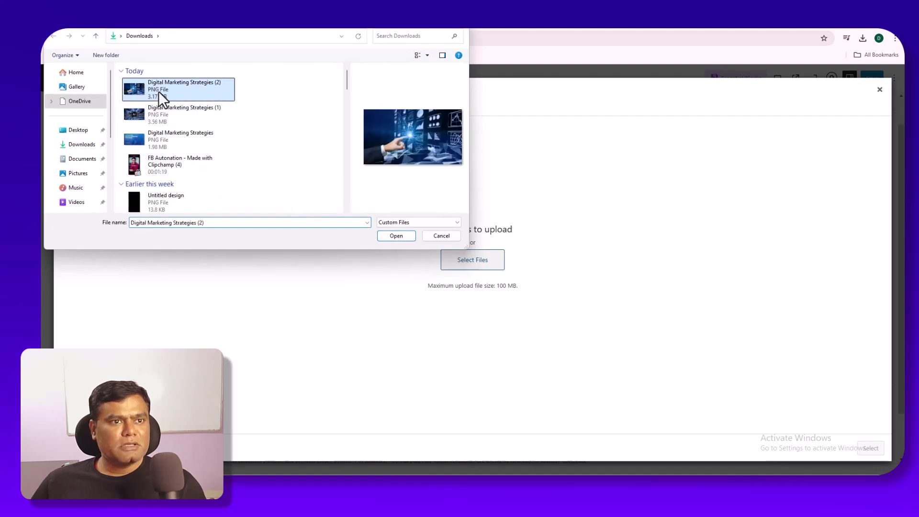
pyautogui.click(400, 234)
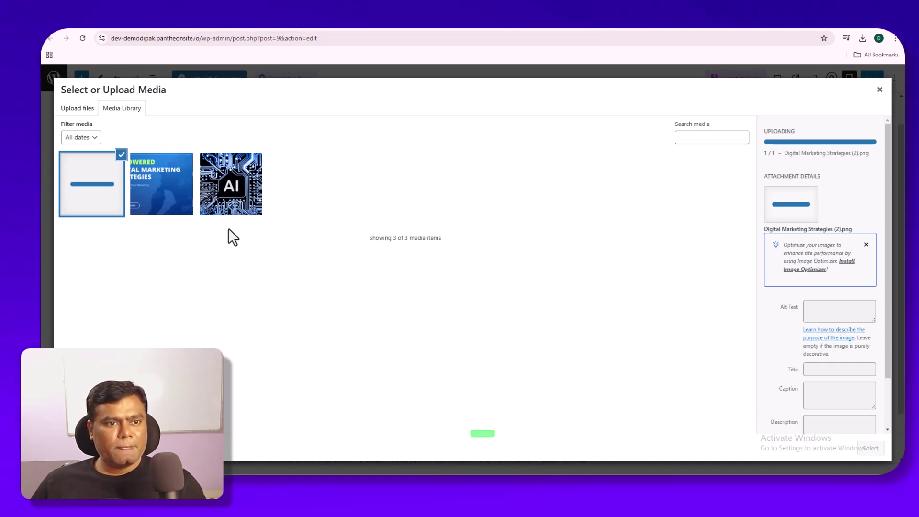
pyautogui.click(187, 204)
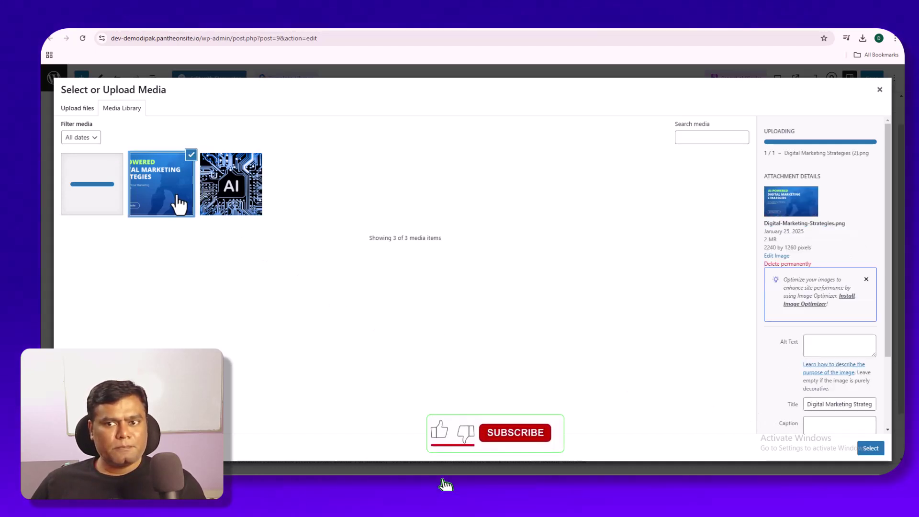
pyautogui.click(91, 213)
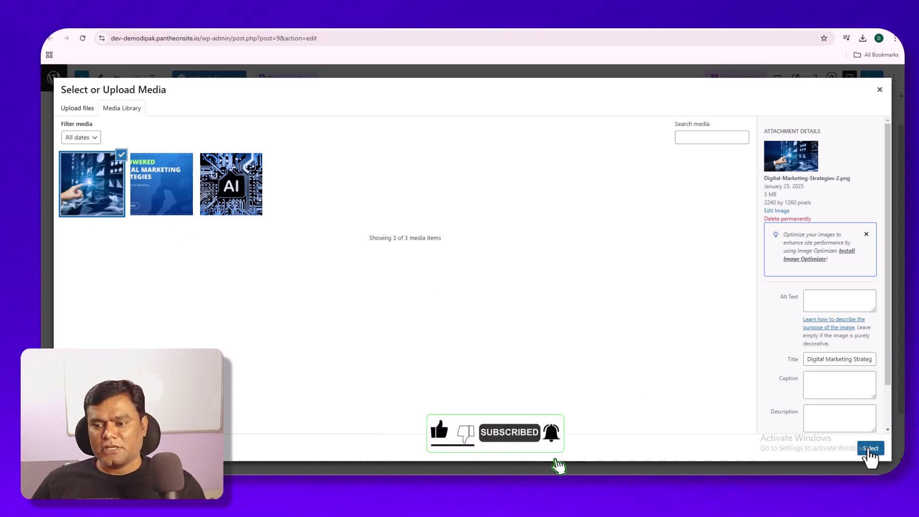
pyautogui.click(870, 448)
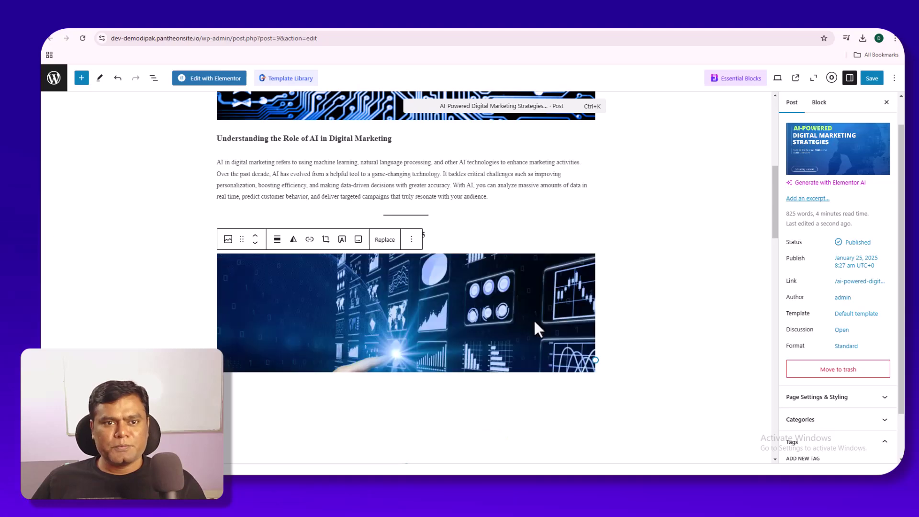
# Look over the post around the inserted image and save the post.
pyautogui.scroll(-3, 534, 320)
pyautogui.scroll(-10, 534, 321)
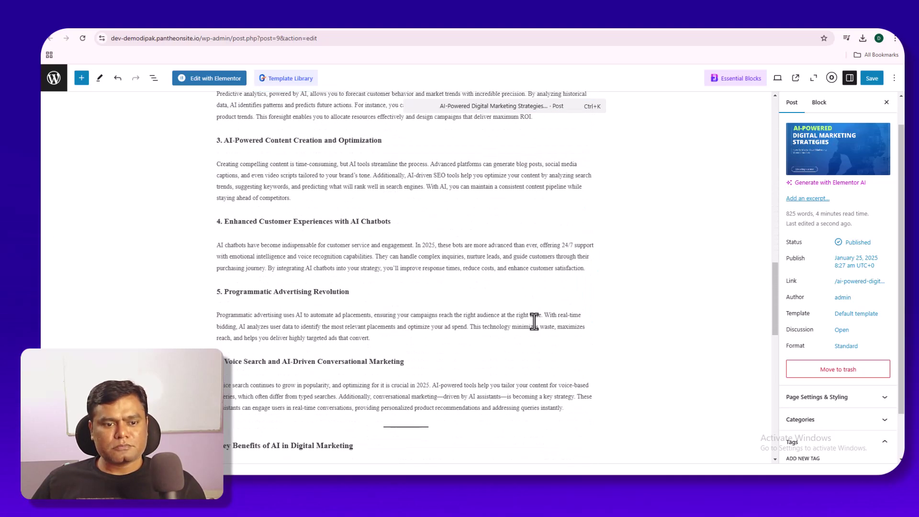
pyautogui.scroll(10, 534, 320)
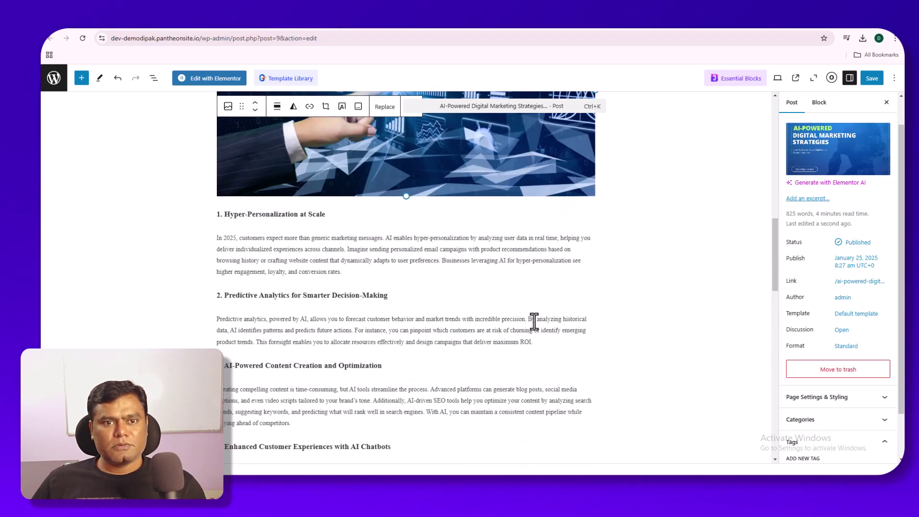
pyautogui.click(872, 78)
# Insert Digital-Marketing-Strategies-2.png from the media library below the "Key Benefits of AI in Digital Marketing" heading and save the post.
pyautogui.scroll(-4, 513, 320)
pyautogui.scroll(-10, 514, 320)
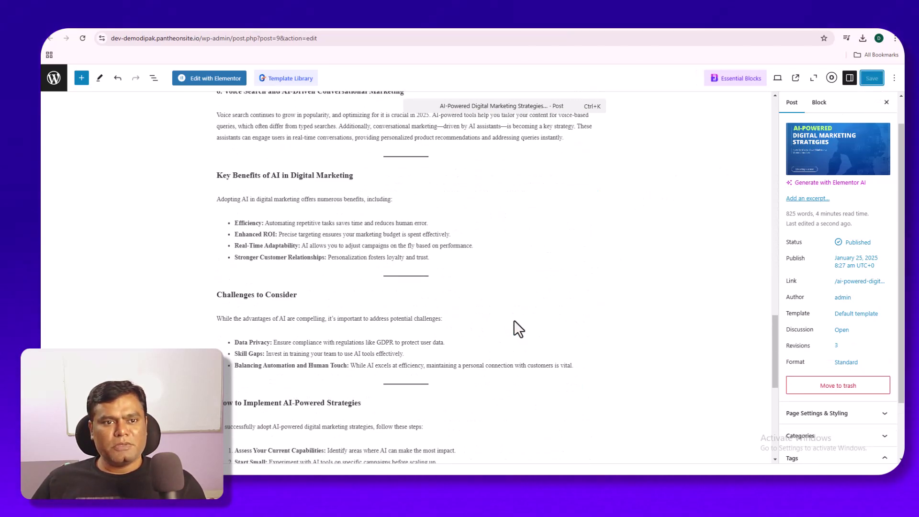
pyautogui.click(358, 176)
pyautogui.press('Return')
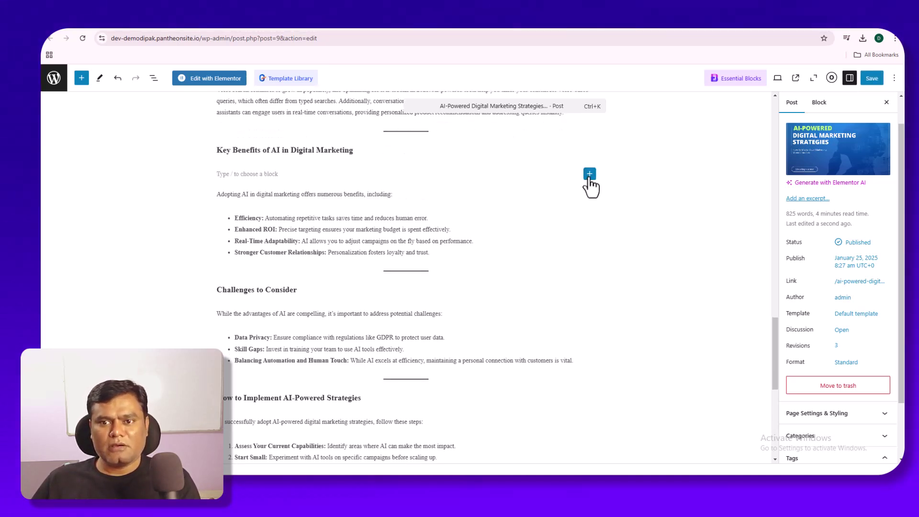
pyautogui.click(589, 174)
pyautogui.click(663, 278)
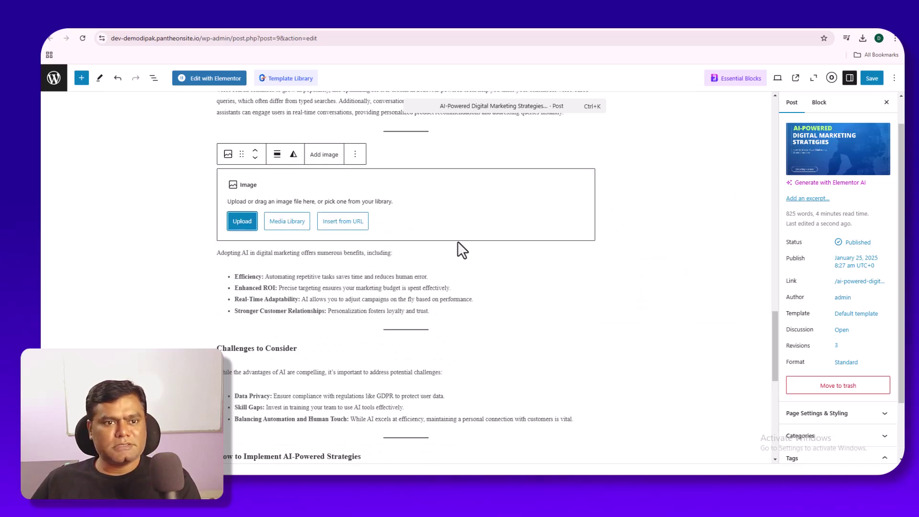
pyautogui.click(293, 221)
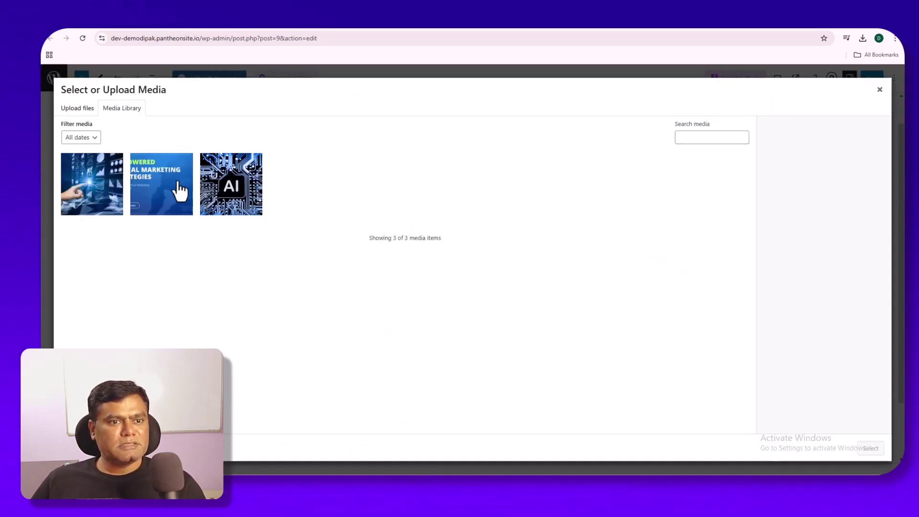
pyautogui.click(113, 206)
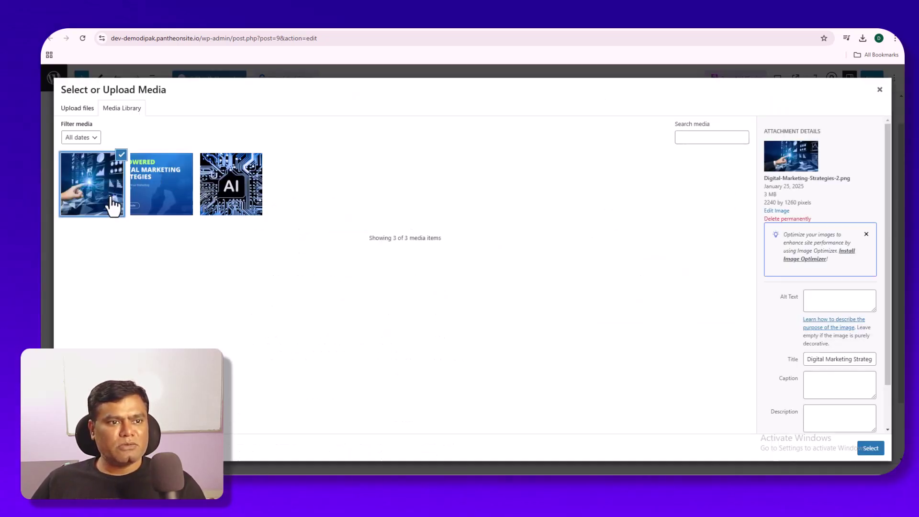
pyautogui.click(869, 450)
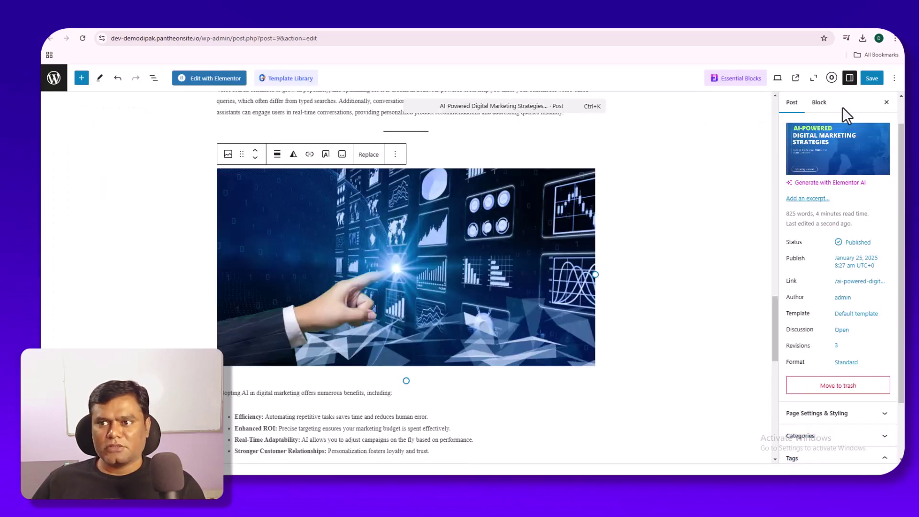
pyautogui.click(869, 80)
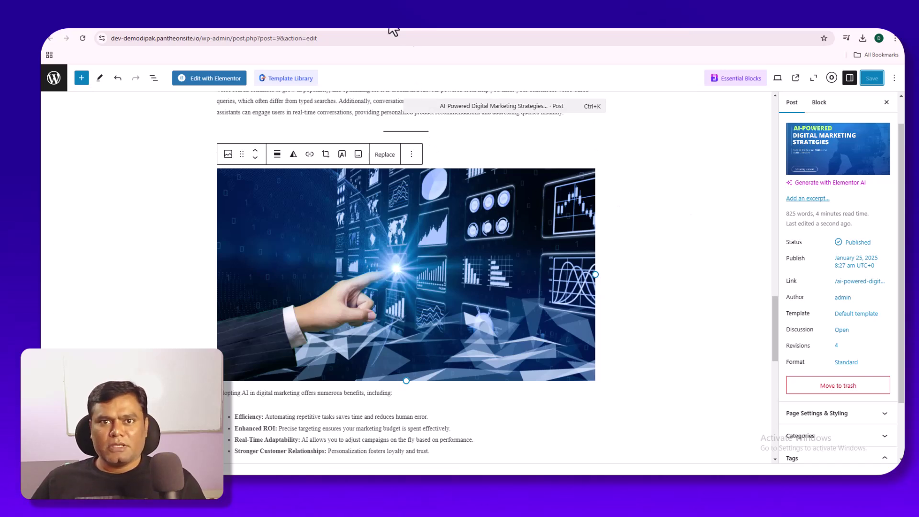
# Reload the live post and check the newly added images and the content throughout the page.
pyautogui.click(408, 29)
pyautogui.click(82, 38)
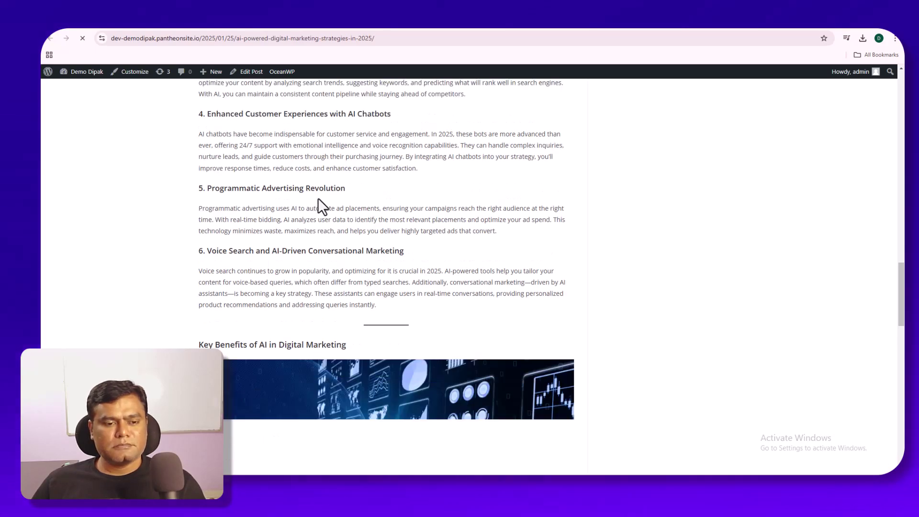
pyautogui.scroll(15, 318, 197)
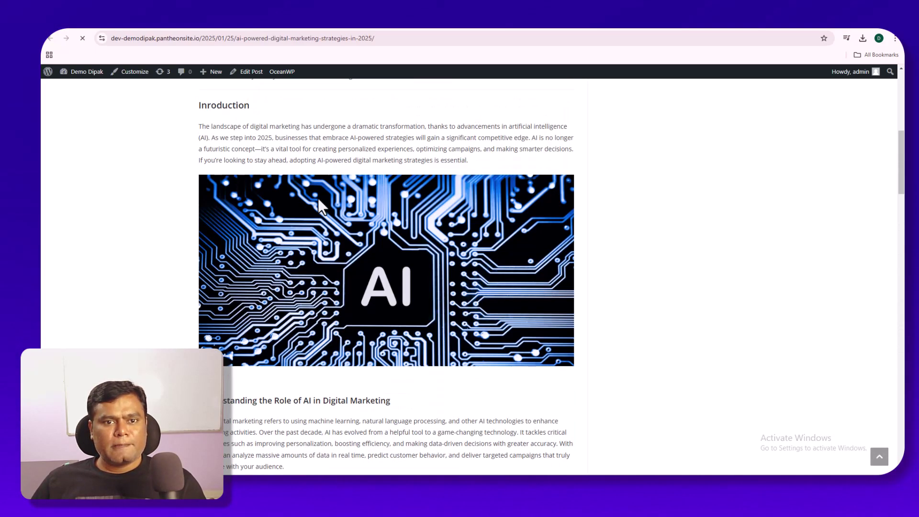
pyautogui.scroll(-15, 318, 199)
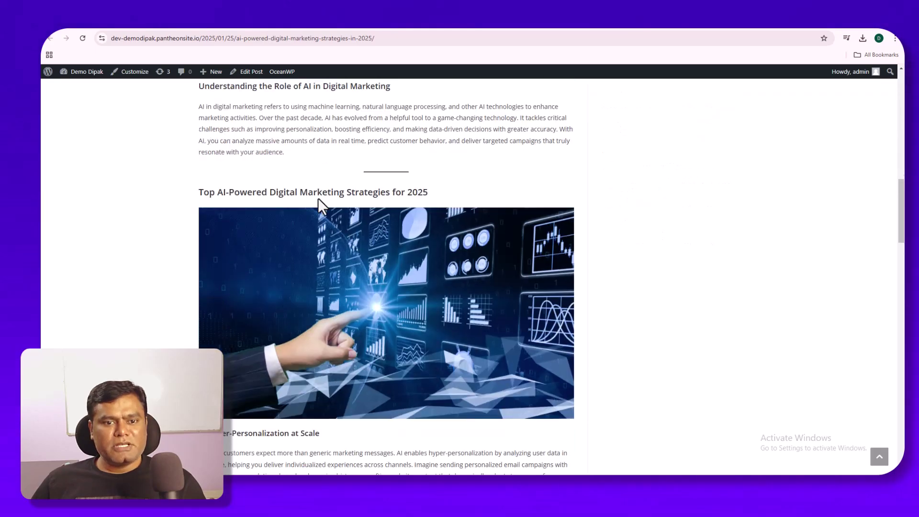
pyautogui.scroll(-10, 317, 197)
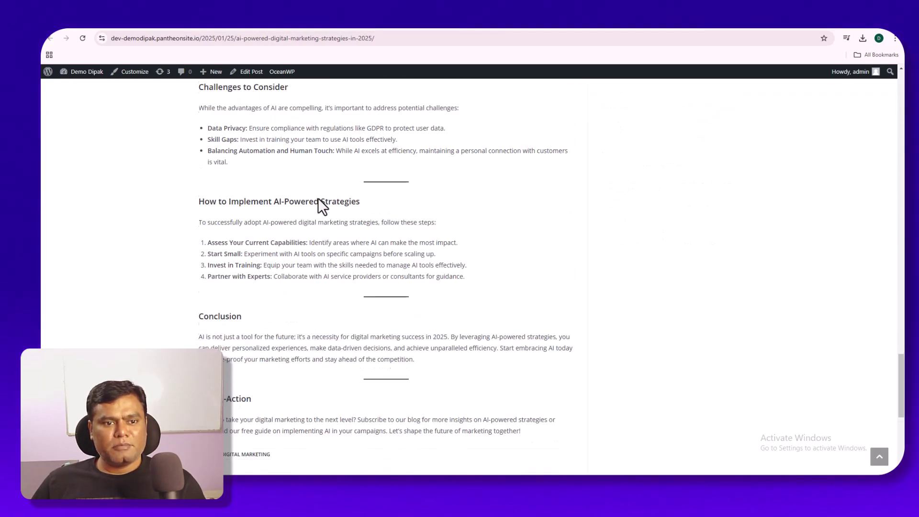
pyautogui.scroll(15, 318, 197)
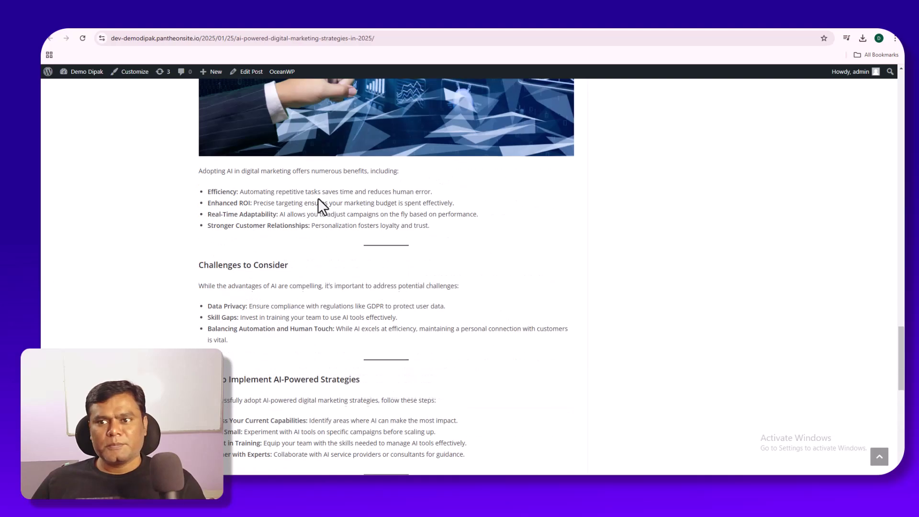
pyautogui.scroll(10, 318, 197)
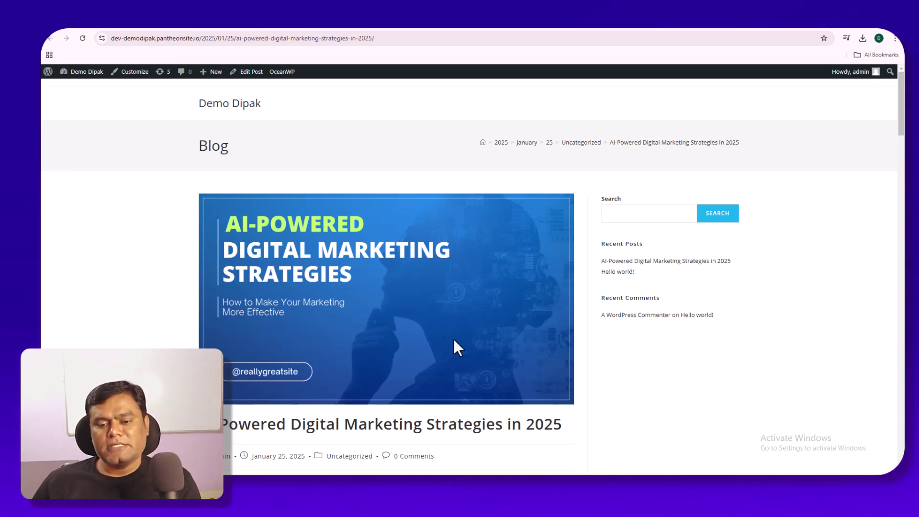
# Switch to the Miro board and view the "Design Professional Blog" topic outline.
pyautogui.click(497, 486)
pyautogui.click(497, 486)
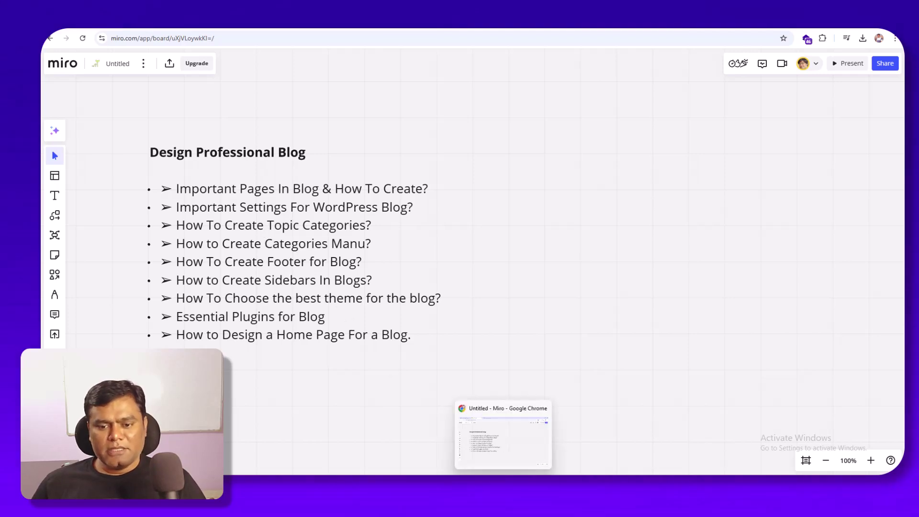
# Return to the WordPress dashboard and open the post categories page.
pyautogui.click(503, 483)
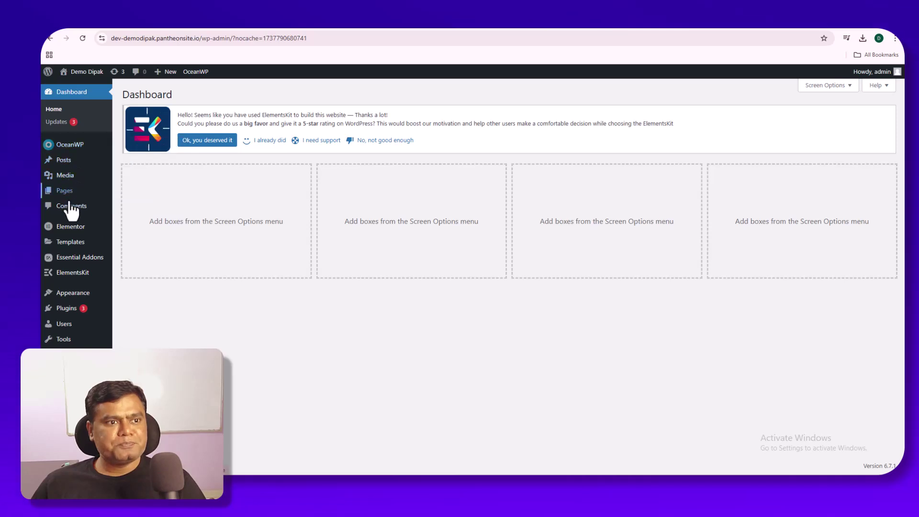
pyautogui.moveTo(67, 166)
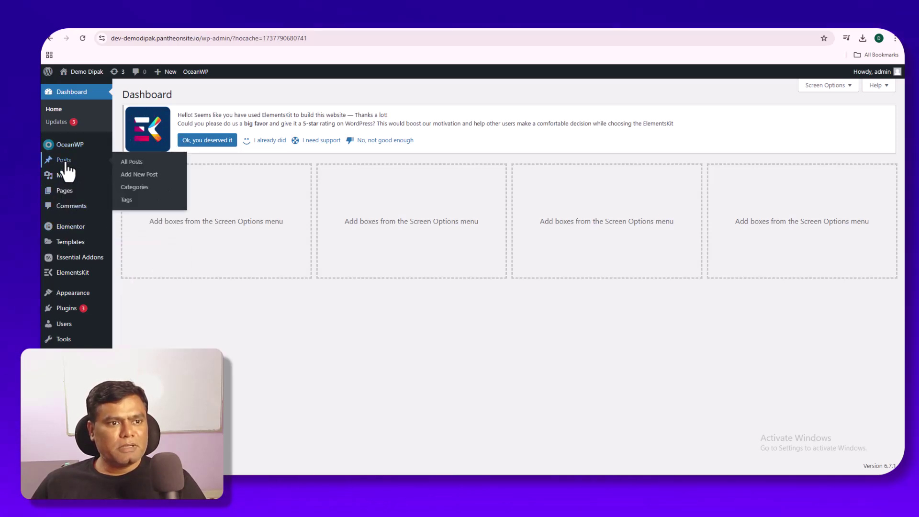
pyautogui.click(142, 192)
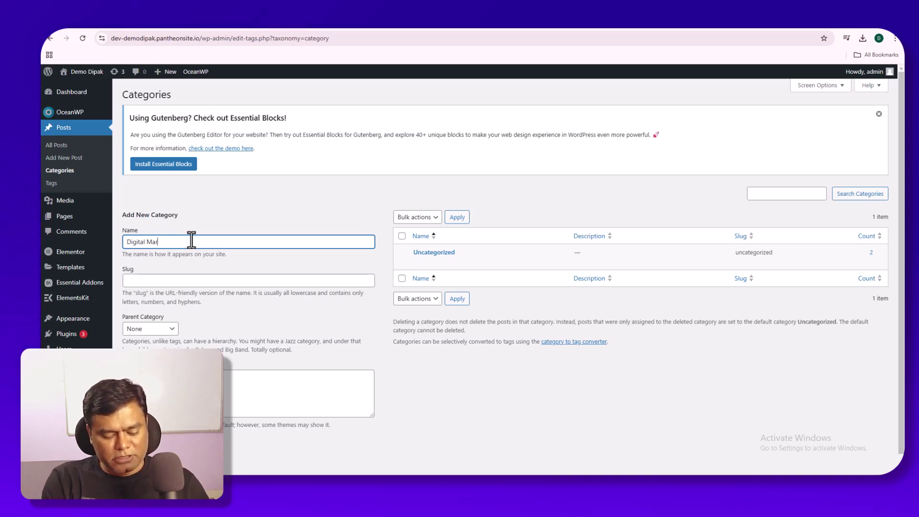
pyautogui.write('Digital Markeitng')
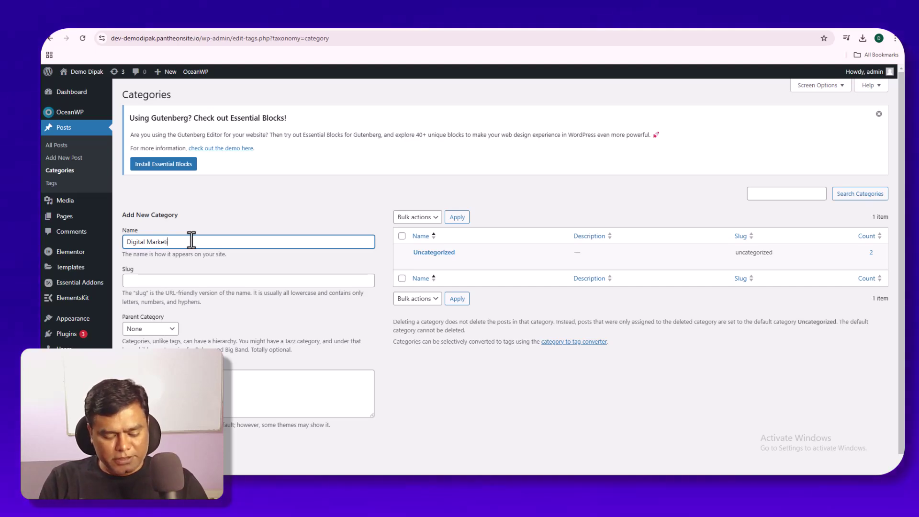
pyautogui.press('BackSpace')
pyautogui.press('BackSpace')
pyautogui.press('BackSpace')
pyautogui.press('BackSpace')
pyautogui.press('BackSpace')
pyautogui.press('BackSpace')
pyautogui.press('BackSpace')
pyautogui.press('BackSpace')
pyautogui.press('BackSpace')
pyautogui.press('BackSpace')
pyautogui.press('BackSpace')
pyautogui.press('BackSpace')
pyautogui.press('BackSpace')
pyautogui.press('BackSpace')
pyautogui.press('BackSpace')
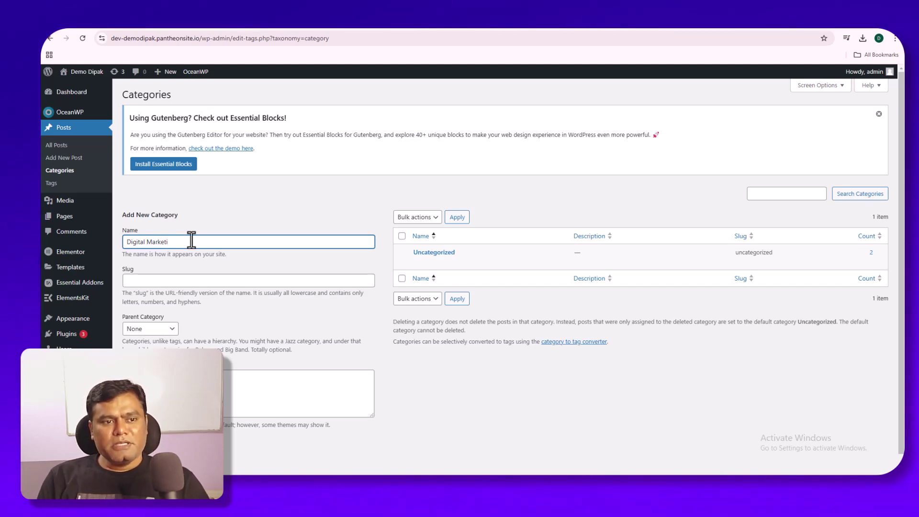
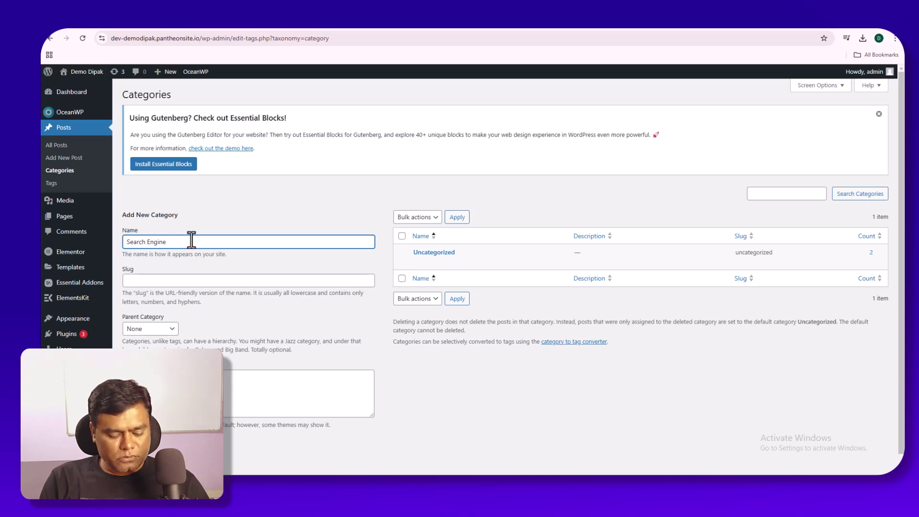
# Add the top-level categories "Search Engine Optimisation", "Social Media Marketin" and "Blogging".
pyautogui.write('Optimisation')
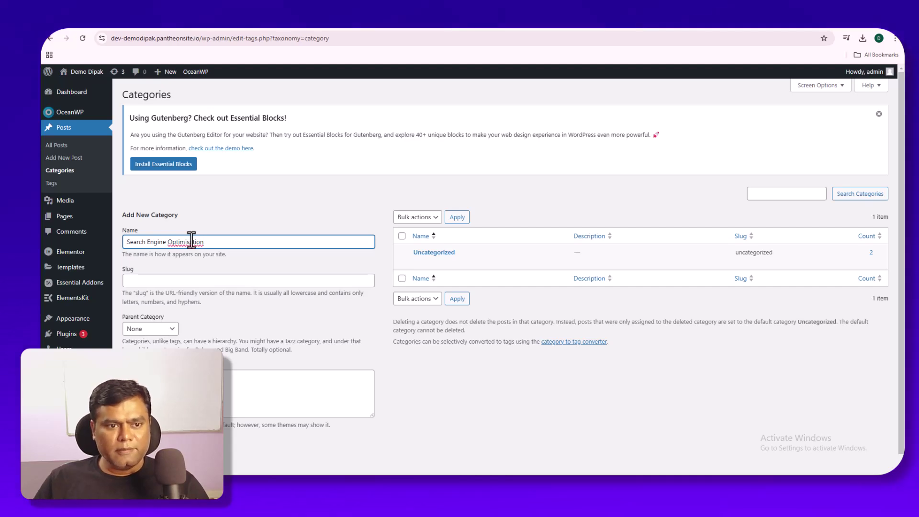
pyautogui.press('Return')
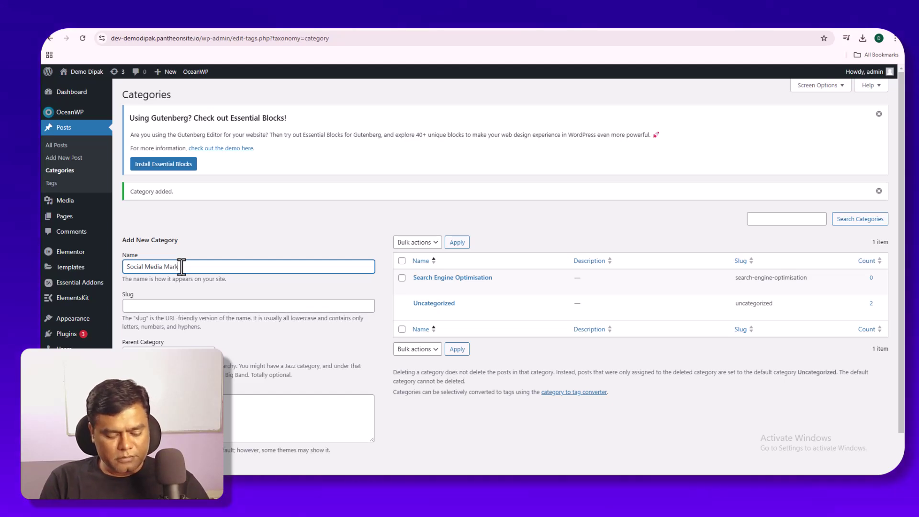
pyautogui.write('ting\\')
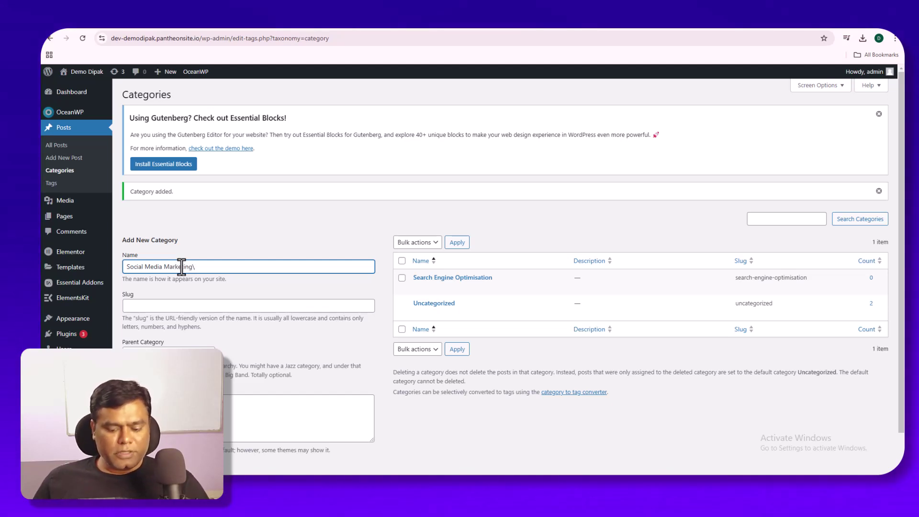
pyautogui.press('BackSpace')
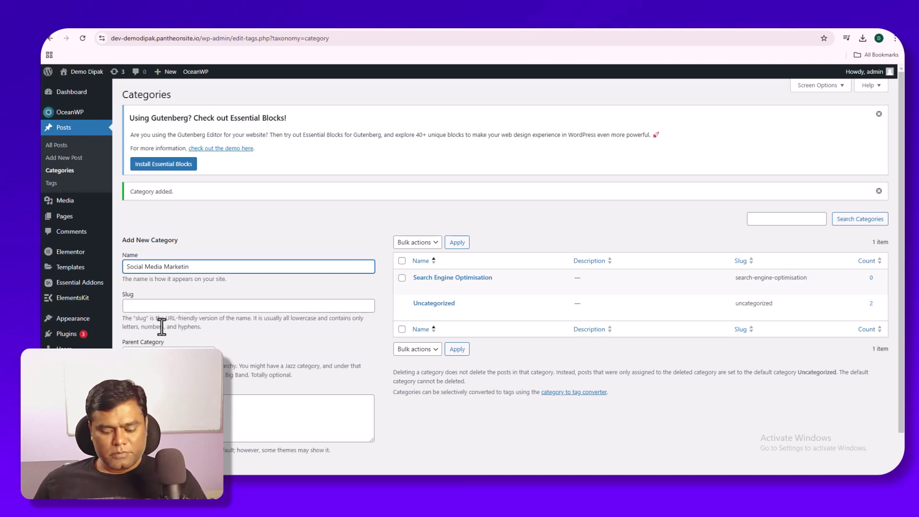
pyautogui.press('Return')
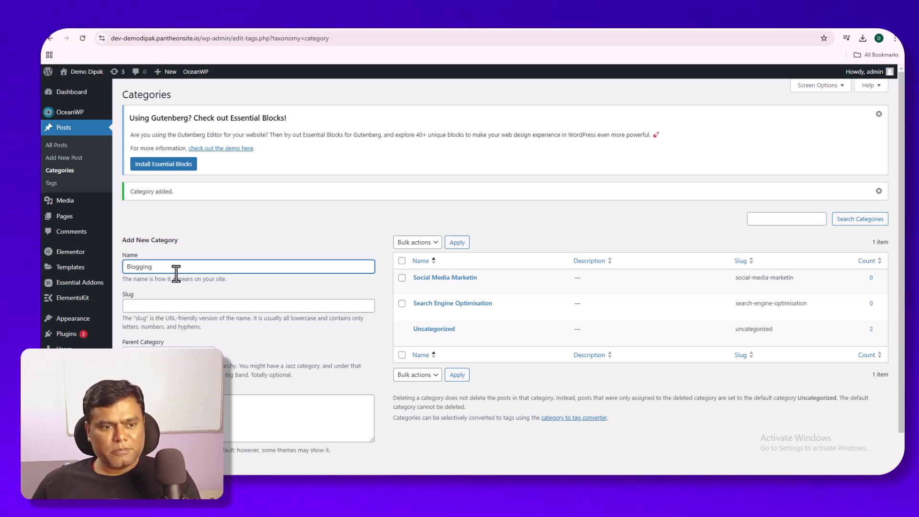
pyautogui.write('Blogging')
pyautogui.press('Return')
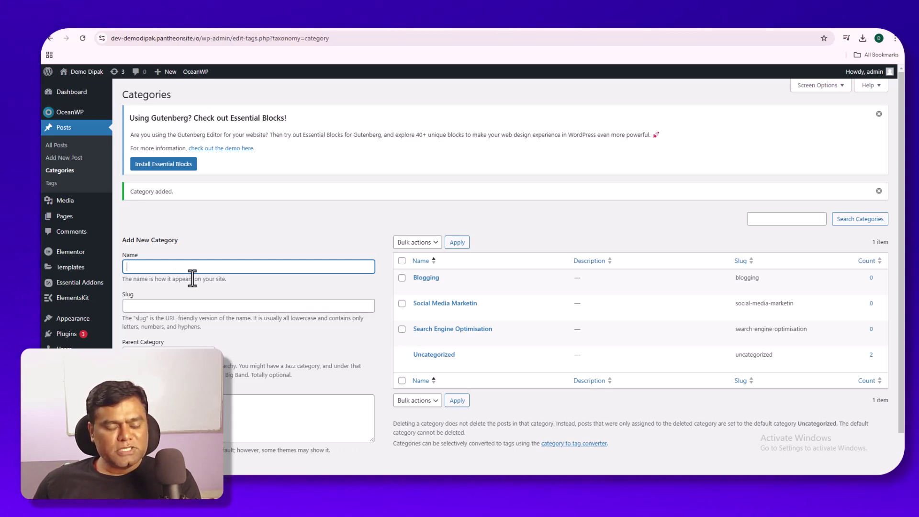
# Add an "On Page SEO" category with Search Engine Optimisation as its parent.
pyautogui.moveTo(434, 340)
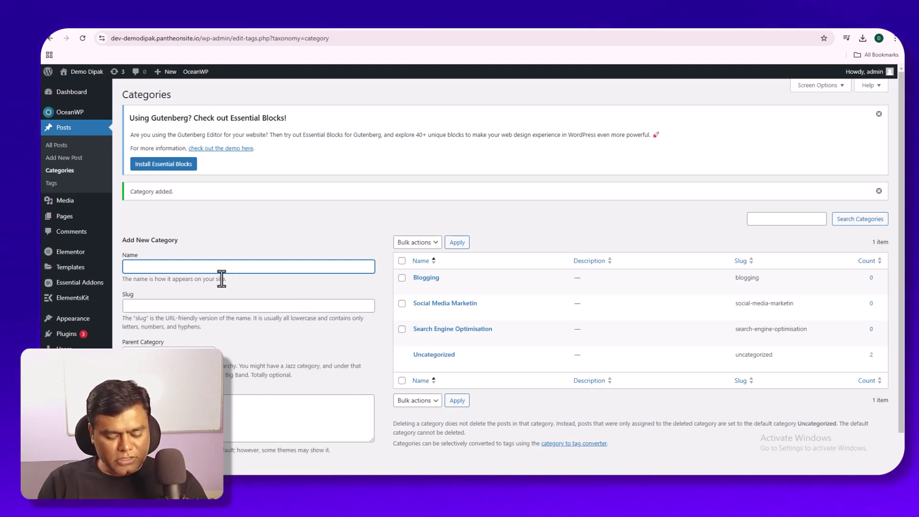
pyautogui.write('ag')
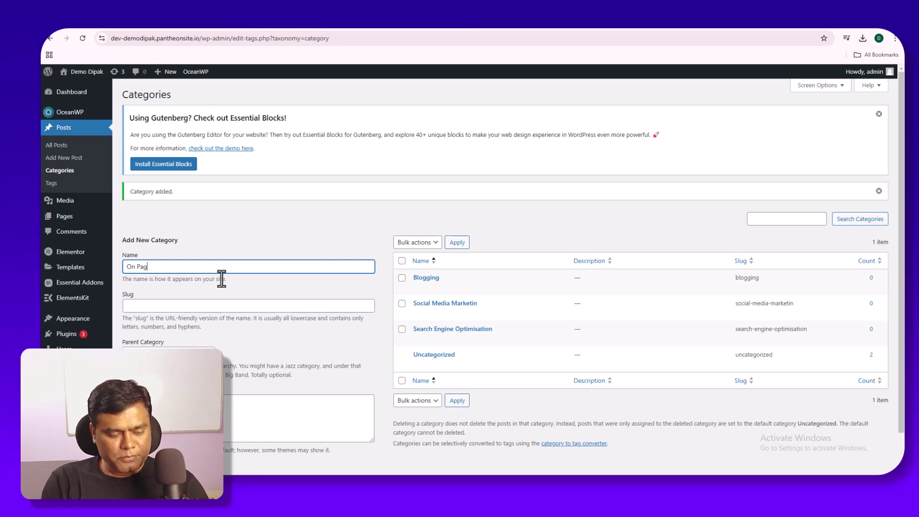
pyautogui.write('e SEO')
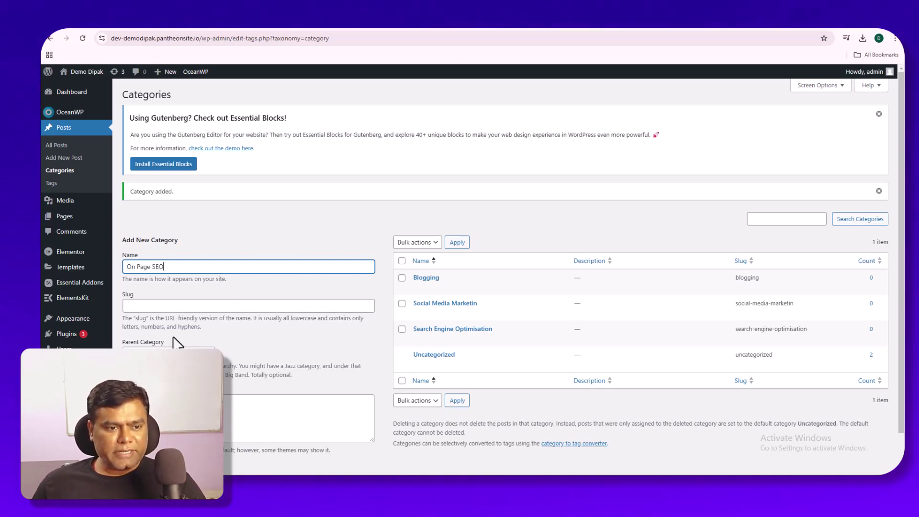
pyautogui.click(181, 352)
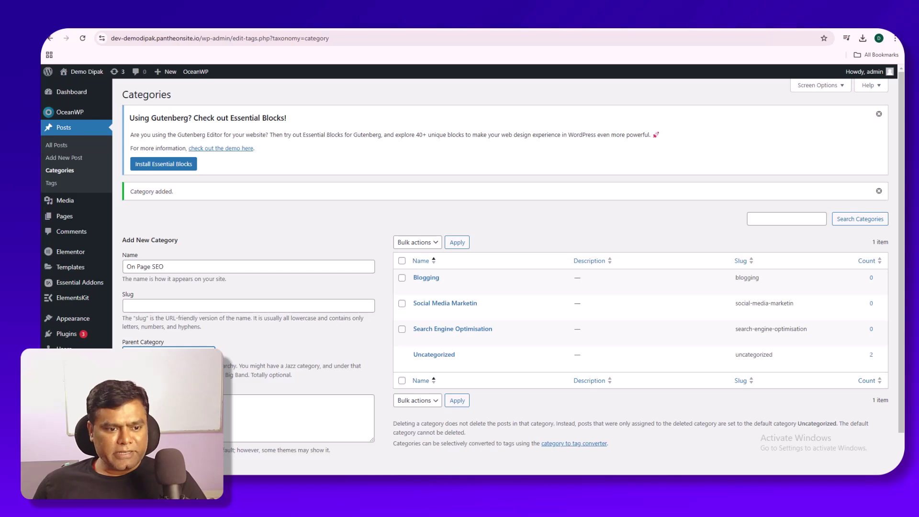
pyautogui.click(153, 470)
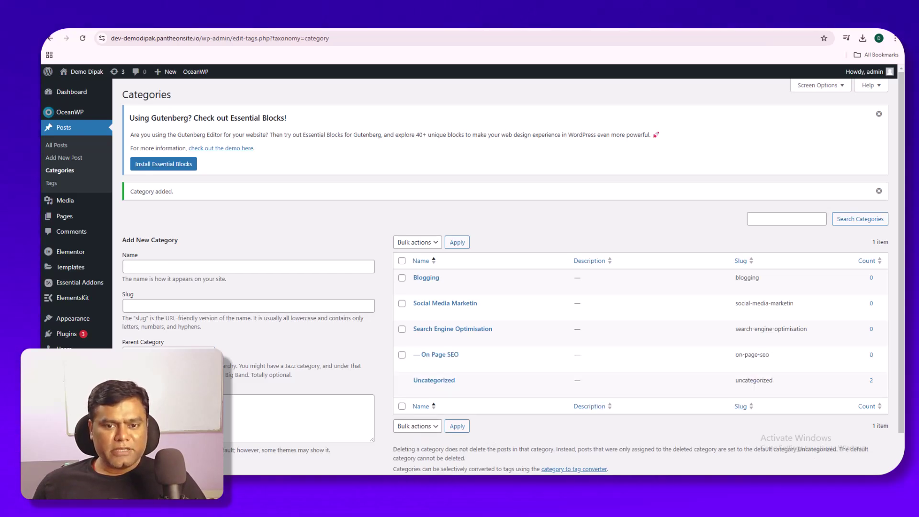
pyautogui.moveTo(437, 361)
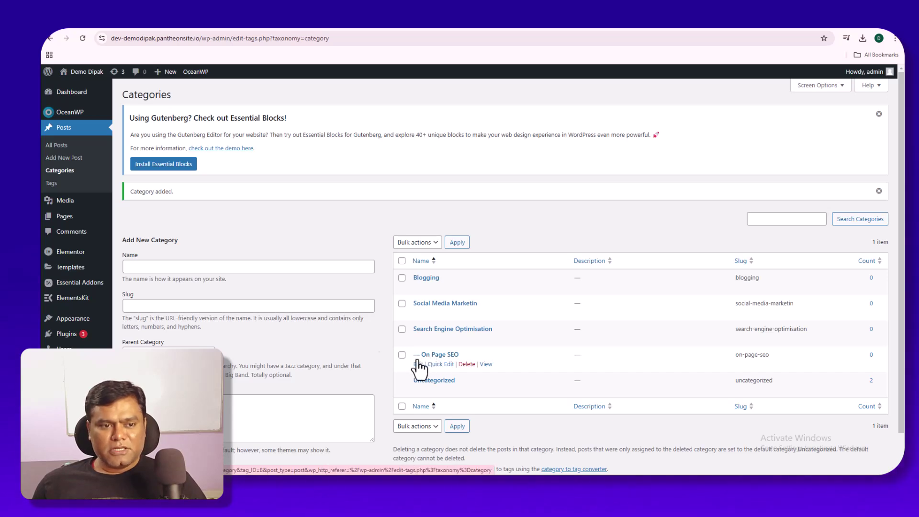
# Add "Off Page eo" and "Technical SEO" as further subcategories of Search Engine Optimisation.
pyautogui.click(199, 265)
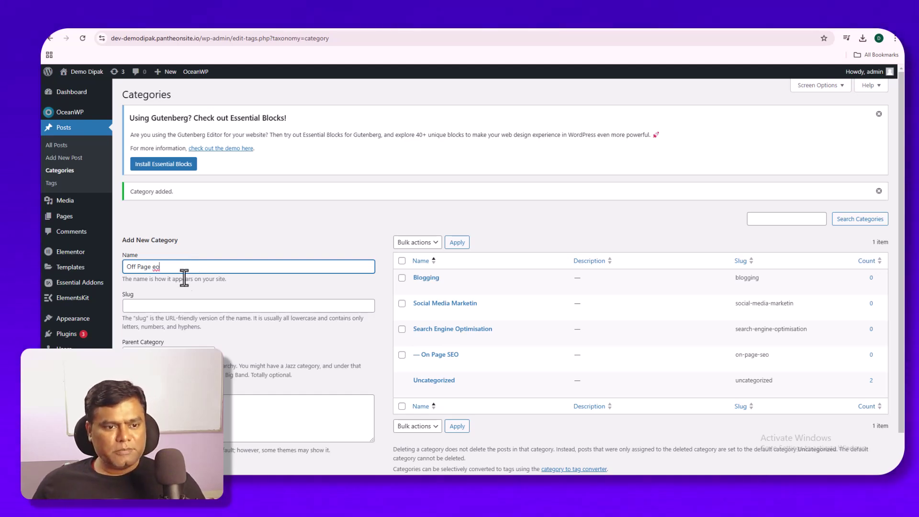
pyautogui.press('Return')
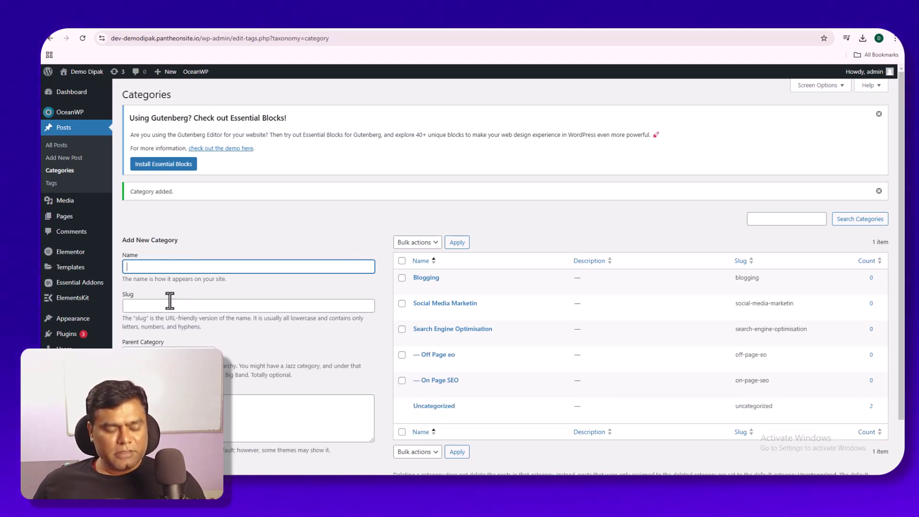
pyautogui.write('tECHNI')
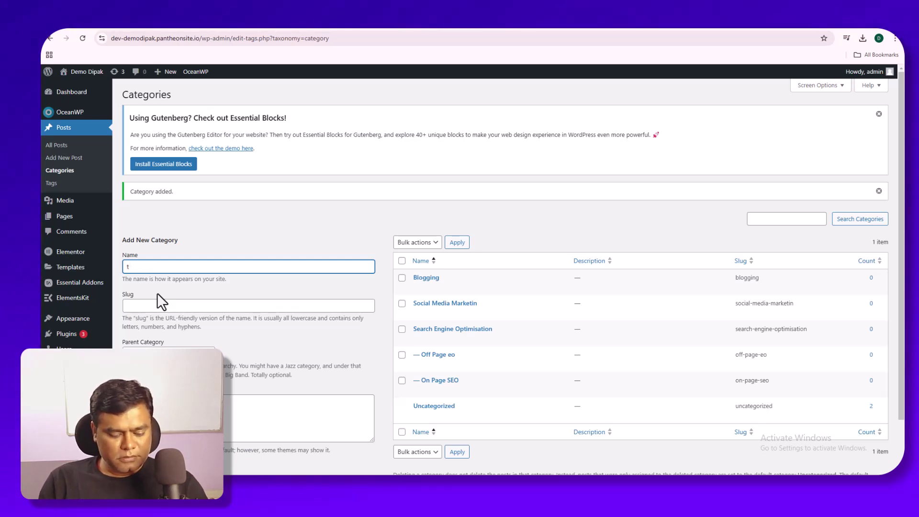
pyautogui.write('T')
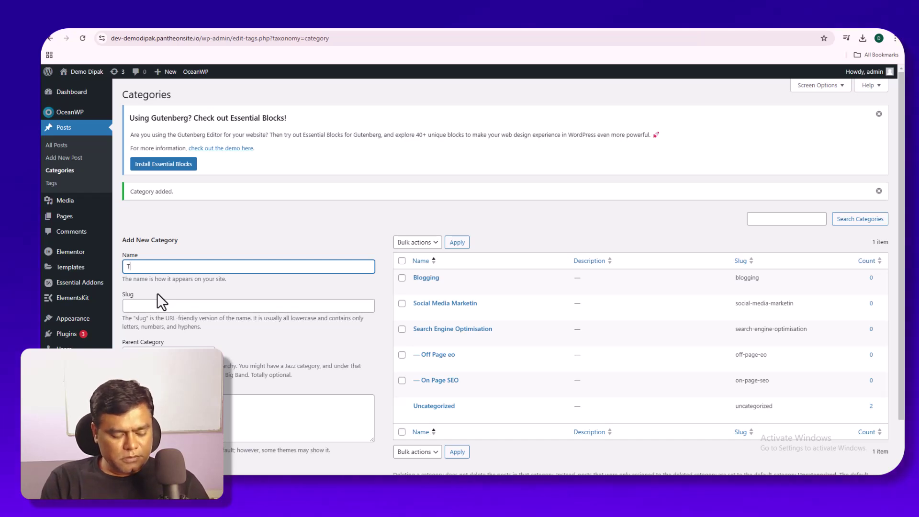
pyautogui.write('echnic')
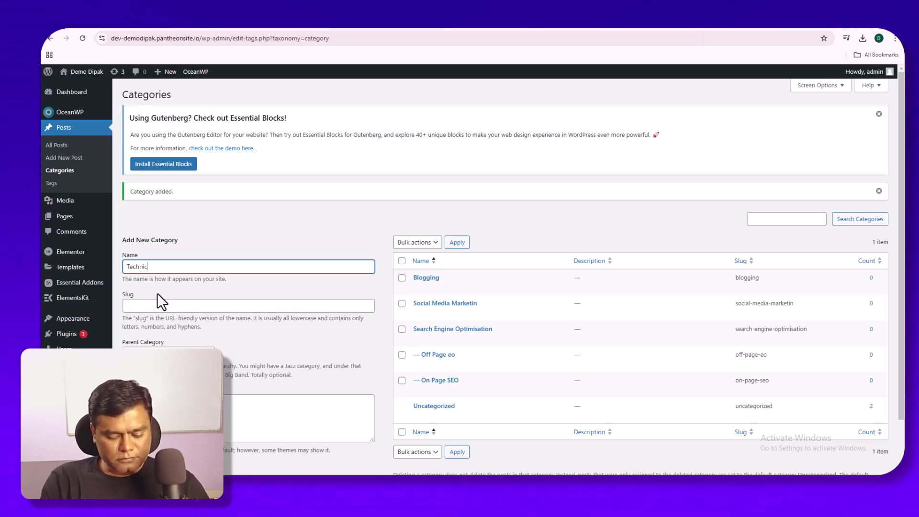
pyautogui.write('al SEO')
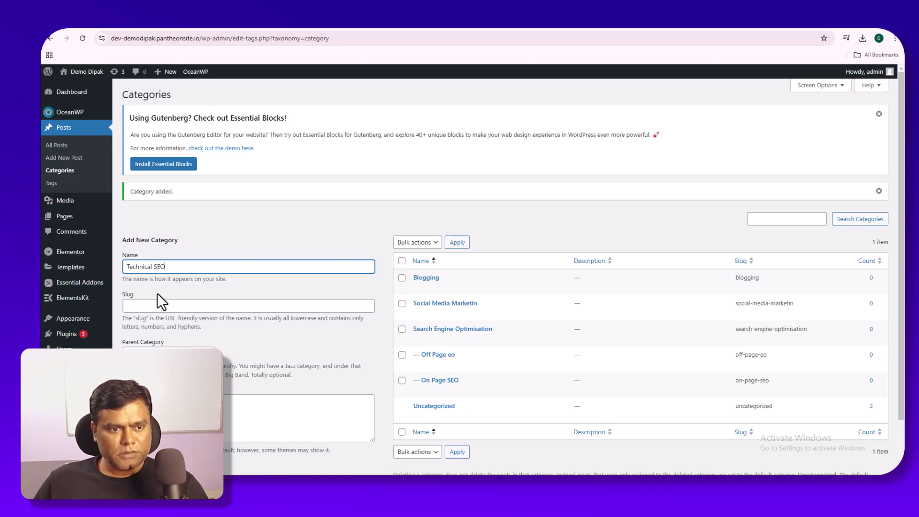
pyautogui.press('Return')
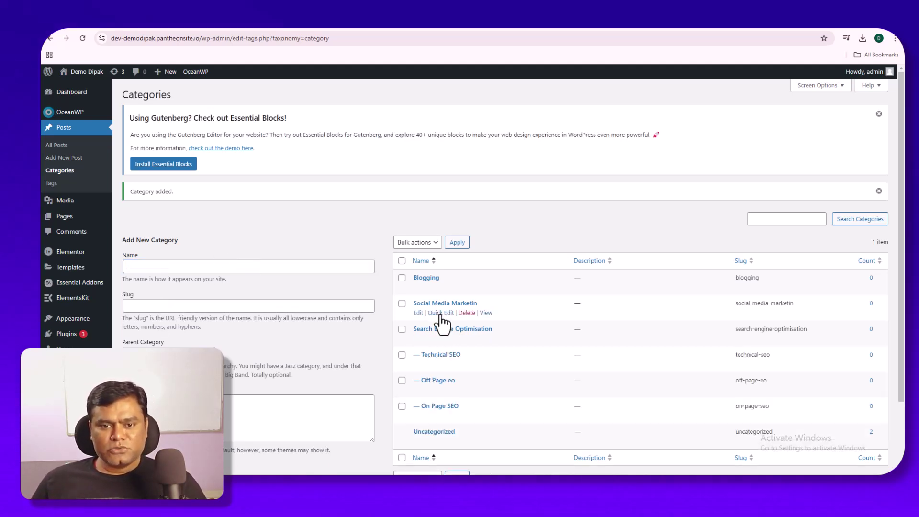
# Correct the name of the misspelled social media category to "Social Media Marketing" and update it.
pyautogui.click(436, 313)
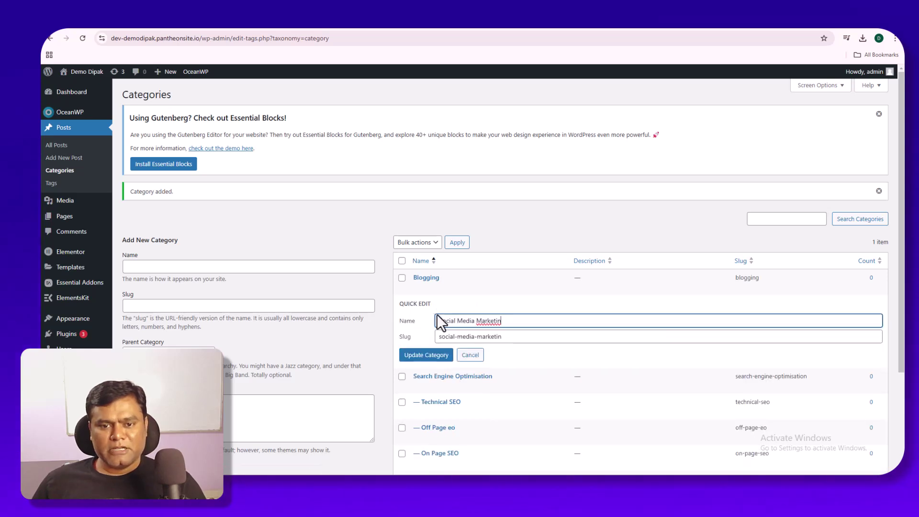
pyautogui.write('g')
pyautogui.click(435, 360)
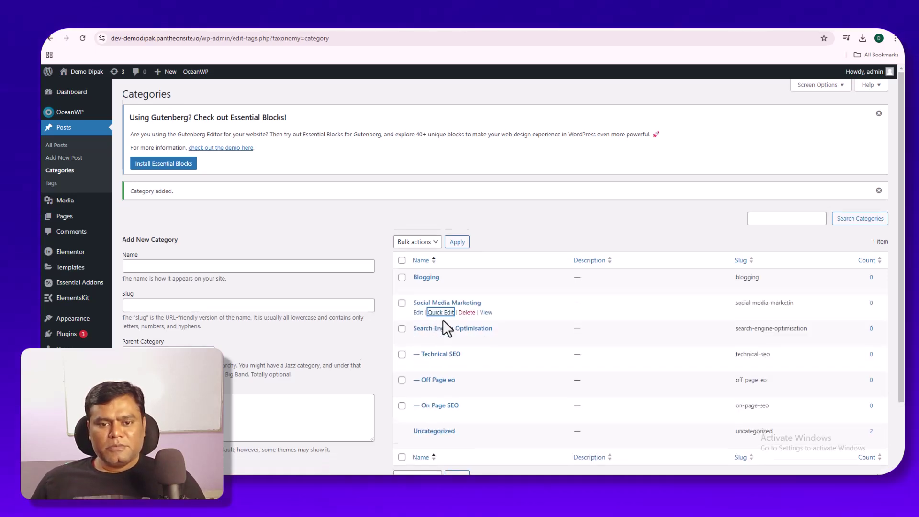
# Open the quick edit of the Search Engine Optimisation category and examine its slug.
pyautogui.scroll(-2, 443, 320)
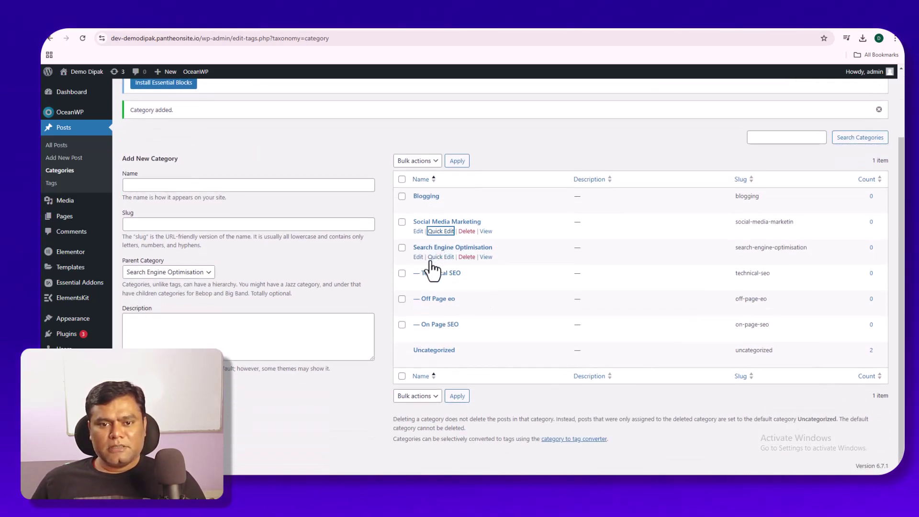
pyautogui.click(437, 257)
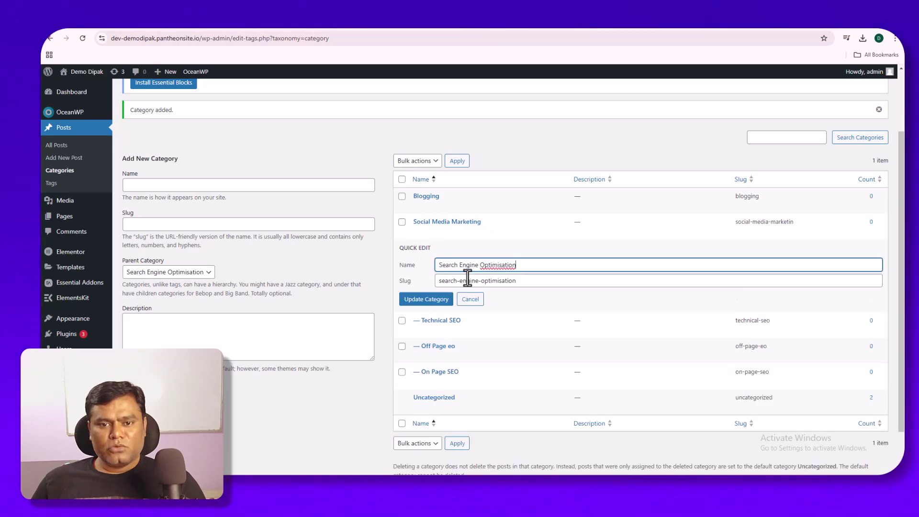
pyautogui.click(471, 299)
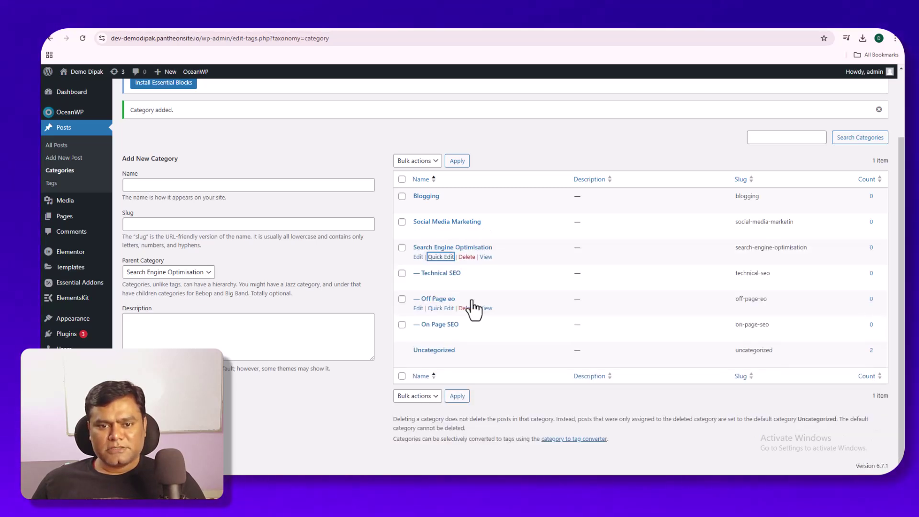
pyautogui.click(432, 258)
pyautogui.click(442, 284)
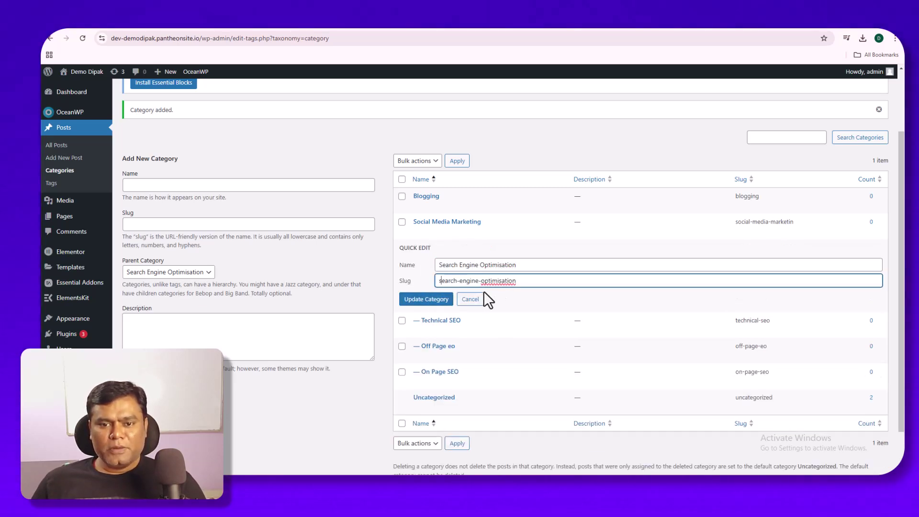
pyautogui.click(376, 261)
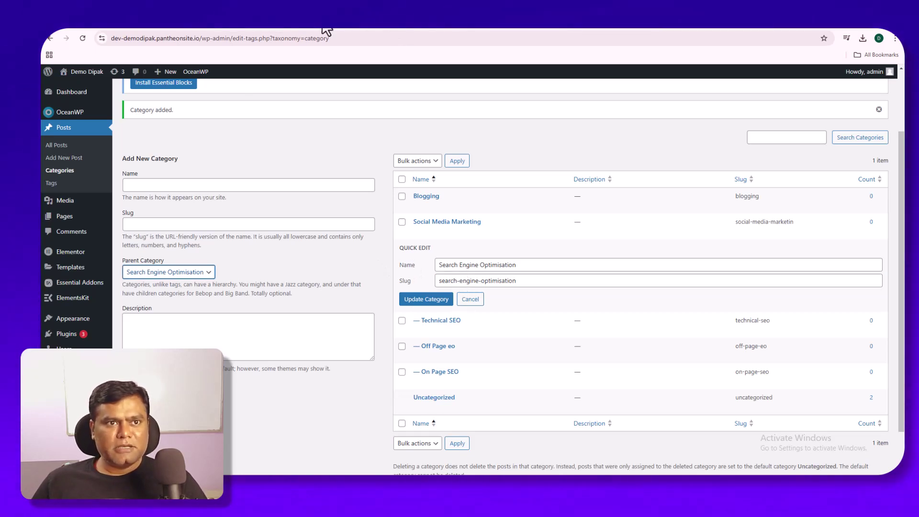
# Switch to the live AI-powered marketing post and examine the date and slug parts of its URL.
pyautogui.click(400, 30)
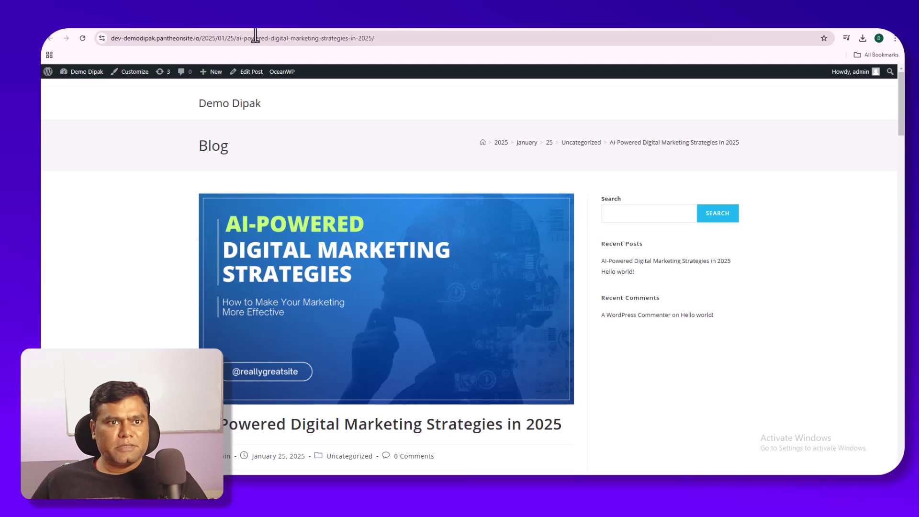
pyautogui.moveTo(237, 37); pyautogui.dragTo(391, 50)
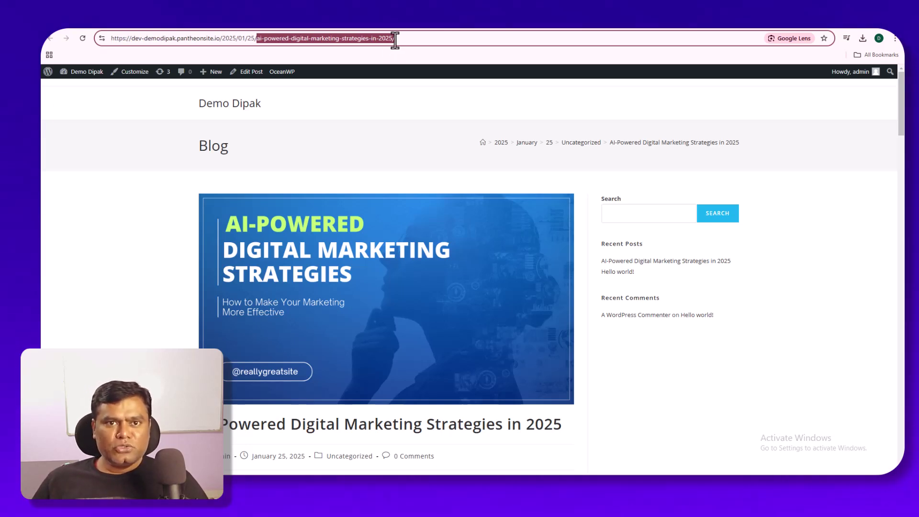
pyautogui.click(396, 39)
pyautogui.moveTo(395, 41); pyautogui.dragTo(100, 63)
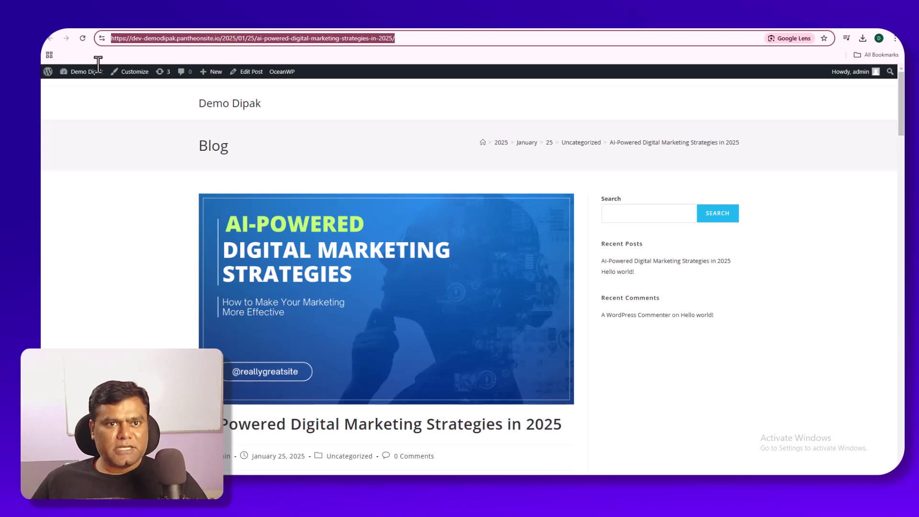
pyautogui.moveTo(219, 40); pyautogui.dragTo(403, 54)
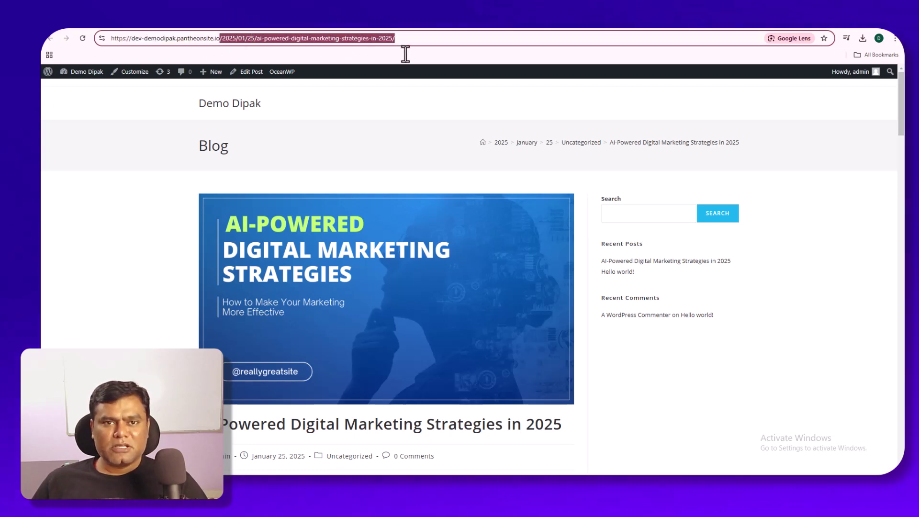
pyautogui.click(248, 40)
pyautogui.moveTo(253, 39)
pyautogui.mouseDown()
pyautogui.moveTo(223, 38)
pyautogui.moveTo(255, 42)
pyautogui.mouseUp()
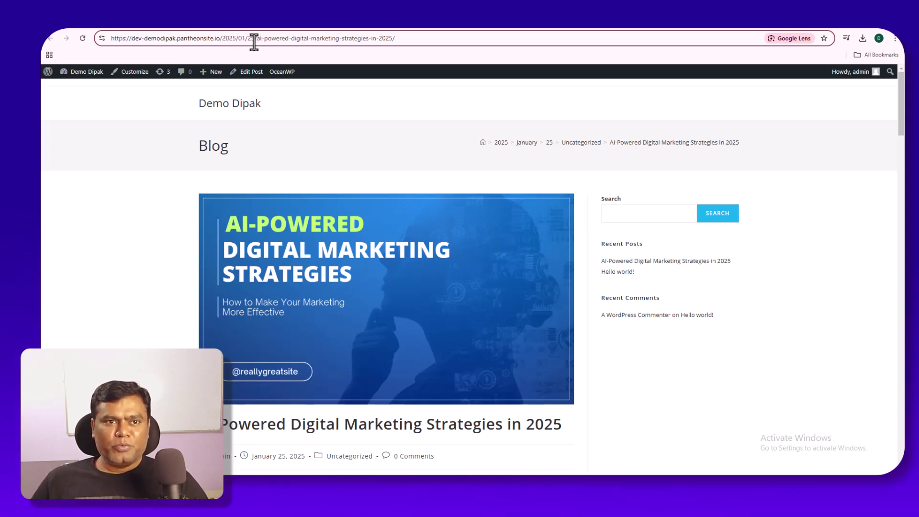
pyautogui.moveTo(398, 39); pyautogui.dragTo(222, 41)
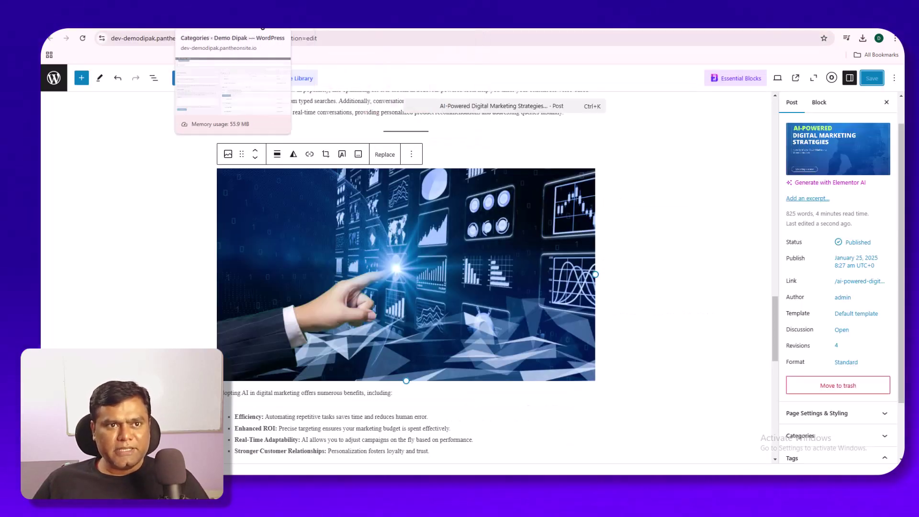
# Return to the categories page and discard the open quick edit of the Search Engine Optimisation category.
pyautogui.click(239, 23)
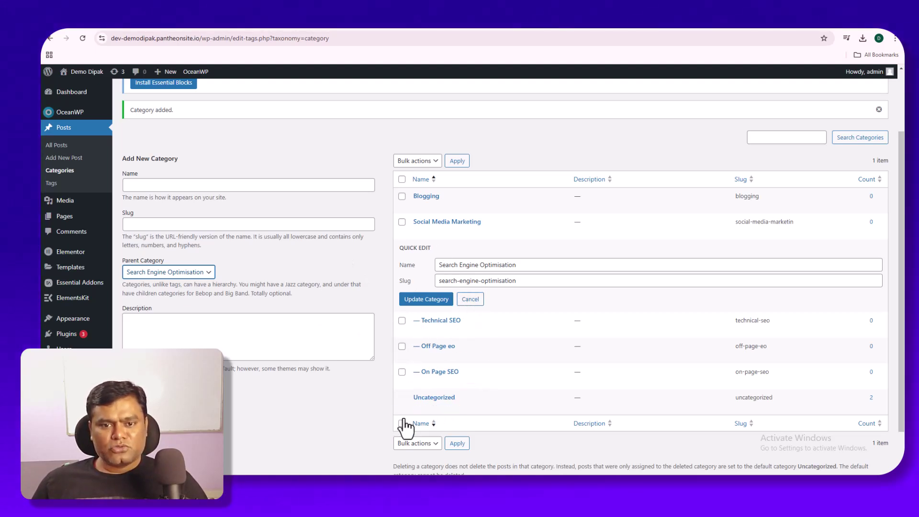
pyautogui.click(470, 299)
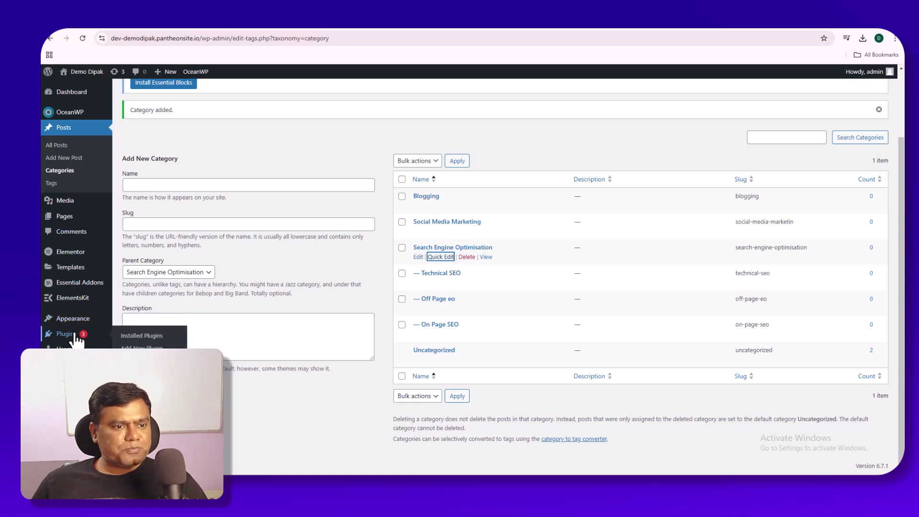
pyautogui.moveTo(76, 323)
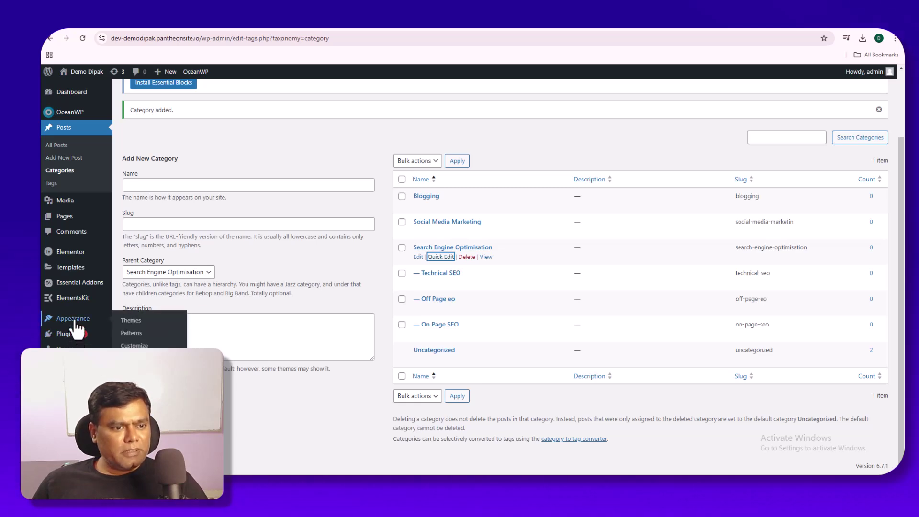
# Set the site's permalink structure to Post name and save the permalink settings.
pyautogui.moveTo(71, 381)
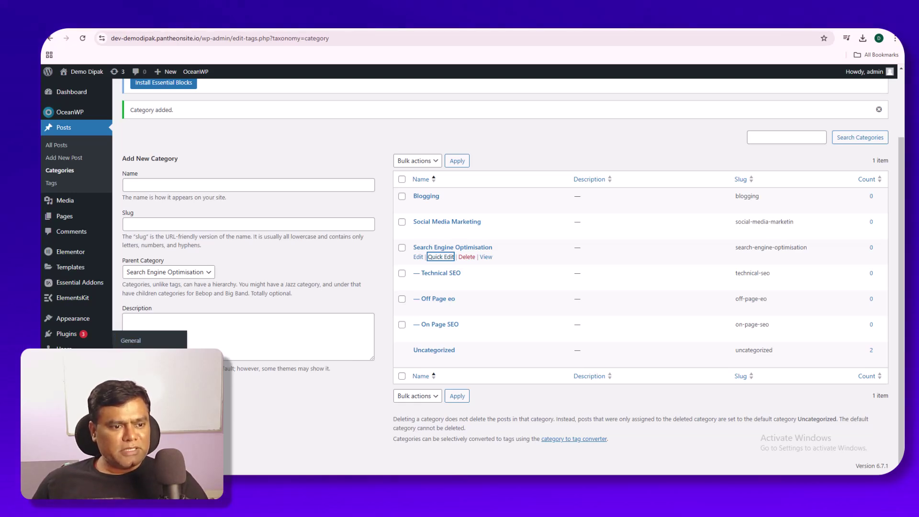
pyautogui.click(134, 404)
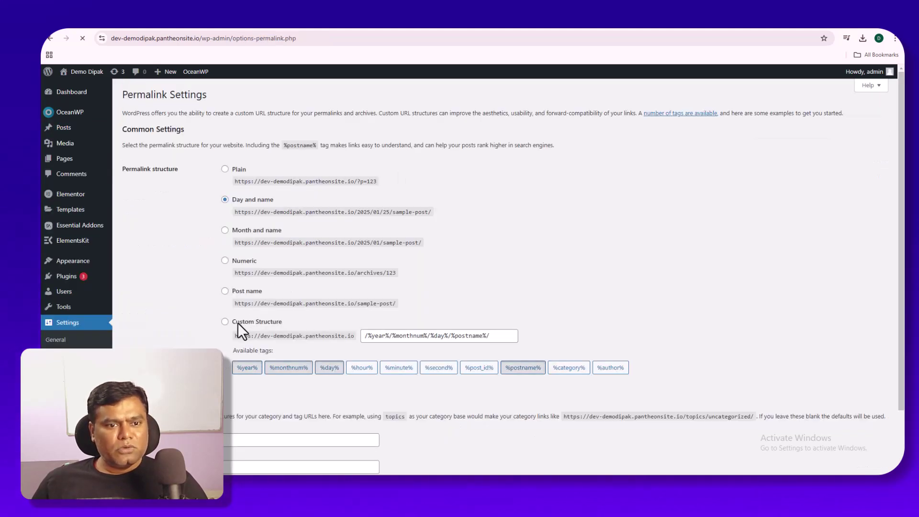
pyautogui.click(225, 291)
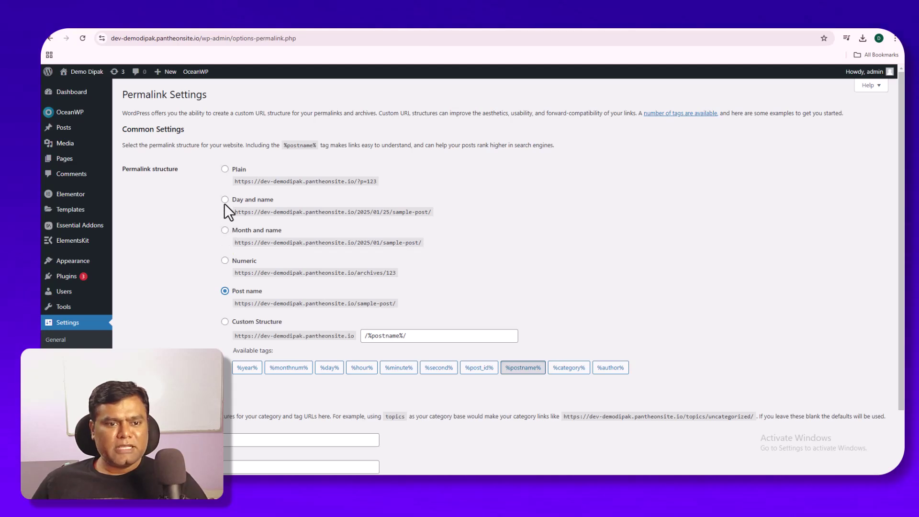
pyautogui.scroll(-2, 229, 325)
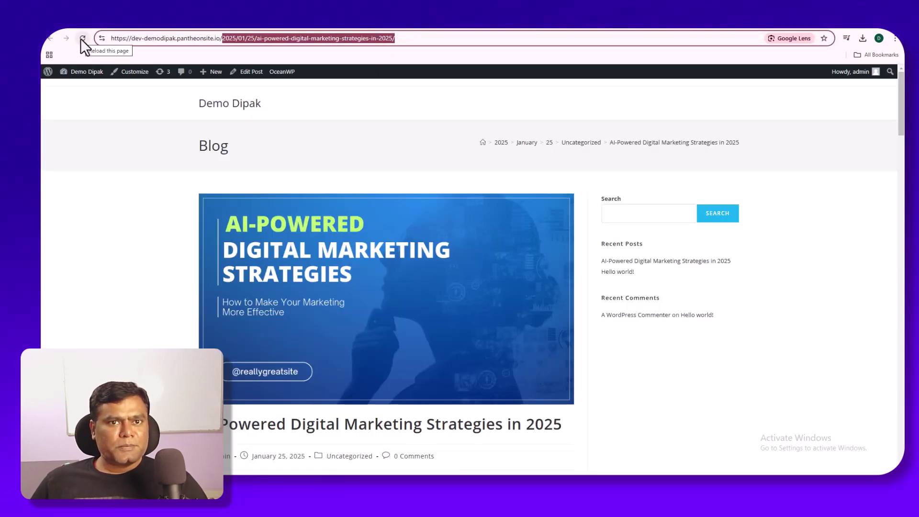
# Reload the live AI-powered marketing post, reopen it through its link in the post editor, and examine the slug in its URL.
pyautogui.click(82, 38)
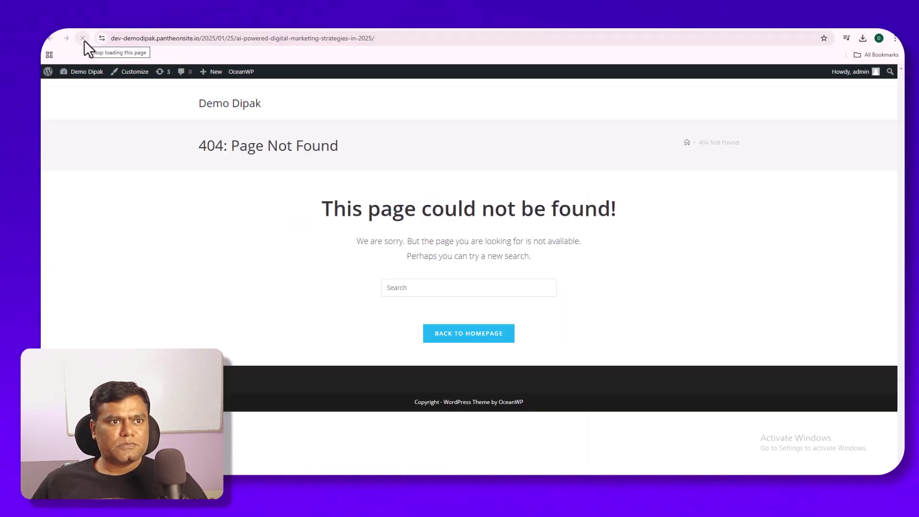
pyautogui.click(84, 40)
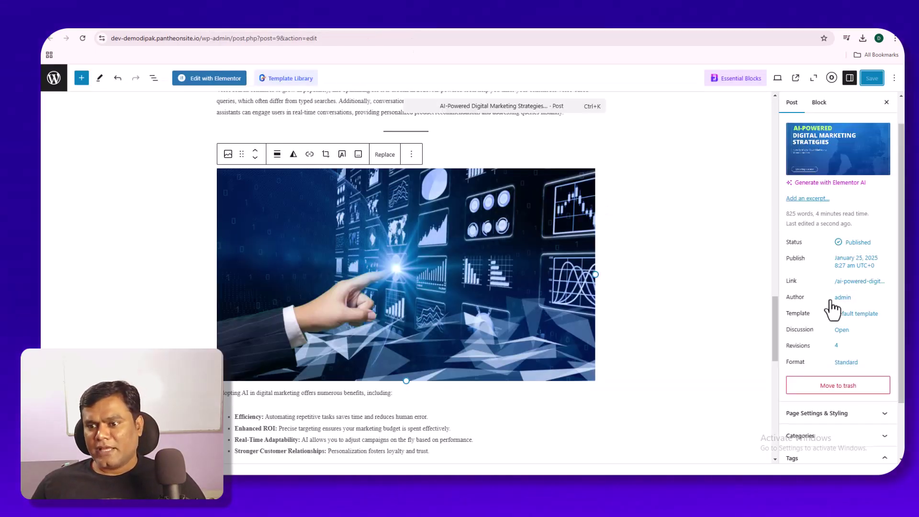
pyautogui.scroll(-2, 830, 311)
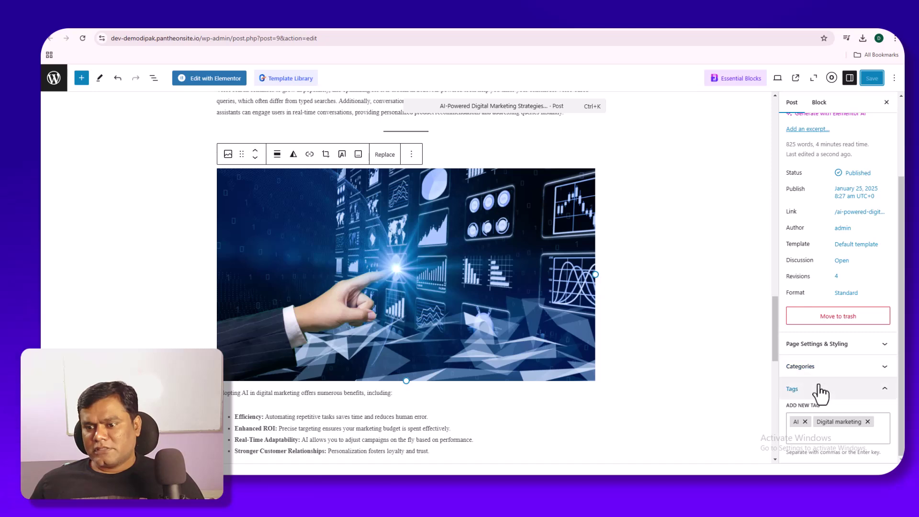
pyautogui.click(819, 344)
pyautogui.click(819, 344)
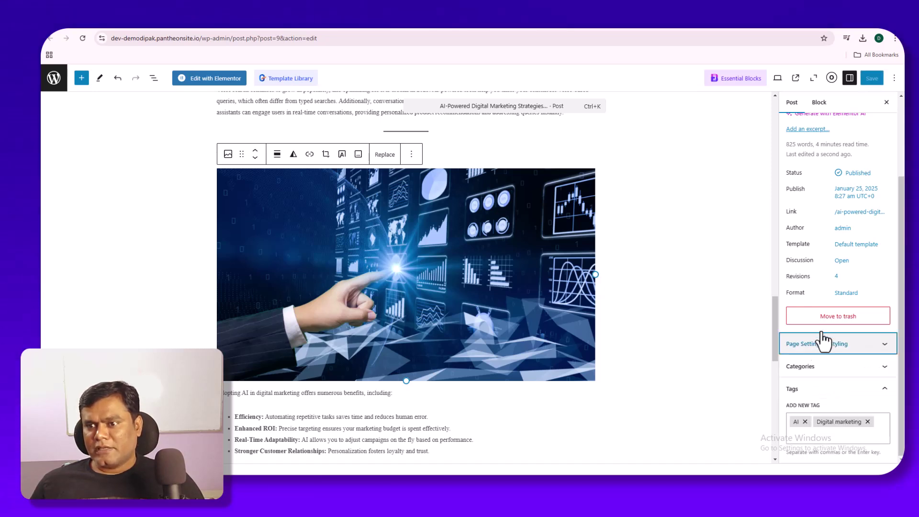
pyautogui.click(851, 214)
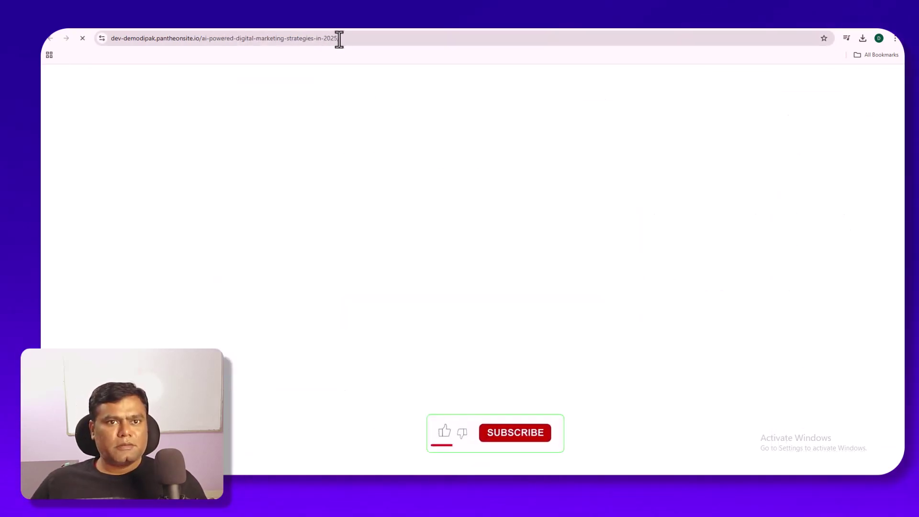
pyautogui.moveTo(342, 40); pyautogui.dragTo(203, 55)
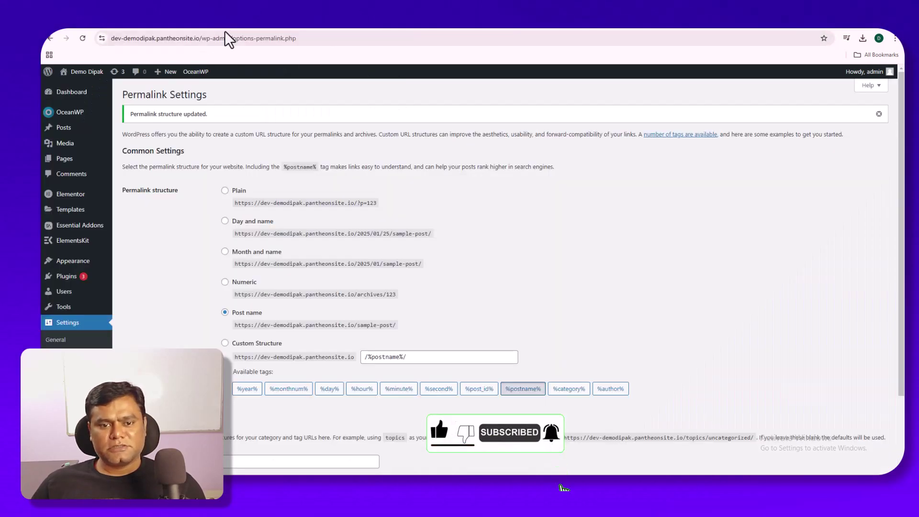
# Leave the permalink settings and open the list of all posts.
pyautogui.scroll(-3, 331, 251)
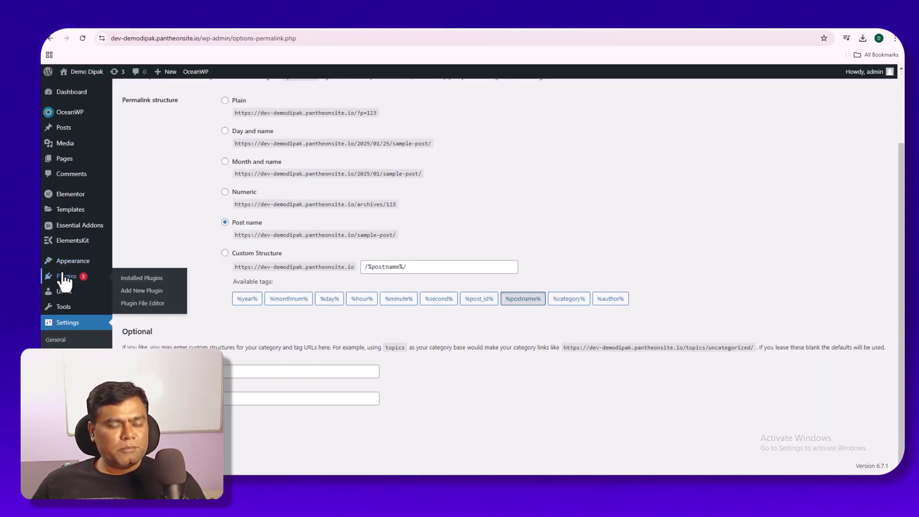
pyautogui.moveTo(503, 484)
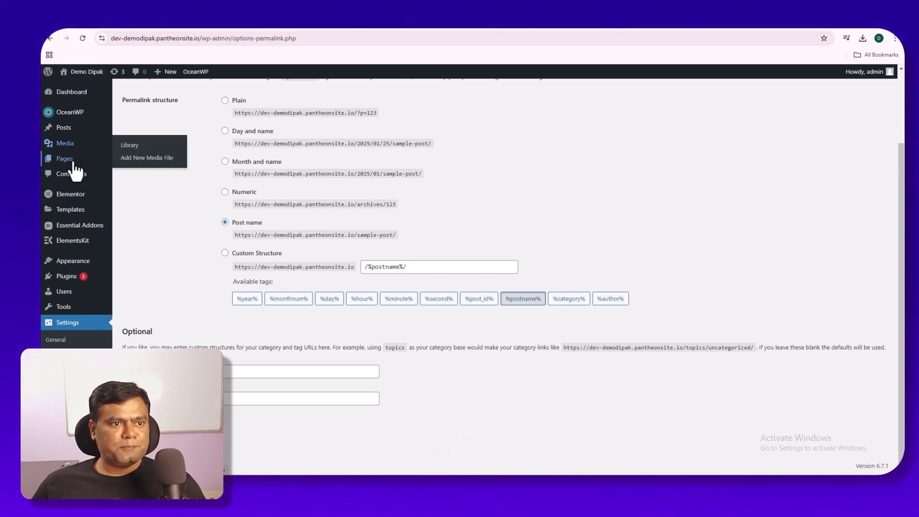
pyautogui.click(62, 127)
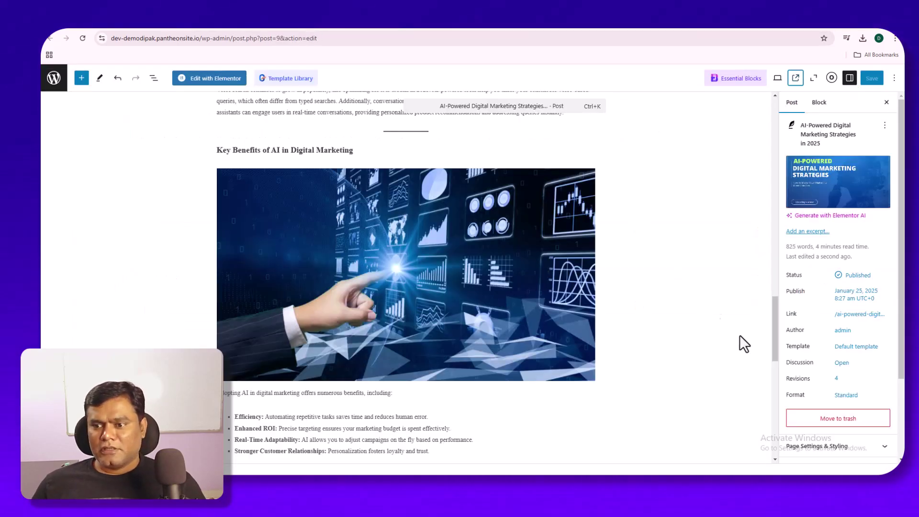
pyautogui.scroll(-1, 830, 352)
pyautogui.scroll(-2, 829, 354)
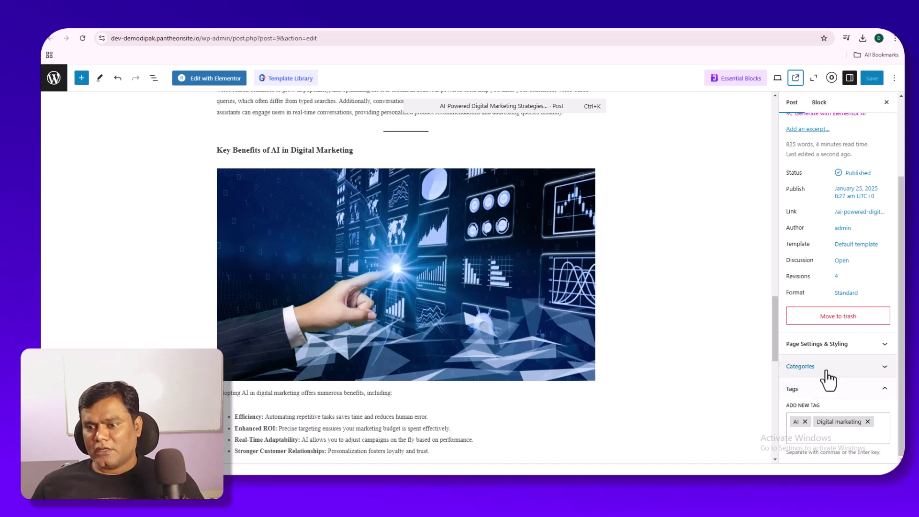
pyautogui.click(826, 372)
pyautogui.click(790, 384)
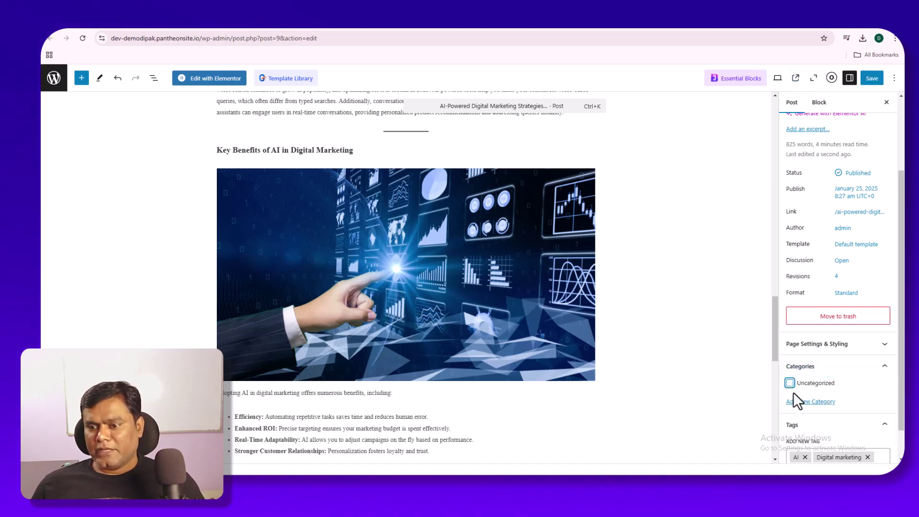
pyautogui.click(803, 404)
pyautogui.click(805, 432)
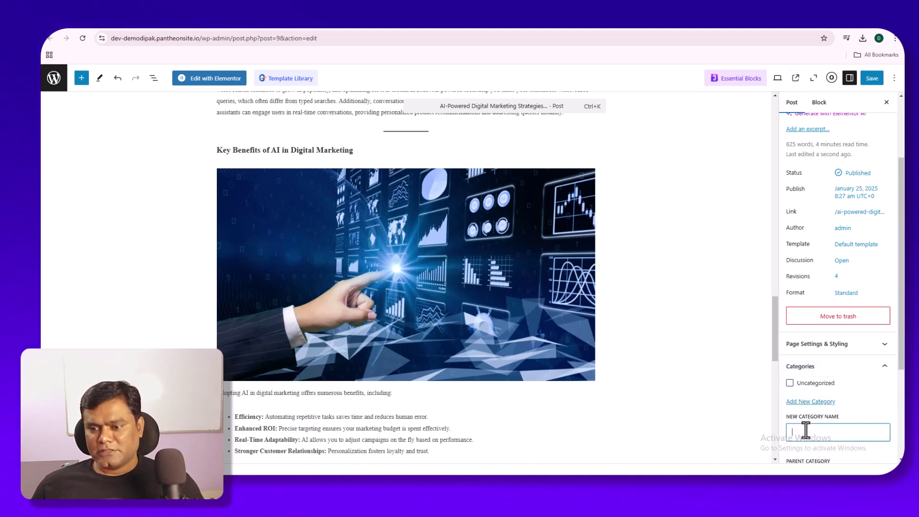
# Reload the post editor without keeping unsaved changes, replace the post's Uncategorized category with Blogging, and save the post.
pyautogui.click(82, 39)
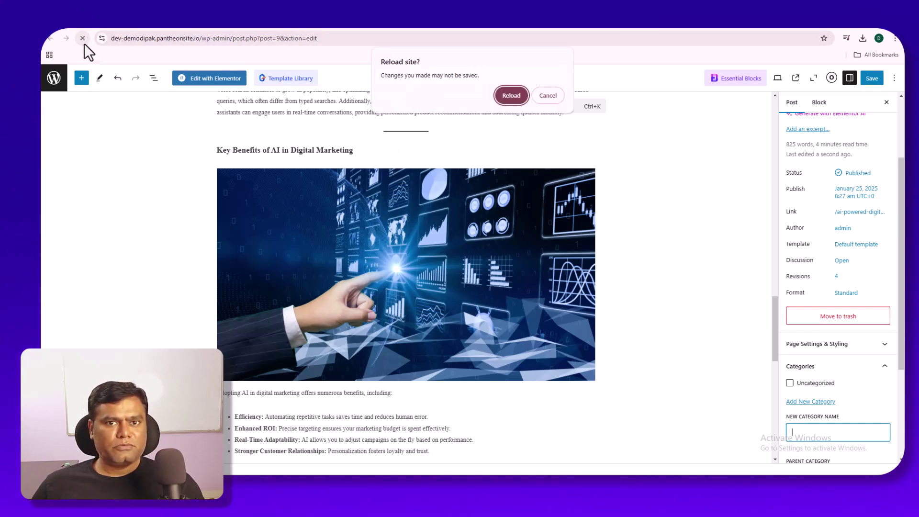
pyautogui.click(503, 96)
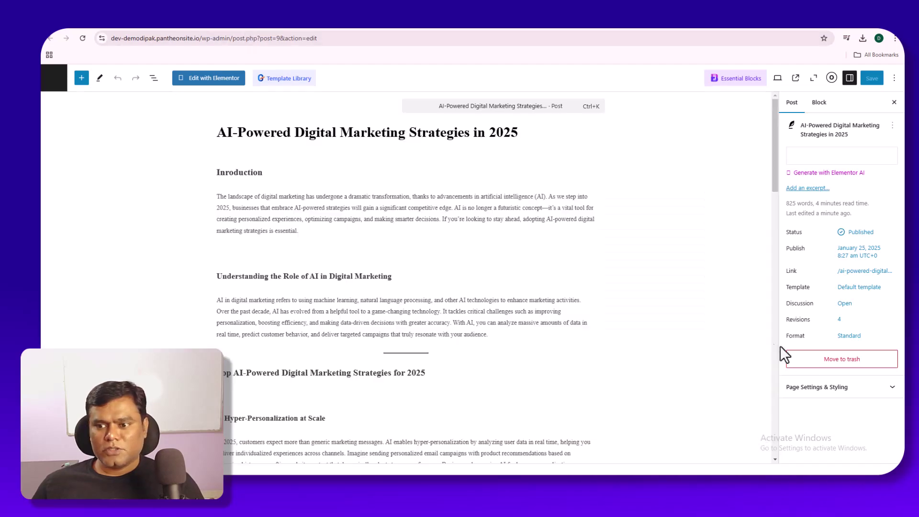
pyautogui.scroll(-3, 845, 327)
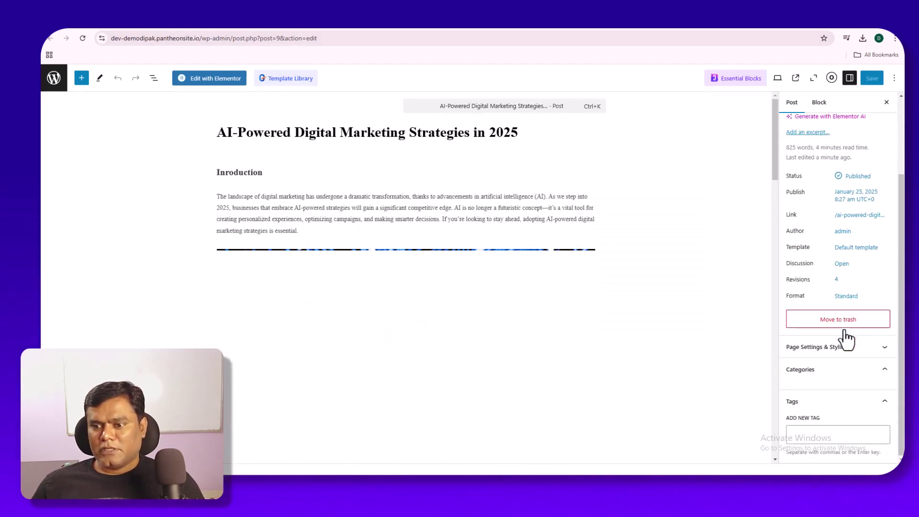
pyautogui.click(832, 372)
pyautogui.click(832, 376)
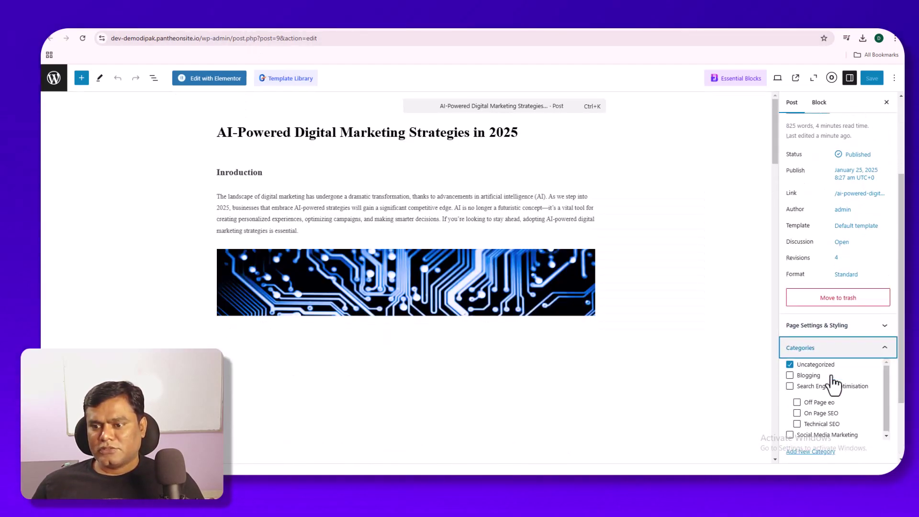
pyautogui.click(789, 364)
pyautogui.click(790, 375)
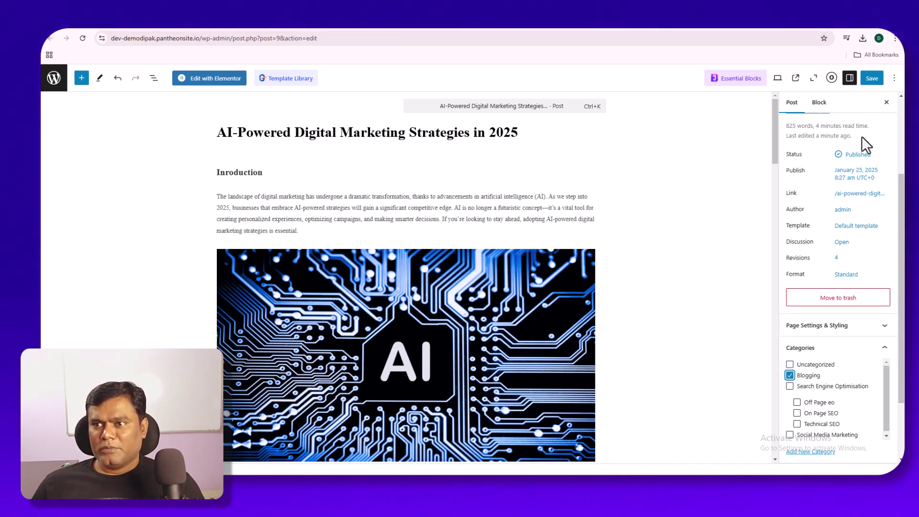
pyautogui.click(871, 80)
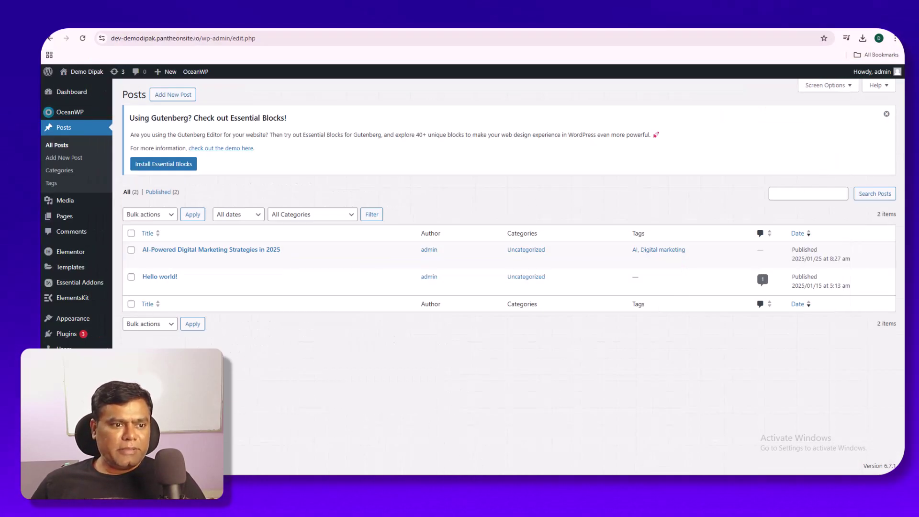
# Create a navigation menu named "Main Menu" with Main as its display location.
pyautogui.moveTo(73, 320)
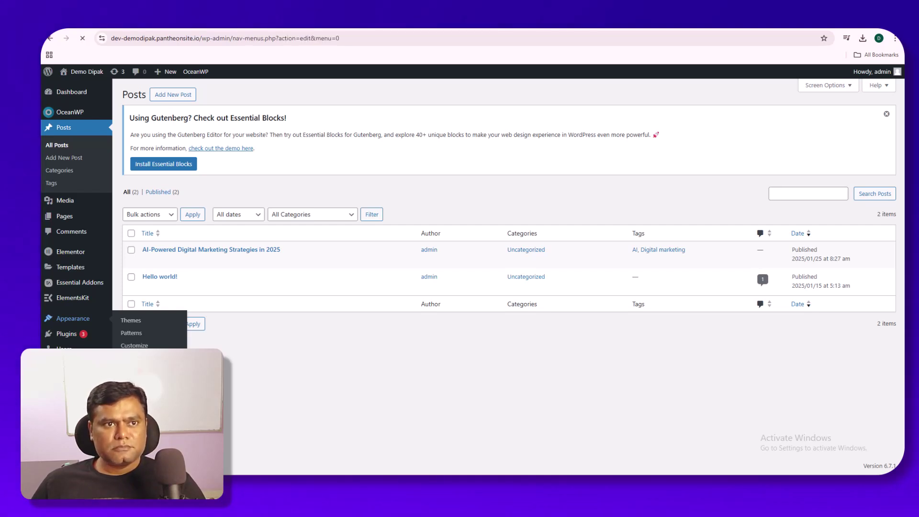
pyautogui.click(311, 197)
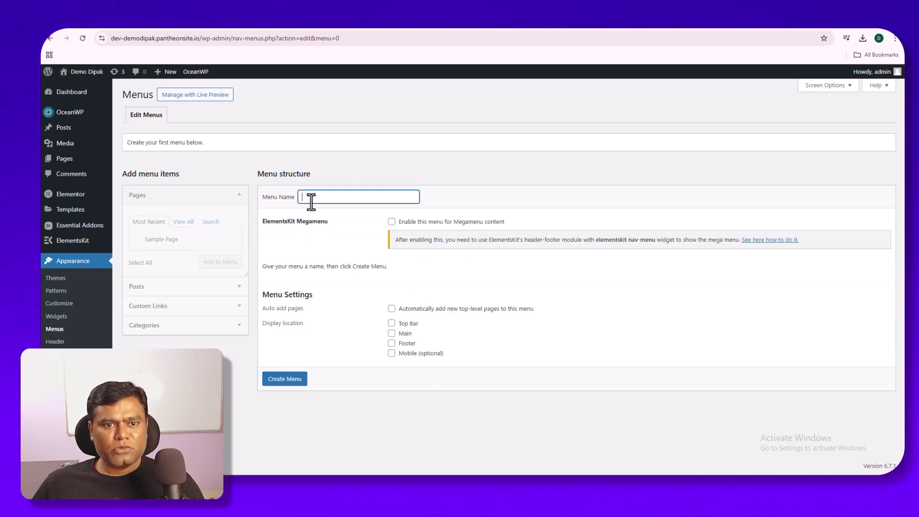
pyautogui.write('Main Menu')
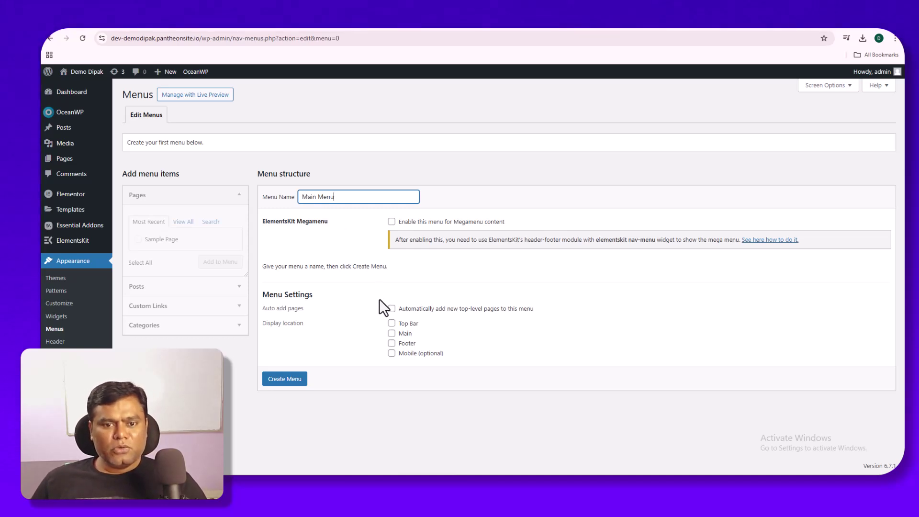
pyautogui.click(391, 333)
pyautogui.click(284, 380)
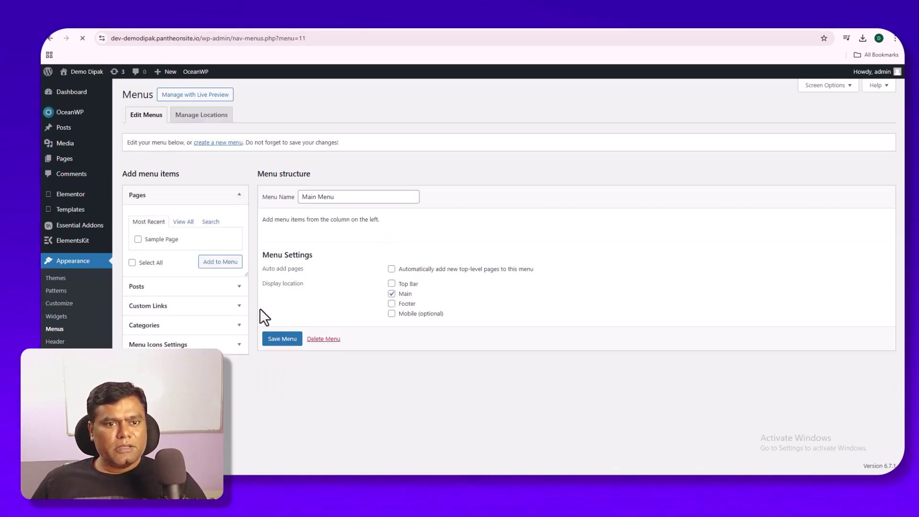
# Add the categories Blogging, Search Engine Optimisation, Off Page eo, On Page SEO, Technical SEO and Social Media Marketing to Main Menu and save it.
pyautogui.click(181, 222)
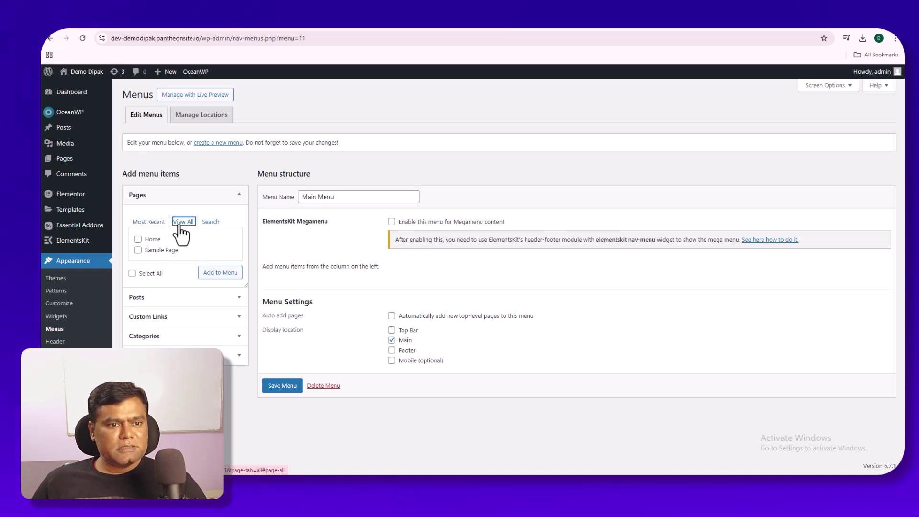
pyautogui.click(178, 336)
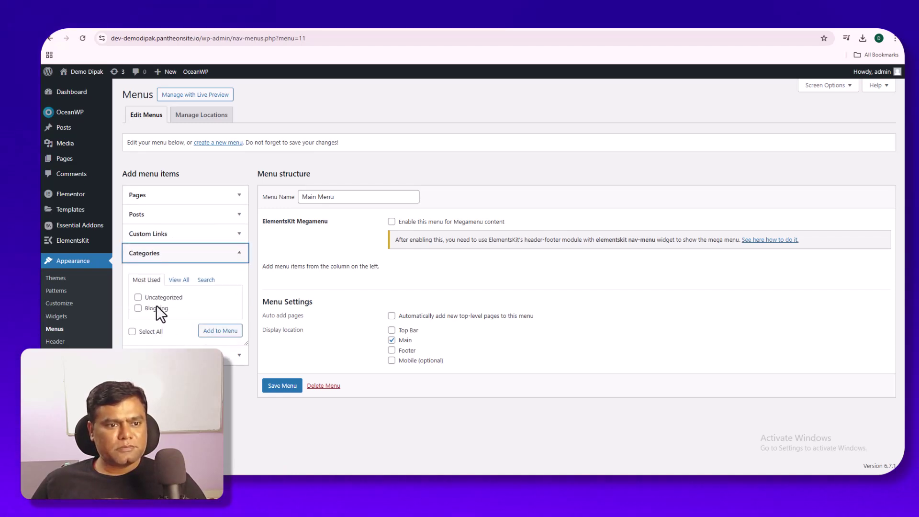
pyautogui.click(178, 280)
pyautogui.click(138, 298)
pyautogui.click(138, 308)
pyautogui.click(146, 319)
pyautogui.click(146, 330)
pyautogui.click(146, 340)
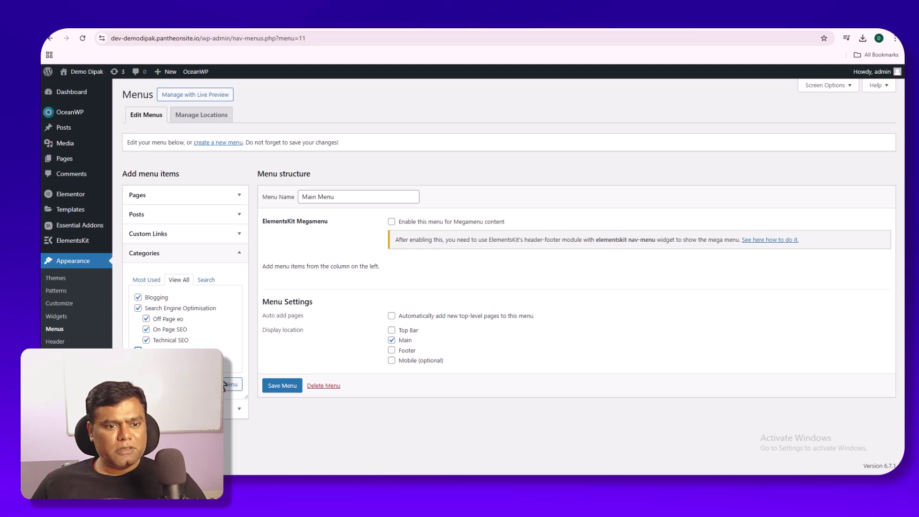
pyautogui.click(233, 385)
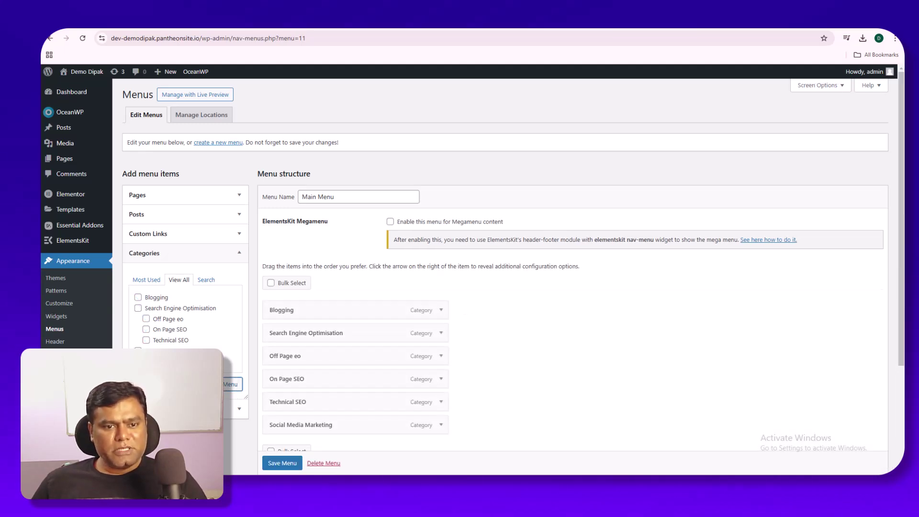
pyautogui.scroll(-2, 326, 318)
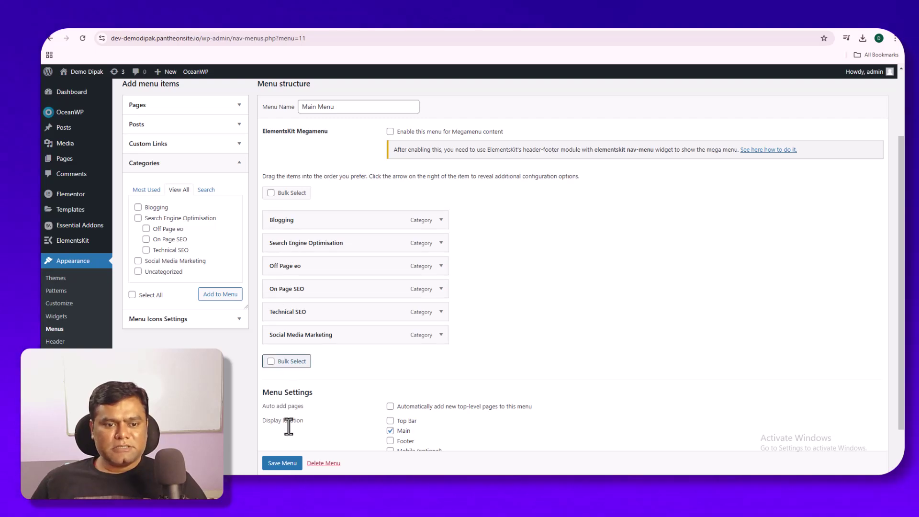
pyautogui.scroll(-1, 286, 460)
pyautogui.click(286, 451)
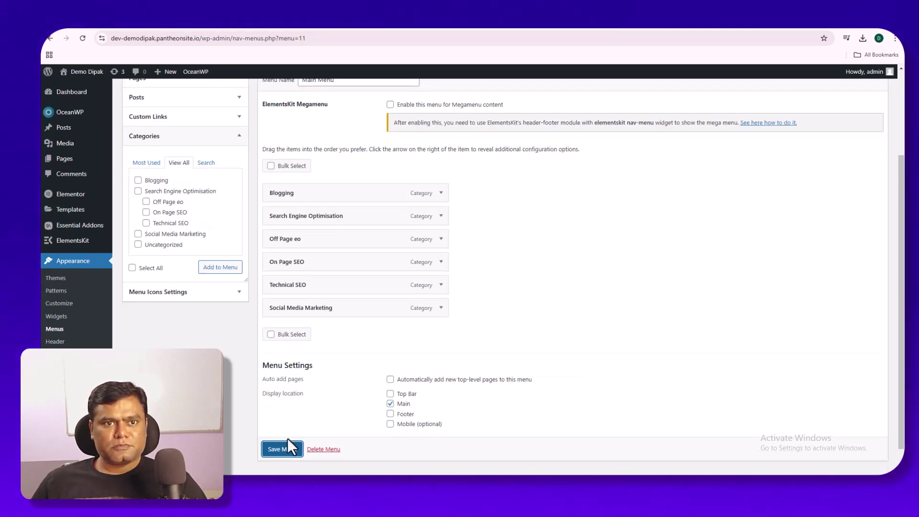
pyautogui.click(289, 449)
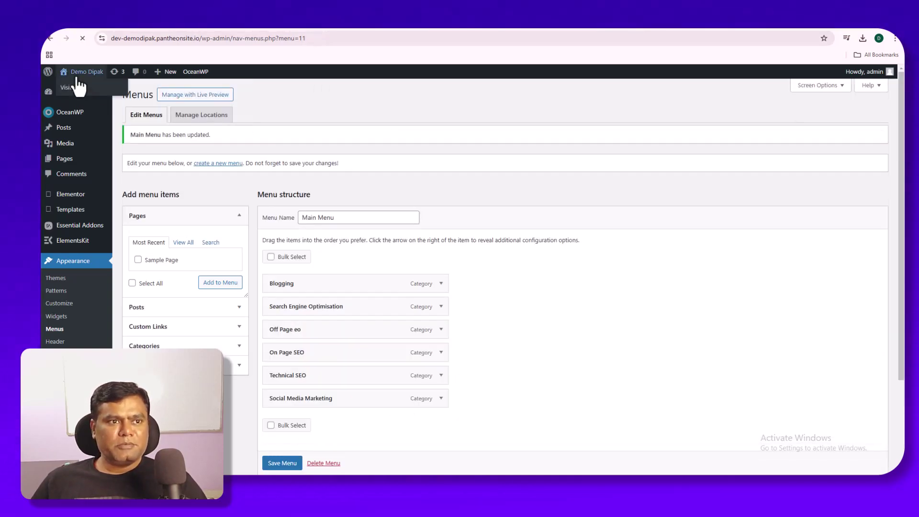
# Open the live site in a separate tab to examine its main navigation menu.
pyautogui.rightClick(77, 85)
pyautogui.click(103, 97)
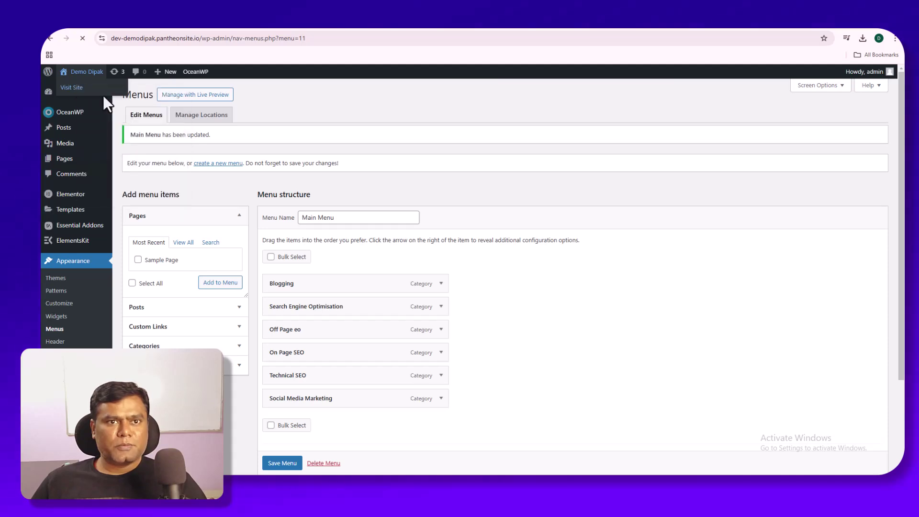
pyautogui.click(286, 22)
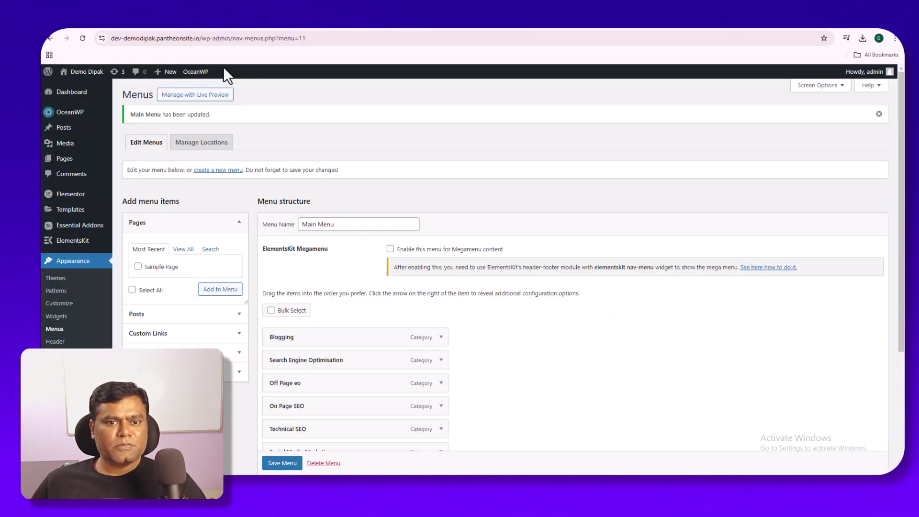
# Nest On Page SEO, Off Page eo and Technical SEO in that order under Search Engine Optimisation, save Main Menu, and check the live navigation.
pyautogui.scroll(-2, 335, 324)
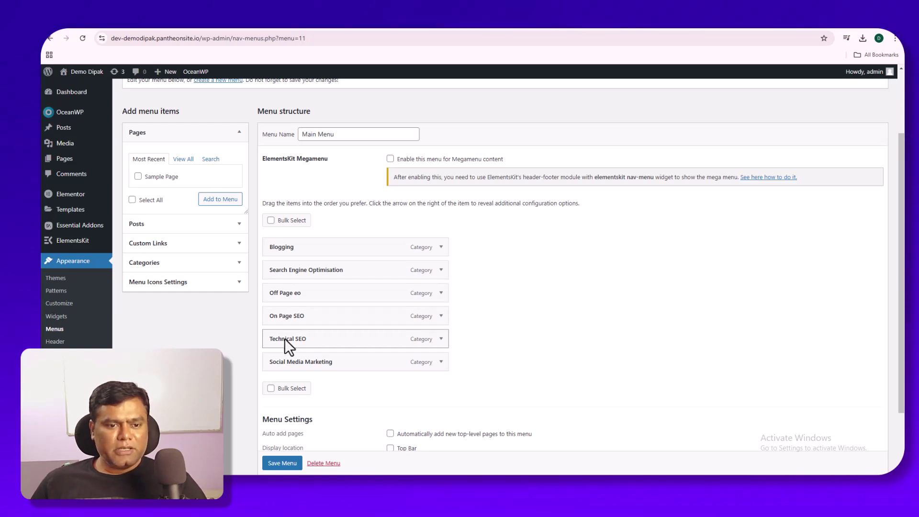
pyautogui.moveTo(278, 320); pyautogui.dragTo(280, 294)
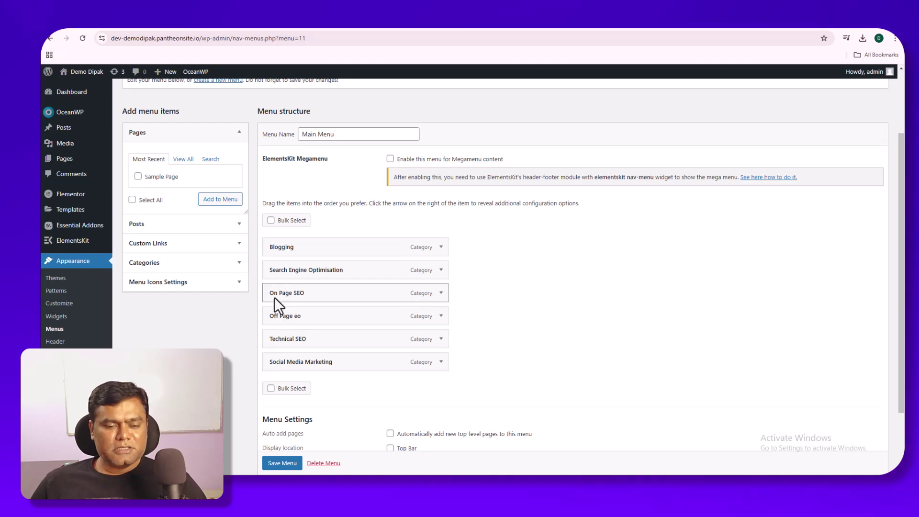
pyautogui.moveTo(270, 295); pyautogui.dragTo(290, 332)
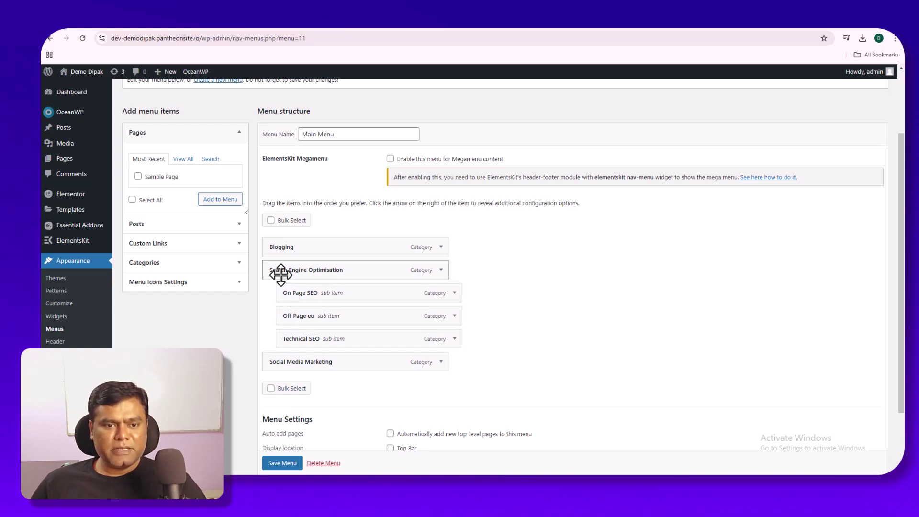
pyautogui.click(282, 462)
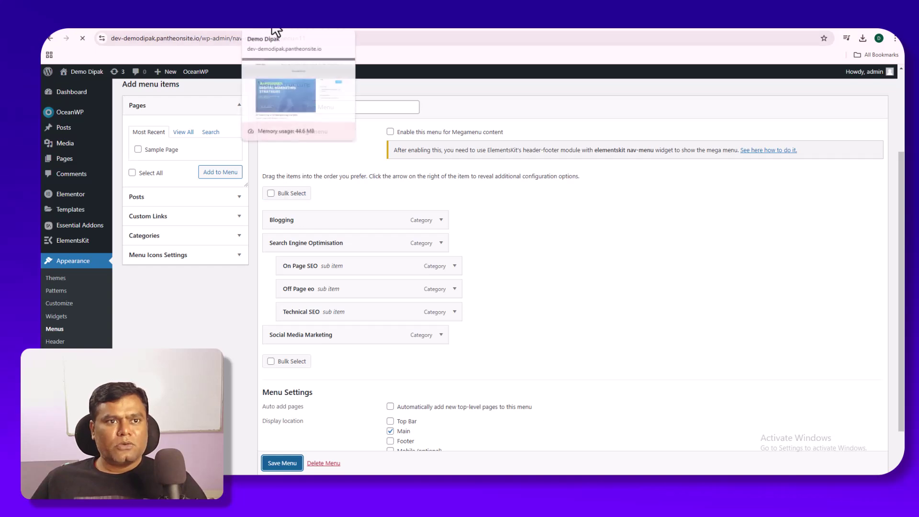
pyautogui.click(277, 31)
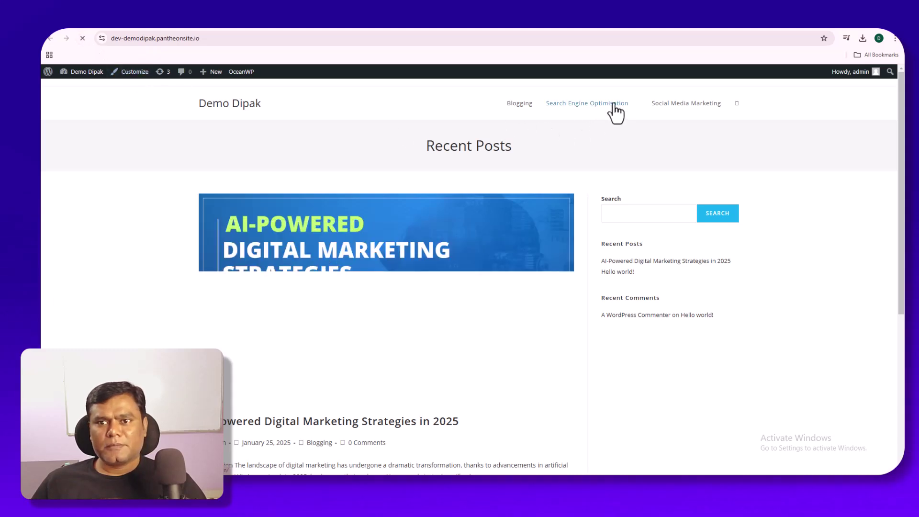
pyautogui.moveTo(566, 126)
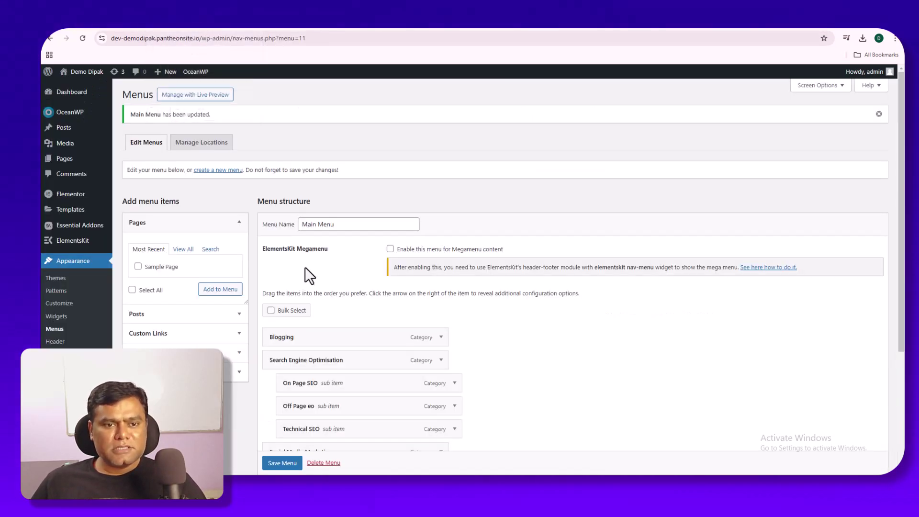
# Add a custom link with the URL # and link text Digital Marketing to Main Menu and save the menu.
pyautogui.scroll(-3, 305, 269)
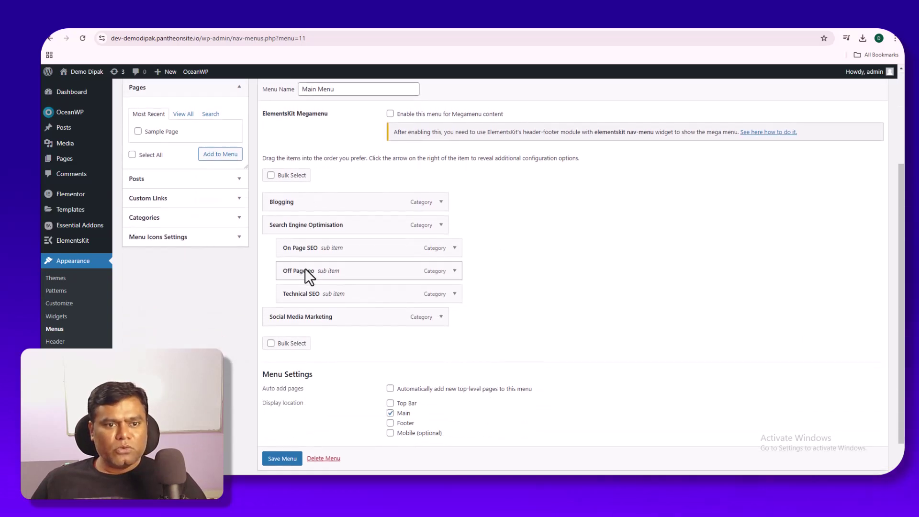
pyautogui.scroll(1, 305, 269)
pyautogui.click(196, 289)
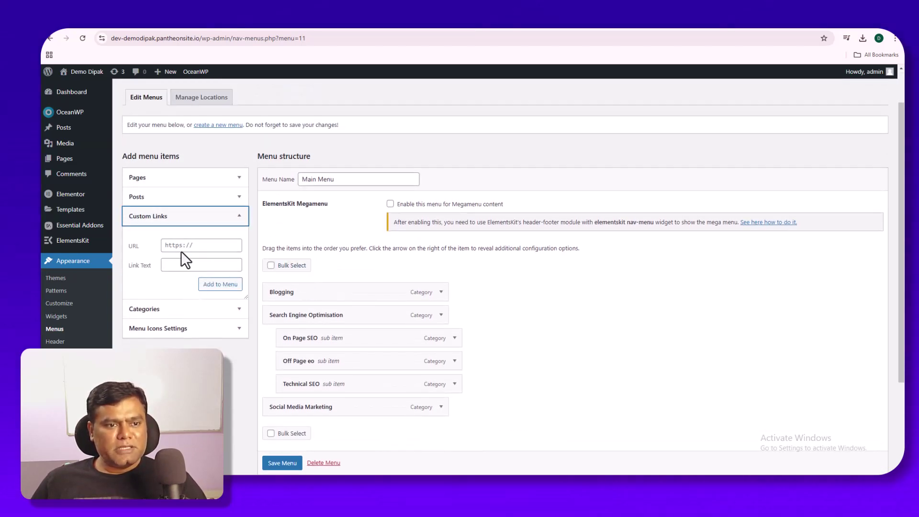
pyautogui.click(181, 246)
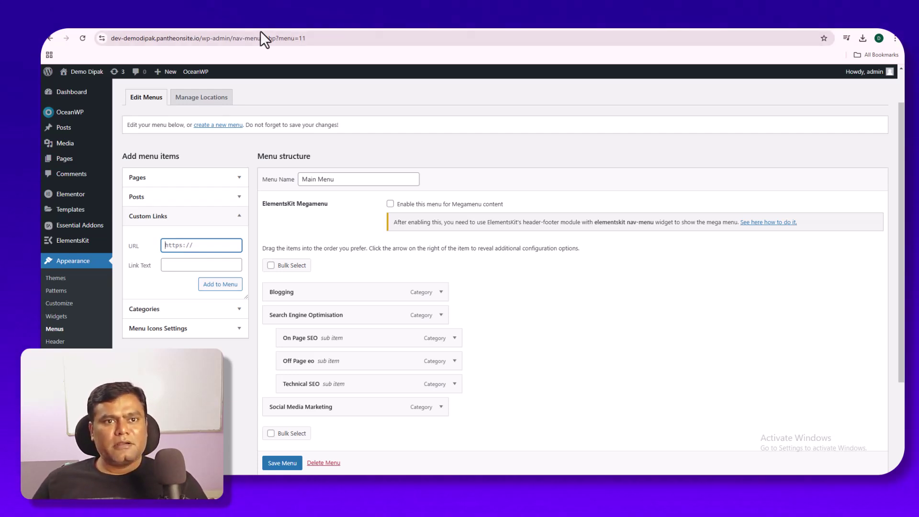
pyautogui.click(273, 22)
pyautogui.moveTo(584, 104)
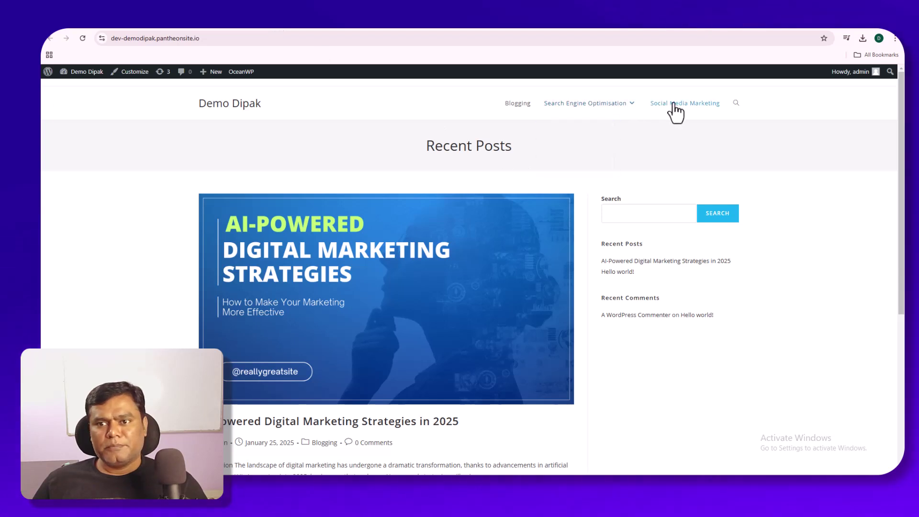
pyautogui.click(190, 30)
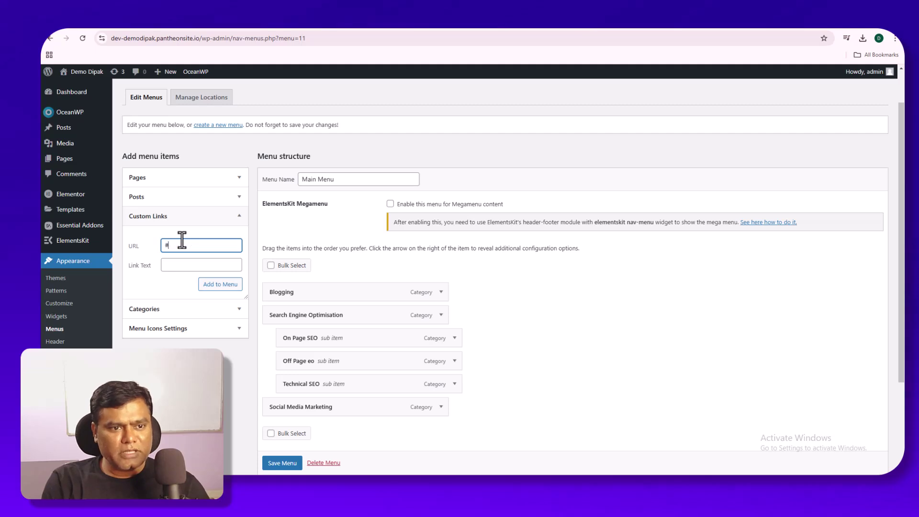
pyautogui.click(169, 264)
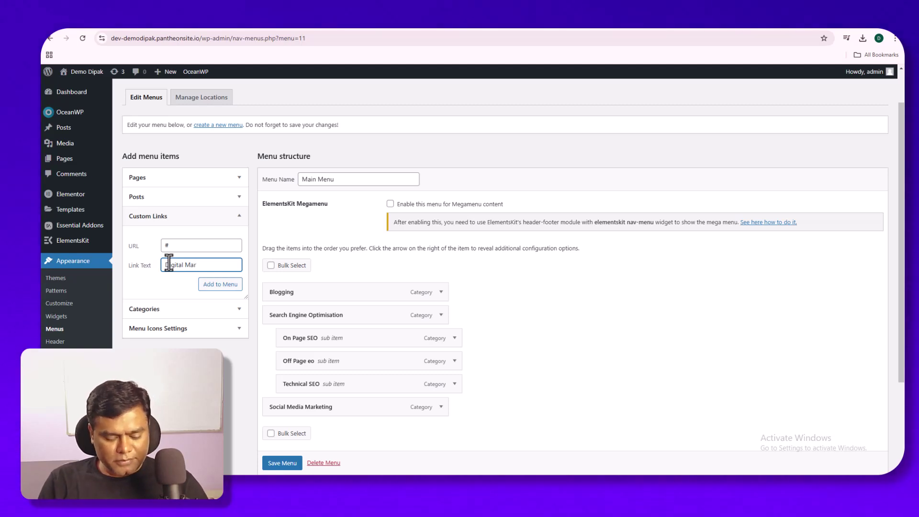
pyautogui.click(208, 286)
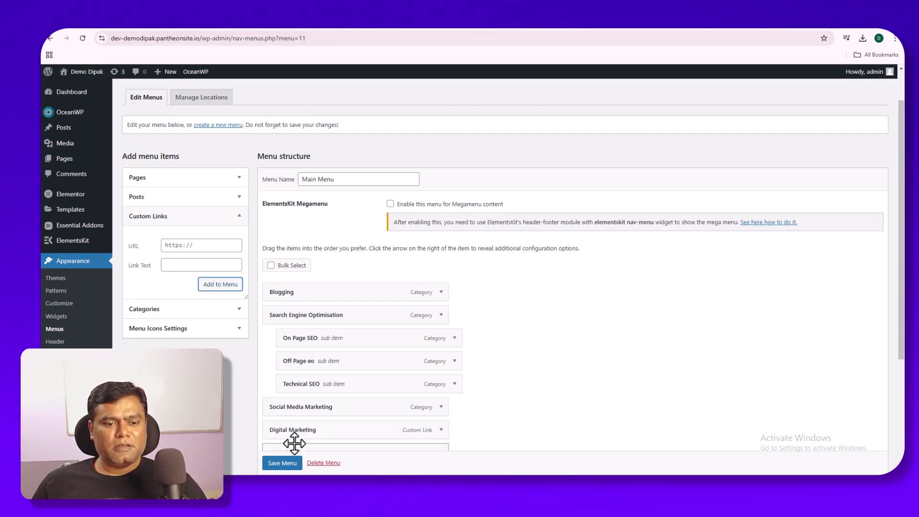
pyautogui.scroll(-1, 297, 452)
pyautogui.click(275, 462)
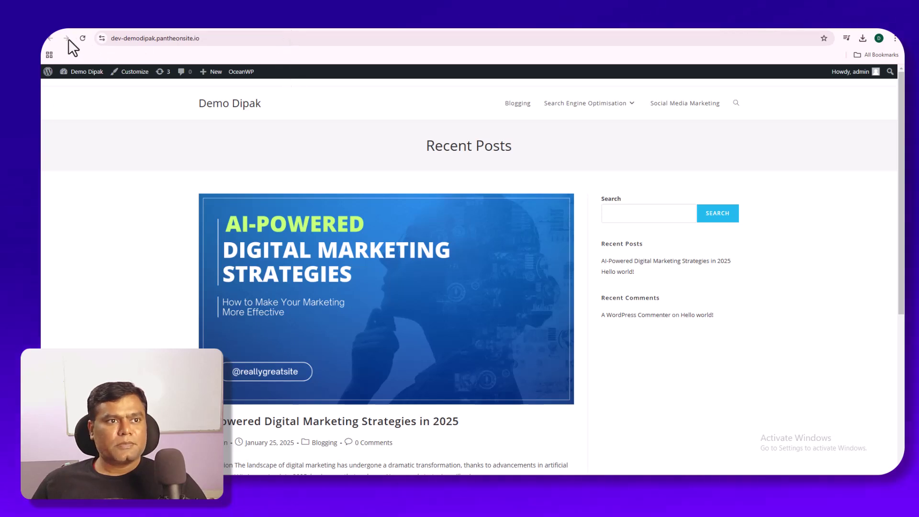
# Reload the live site, test the last Digital Marketing navigation link, and review the Main Menu structure in the admin.
pyautogui.click(83, 38)
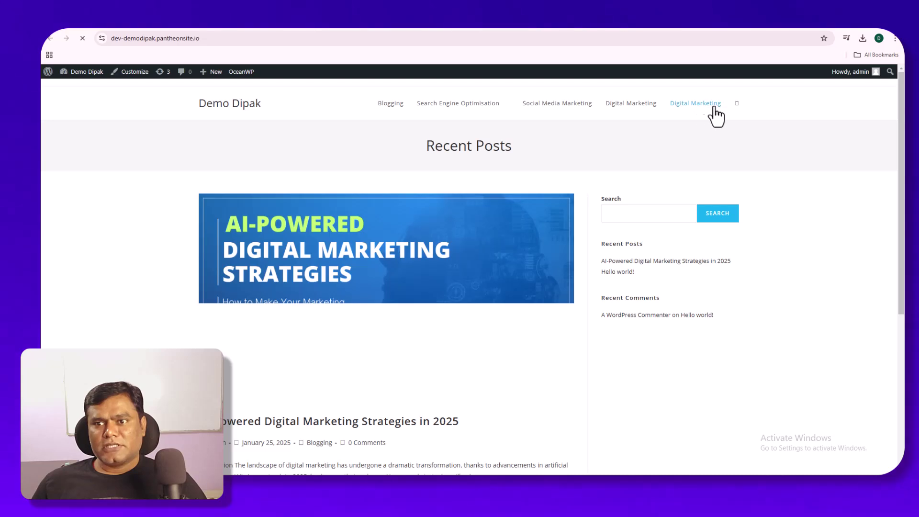
pyautogui.click(690, 110)
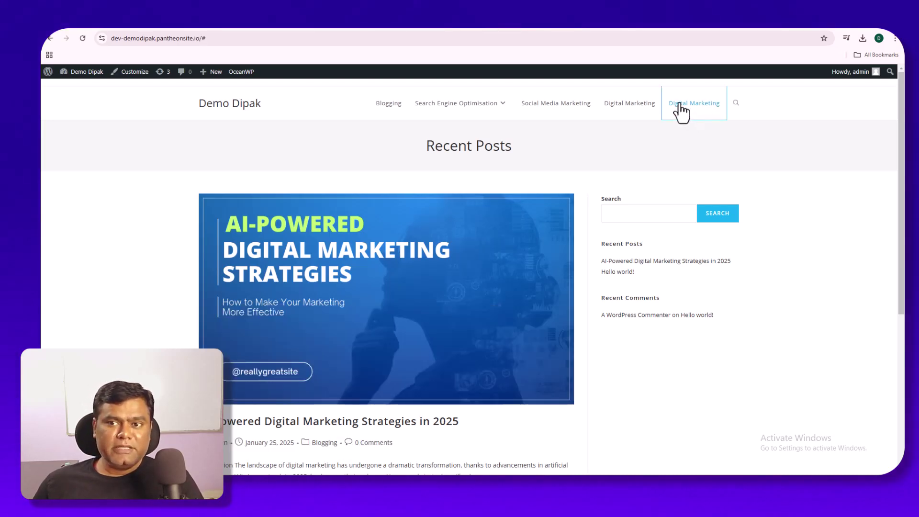
pyautogui.click(181, 23)
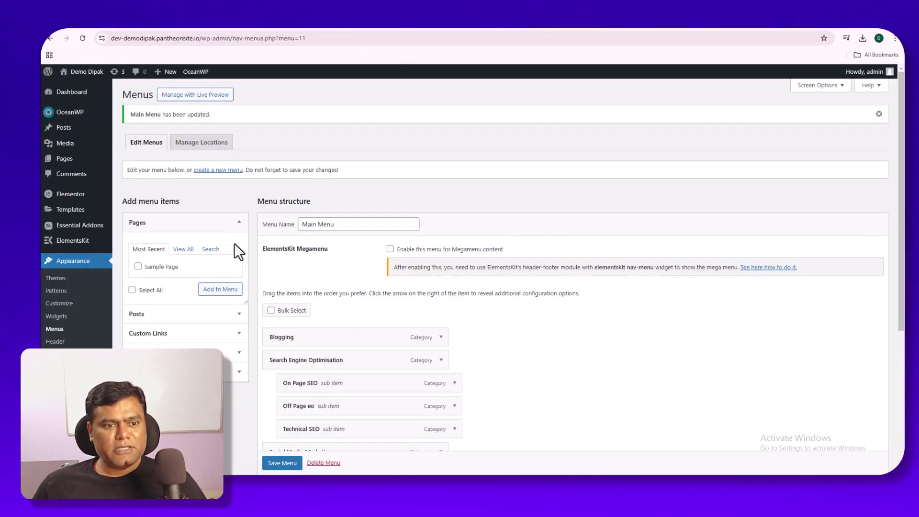
pyautogui.scroll(-4, 505, 278)
pyautogui.scroll(4, 505, 277)
# Switch to the Miro board to review the Design Professional Blog topic list, and return to the live site.
pyautogui.click(273, 20)
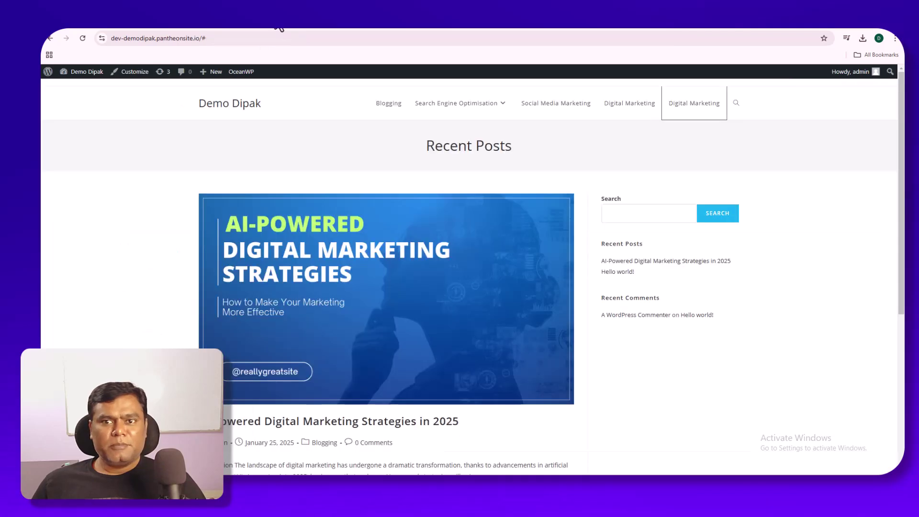
pyautogui.click(198, 19)
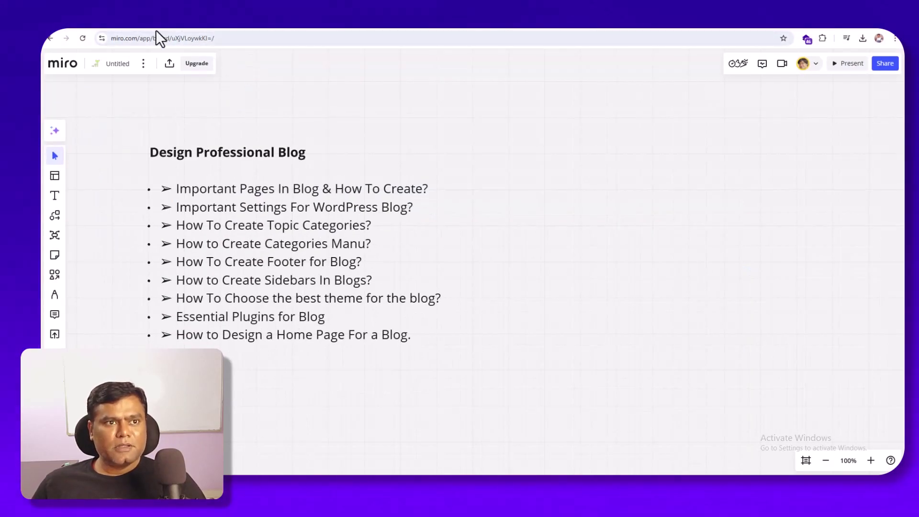
pyautogui.click(130, 25)
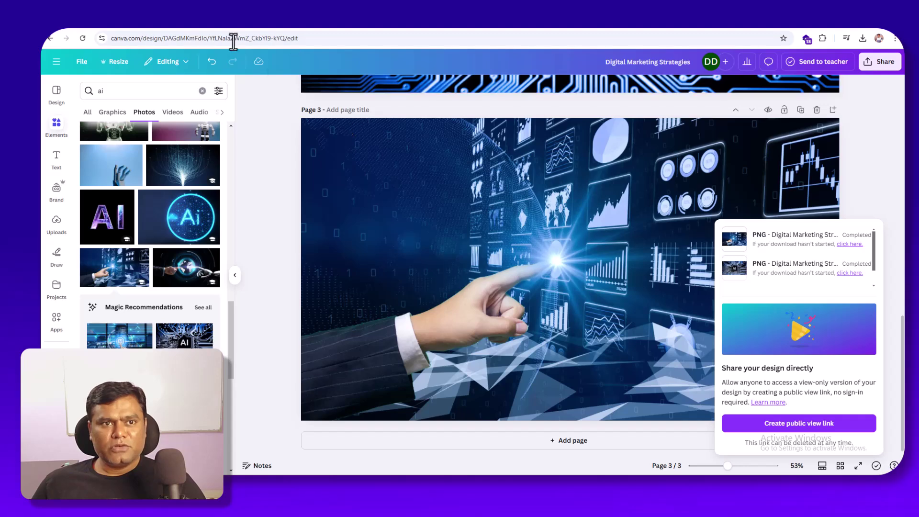
pyautogui.click(225, 26)
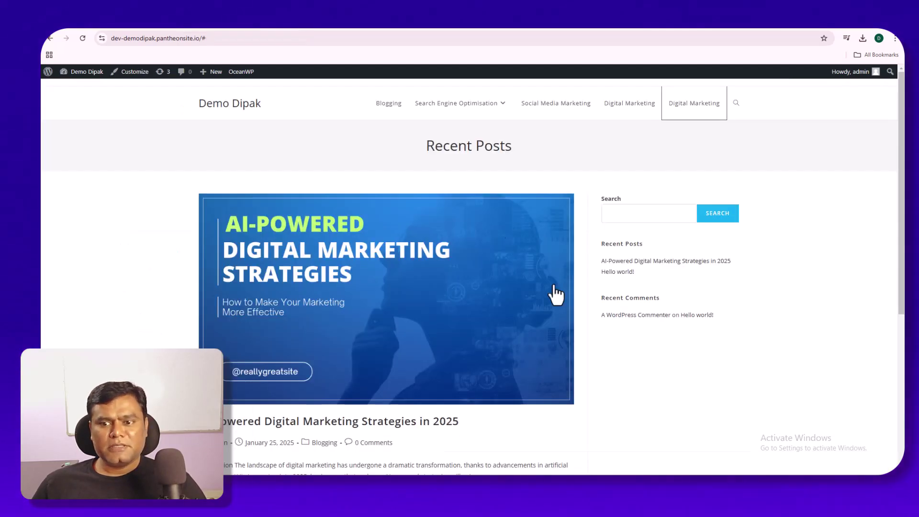
# Examine the live blog home page from its recent posts down to the copyright footer.
pyautogui.scroll(-5, 593, 322)
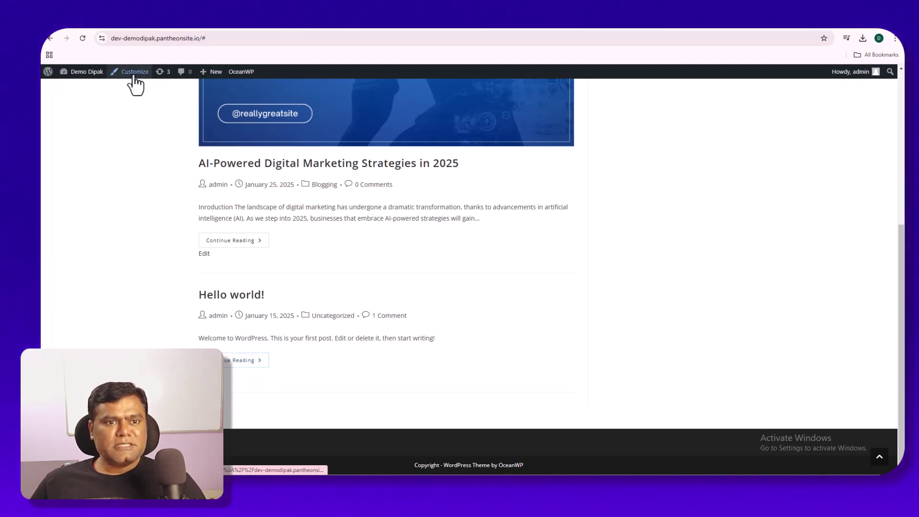
pyautogui.click(181, 30)
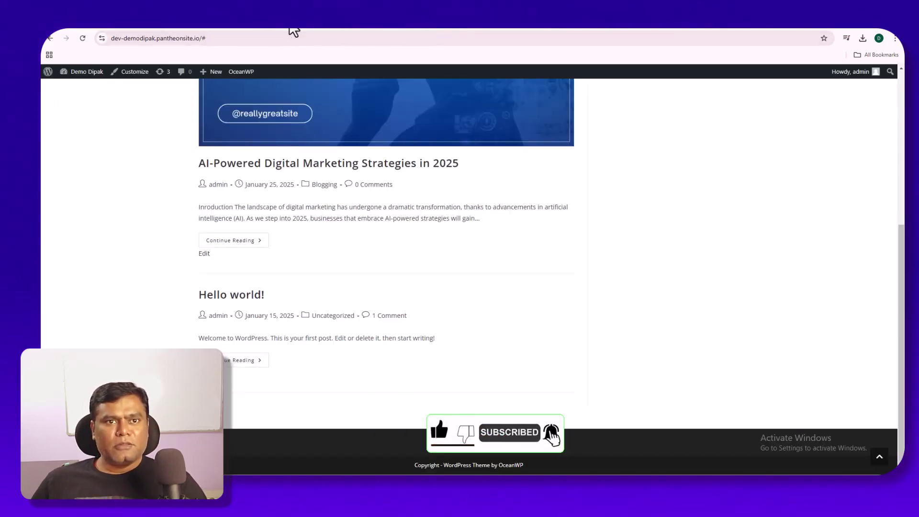
pyautogui.scroll(5, 439, 143)
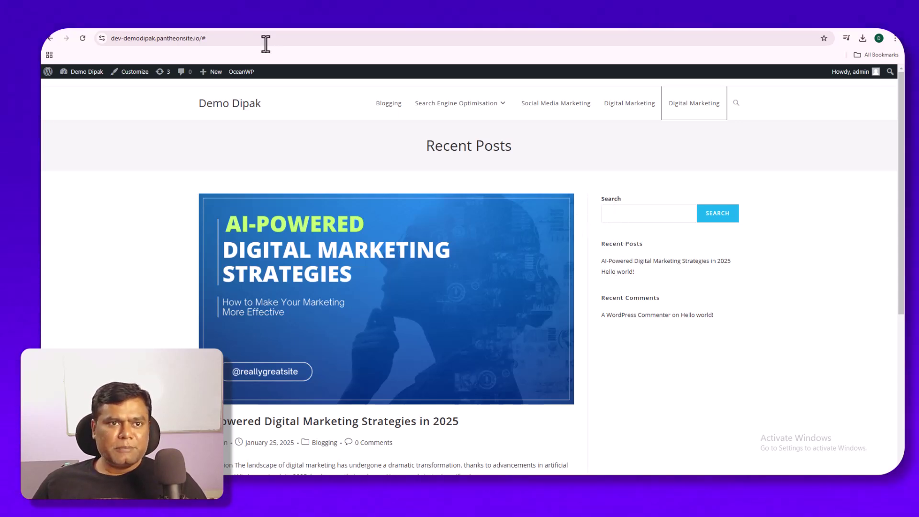
# Open the Footer Widgets settings in the site's theme Customizer.
pyautogui.click(187, 26)
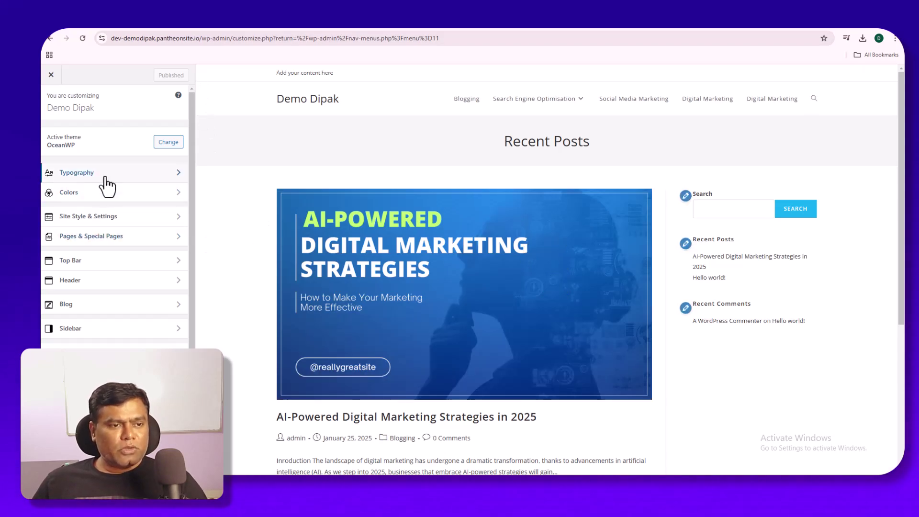
pyautogui.scroll(-3, 107, 251)
pyautogui.scroll(3, 95, 216)
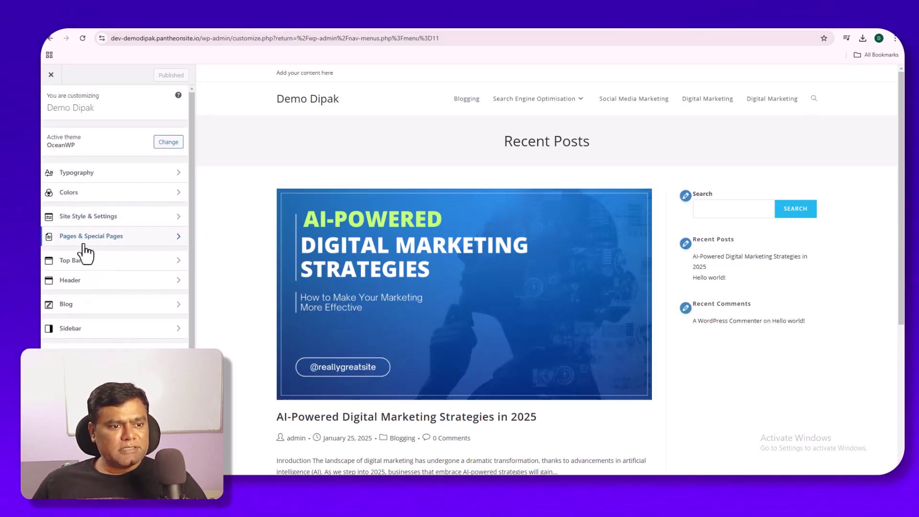
pyautogui.scroll(-3, 85, 258)
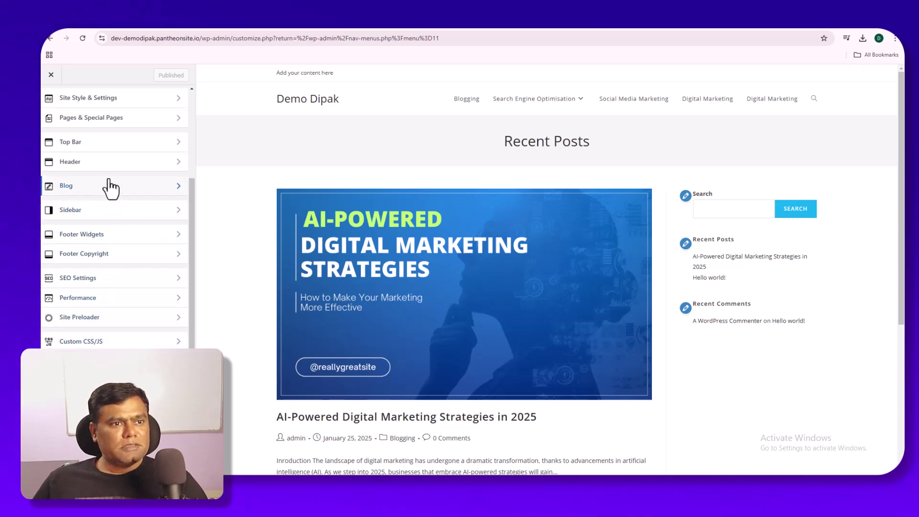
pyautogui.scroll(2, 111, 187)
pyautogui.scroll(-2, 85, 262)
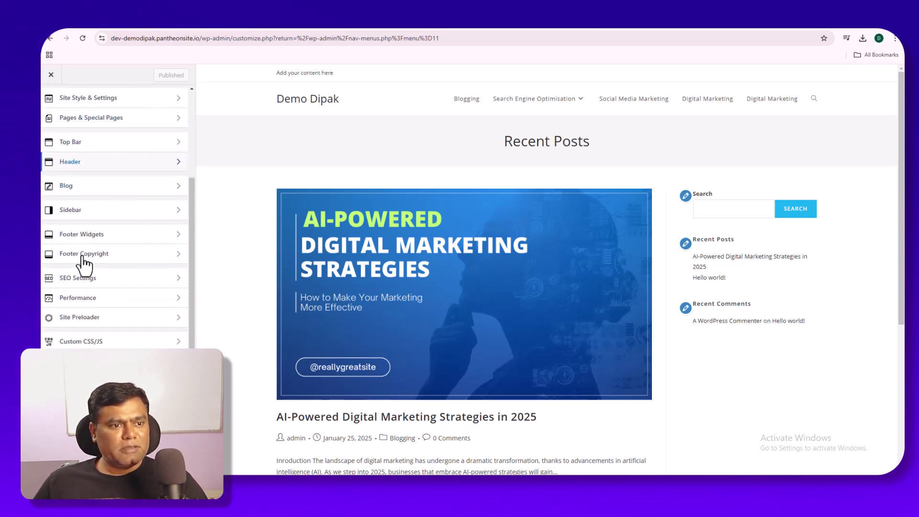
pyautogui.click(116, 241)
# Examine the Footer Widgets options, including the footer columns, custom template, special effects and widget colours.
pyautogui.scroll(-5, 136, 242)
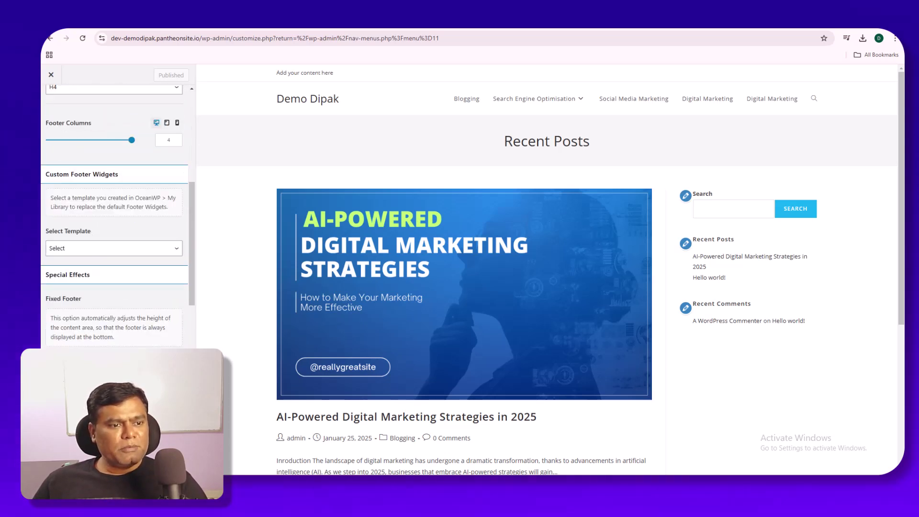
pyautogui.scroll(-5, 89, 269)
pyautogui.scroll(1, 90, 271)
pyautogui.scroll(2, 86, 277)
pyautogui.scroll(-7, 90, 281)
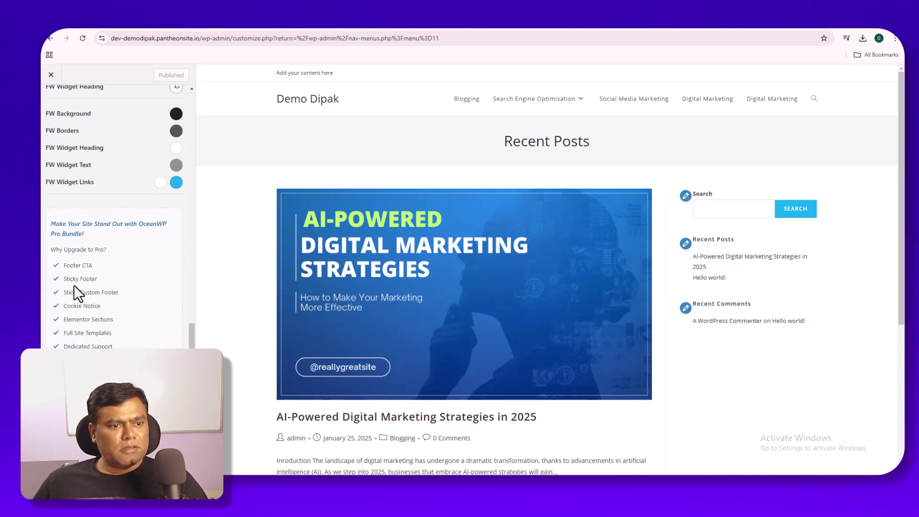
pyautogui.scroll(8, 85, 325)
pyautogui.scroll(4, 85, 319)
# Check the available templates under Custom Footer Widgets and read the note on where to create one.
pyautogui.click(85, 321)
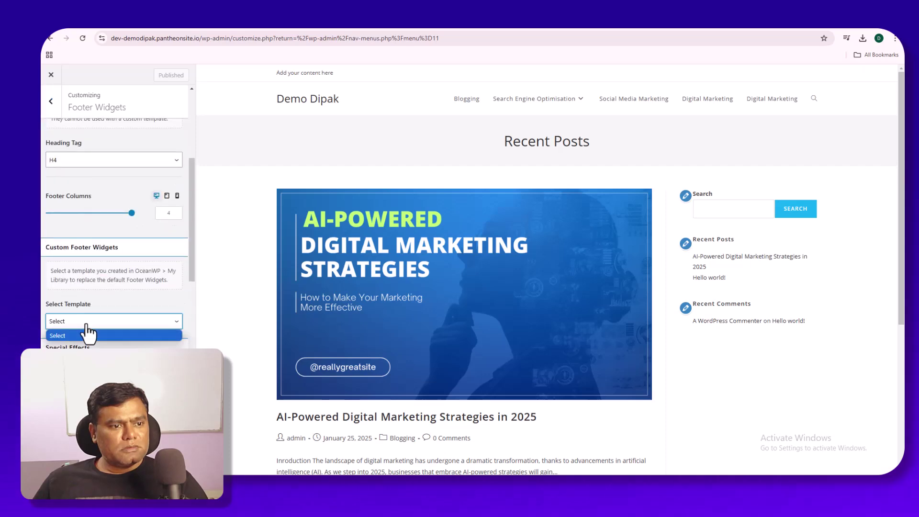
pyautogui.click(87, 335)
pyautogui.scroll(4, 91, 285)
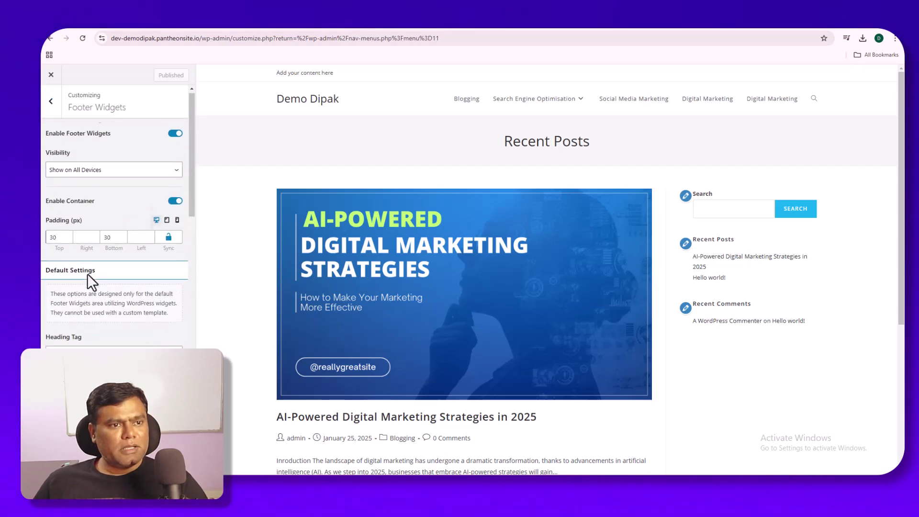
pyautogui.scroll(-5, 293, 299)
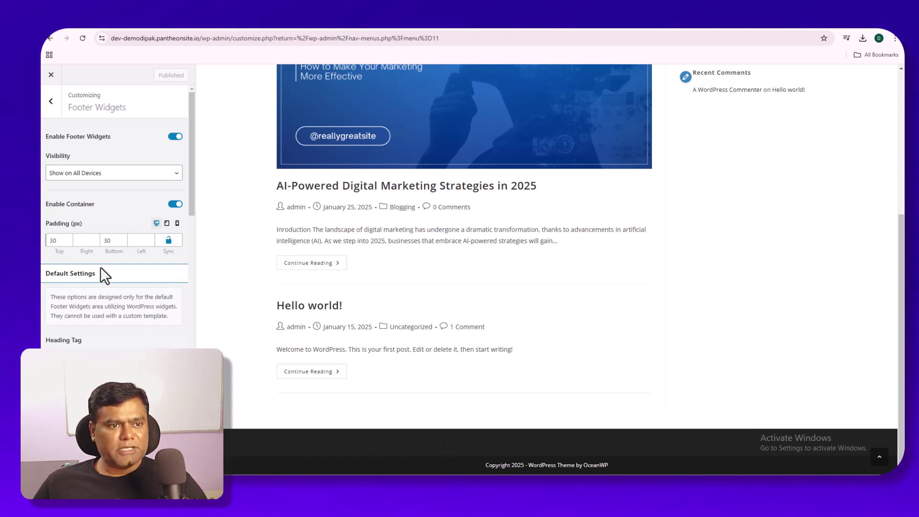
pyautogui.scroll(-3, 88, 275)
pyautogui.scroll(-2, 88, 282)
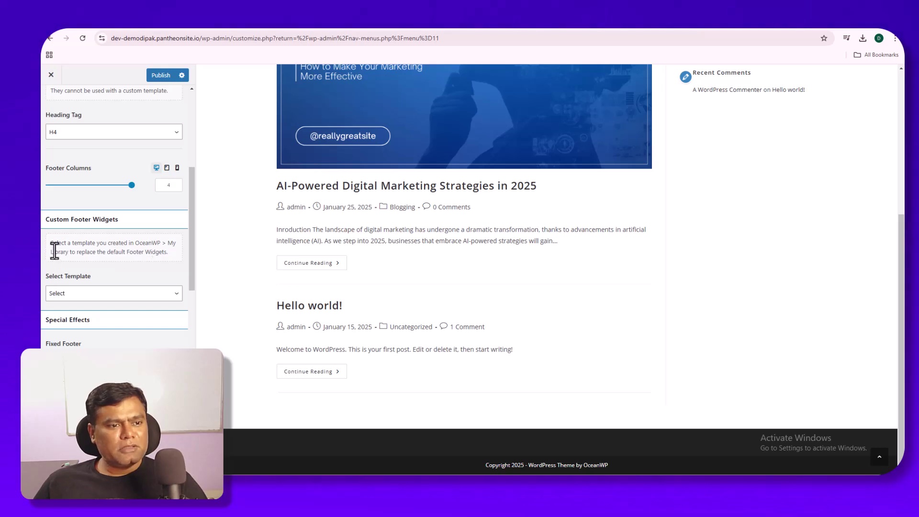
pyautogui.click(81, 294)
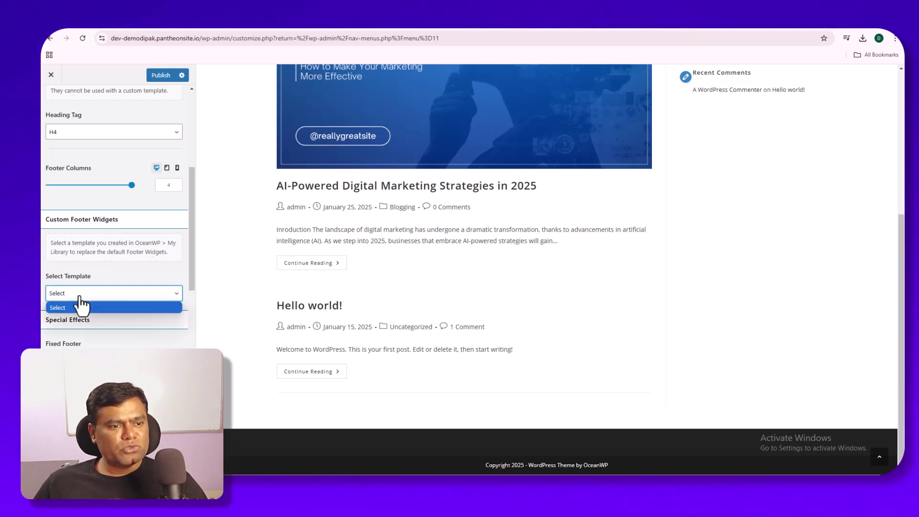
pyautogui.click(72, 246)
pyautogui.moveTo(50, 242); pyautogui.dragTo(162, 251)
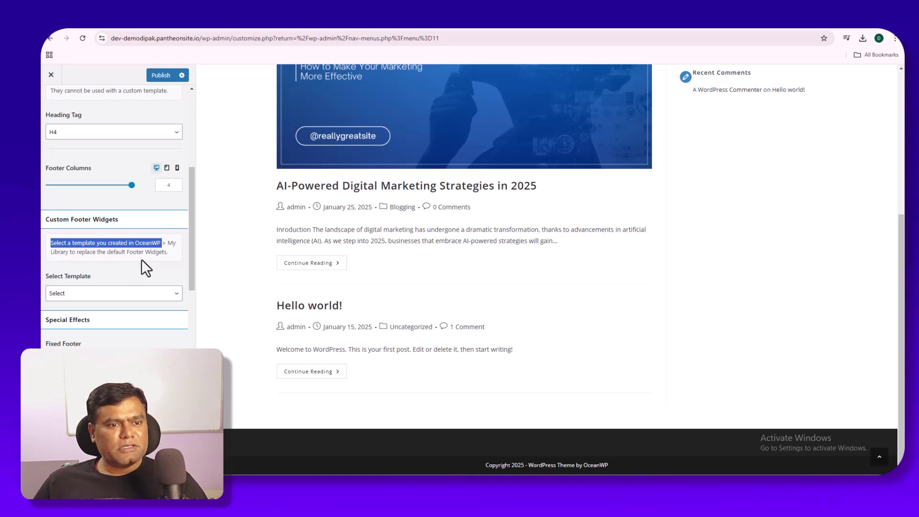
# Leave the Customizer and start a new template in OceanWP's My Library.
pyautogui.click(49, 77)
pyautogui.click(511, 106)
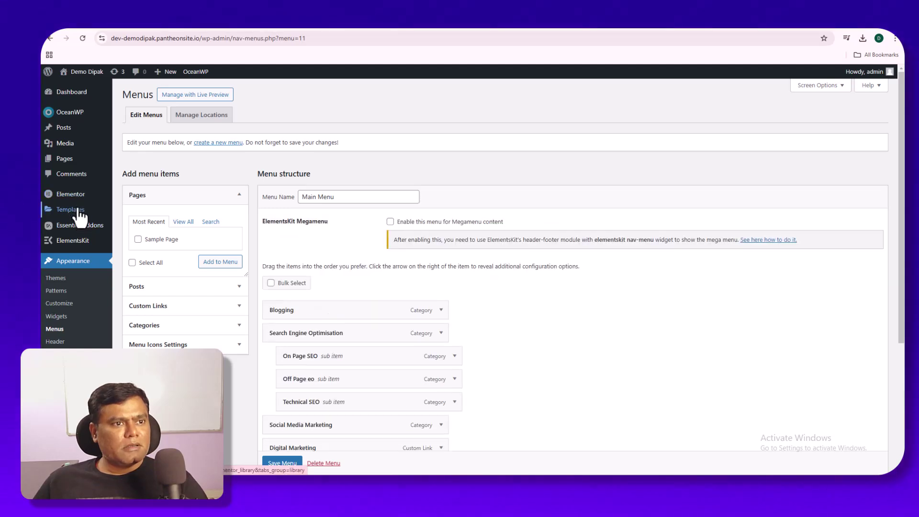
pyautogui.moveTo(77, 116)
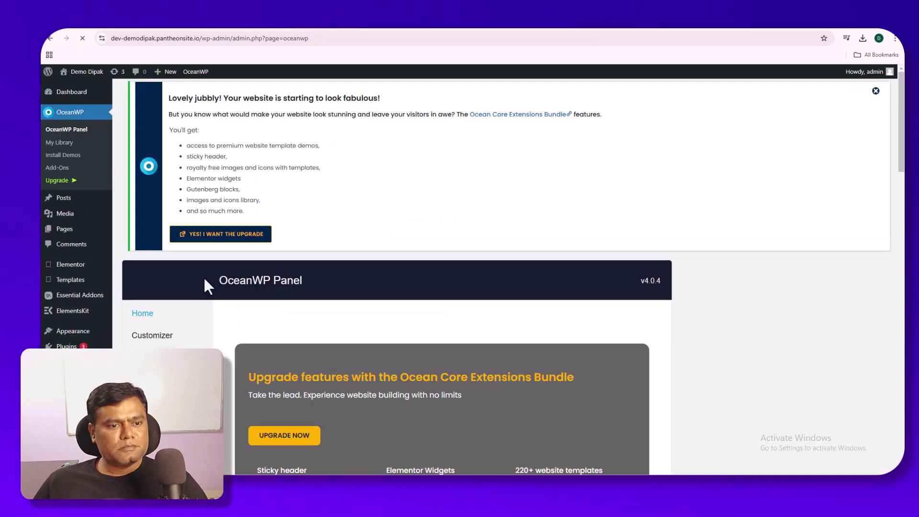
pyautogui.scroll(-5, 204, 277)
pyautogui.scroll(5, 180, 286)
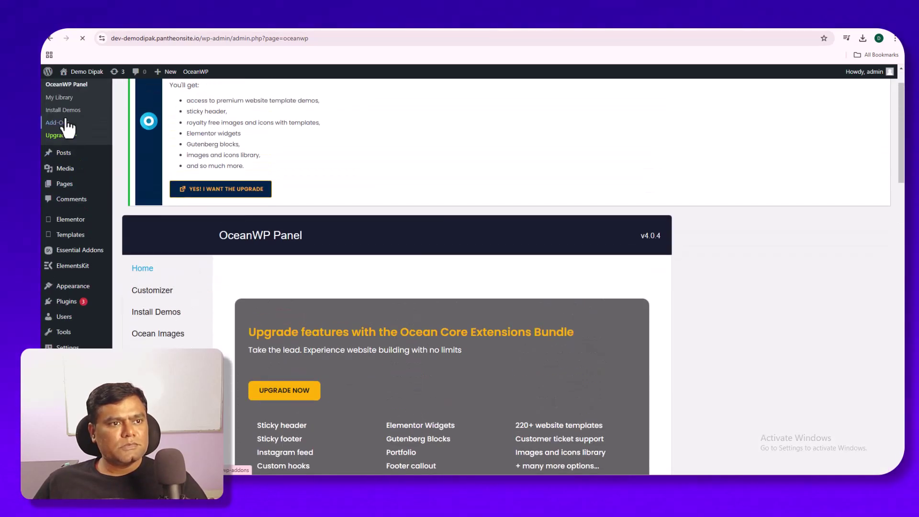
pyautogui.click(60, 143)
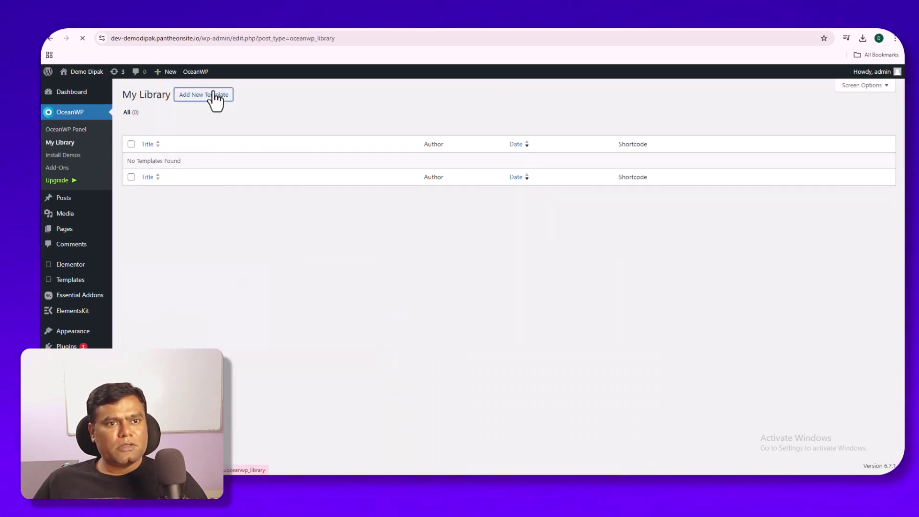
pyautogui.click(215, 99)
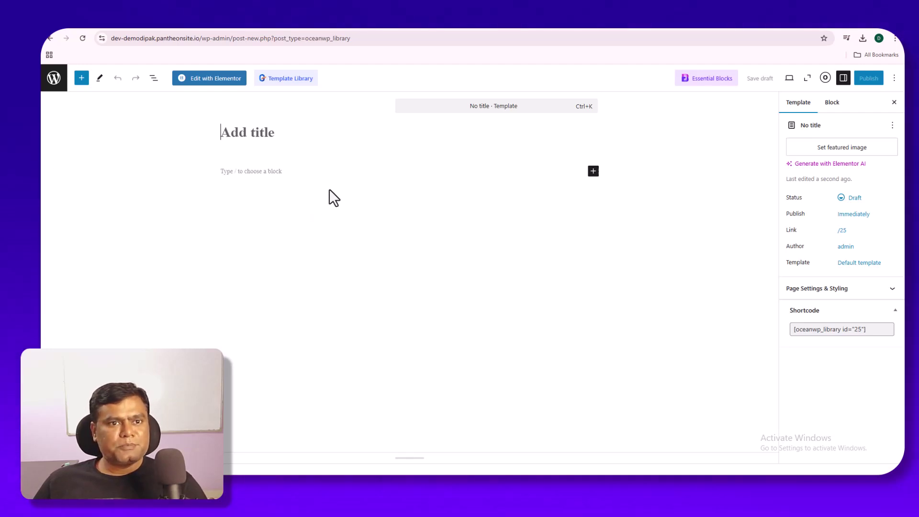
# Open the Template Library for the new untitled template.
pyautogui.hotkey('ctrl', 'k')
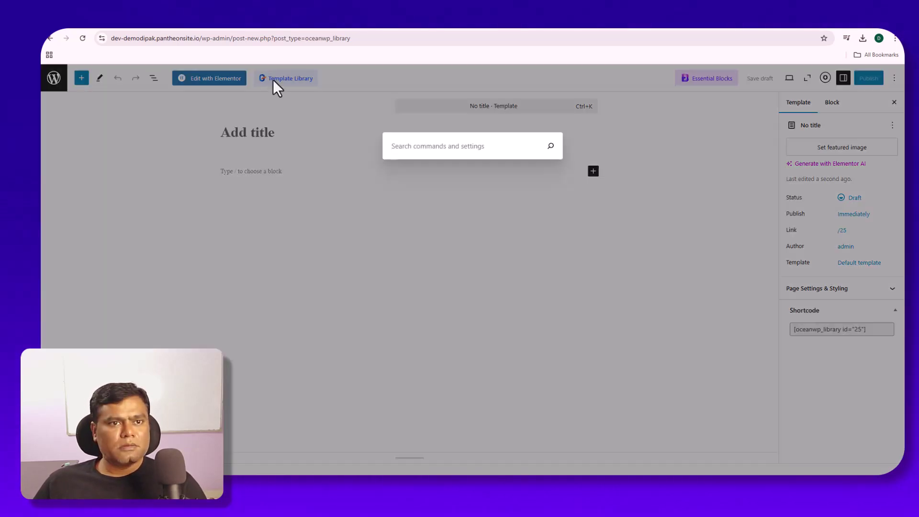
pyautogui.click(273, 79)
pyautogui.click(273, 80)
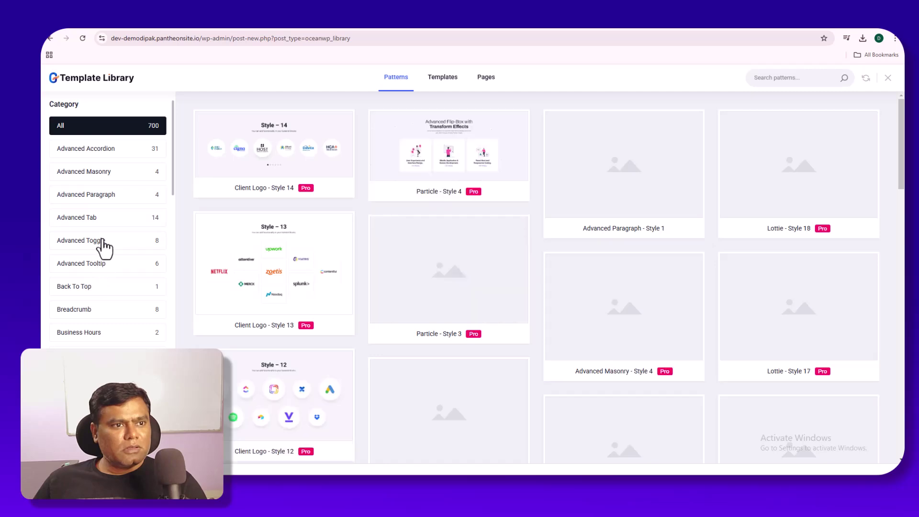
# Browse the pattern categories and filter the library to the Footer patterns.
pyautogui.scroll(-6, 91, 315)
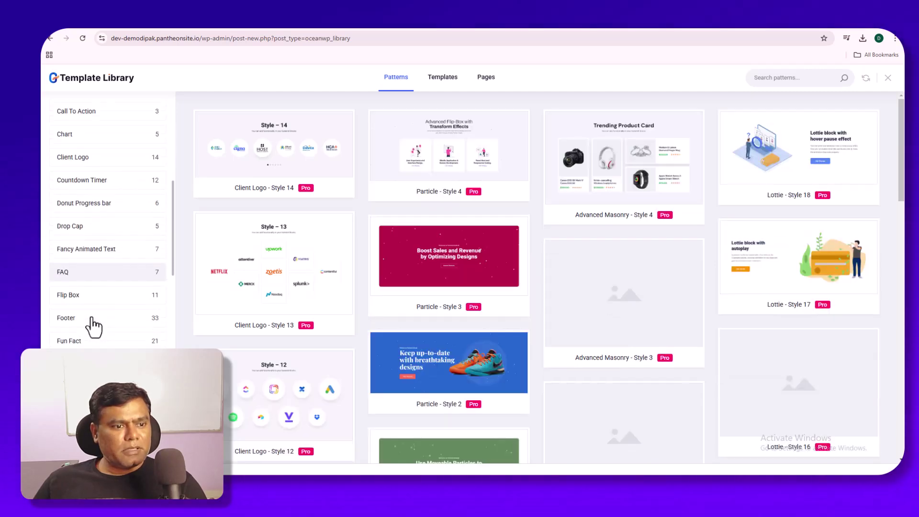
pyautogui.scroll(-4, 91, 321)
pyautogui.scroll(3, 89, 335)
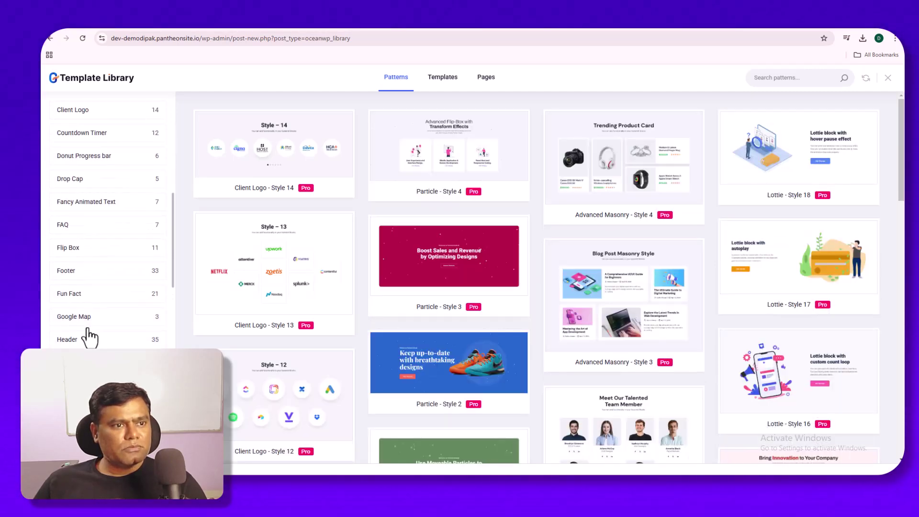
pyautogui.scroll(-3, 91, 321)
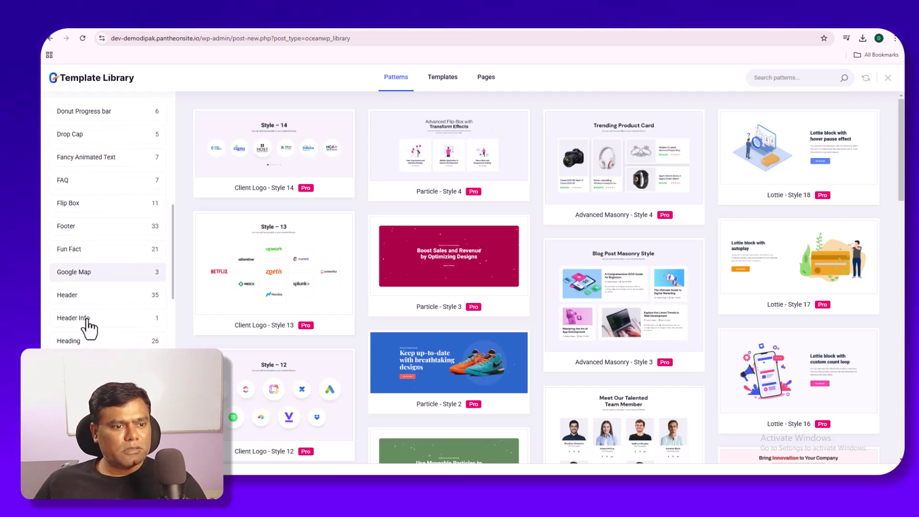
pyautogui.scroll(-5, 88, 327)
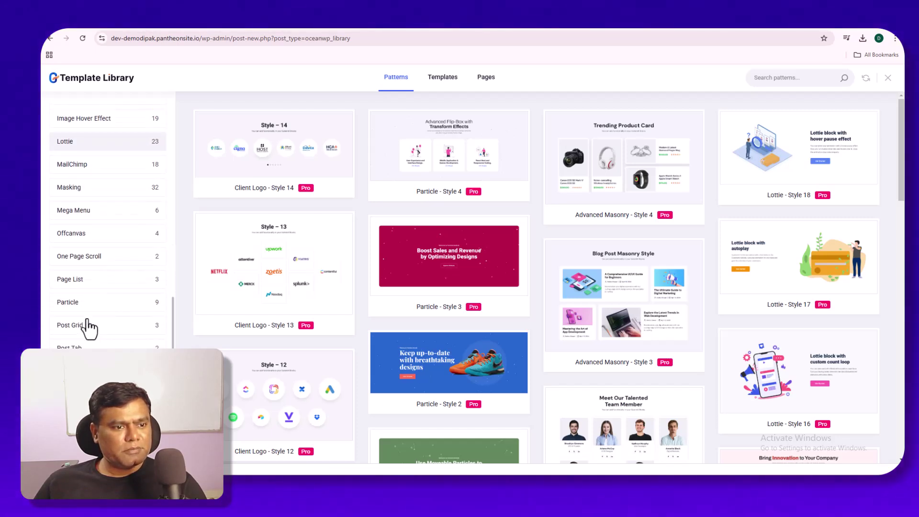
pyautogui.scroll(-5, 88, 327)
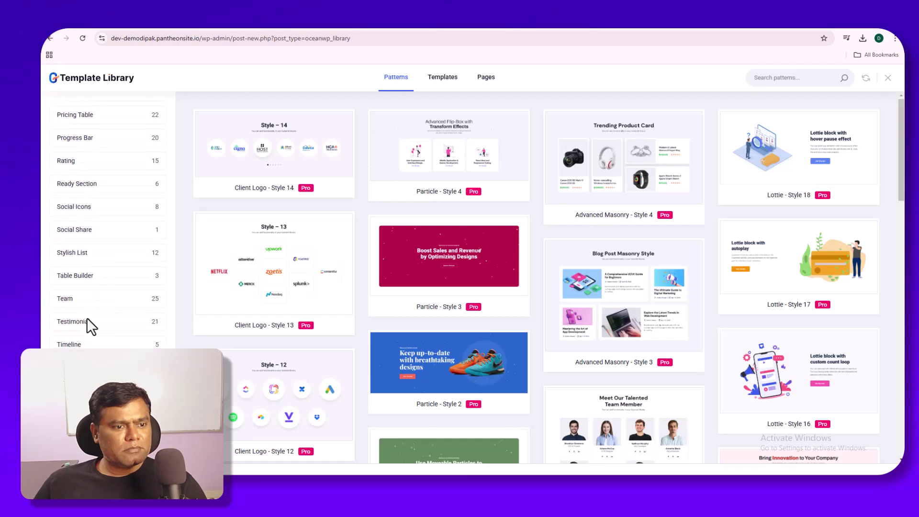
pyautogui.scroll(2, 88, 321)
pyautogui.scroll(-2, 89, 321)
pyautogui.scroll(8, 90, 326)
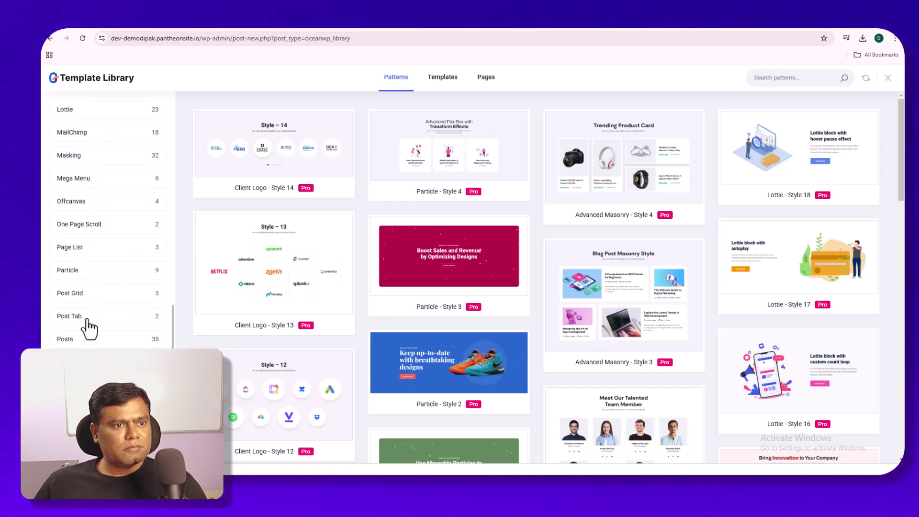
pyautogui.scroll(7, 89, 327)
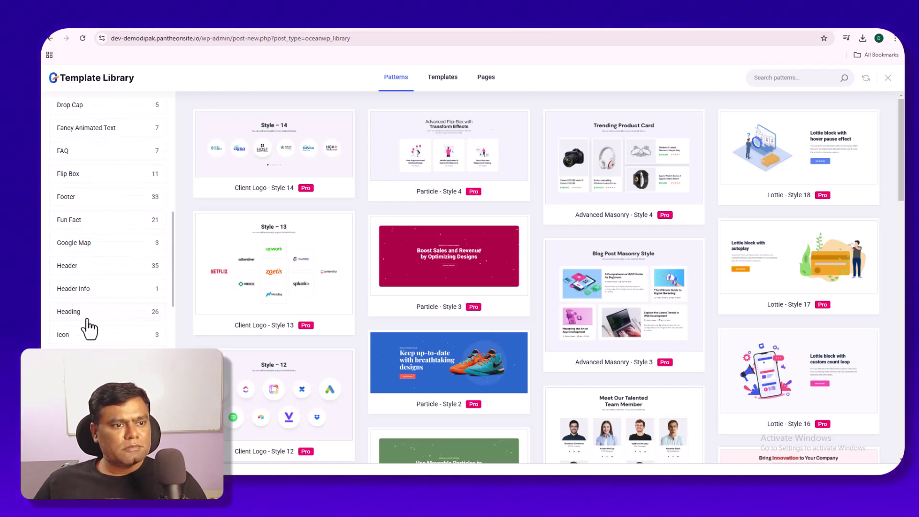
pyautogui.scroll(2, 89, 325)
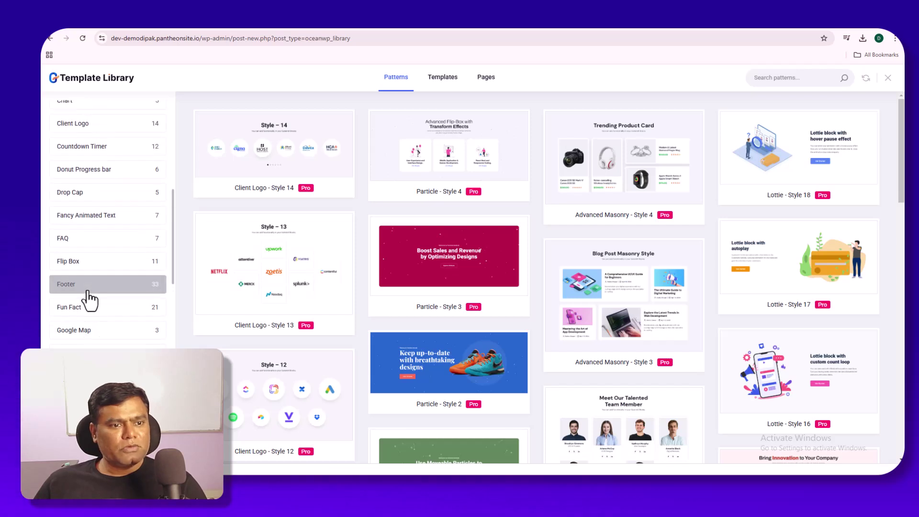
pyautogui.click(144, 285)
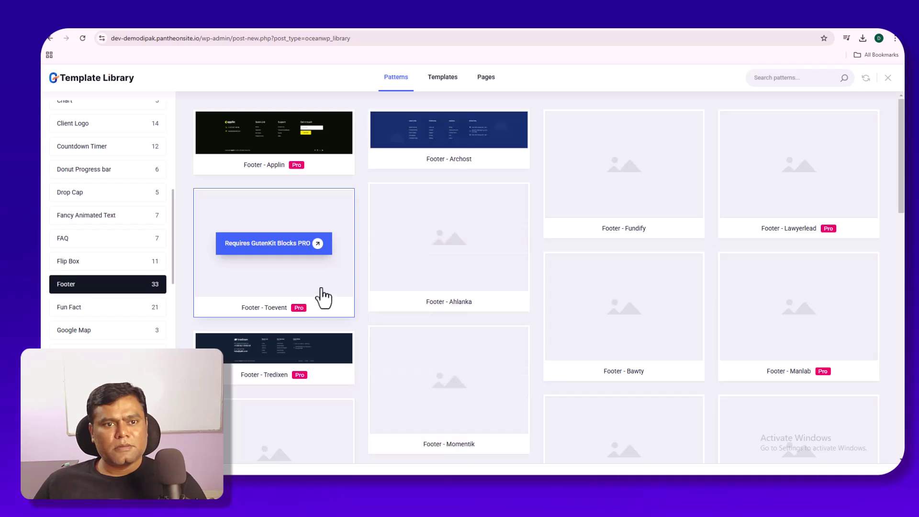
# Install and import the Footer - Eventen pattern into the template.
pyautogui.moveTo(398, 259)
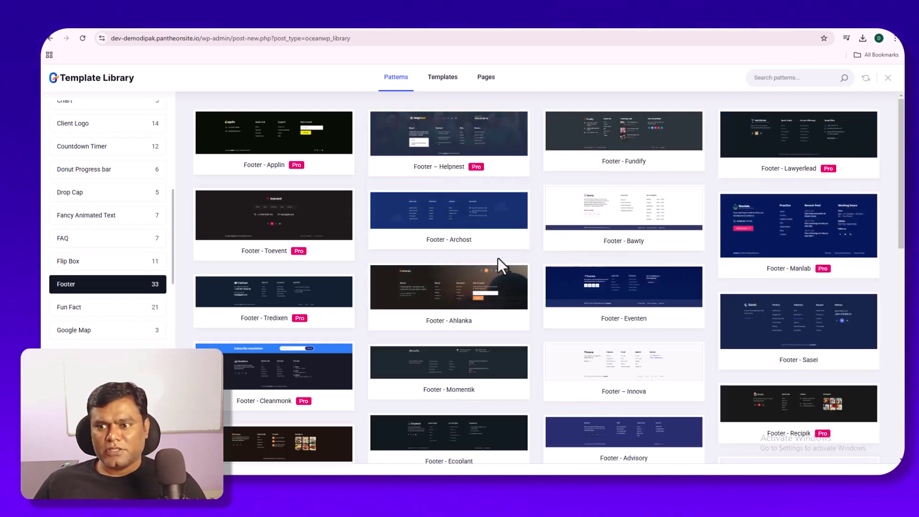
pyautogui.moveTo(496, 287)
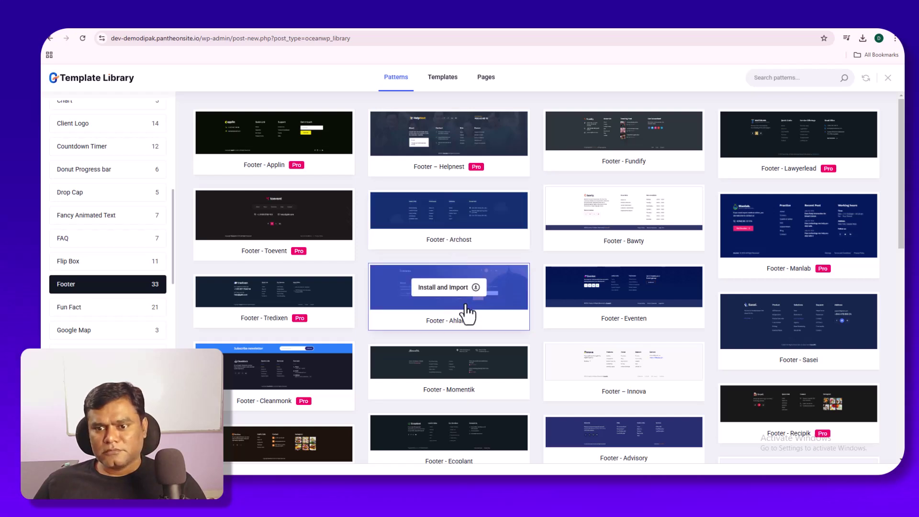
pyautogui.click(605, 287)
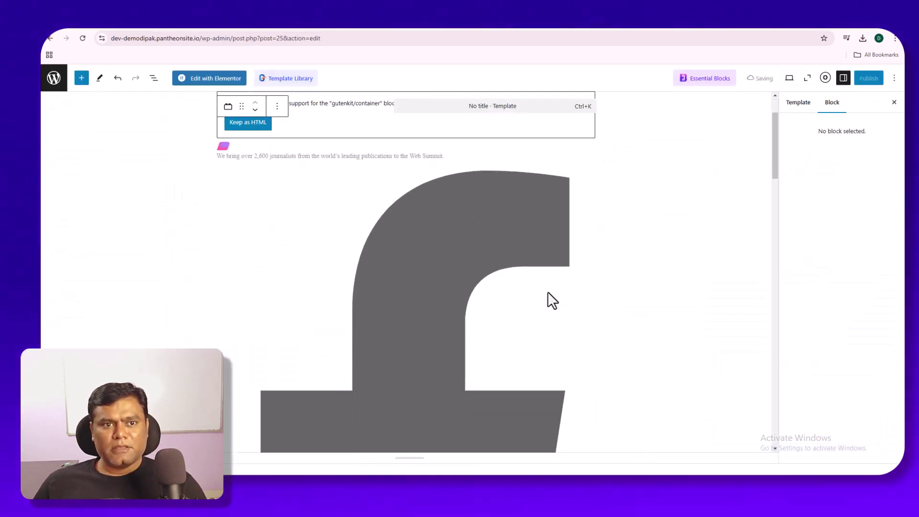
pyautogui.scroll(-4, 547, 291)
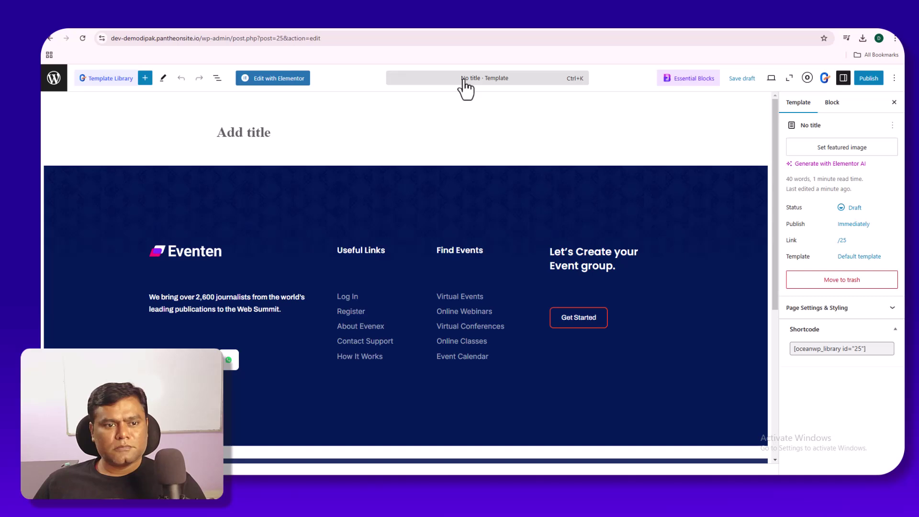
# Title the template Footer and publish it.
pyautogui.click(464, 81)
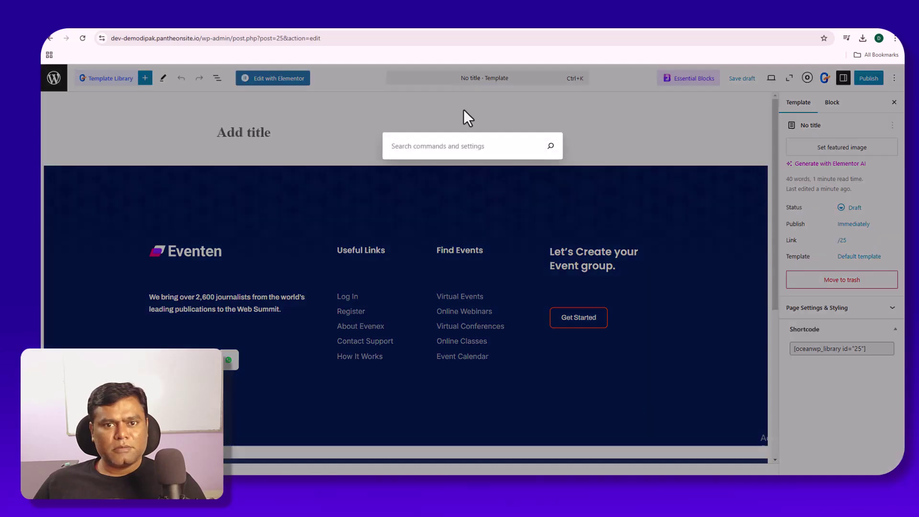
pyautogui.click(493, 80)
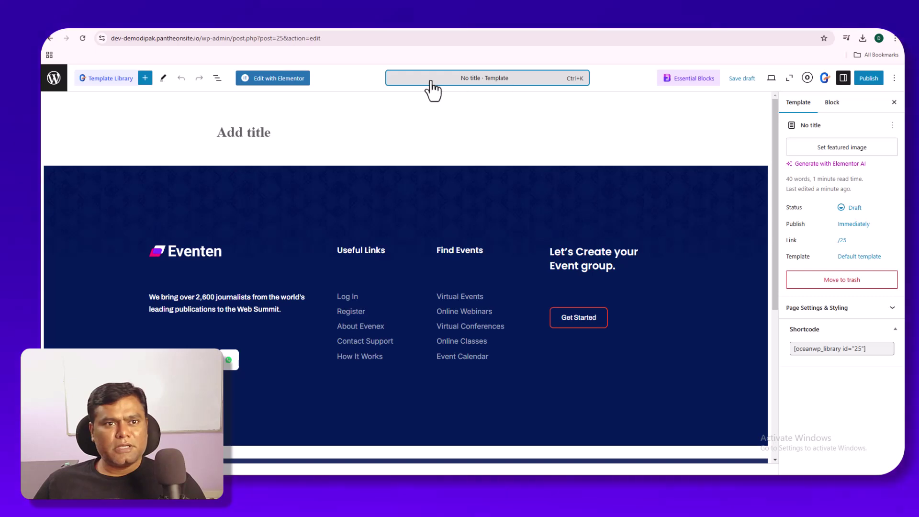
pyautogui.click(254, 137)
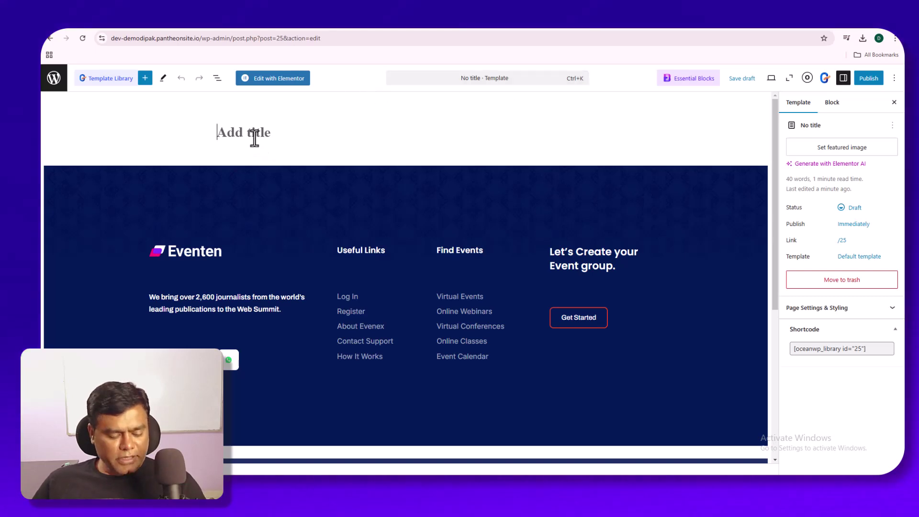
pyautogui.write('Footer')
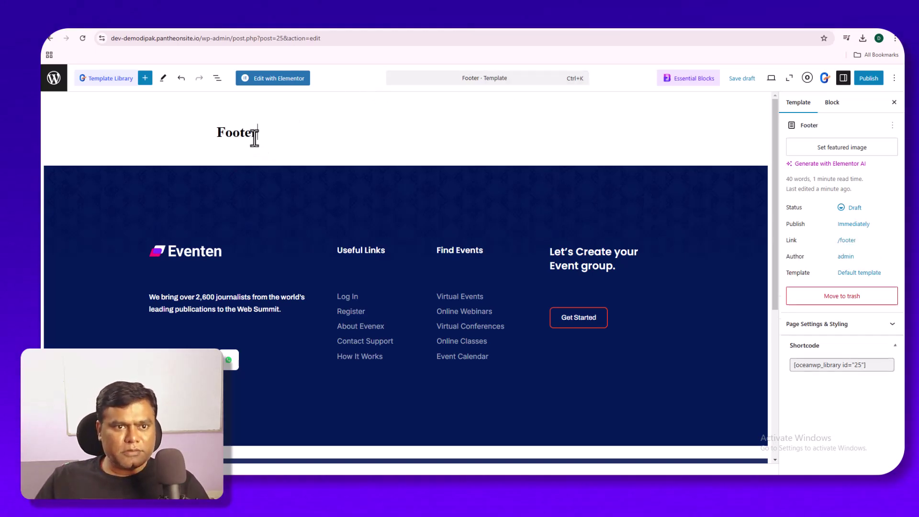
pyautogui.click(859, 79)
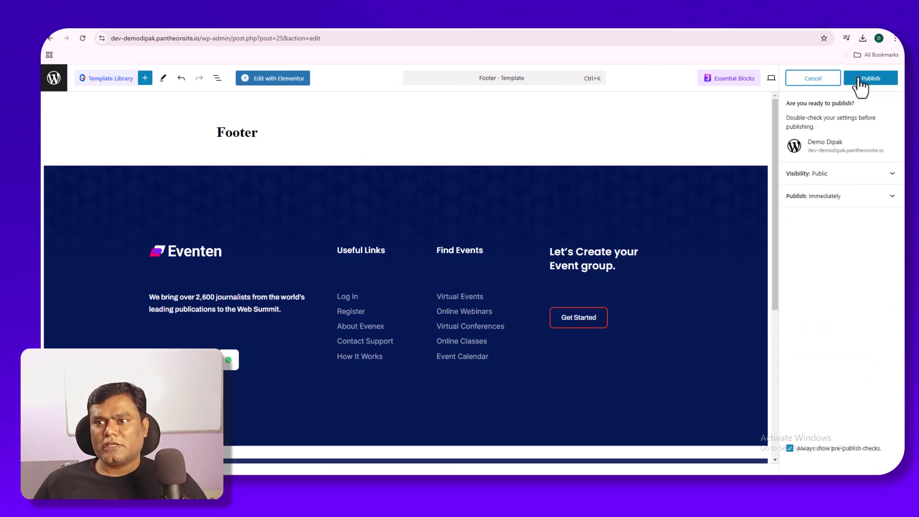
pyautogui.click(860, 80)
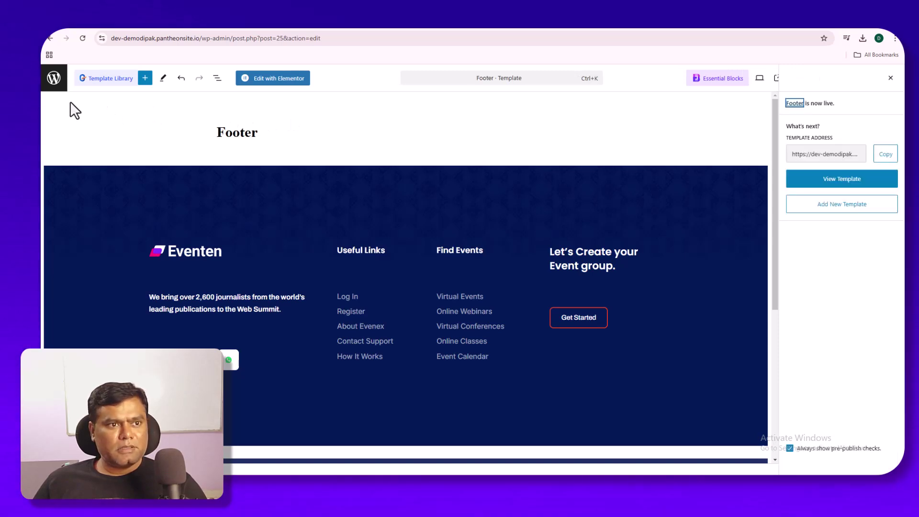
# Exit the template editor and open the Customizer for the active OceanWP theme from the Themes page.
pyautogui.click(53, 87)
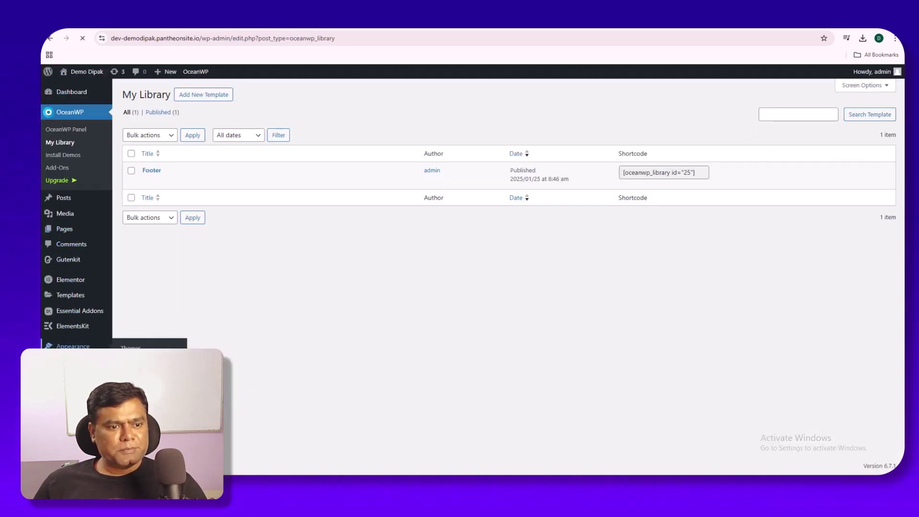
pyautogui.click(130, 347)
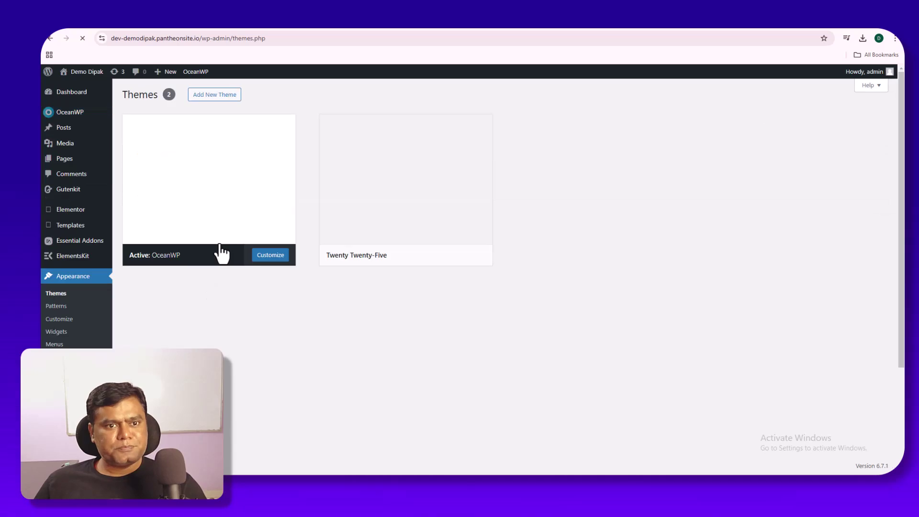
pyautogui.click(263, 254)
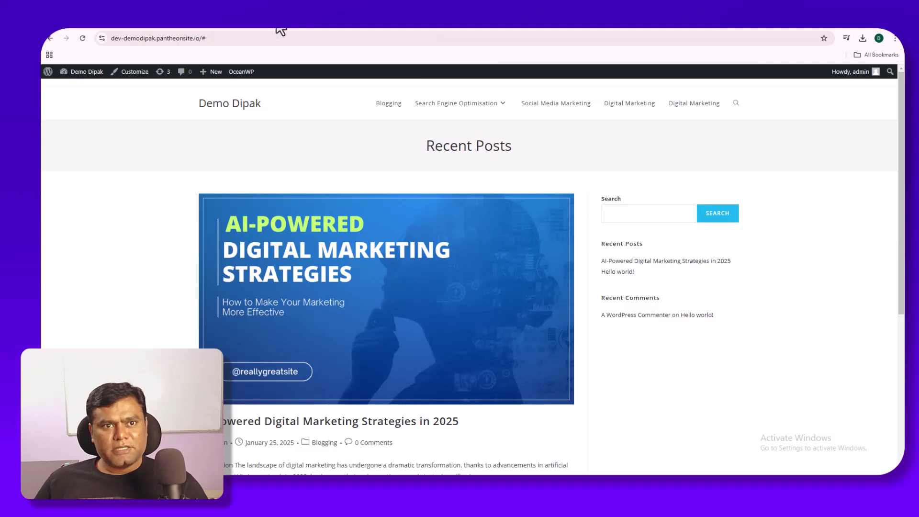
# Check the footer area at the end of the site's homepage and reload the page.
pyautogui.scroll(-5, 361, 248)
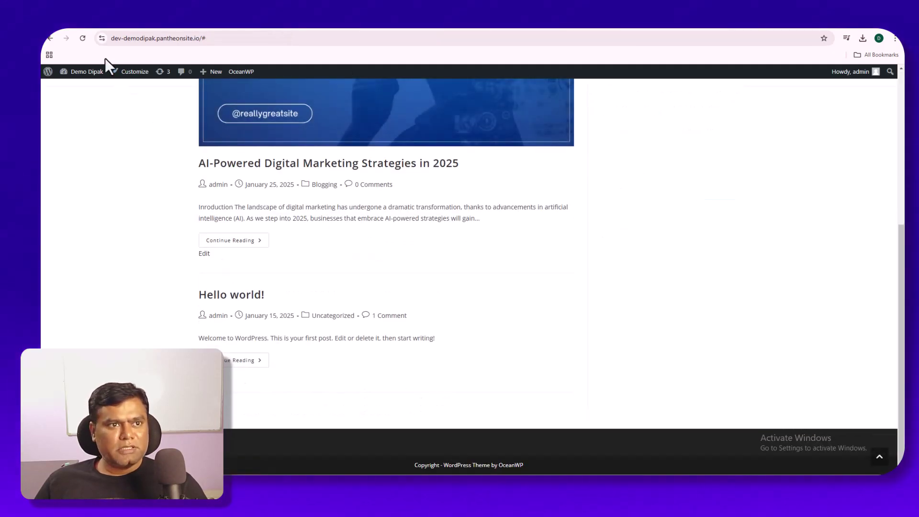
pyautogui.click(83, 38)
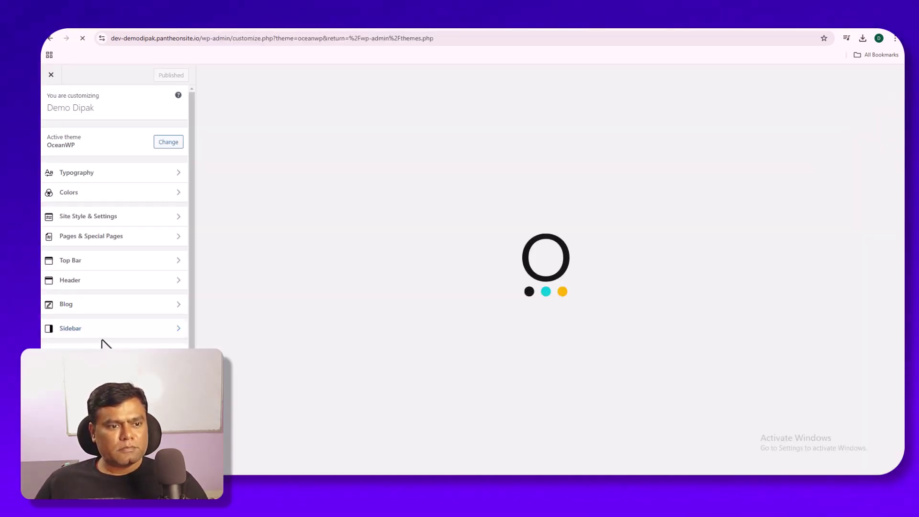
# In the Customizer's Footer Widgets settings, select the Footer template for the custom footer widgets and publish the change.
pyautogui.scroll(-2, 103, 341)
pyautogui.click(113, 272)
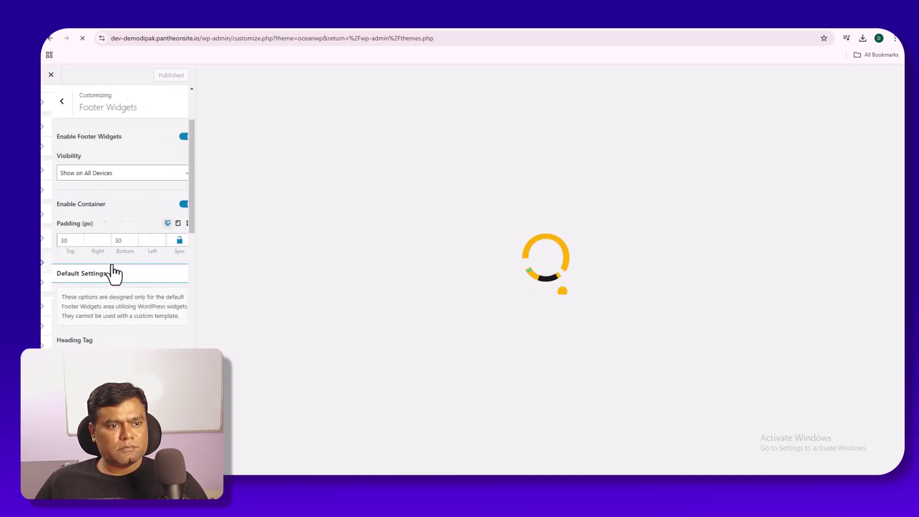
pyautogui.scroll(-3, 103, 283)
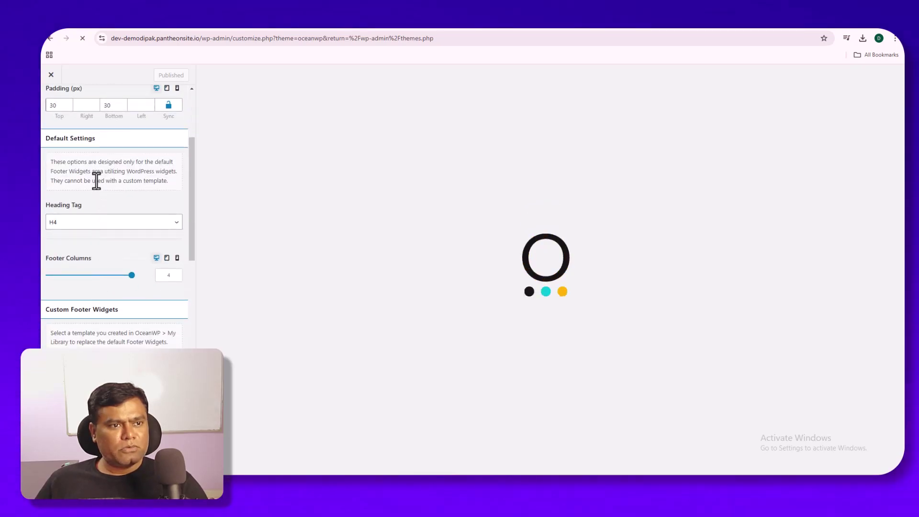
pyautogui.scroll(-5, 82, 287)
pyautogui.click(84, 159)
pyautogui.click(78, 183)
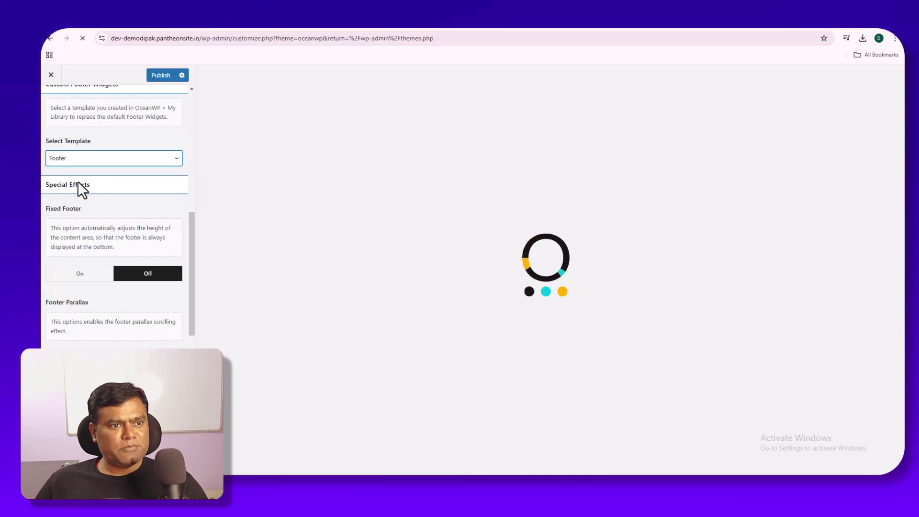
pyautogui.click(158, 77)
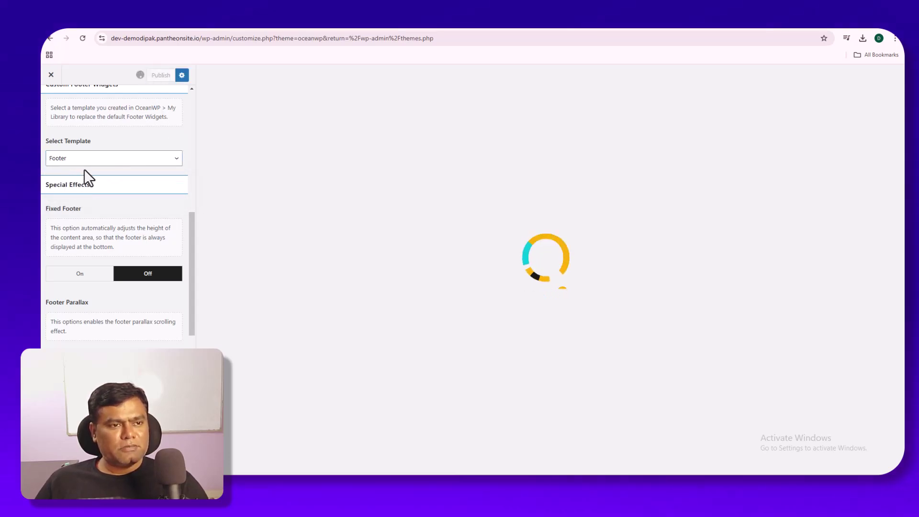
pyautogui.scroll(3, 85, 169)
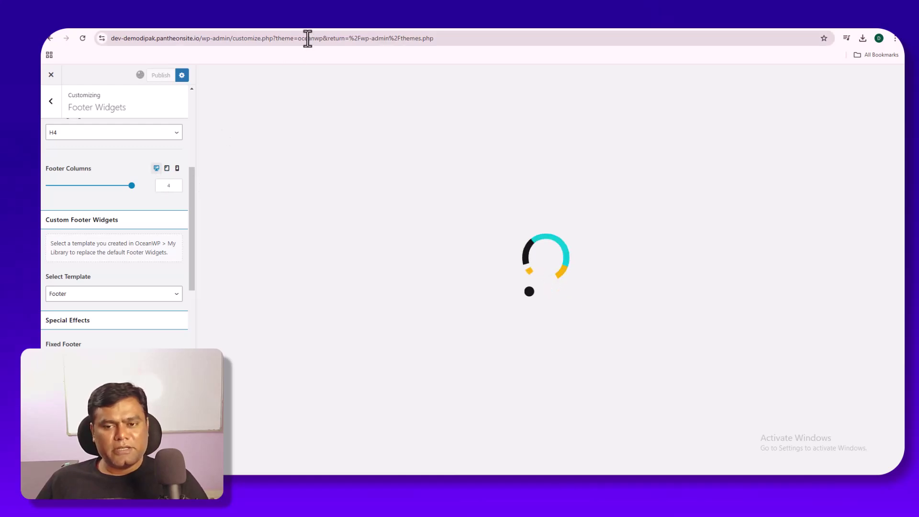
# Reload the AI-Powered Digital Marketing Strategies in 2025 post and review its custom footer, header menu and content.
pyautogui.click(397, 30)
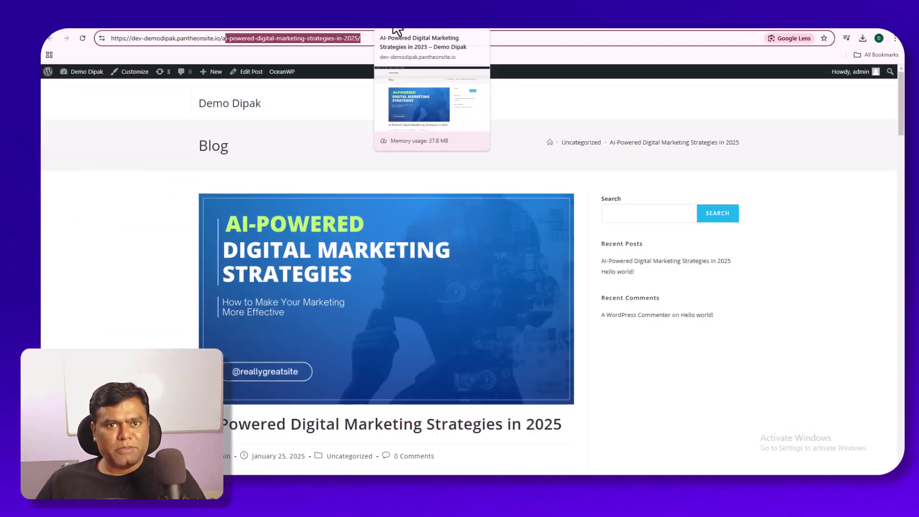
pyautogui.click(161, 30)
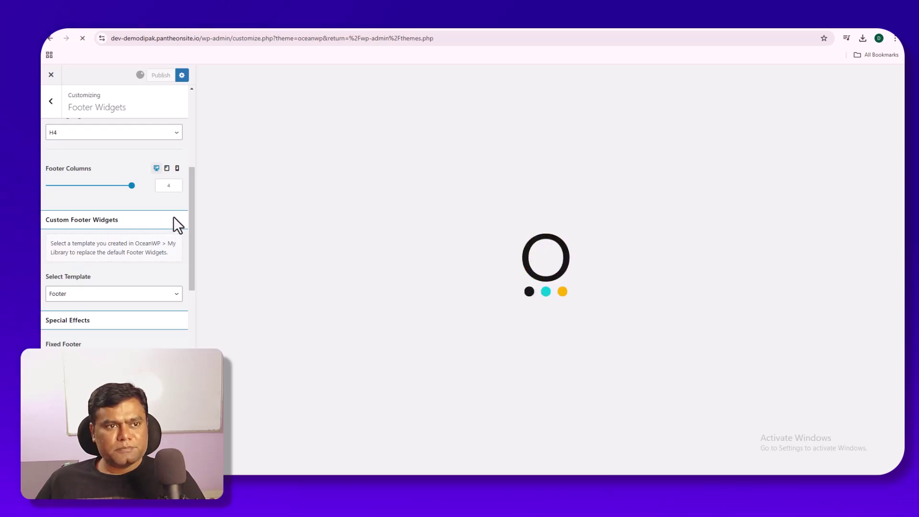
pyautogui.click(338, 30)
pyautogui.scroll(-20, 392, 241)
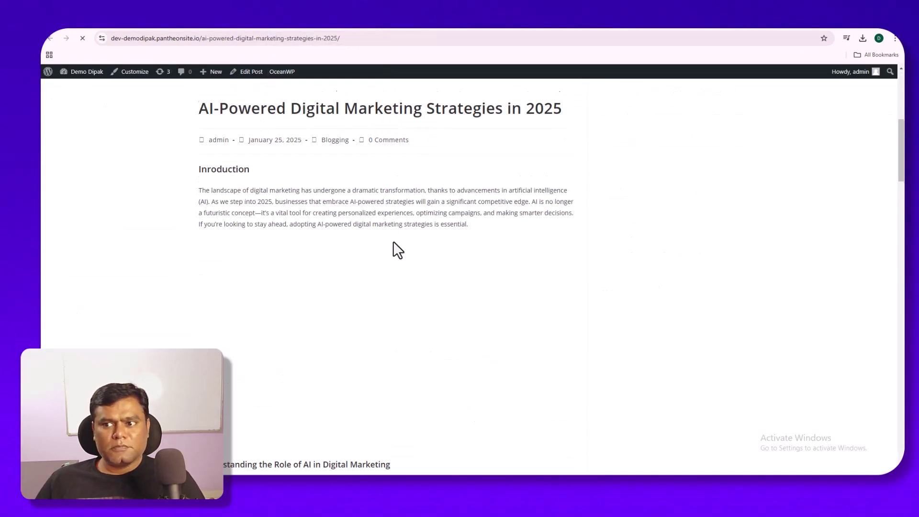
pyautogui.scroll(-15, 393, 241)
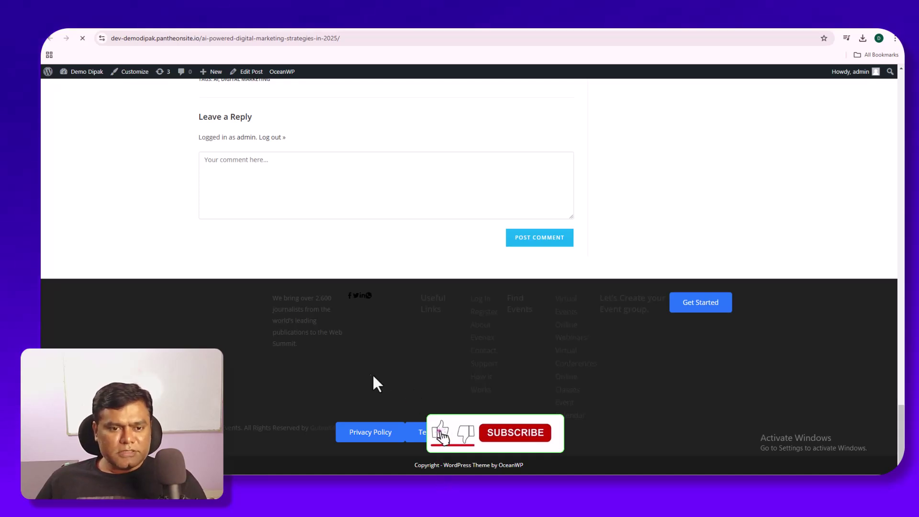
pyautogui.scroll(1, 356, 365)
pyautogui.scroll(-1, 357, 365)
pyautogui.scroll(12, 476, 359)
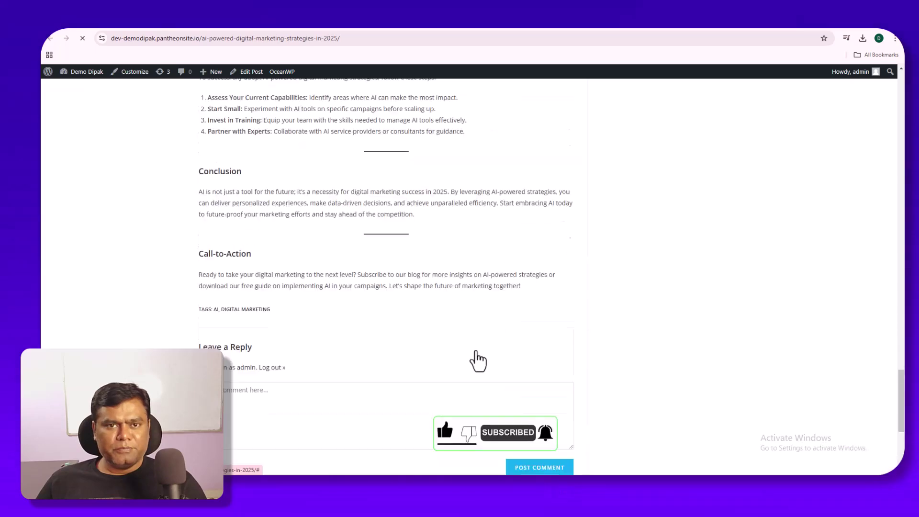
pyautogui.scroll(20, 449, 309)
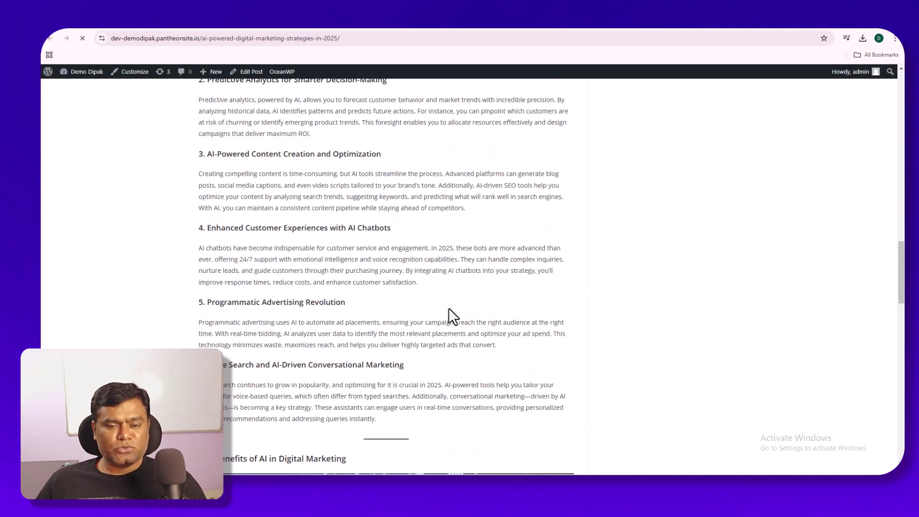
pyautogui.scroll(8, 449, 308)
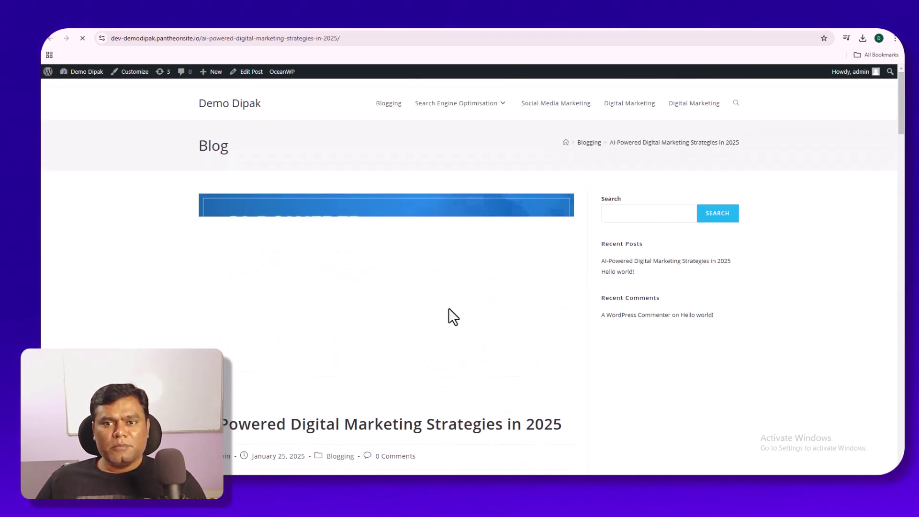
pyautogui.scroll(-5, 388, 276)
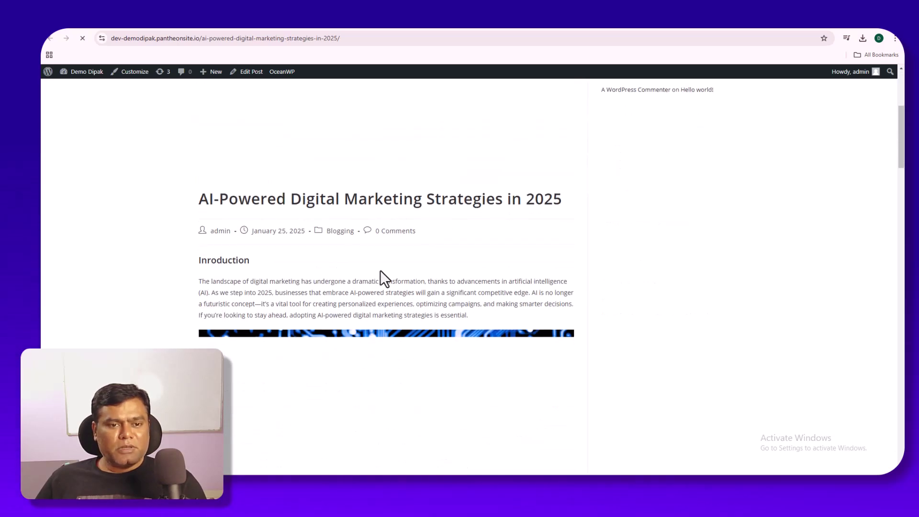